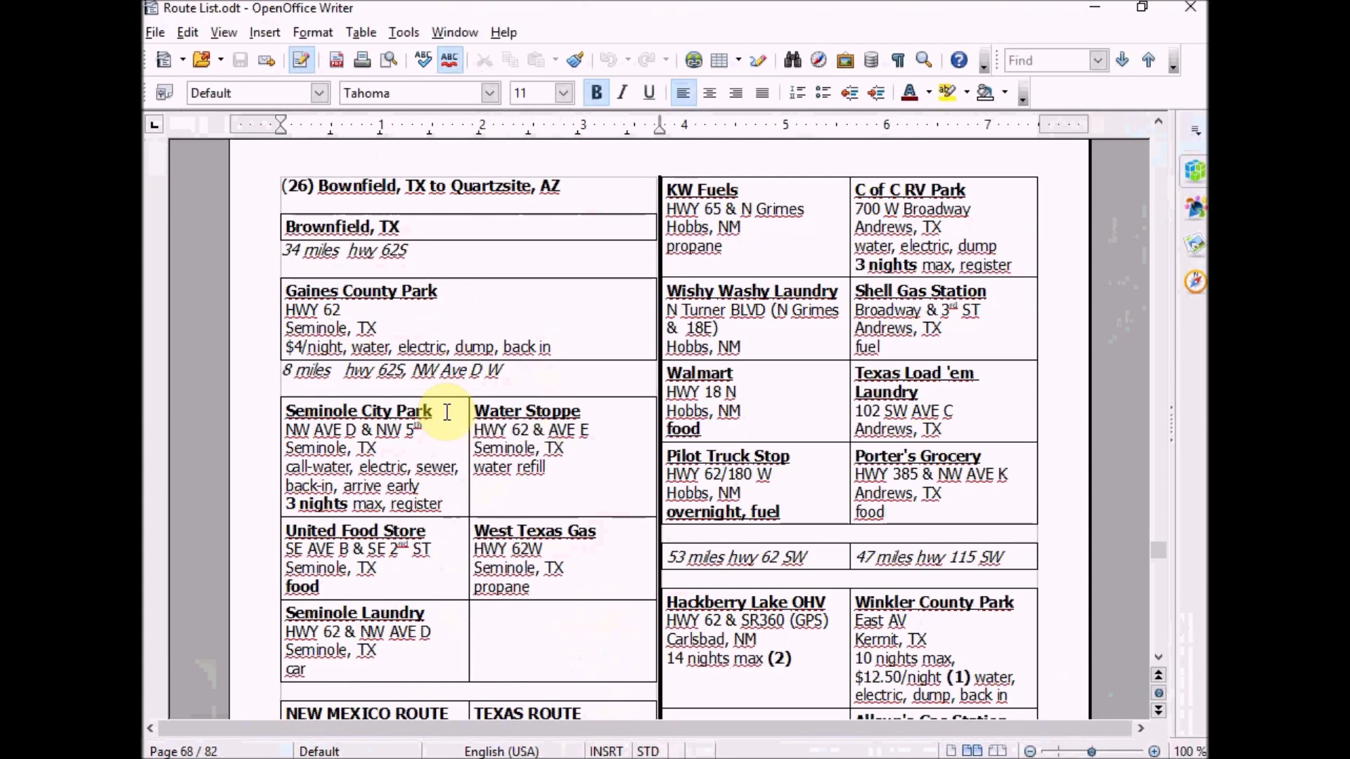
Switch from the route list to Google Maps and look up Seminole, TX
scroll(447, 413, down, 1)
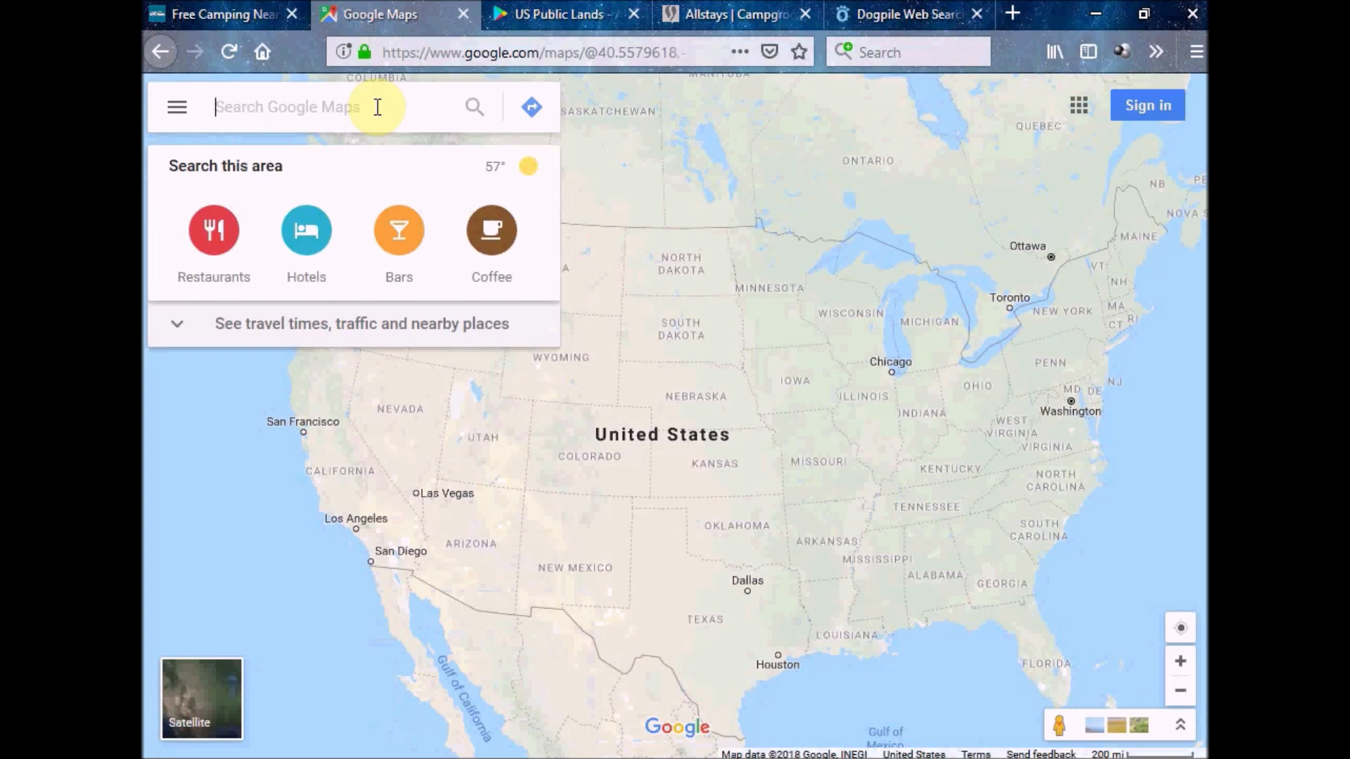
text(seminole, )
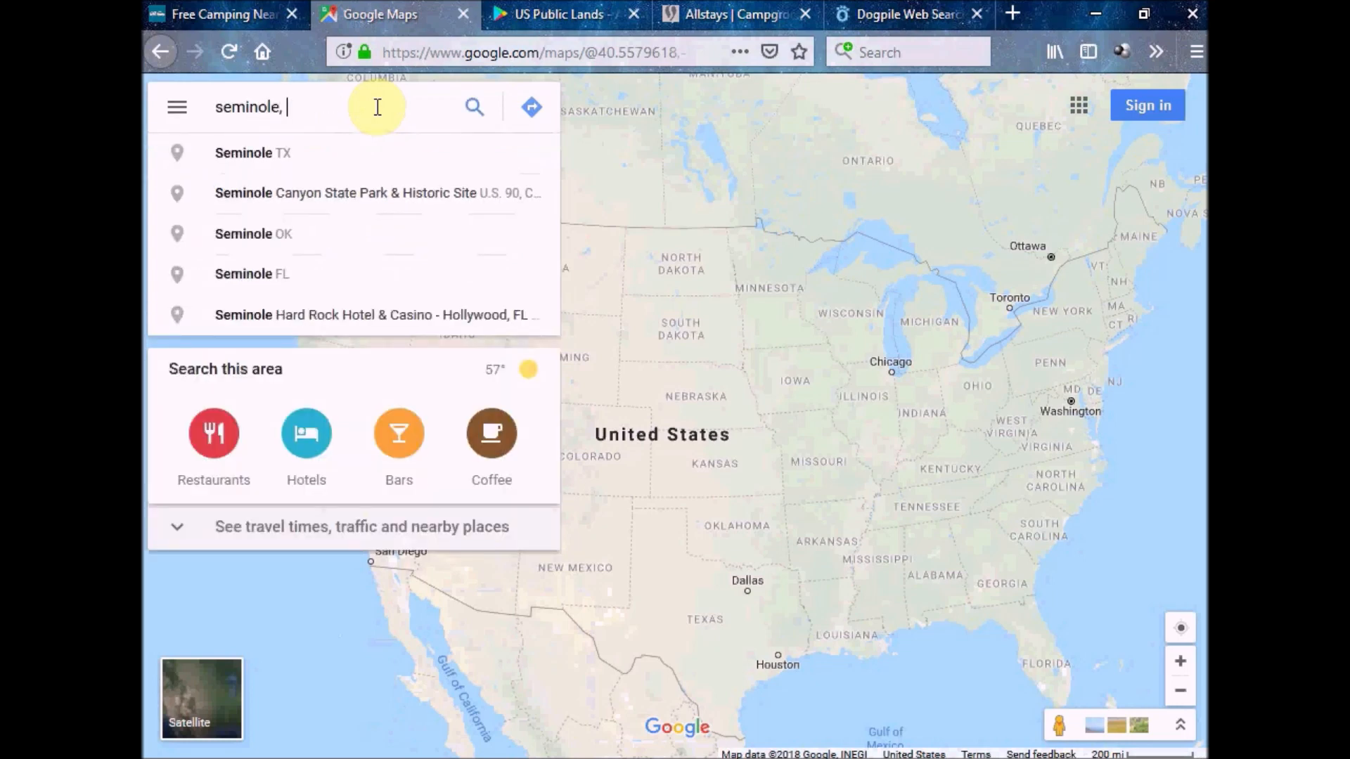
text(tx)
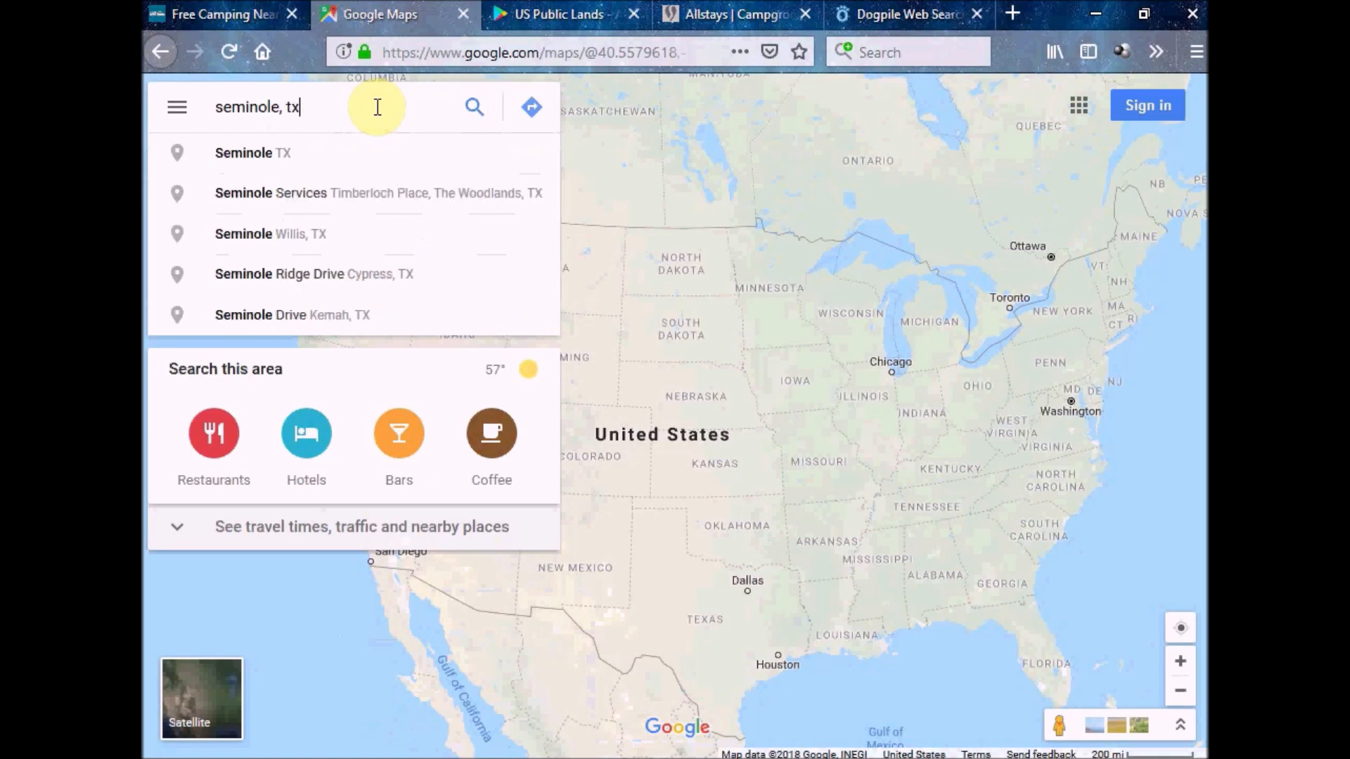
click(263, 154)
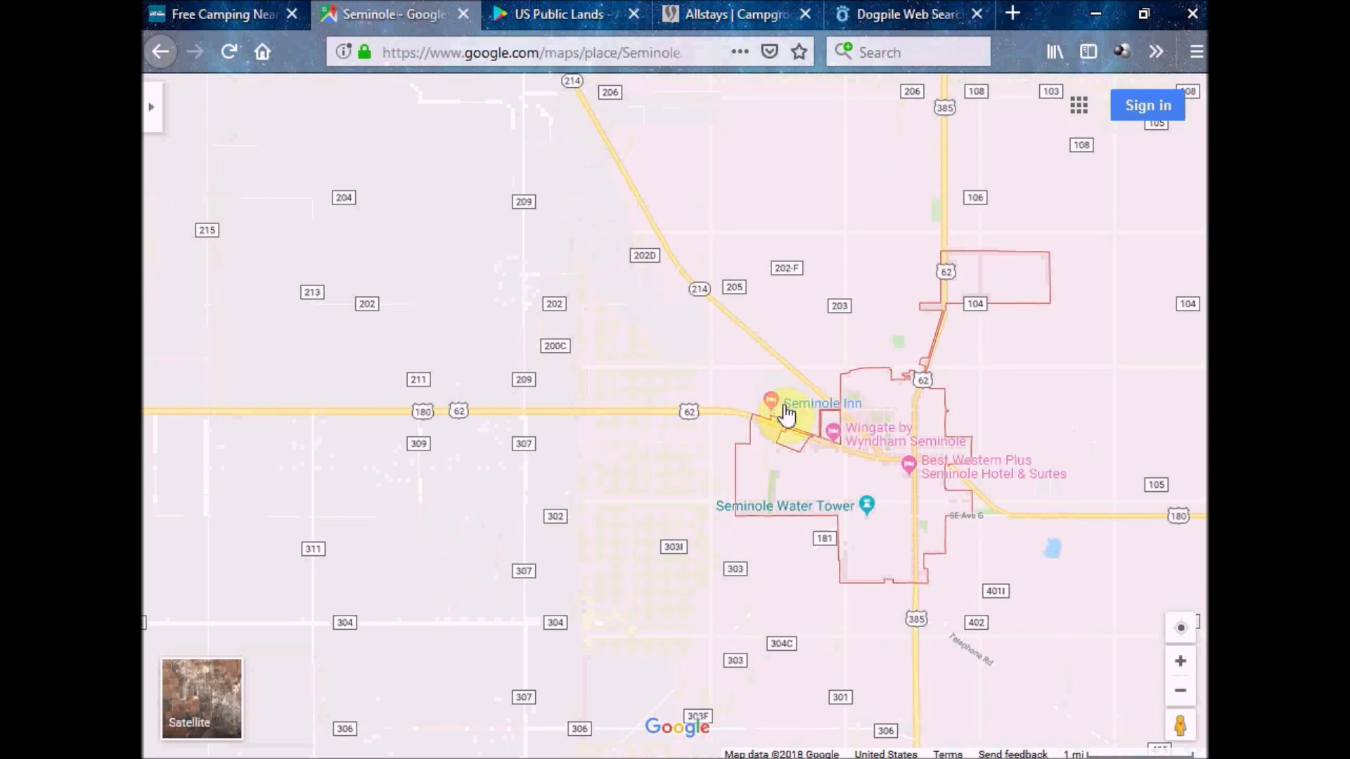
Examine the highways around Seminole on the map, from Andrews across to Hobbs, New Mexico
scroll(724, 393, down, 3)
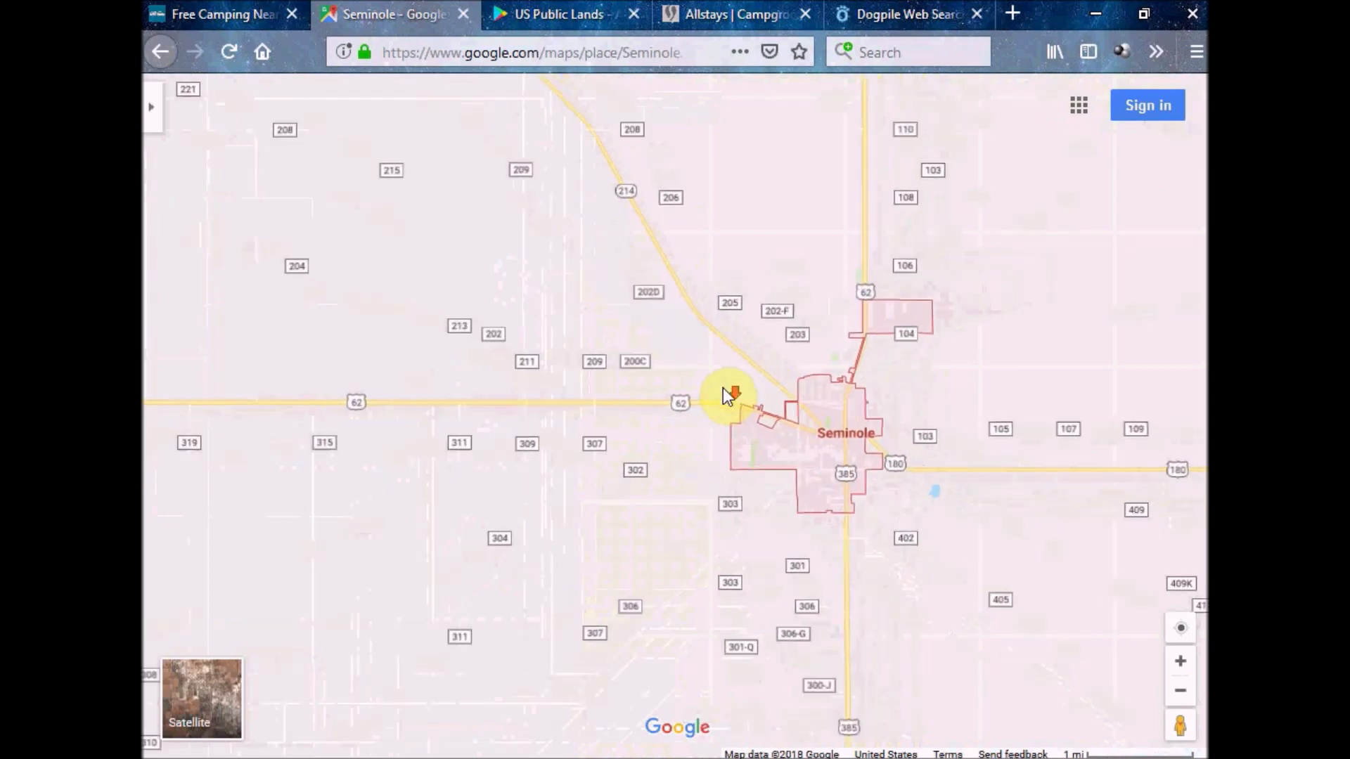
scroll(724, 393, down, 1)
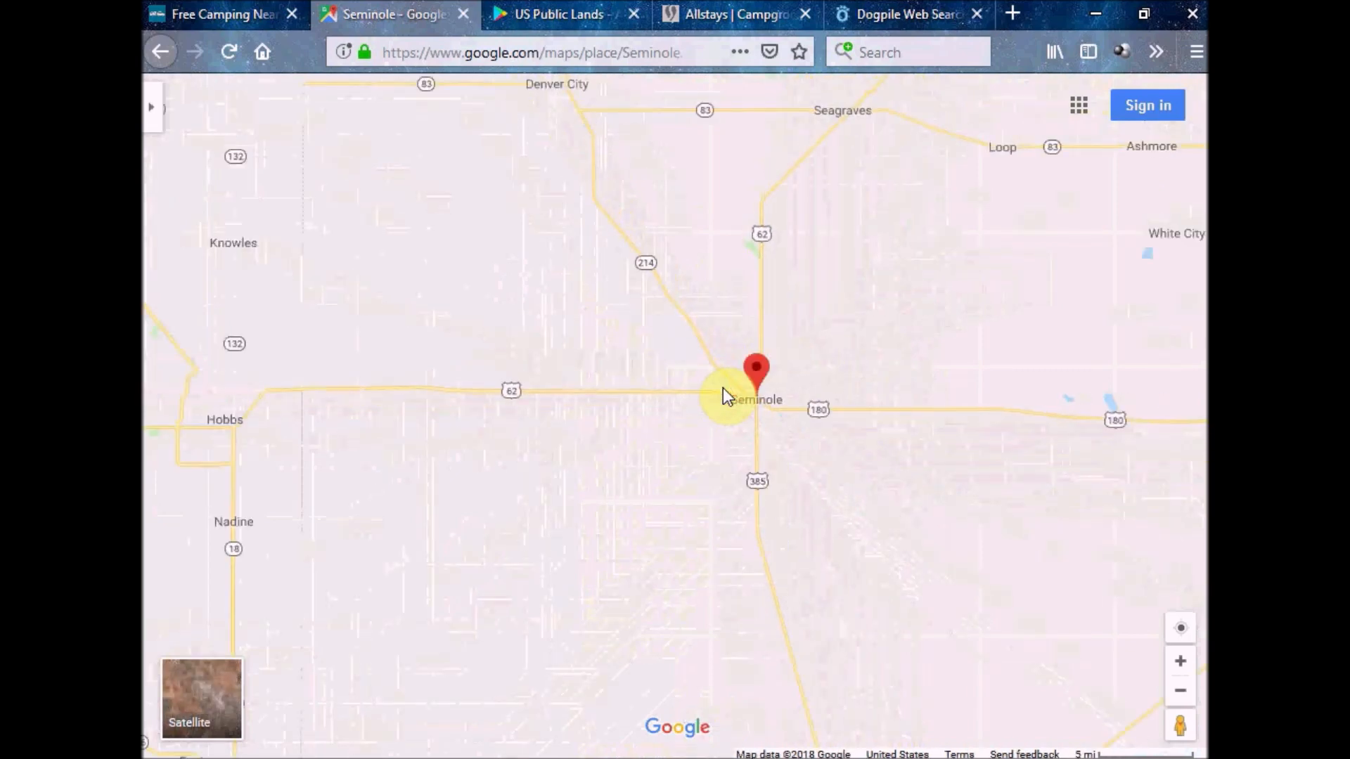
scroll(724, 393, down, 1)
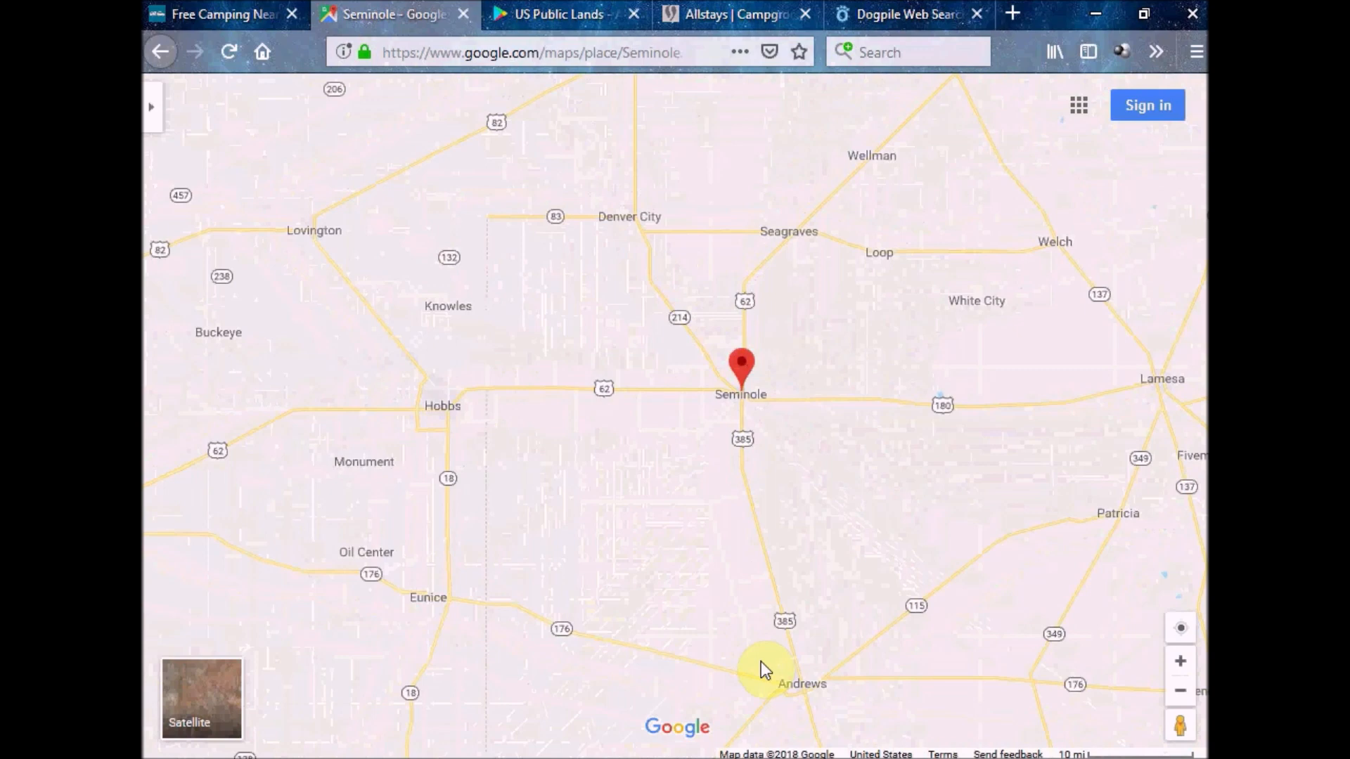
scroll(761, 663, down, 2)
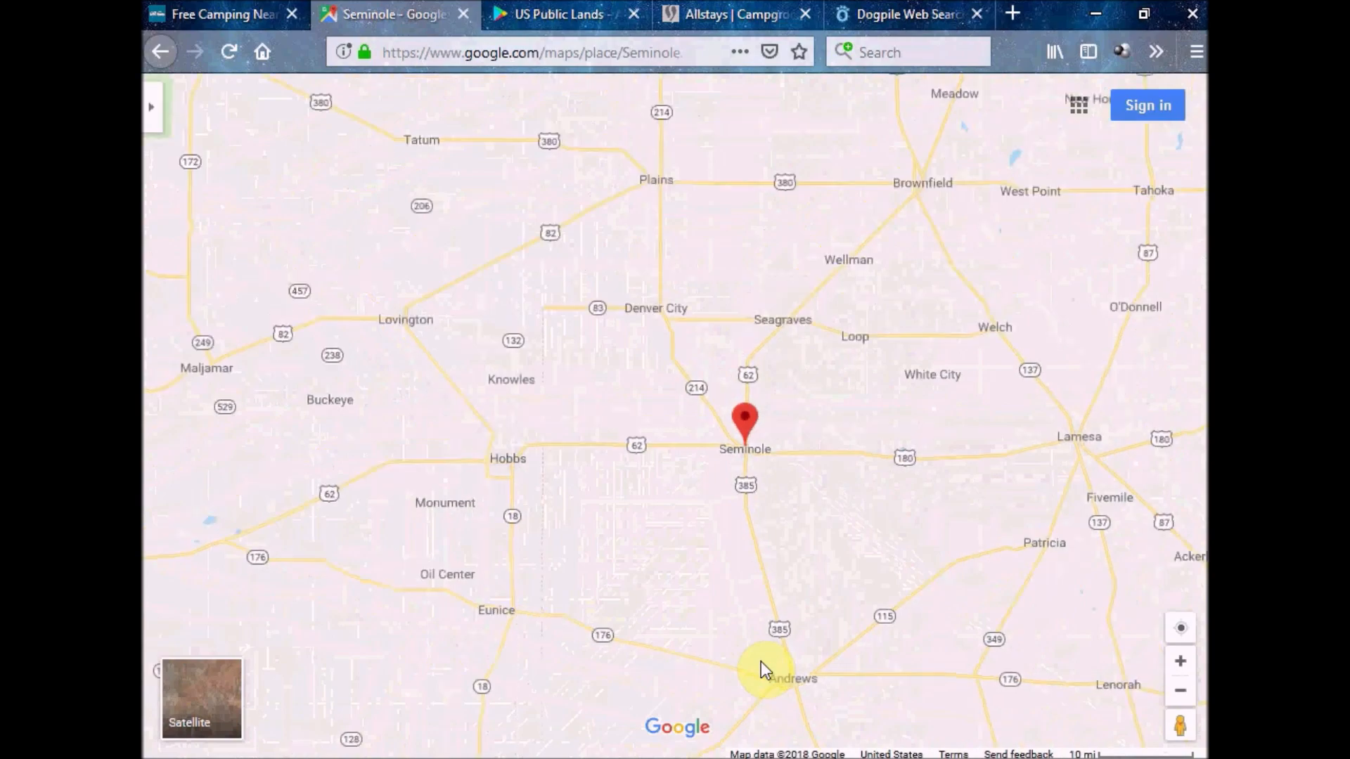
drag(738, 644, 871, 483)
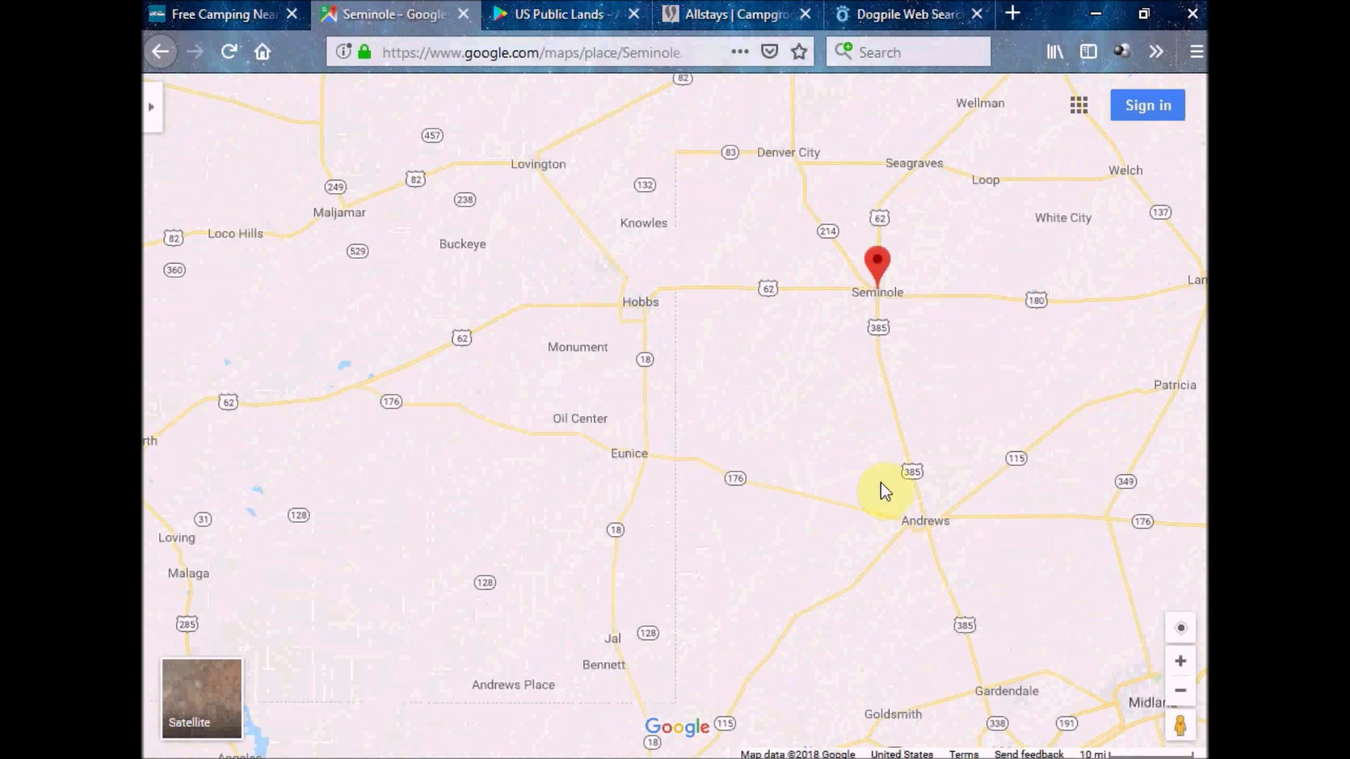
drag(690, 347, 759, 458)
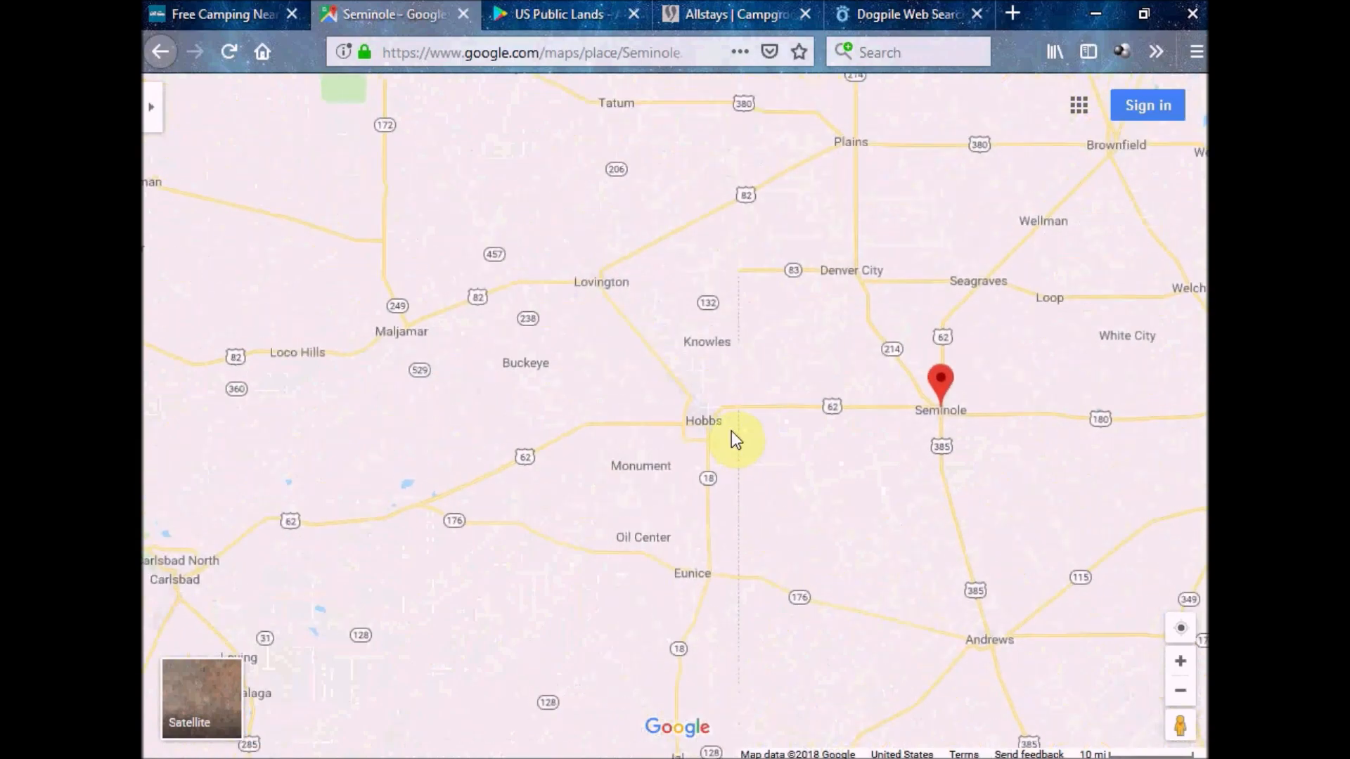
Inspect Prairie Haven Memorial Park on the southeast side of Hobbs in satellite view, and return to the map view
scroll(731, 432, up, 3)
scroll(731, 432, up, 1)
scroll(731, 431, up, 1)
drag(685, 397, 882, 409)
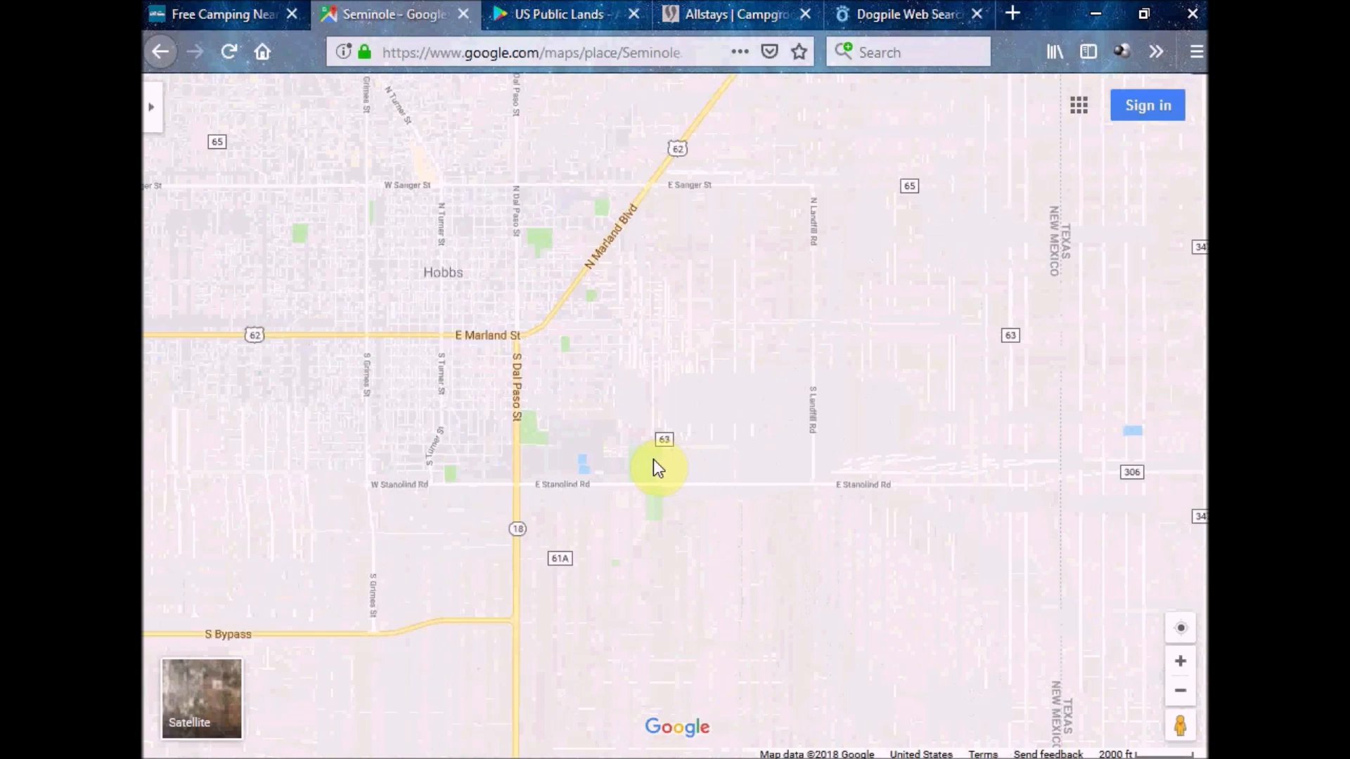
scroll(653, 463, up, 1)
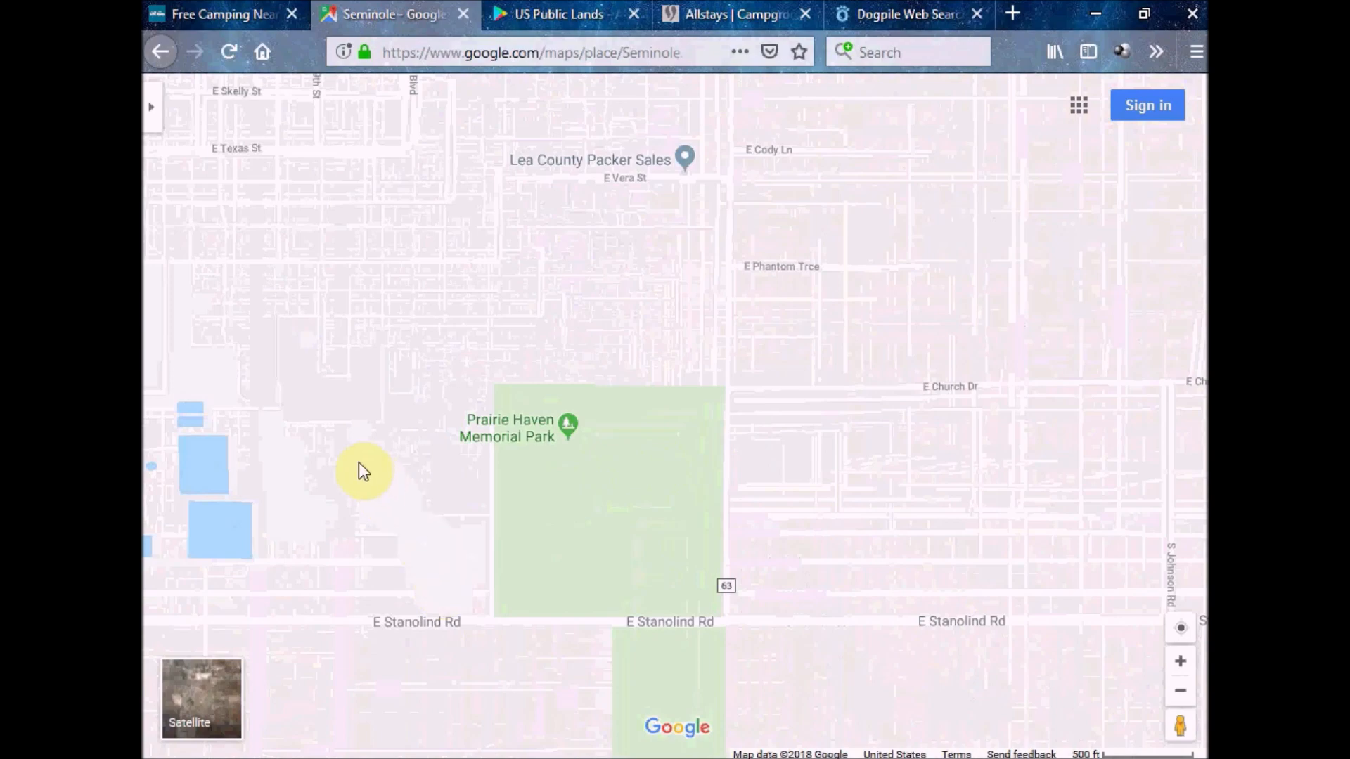
click(213, 703)
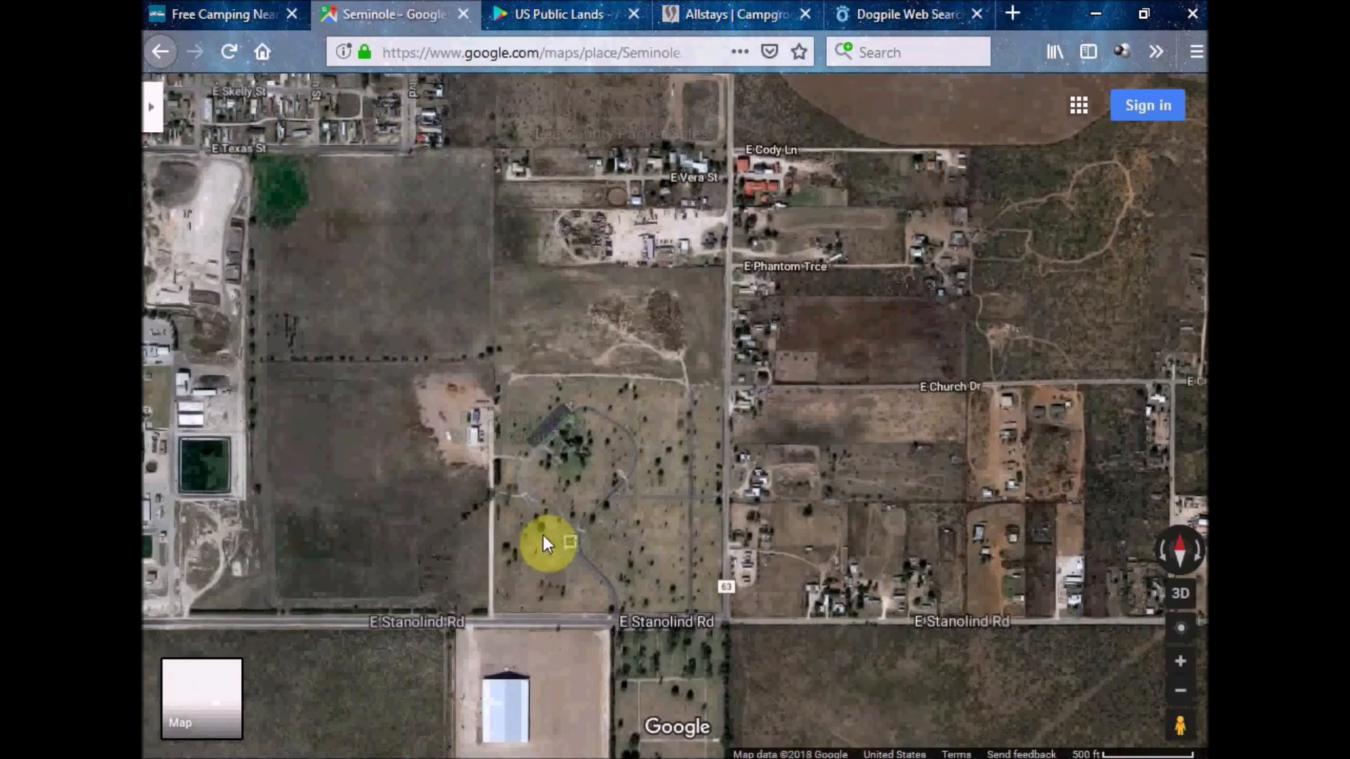
scroll(543, 537, up, 2)
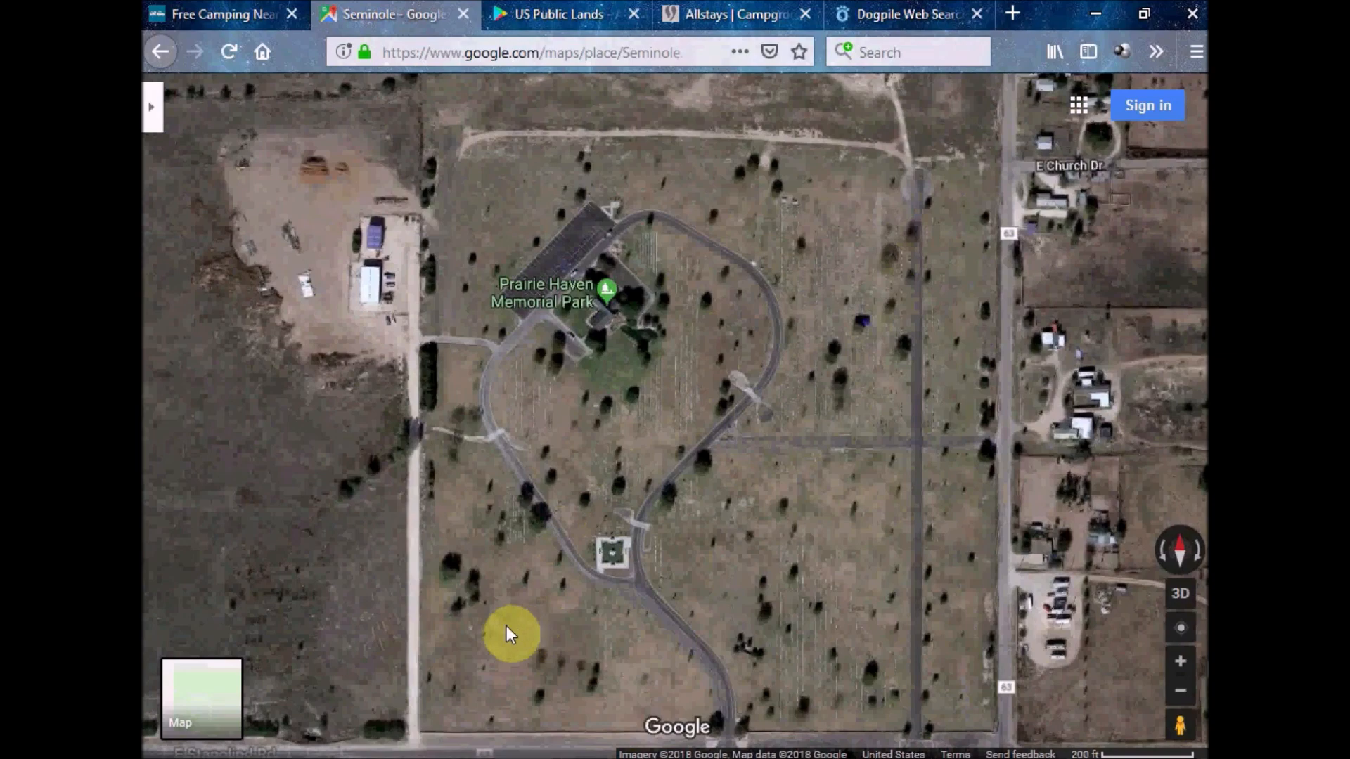
scroll(506, 625, down, 2)
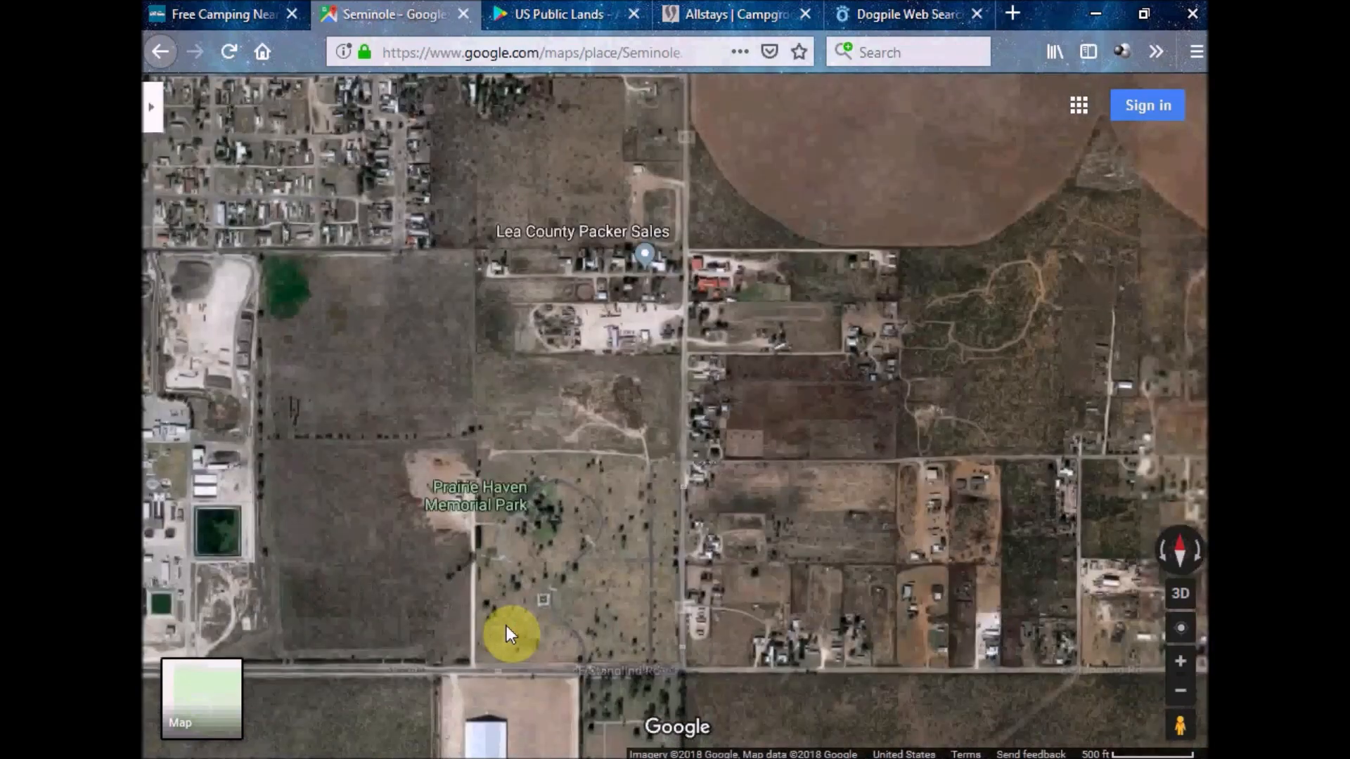
click(210, 688)
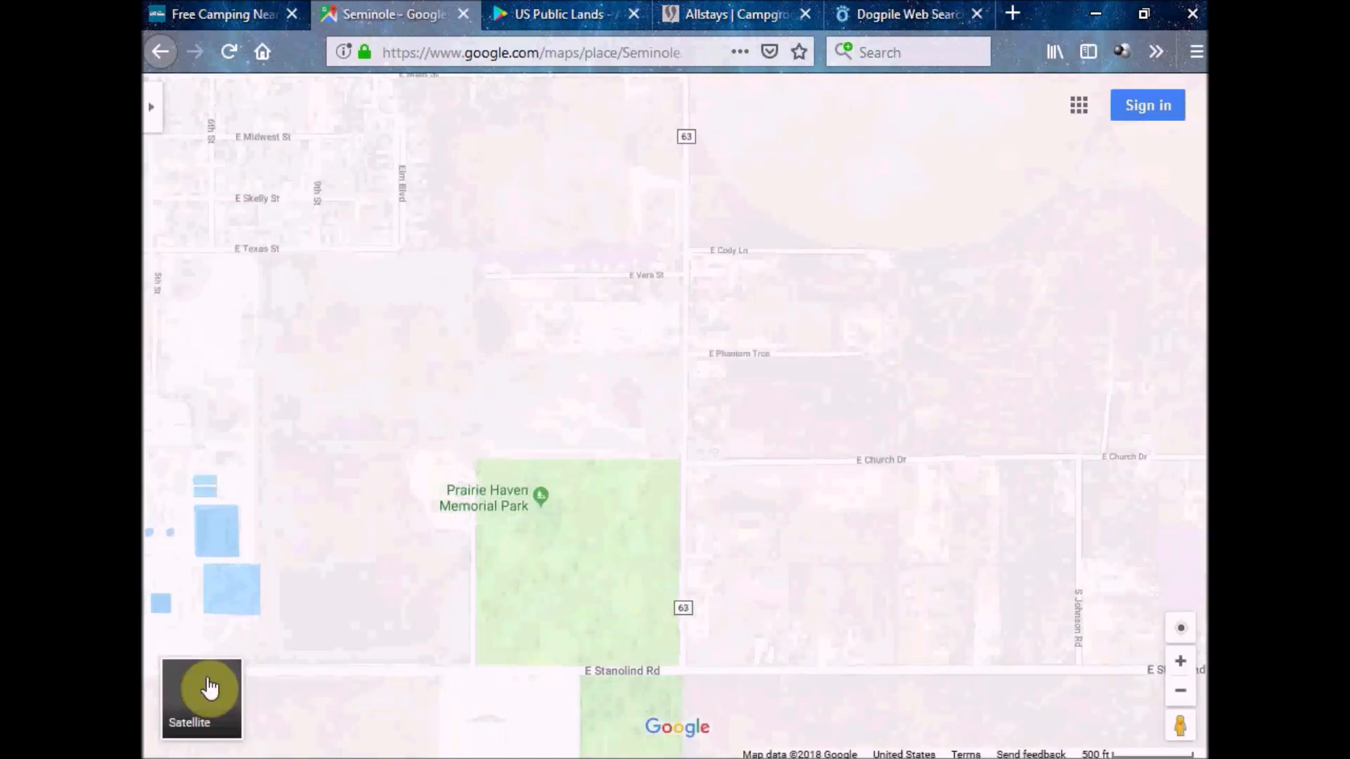
Follow Highway 62 west through Hobbs on the map from Prairie Haven Memorial Park to the Pilot Travel Center, checking for parks
scroll(341, 519, down, 1)
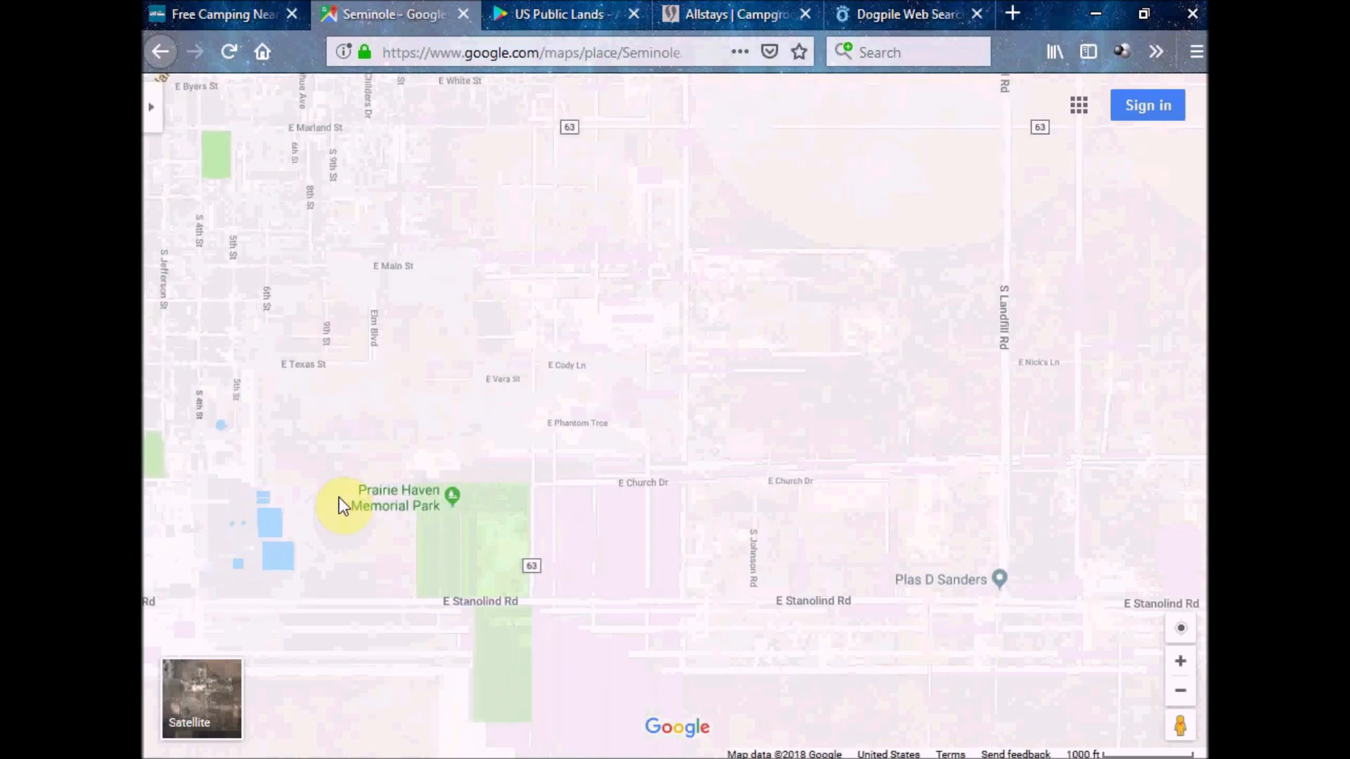
drag(338, 497, 593, 596)
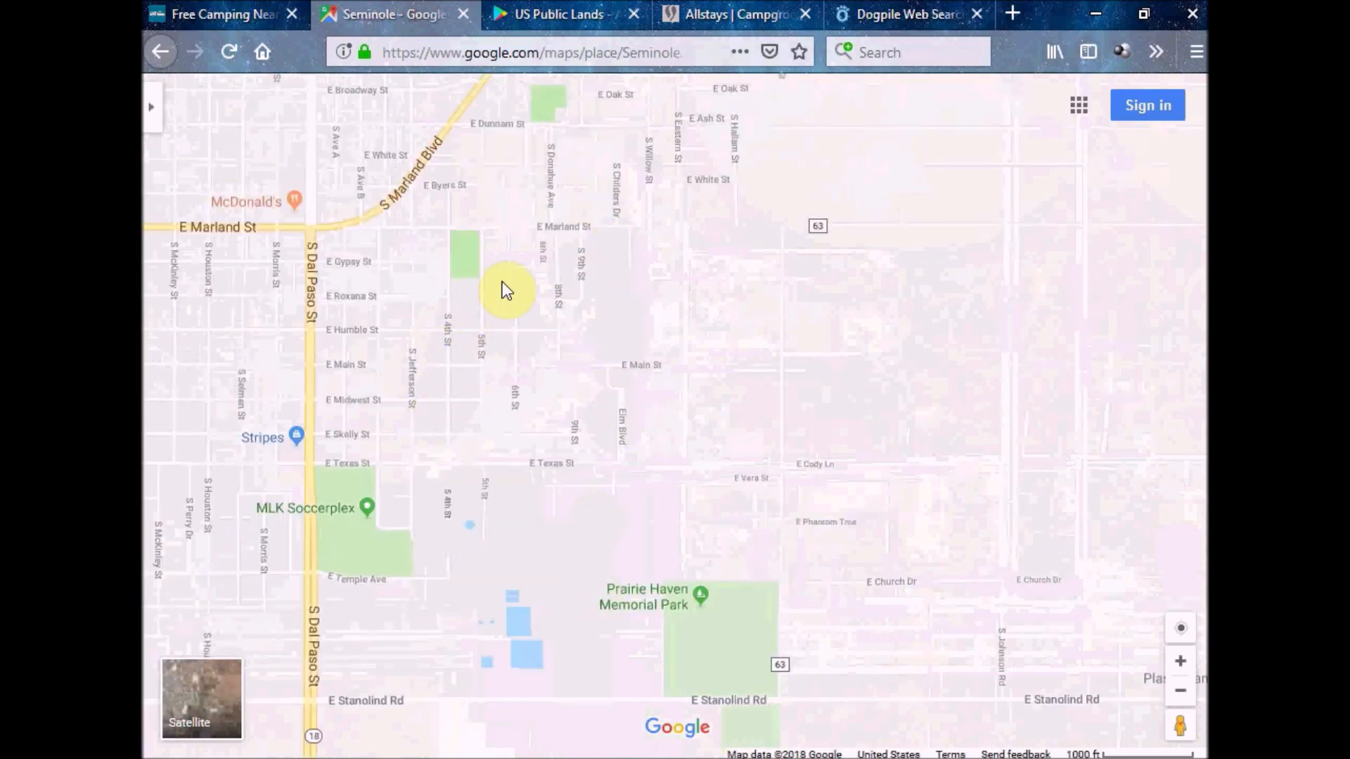
drag(395, 509, 609, 462)
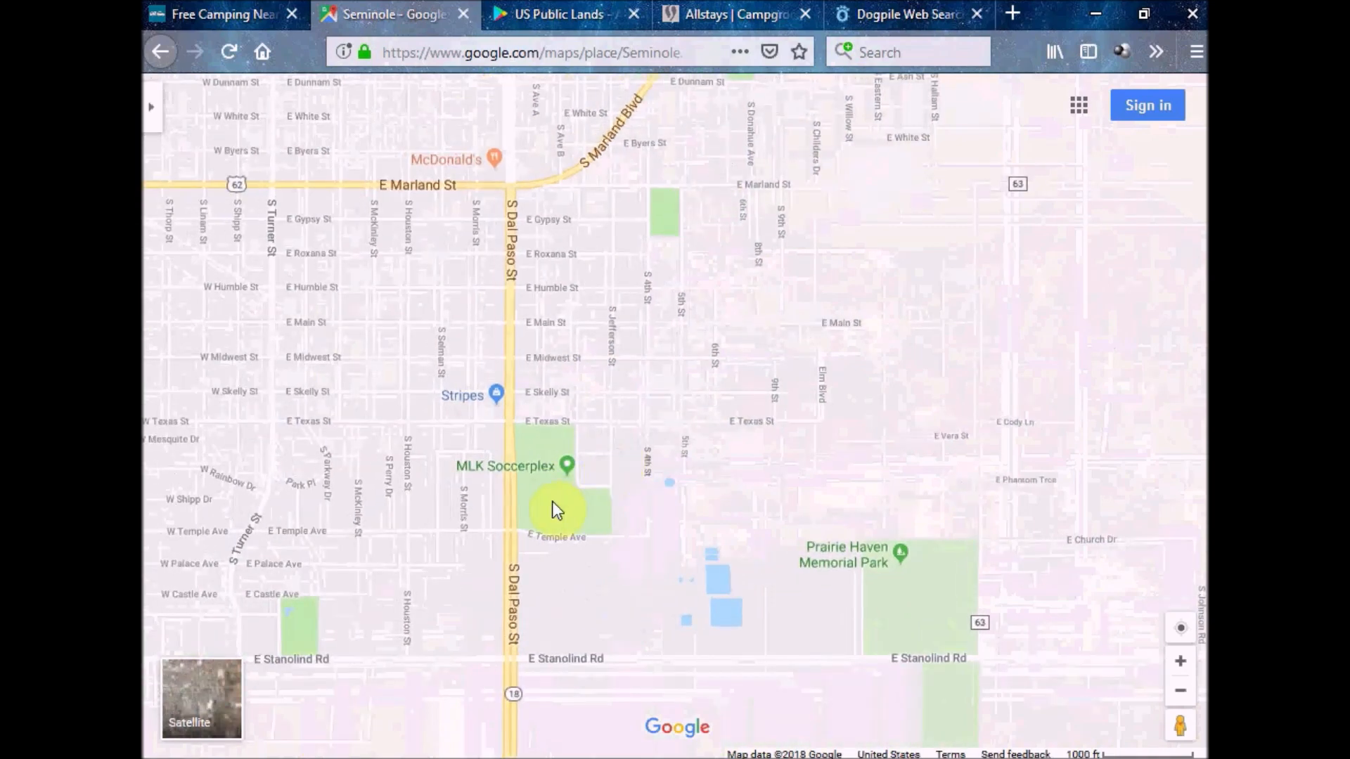
drag(428, 257, 458, 389)
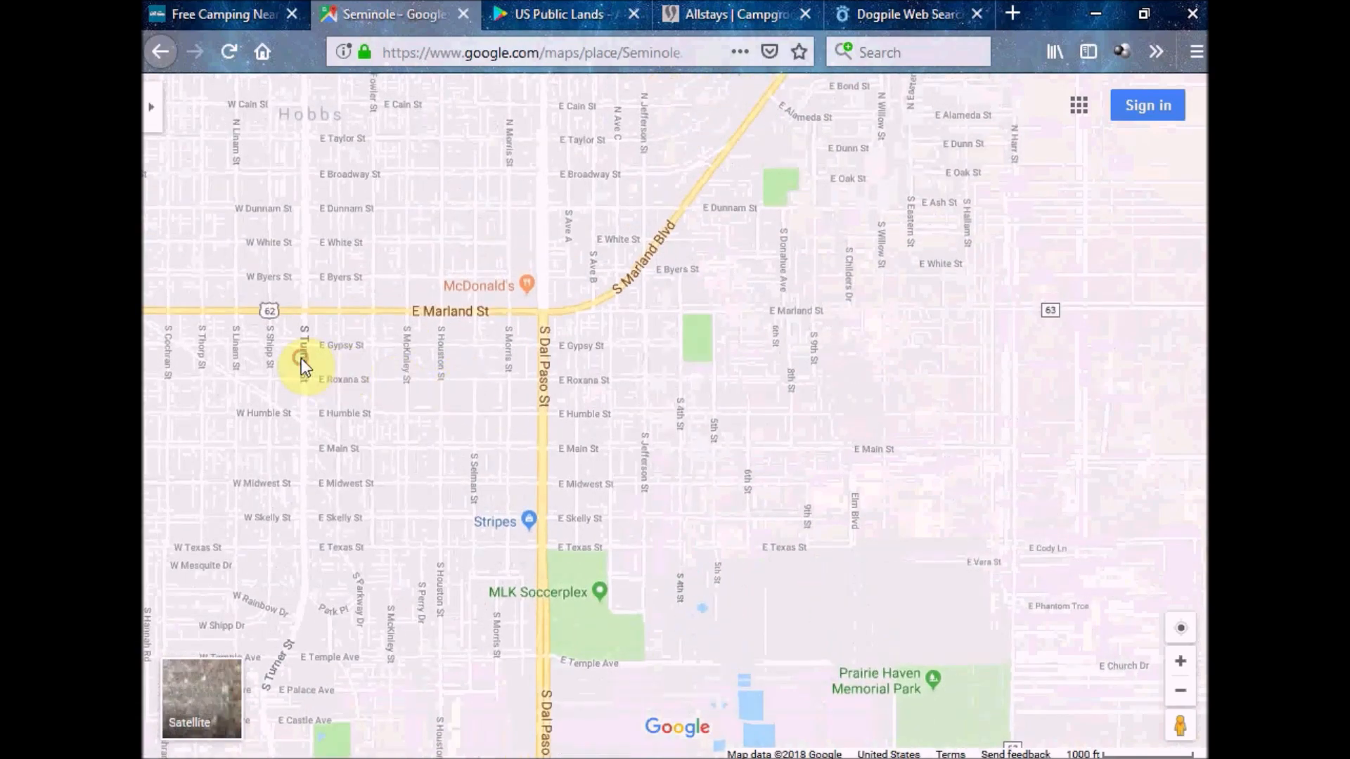
drag(301, 360, 647, 360)
drag(424, 350, 630, 361)
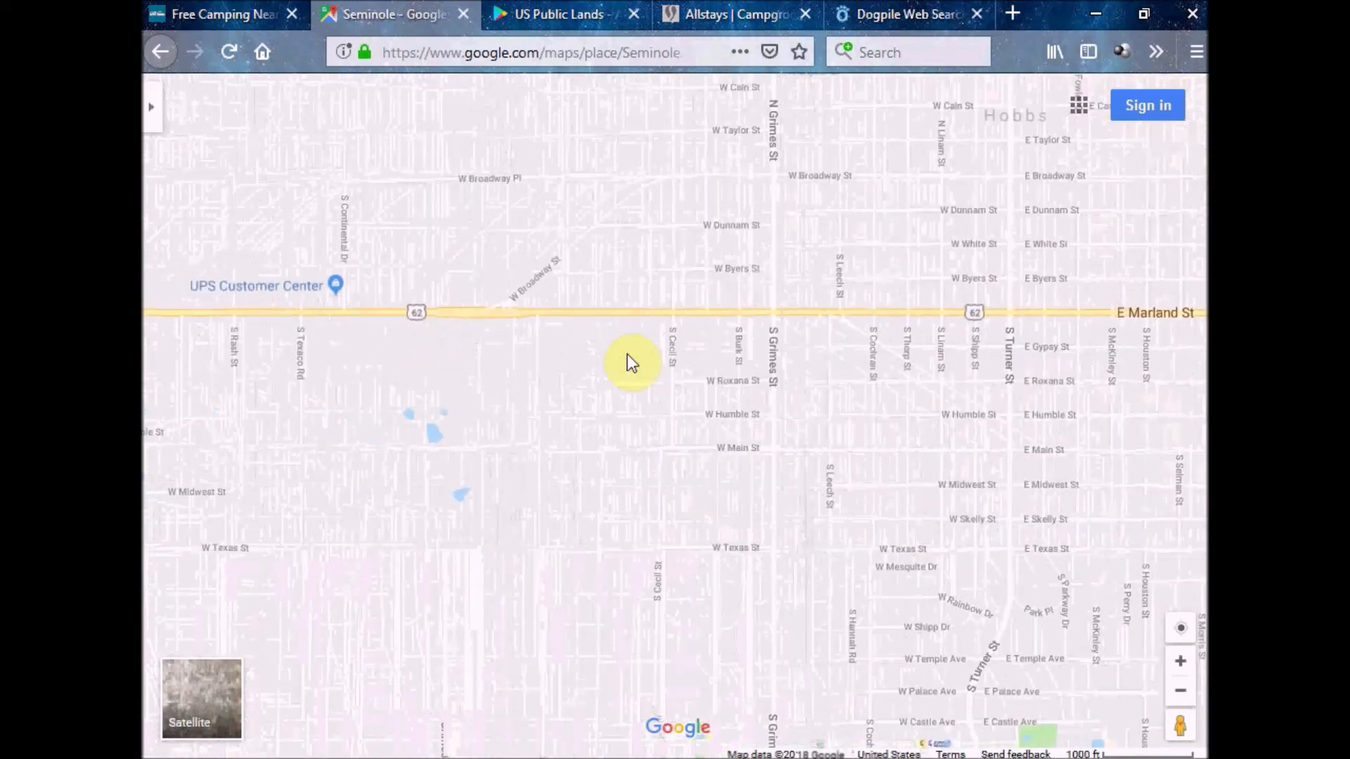
drag(424, 368, 681, 369)
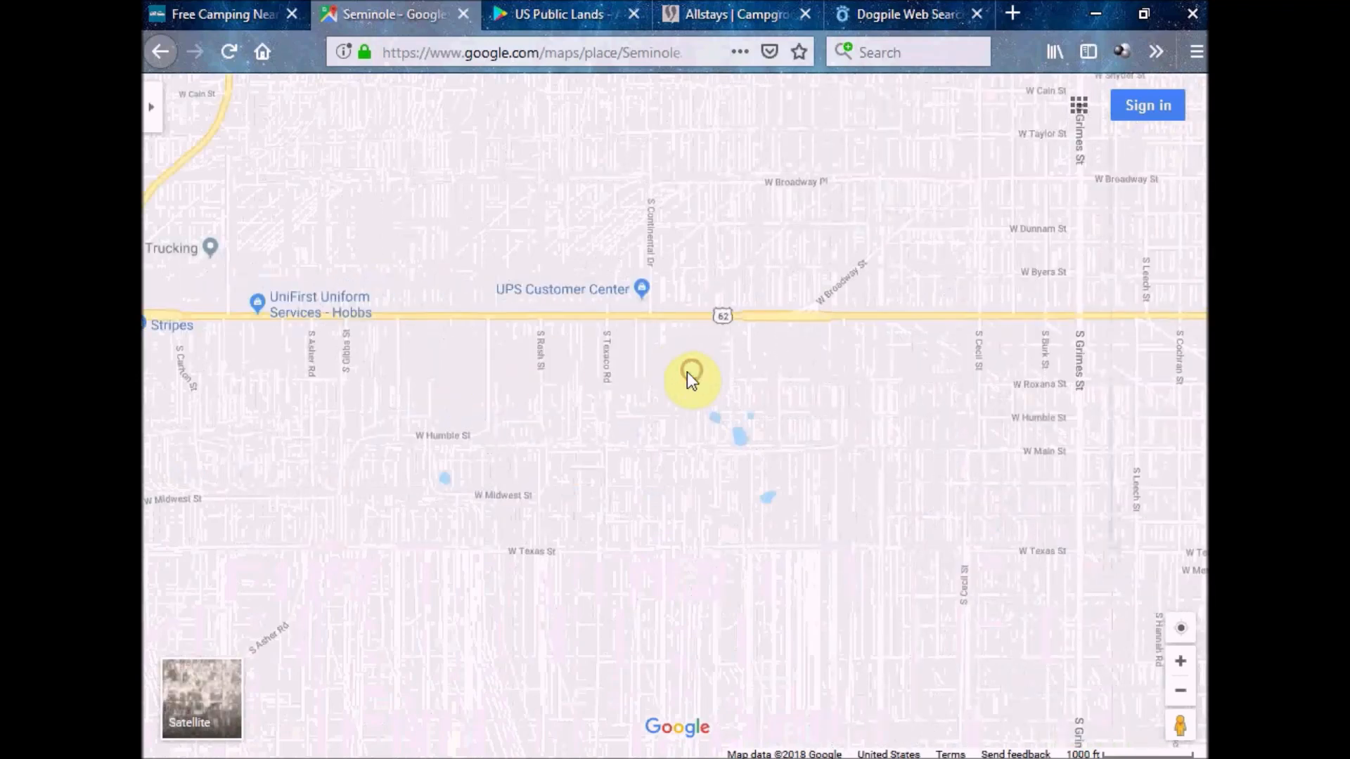
drag(399, 374, 597, 380)
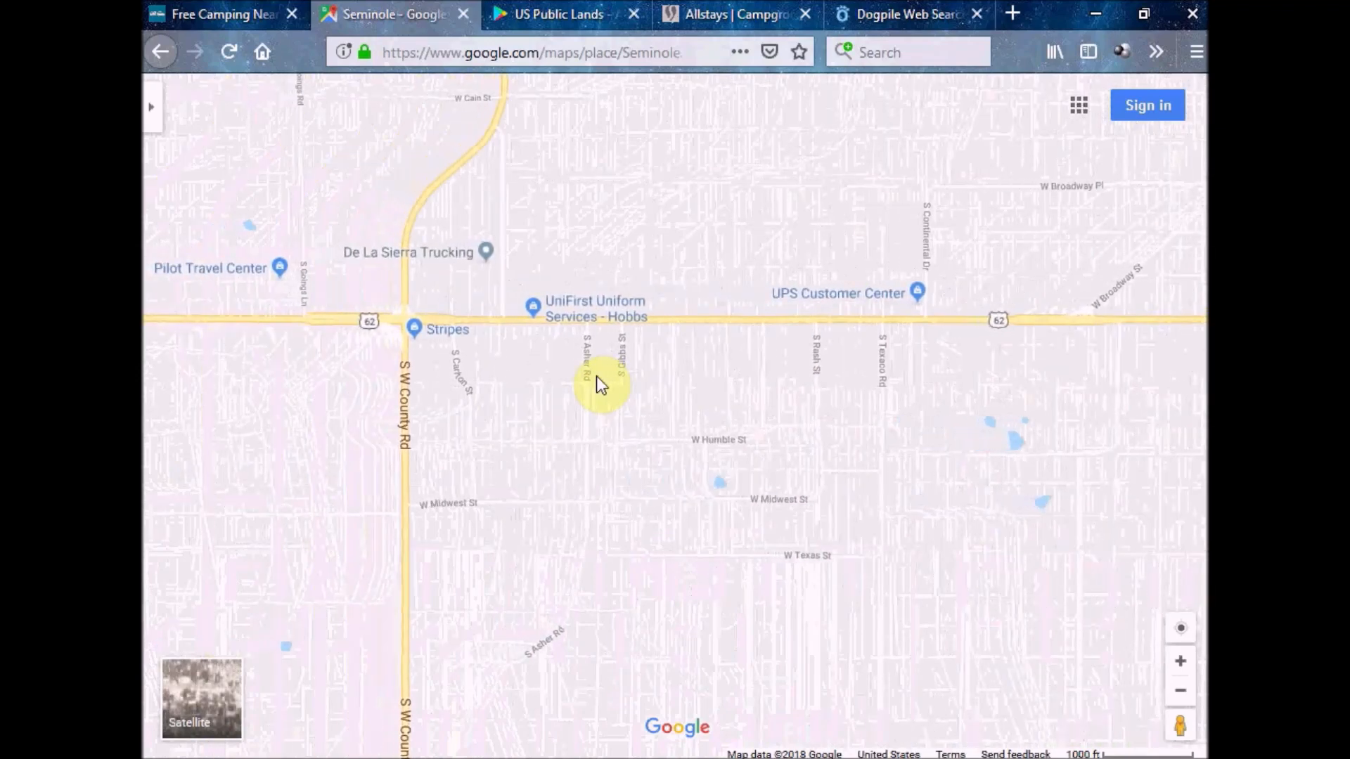
Check the green area near Lea County Regional Airport west of Hobbs, and survey the whole town on the map
scroll(596, 377, down, 1)
drag(379, 402, 648, 380)
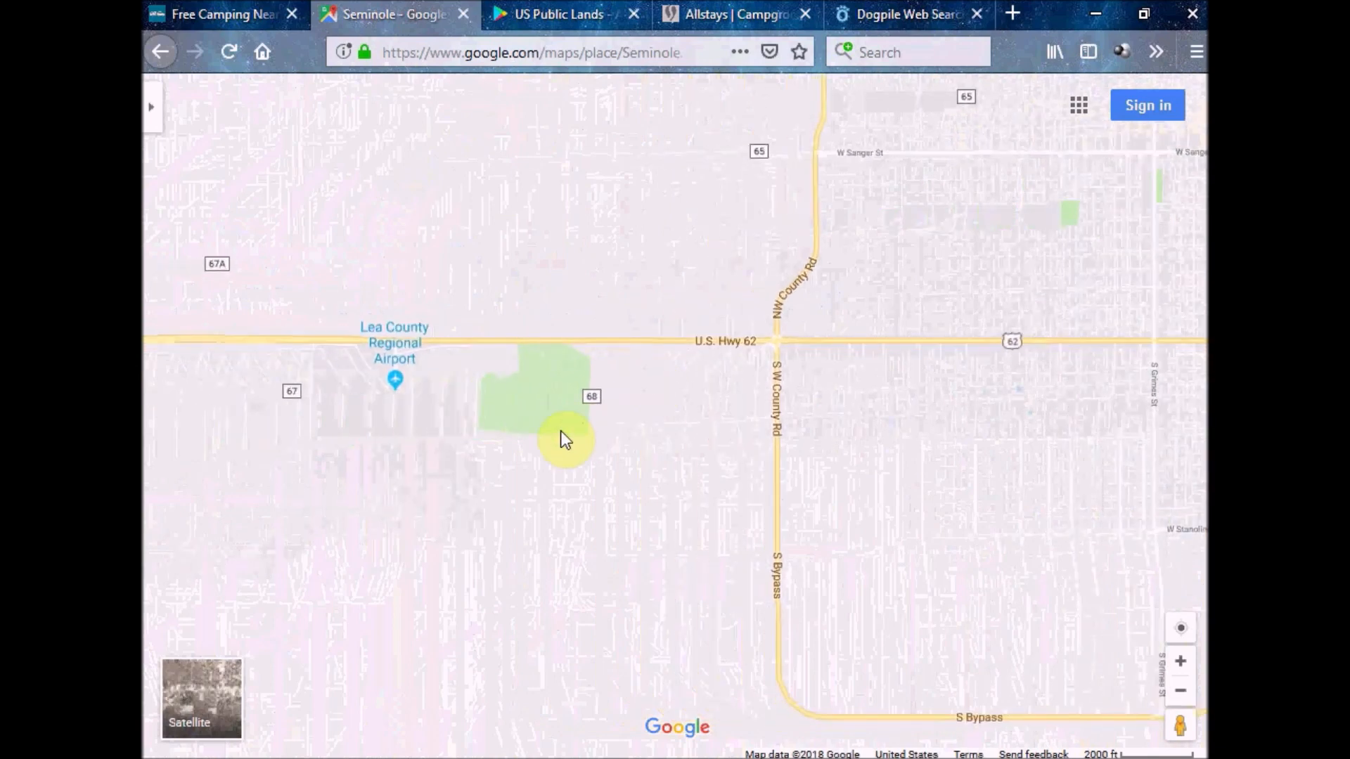
scroll(561, 432, up, 1)
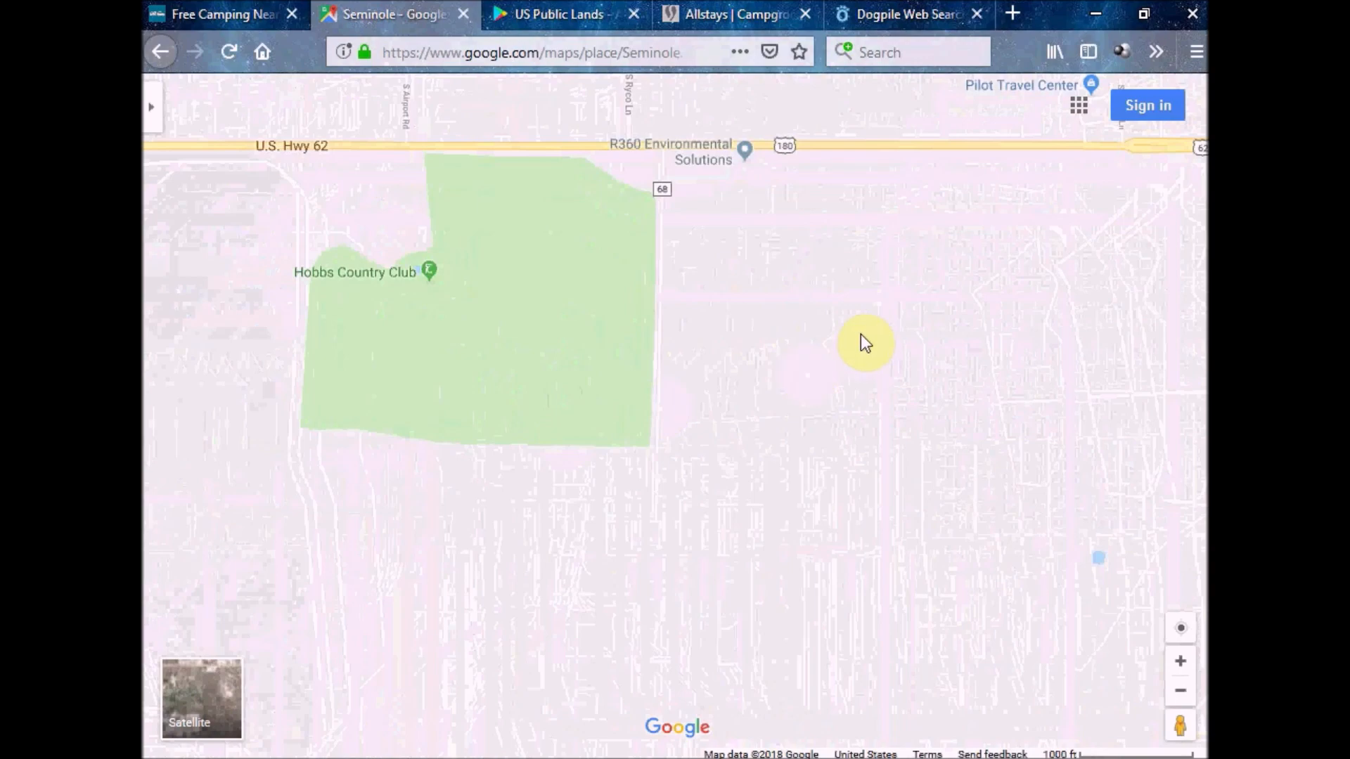
scroll(860, 335, down, 2)
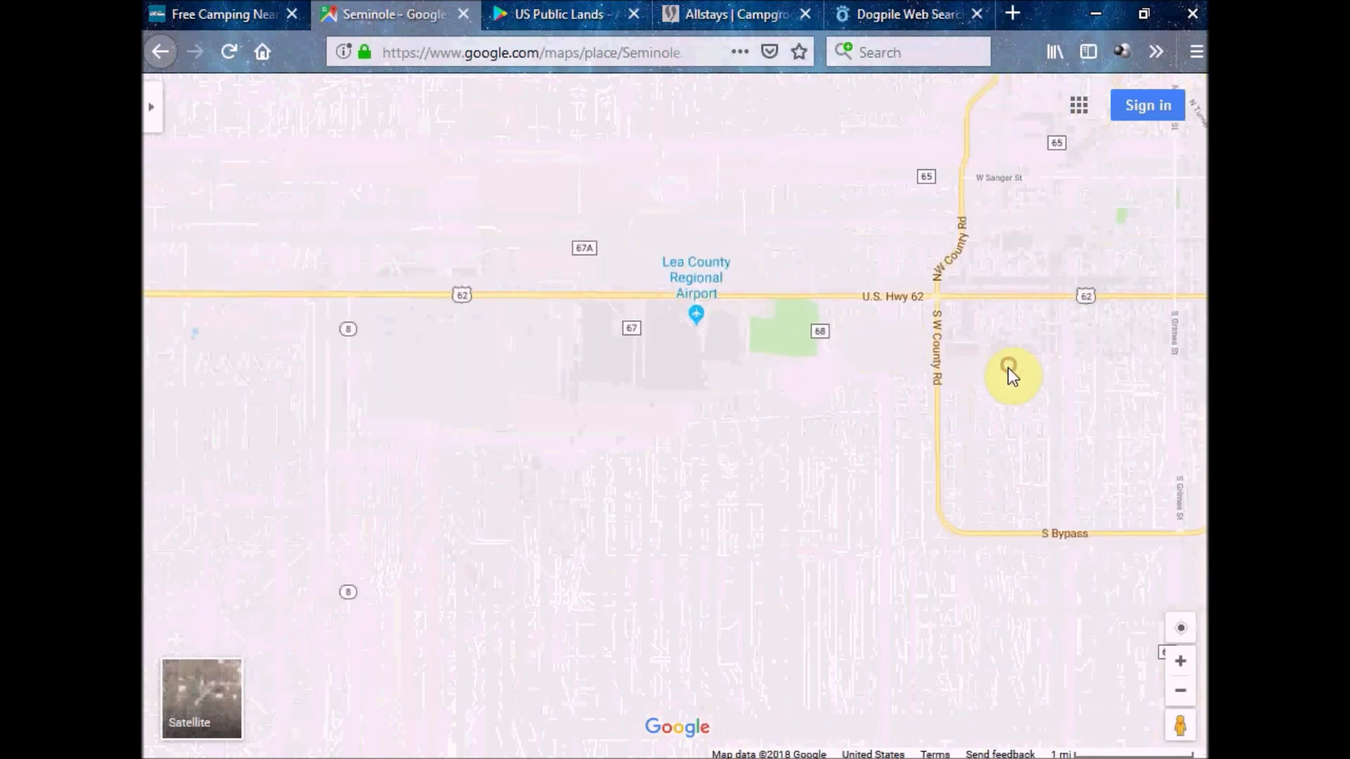
drag(1007, 368, 613, 423)
drag(979, 365, 866, 465)
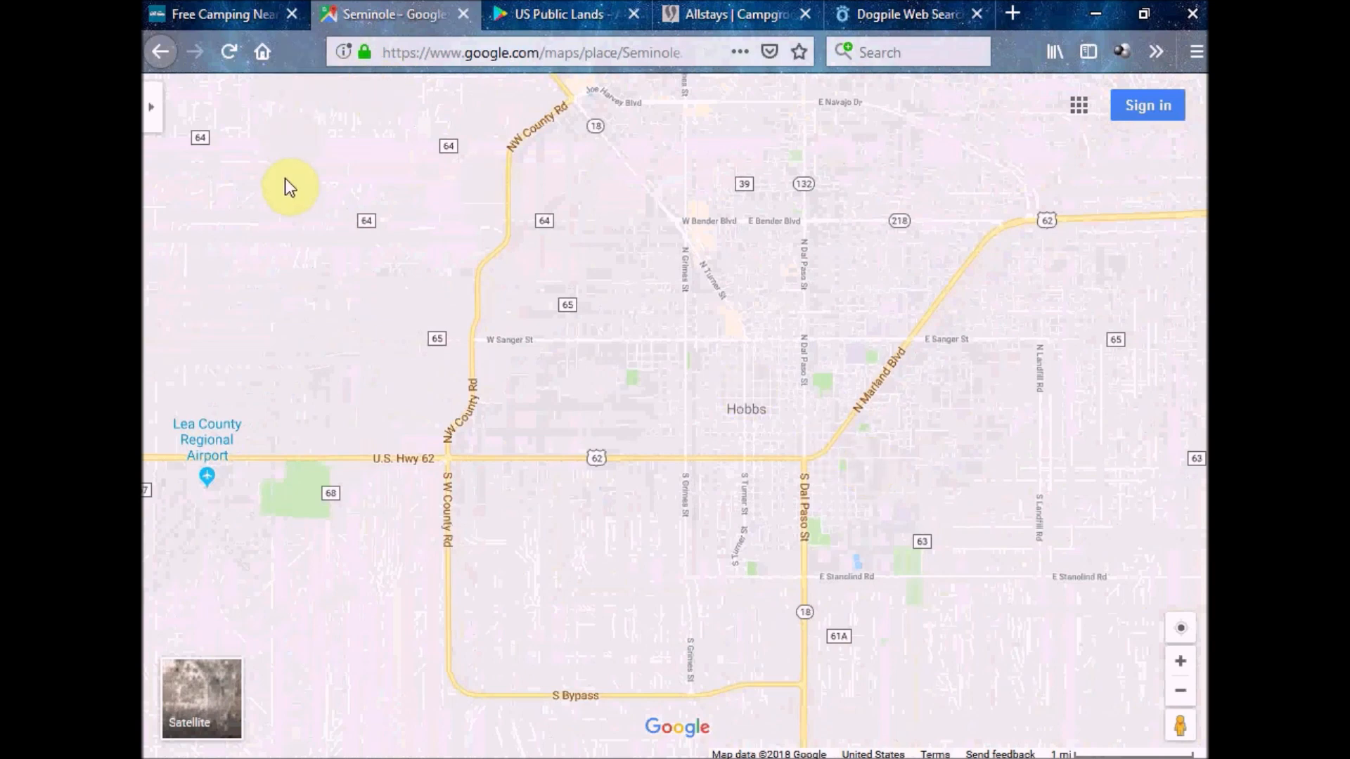
Search freecampsites.net for Hobbs, New Mexico, and view the campsites around the town on its map
click(225, 14)
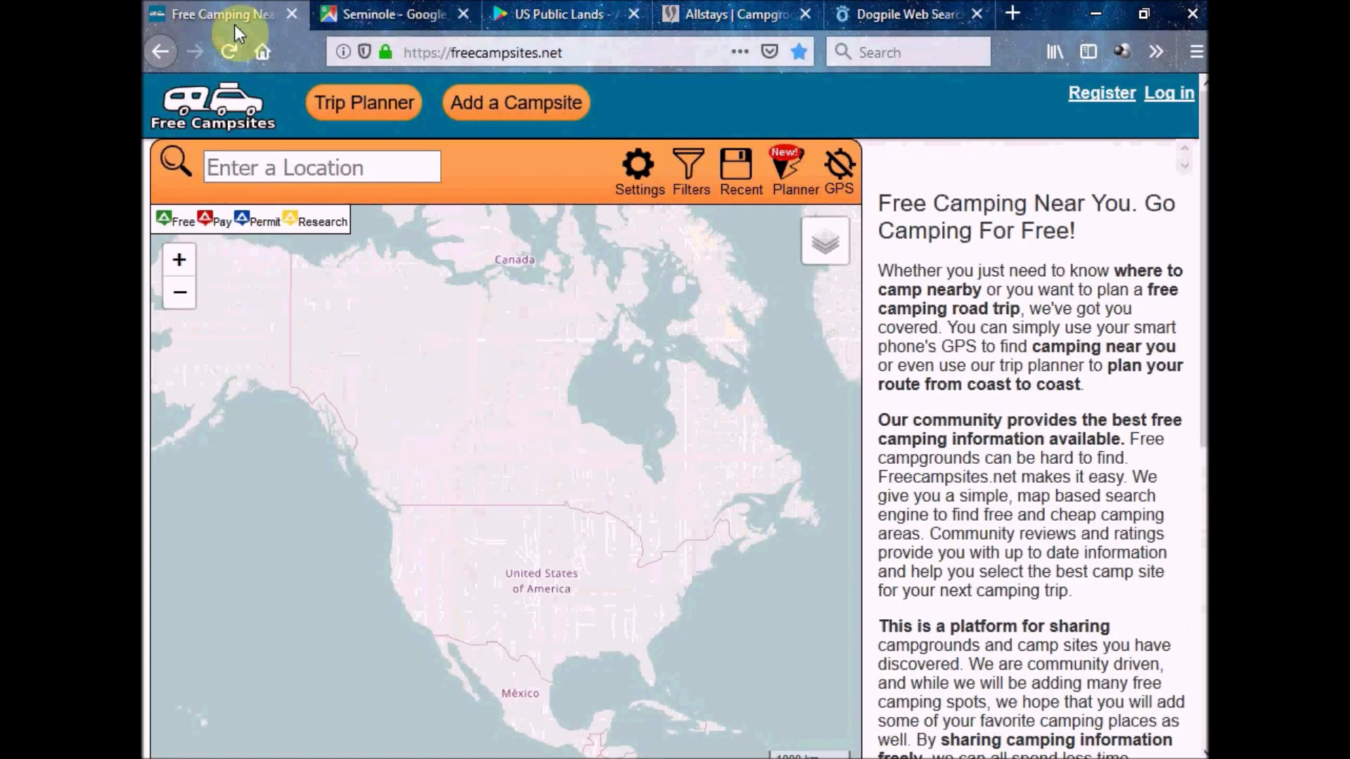
click(291, 166)
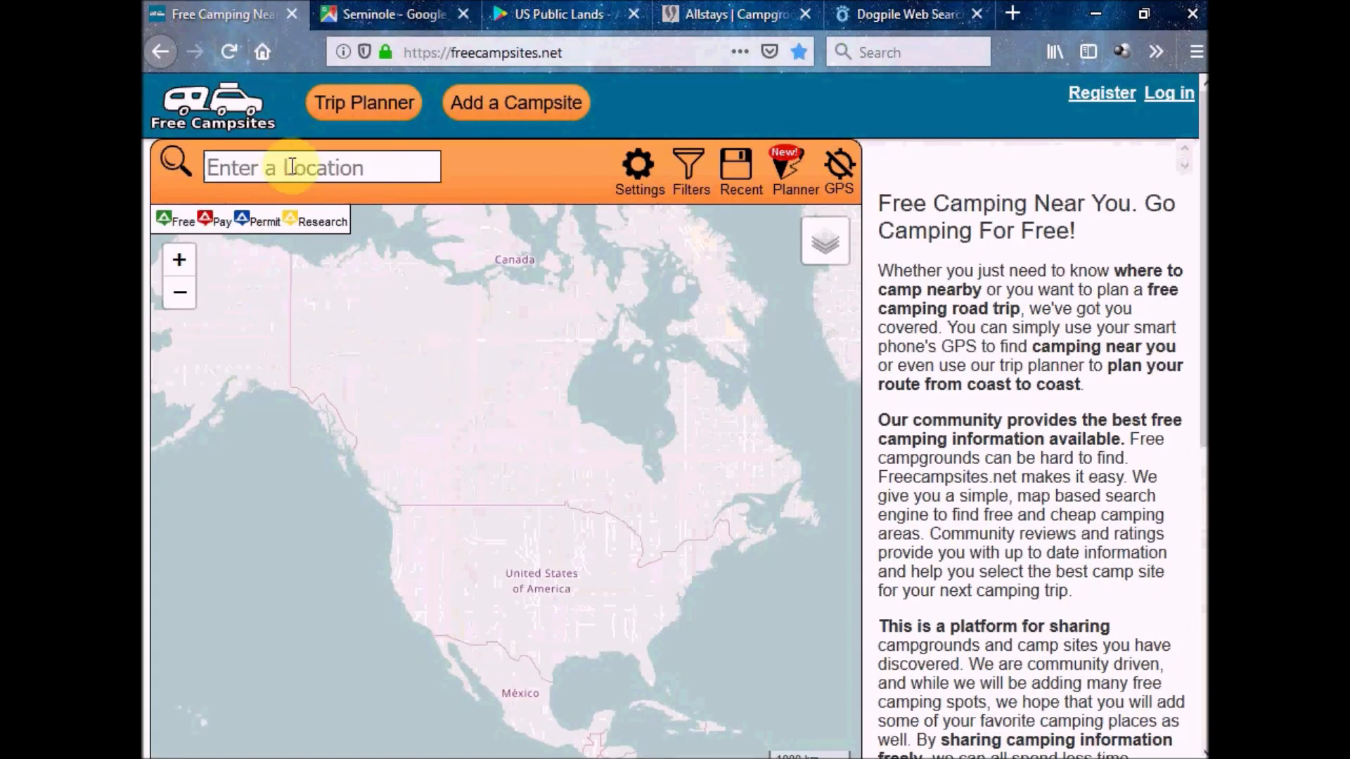
text(ho)
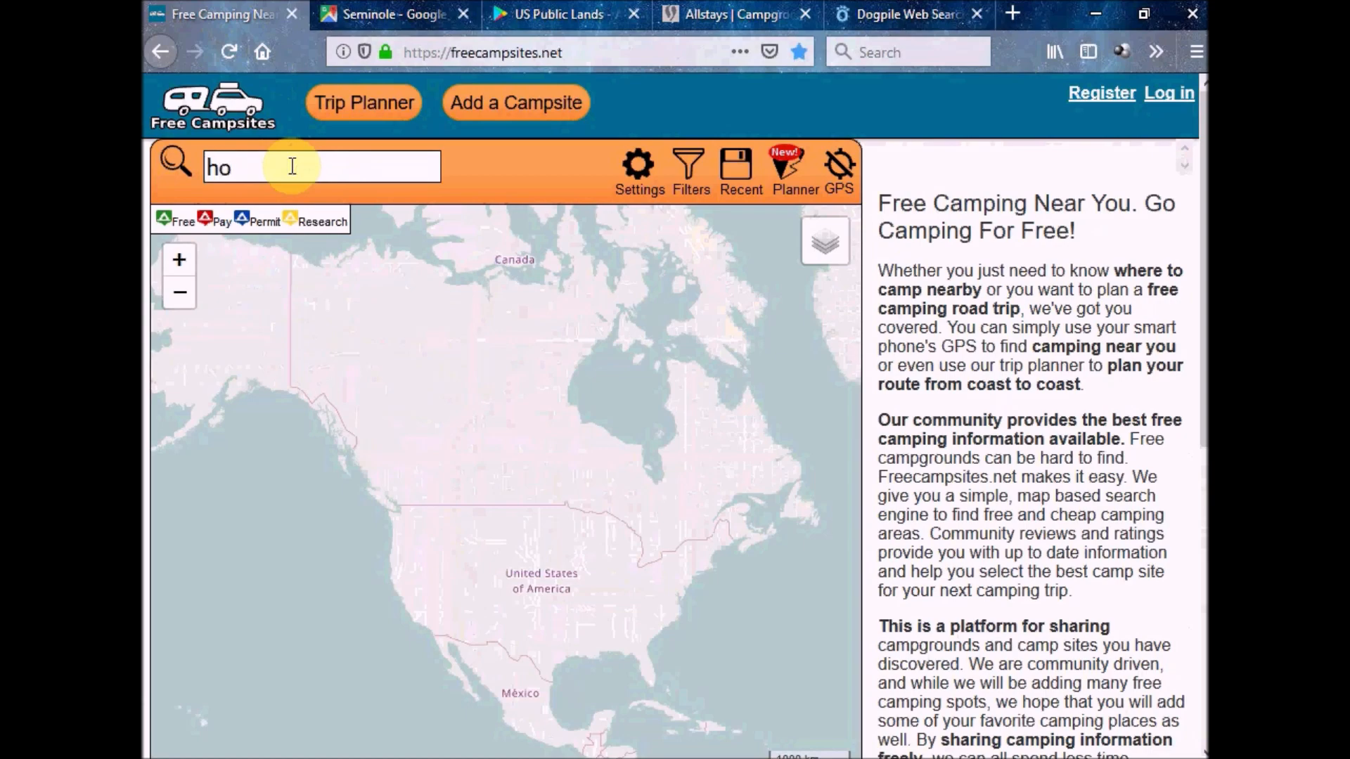
text(bbs, nm)
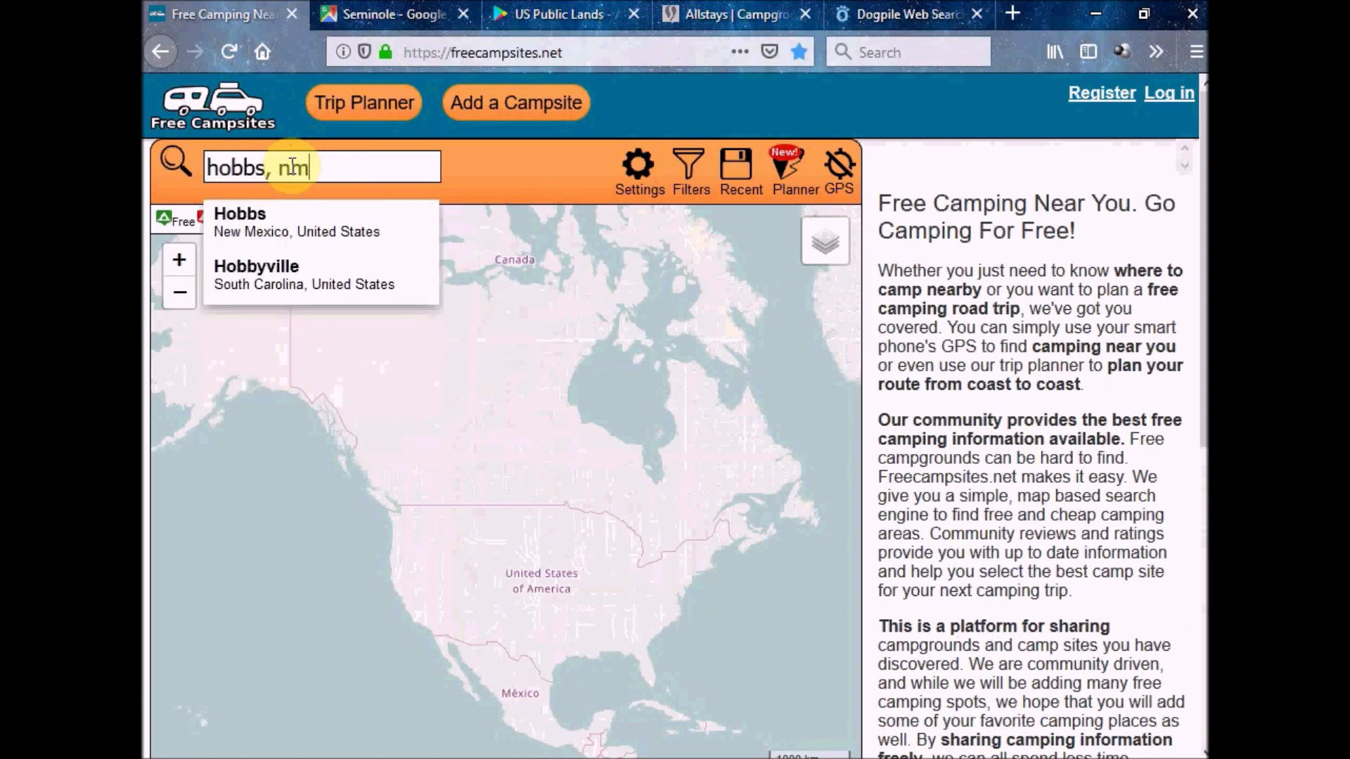
click(236, 237)
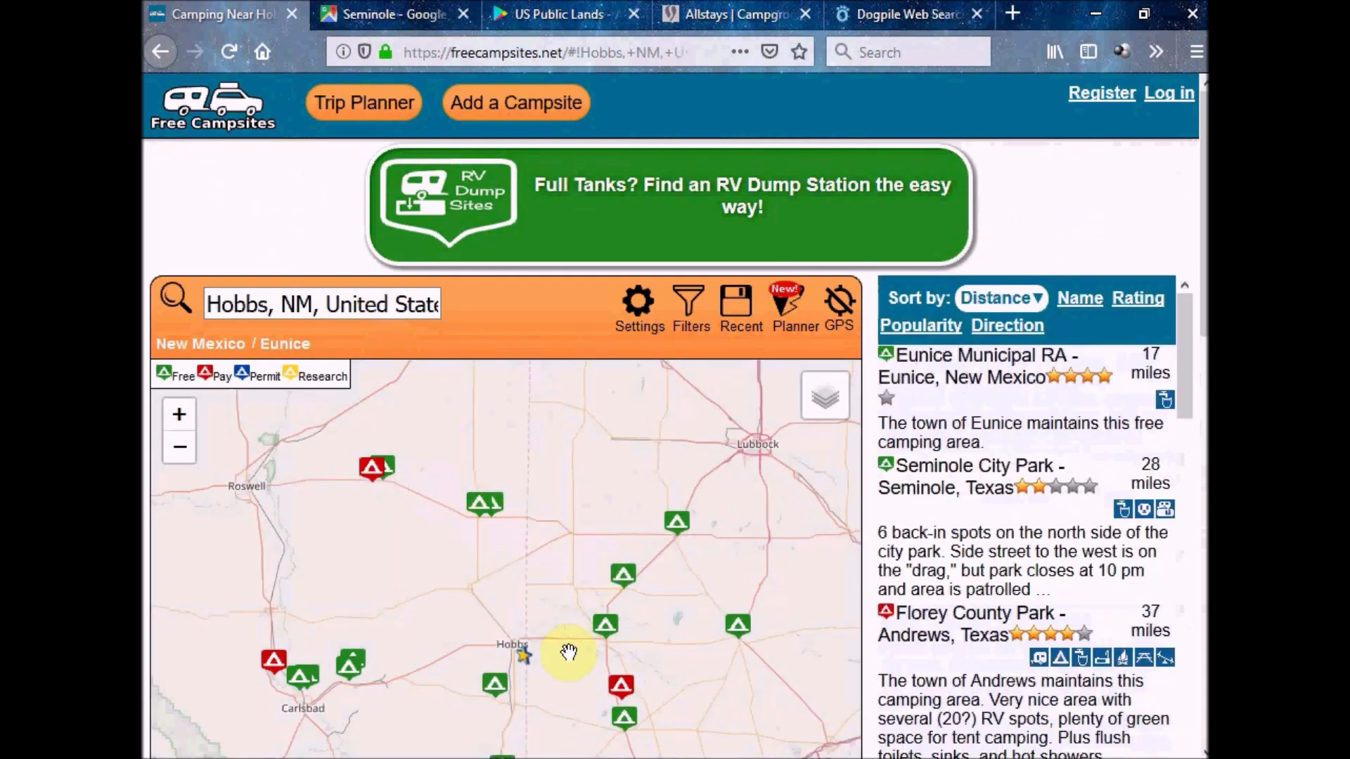
drag(565, 651, 660, 572)
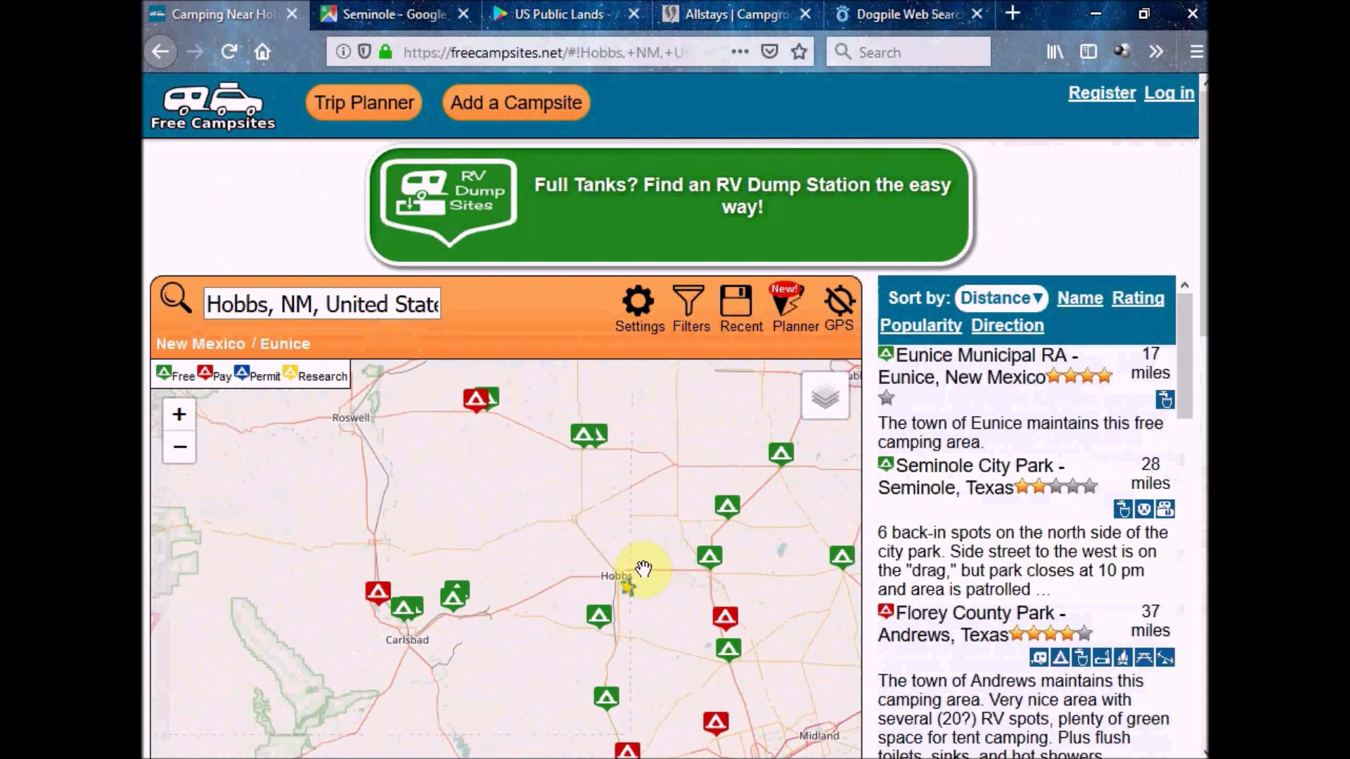
scroll(641, 570, up, 1)
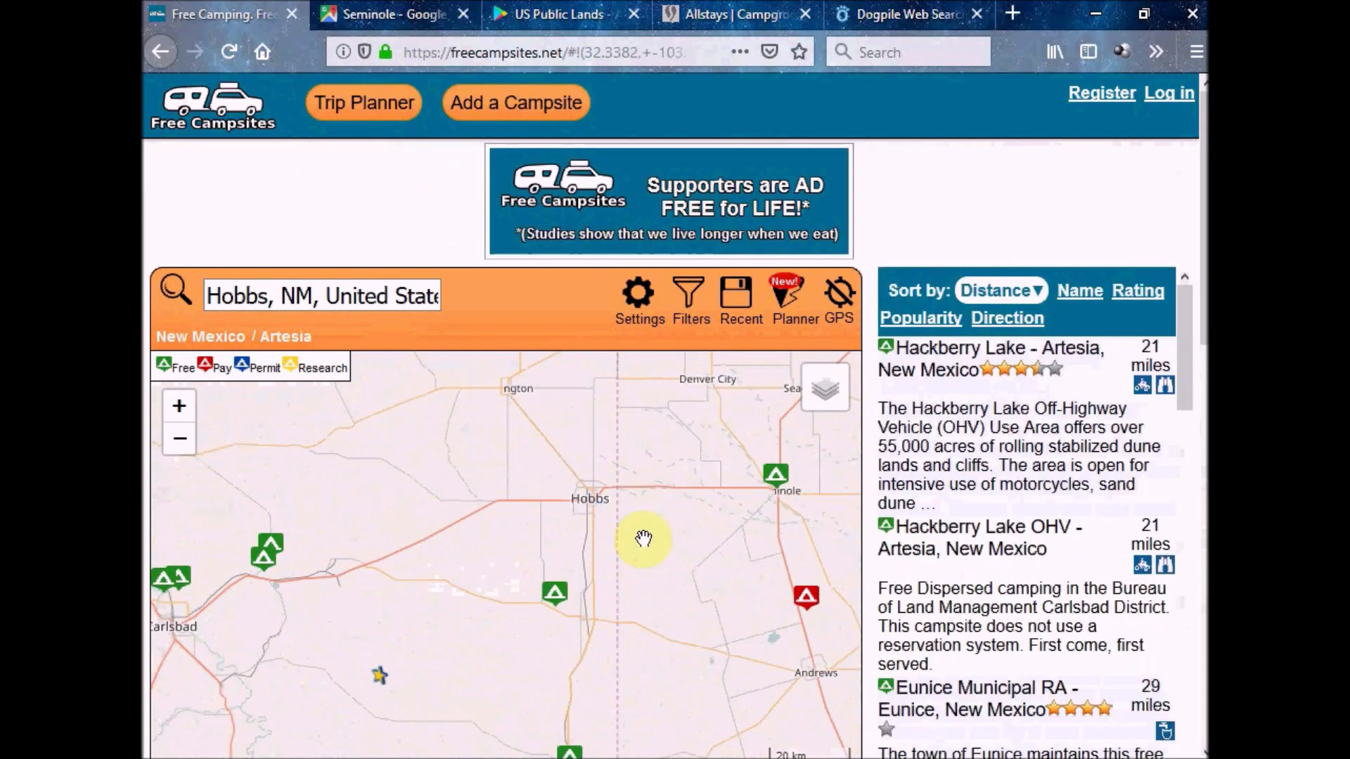
scroll(644, 539, up, 1)
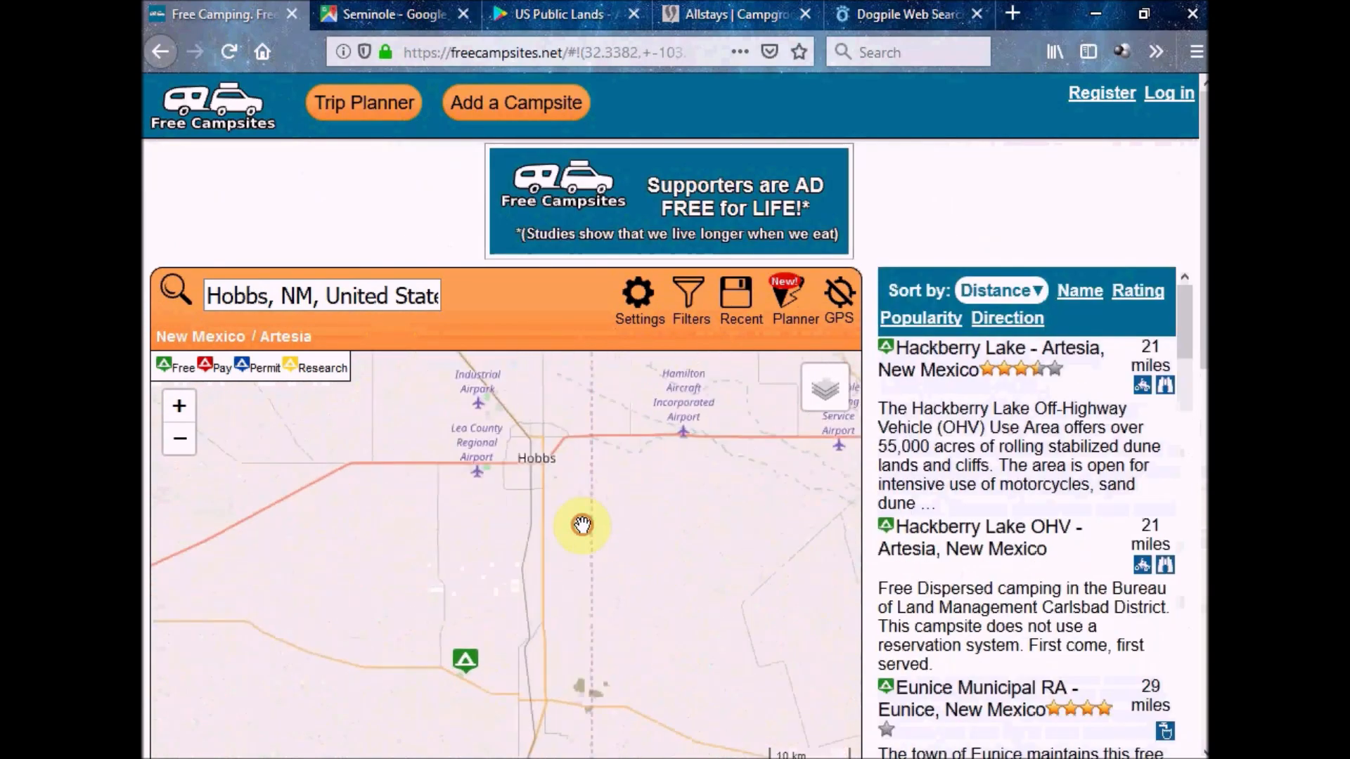
View the campsites around Hobbs on the freecampsites.net map, and compare the surrounding area between Seminole, Hobbs and Eunice in Google Maps
drag(582, 525, 687, 634)
scroll(687, 635, up, 1)
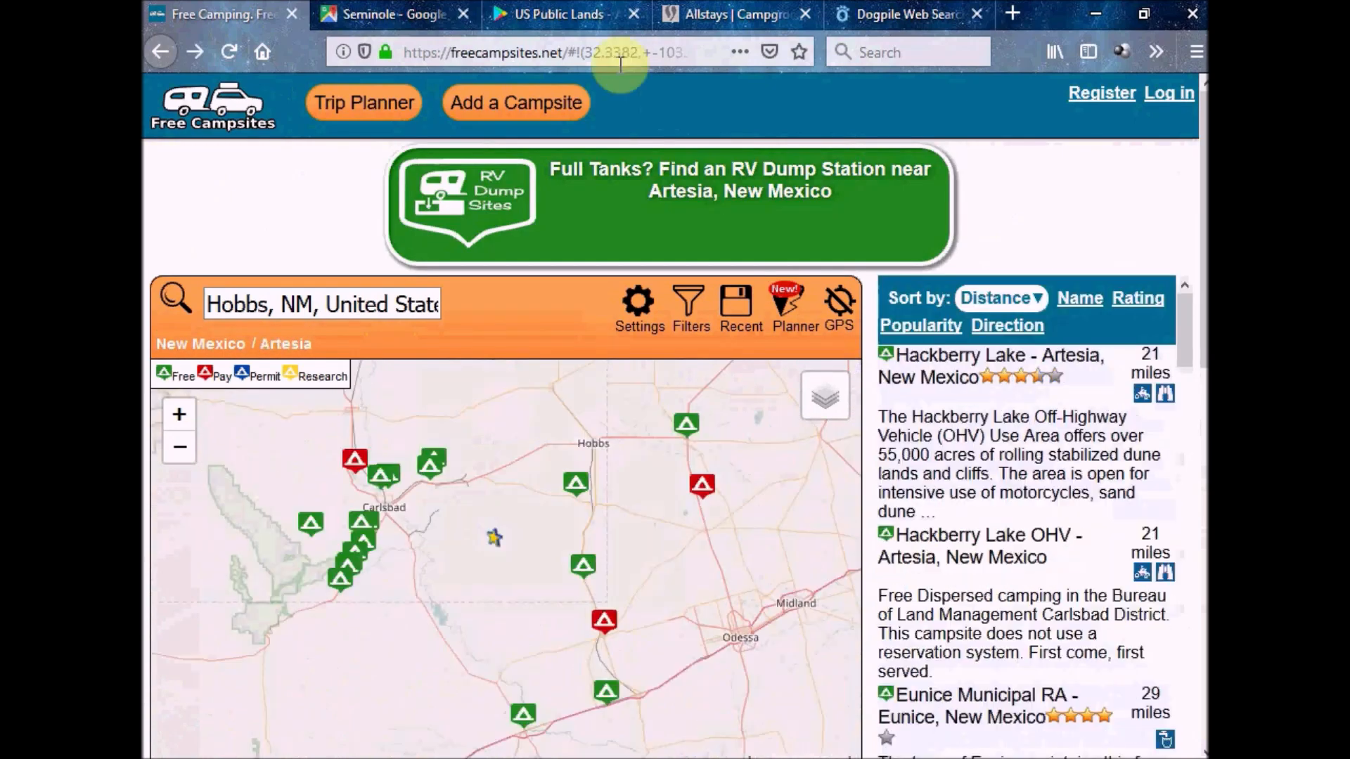
click(422, 15)
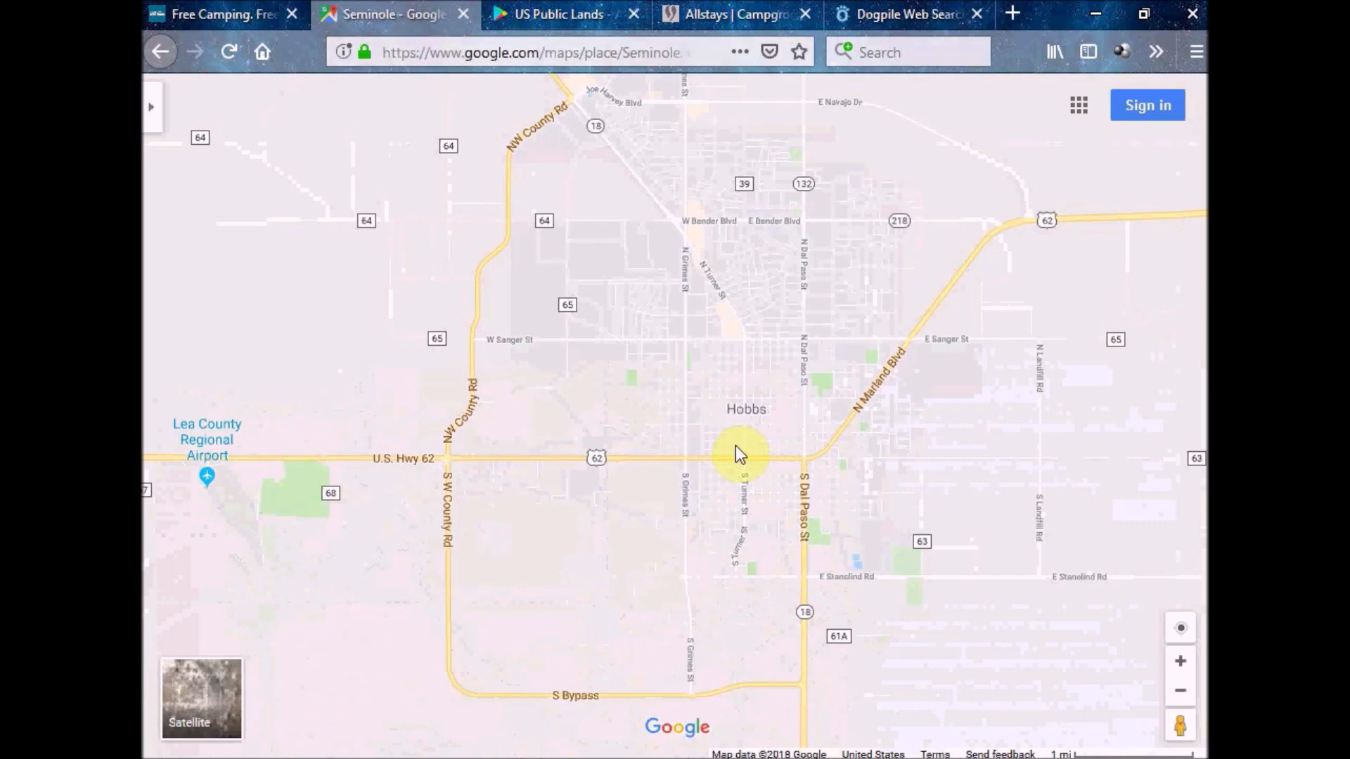
scroll(735, 445, down, 2)
scroll(736, 445, down, 3)
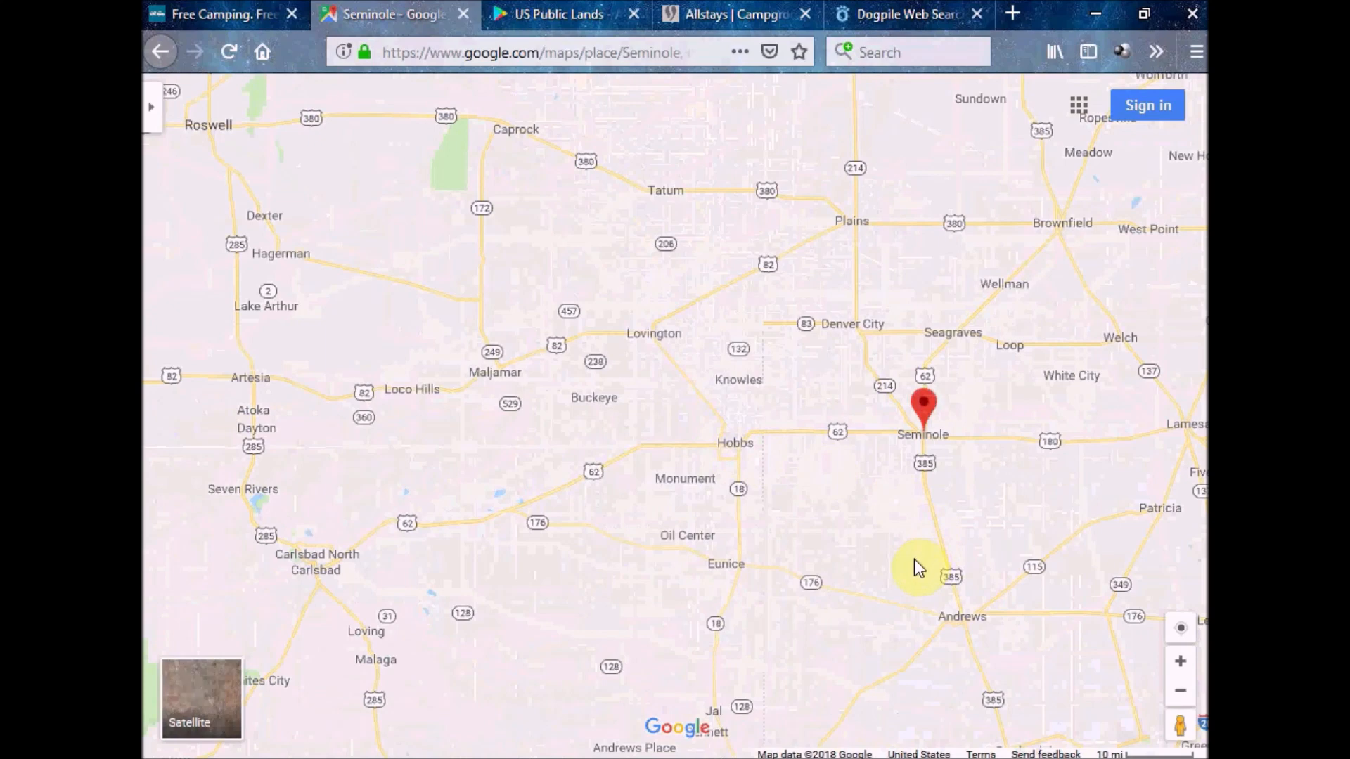
drag(914, 558, 883, 458)
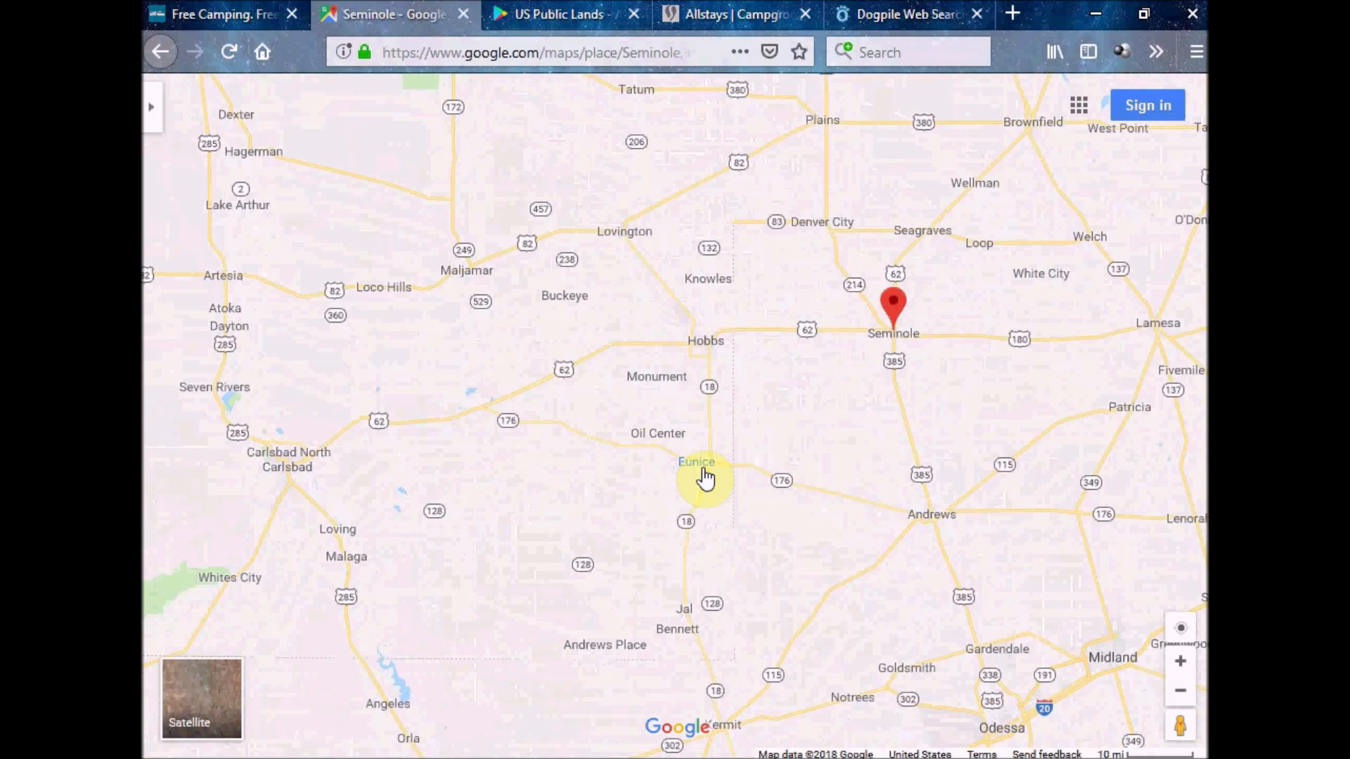
Find Municipal Park on the north side of Eunice on the map
scroll(705, 478, up, 3)
scroll(707, 476, up, 1)
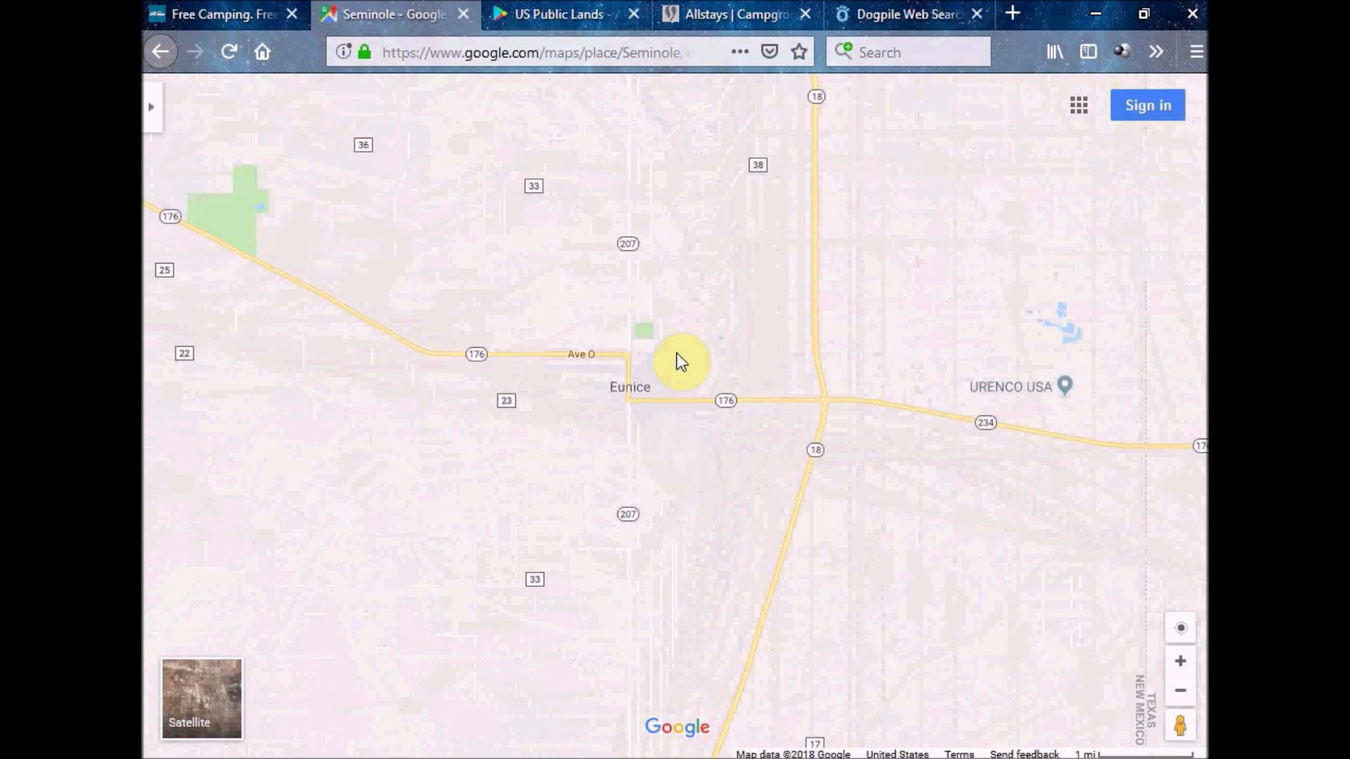
scroll(678, 355, up, 1)
scroll(681, 360, up, 1)
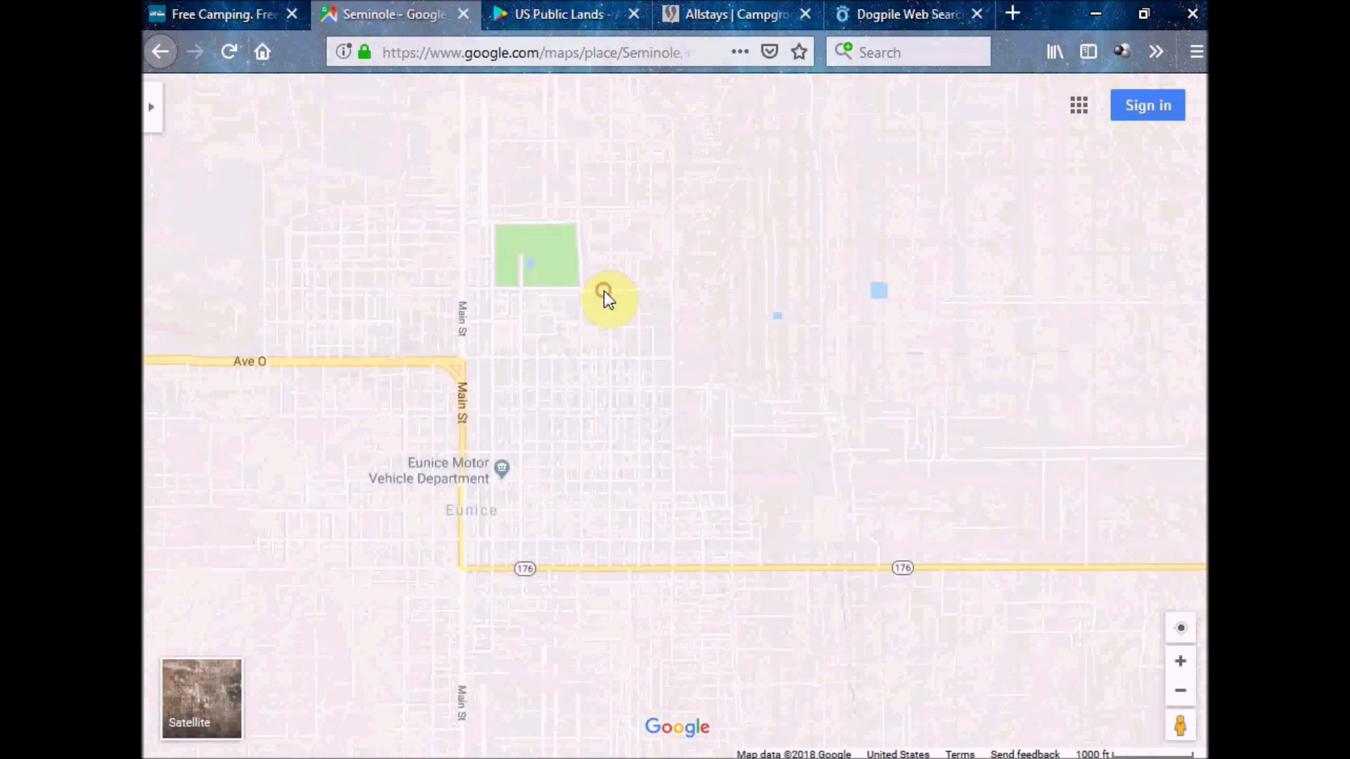
drag(603, 293, 724, 407)
scroll(717, 401, up, 1)
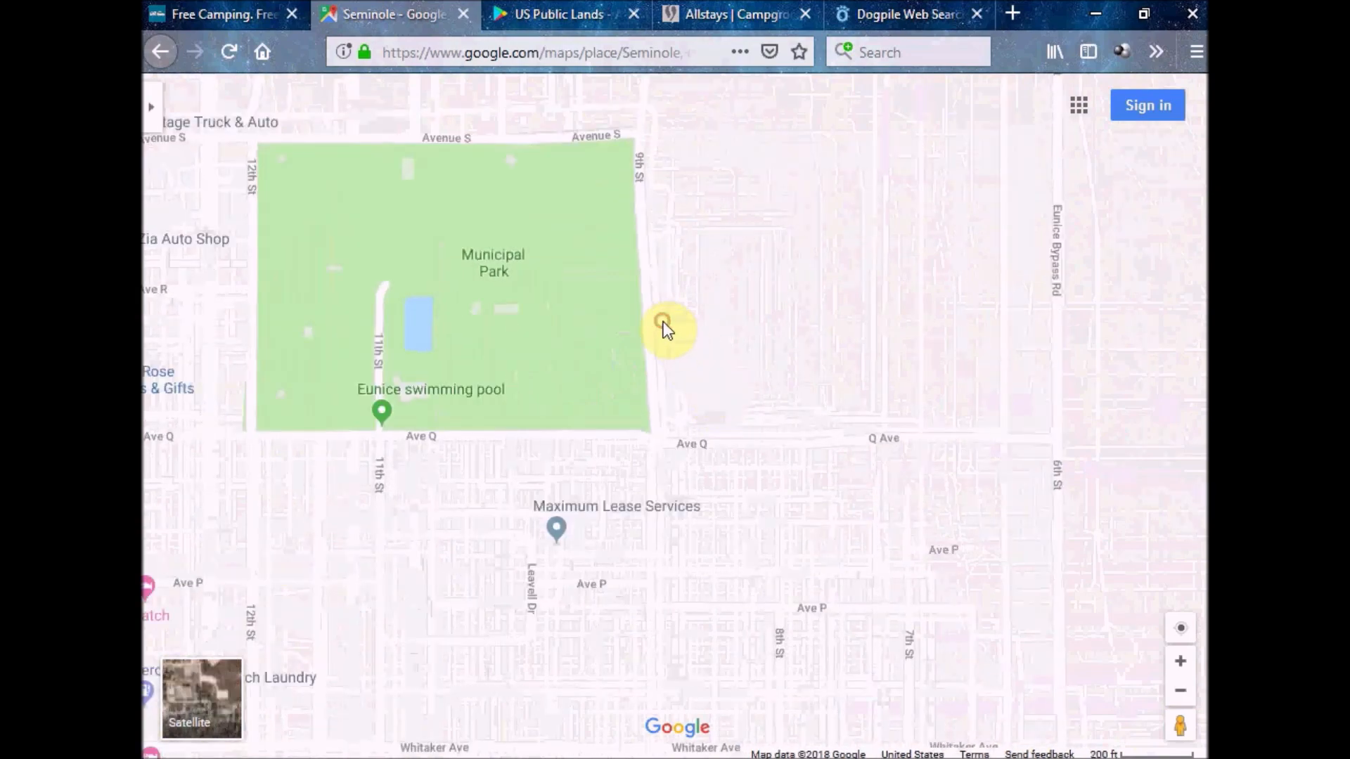
drag(663, 326, 805, 336)
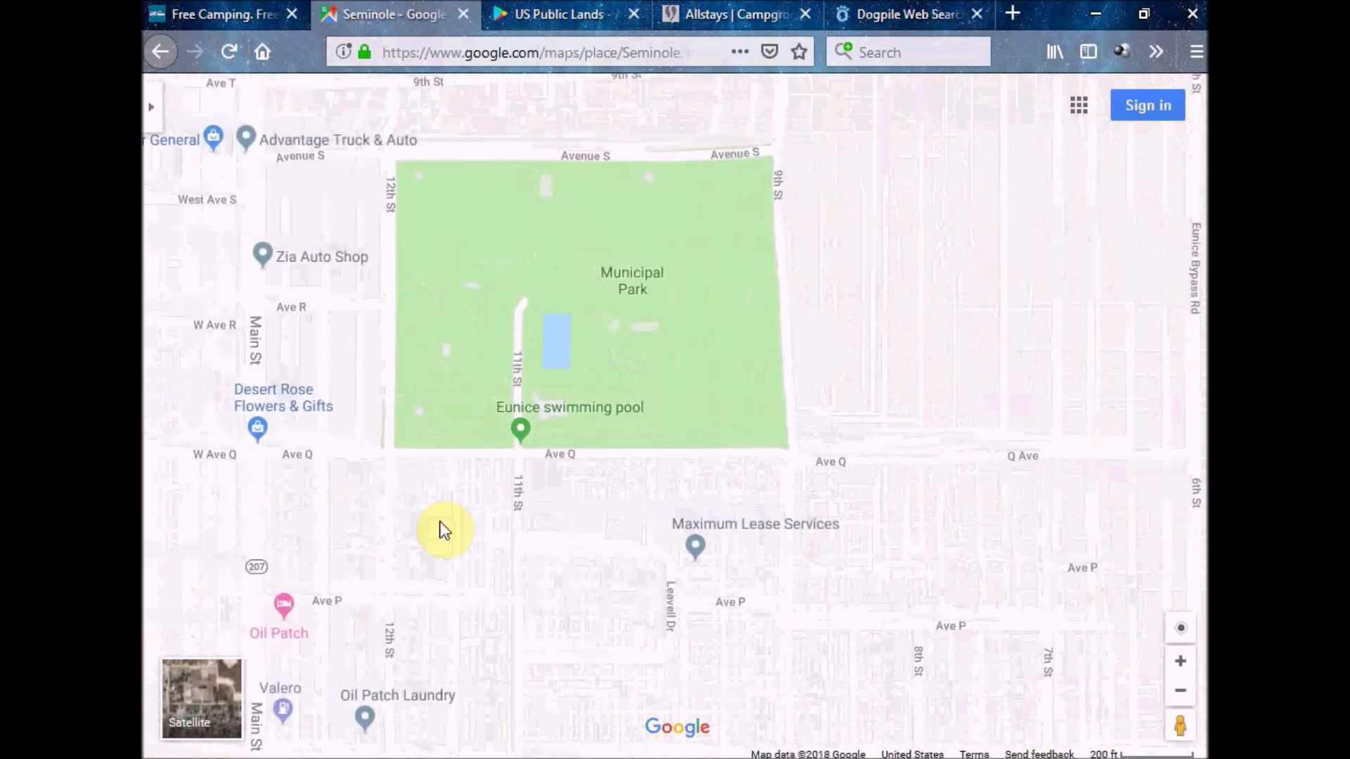
Inspect Eunice's Municipal Park beside the swimming pool in satellite view, and return to the map view of the town
click(204, 692)
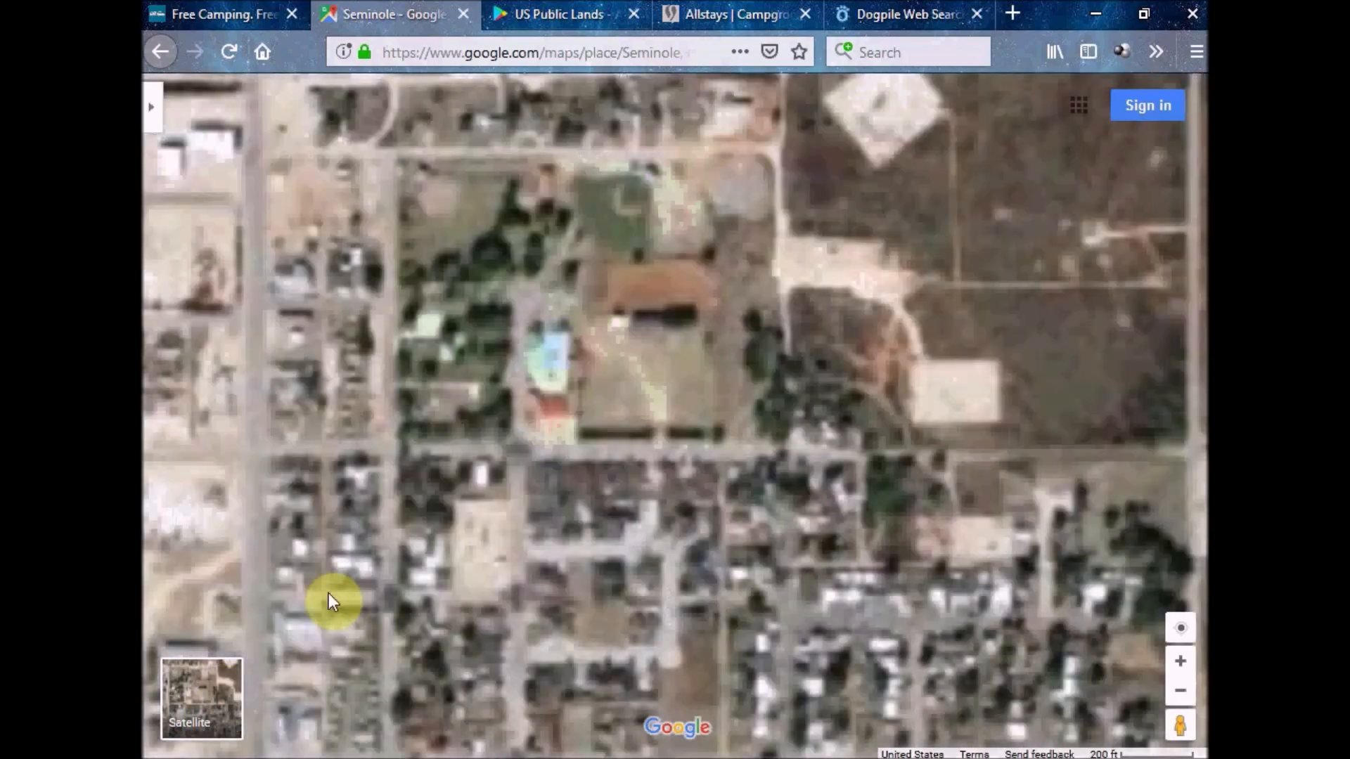
scroll(651, 352, up, 1)
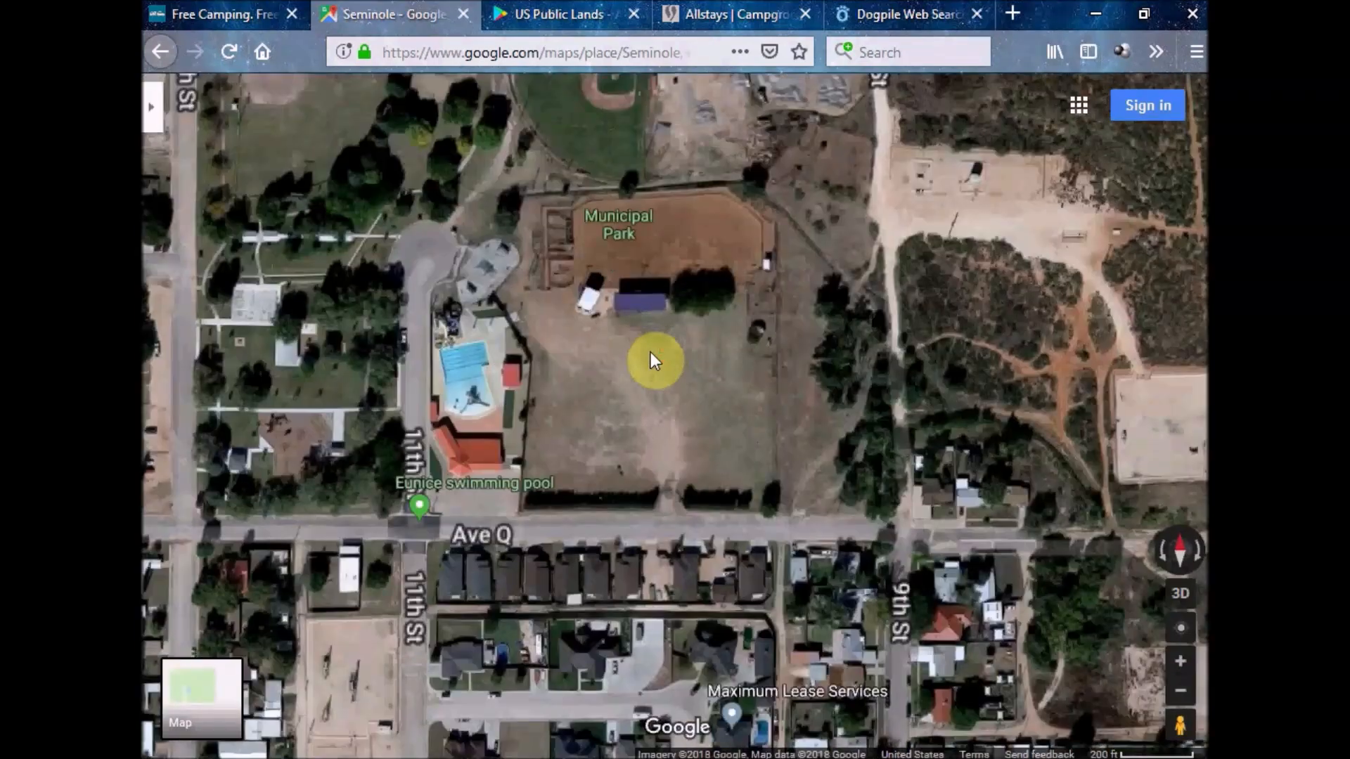
scroll(651, 352, up, 1)
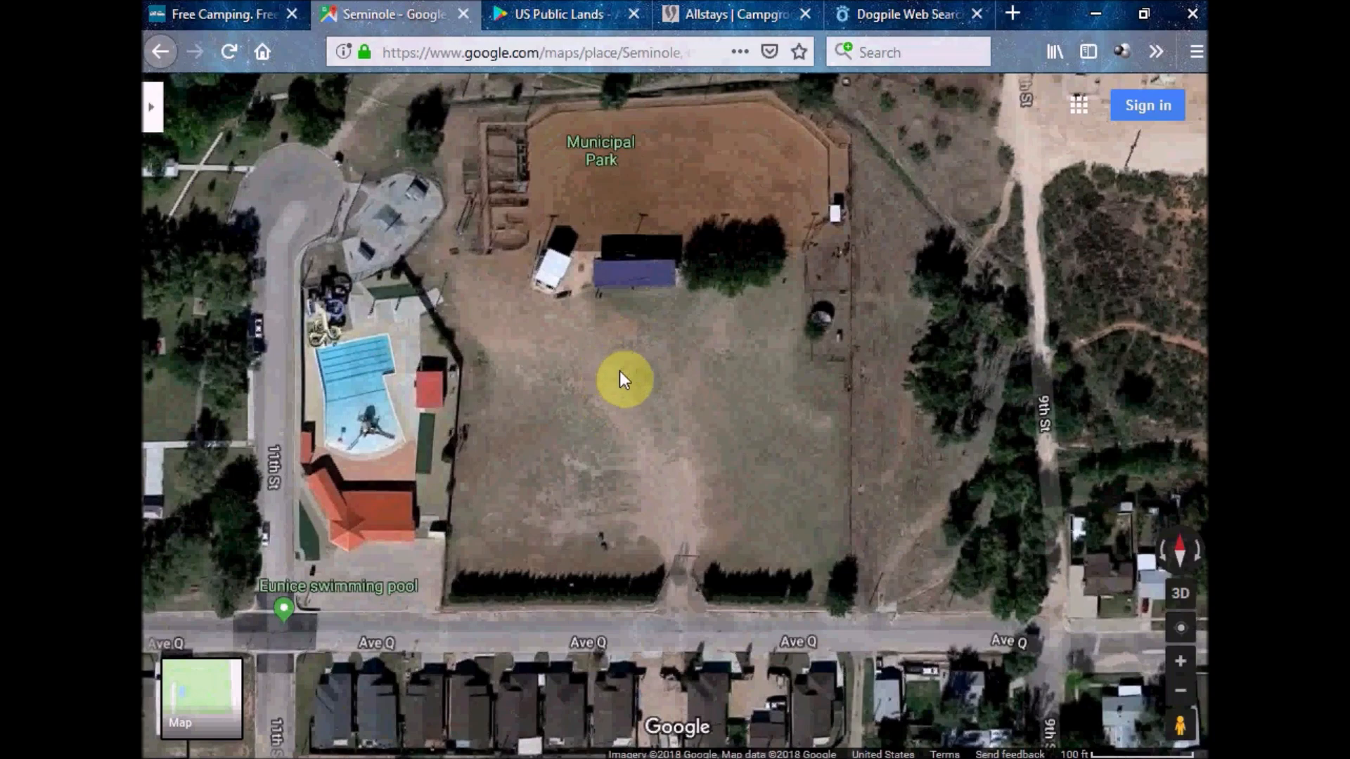
drag(623, 374, 625, 433)
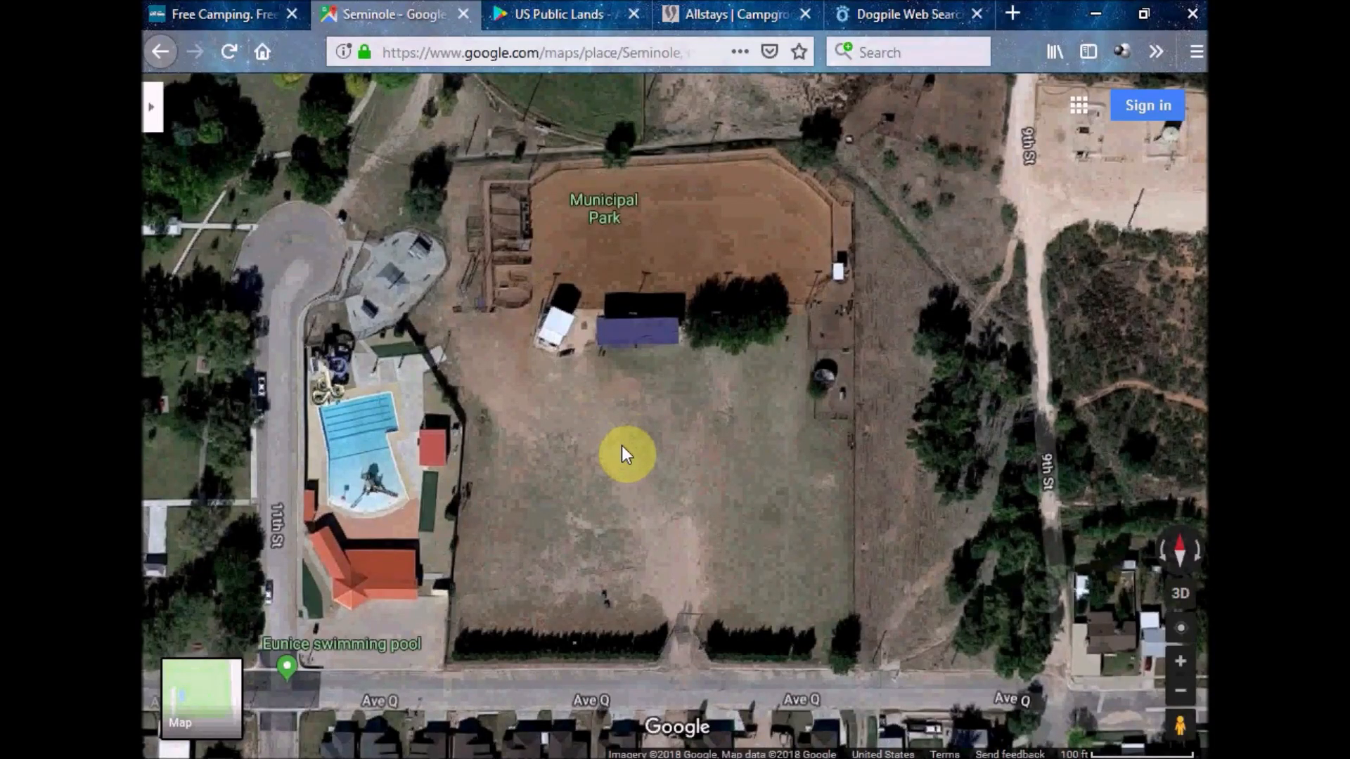
scroll(623, 450, down, 3)
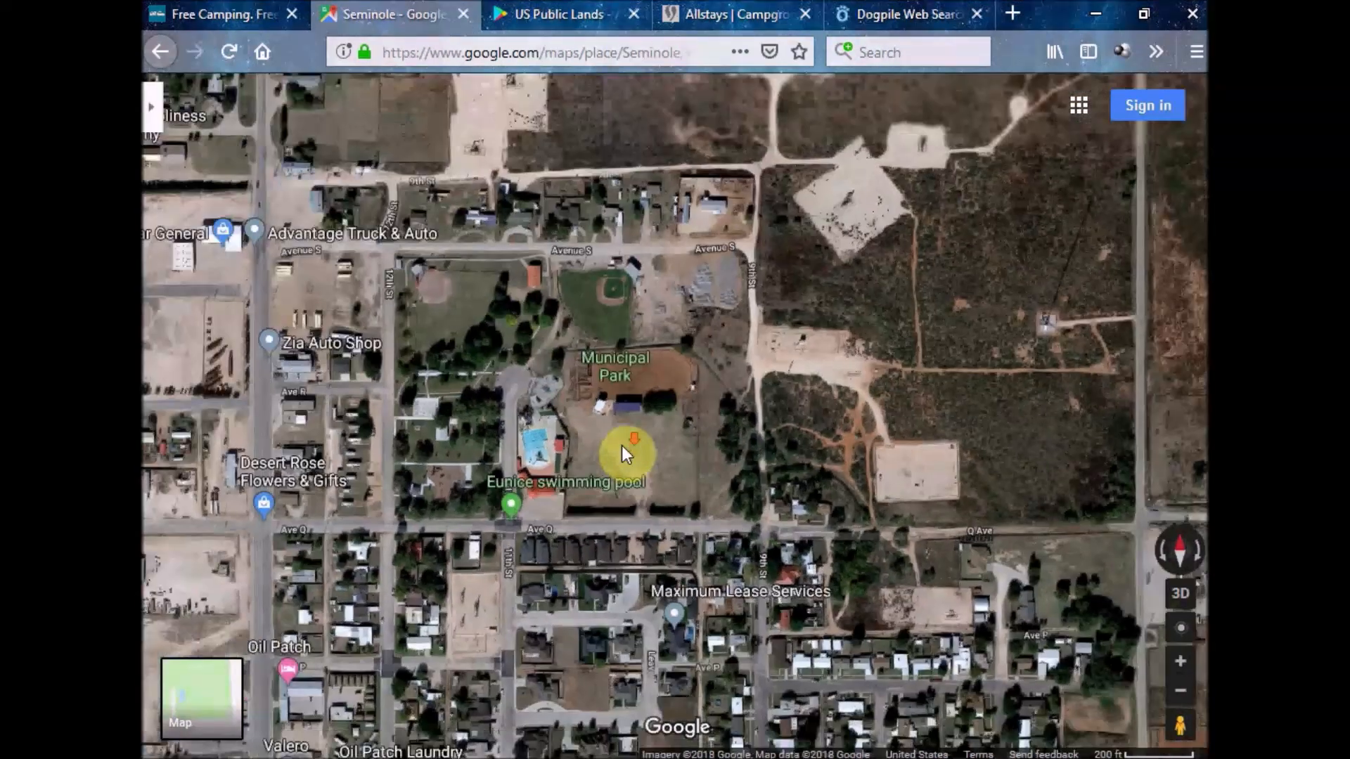
scroll(621, 449, down, 1)
scroll(621, 445, down, 3)
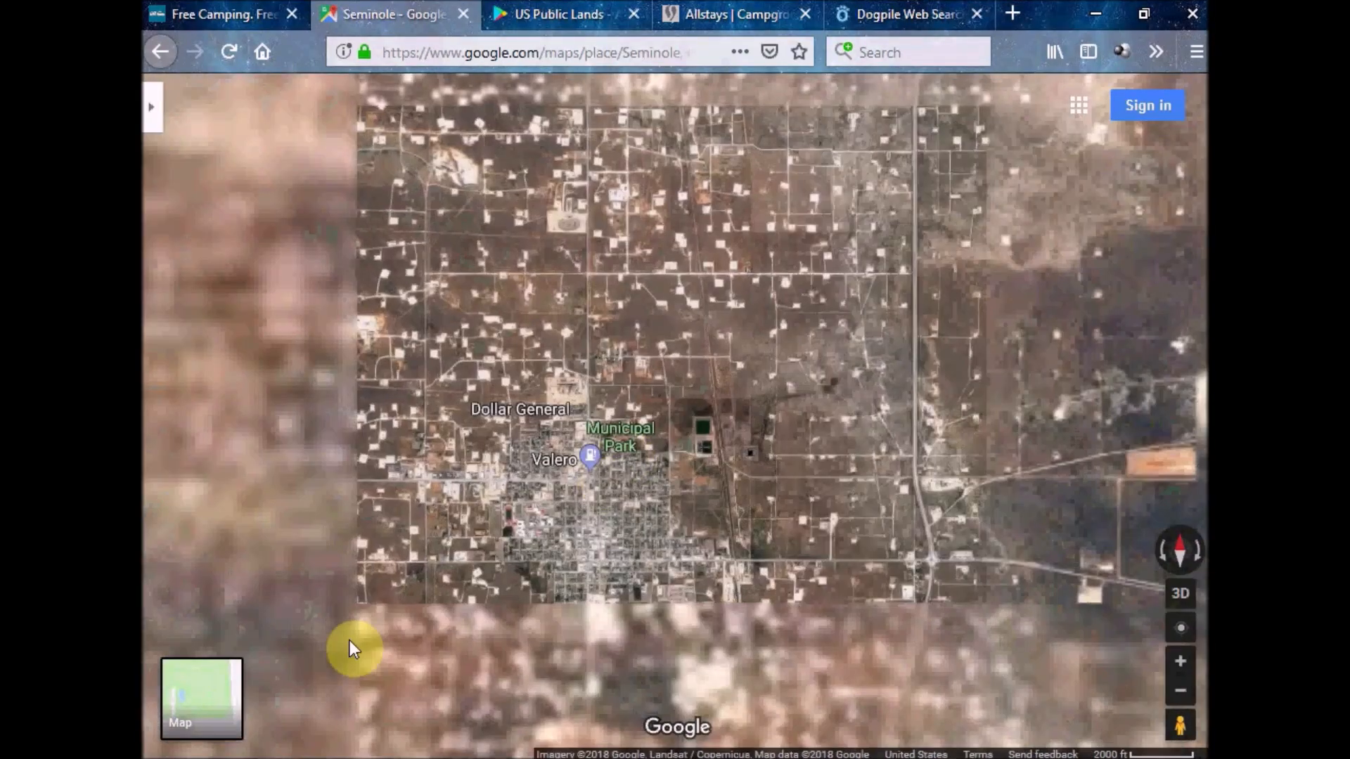
click(184, 692)
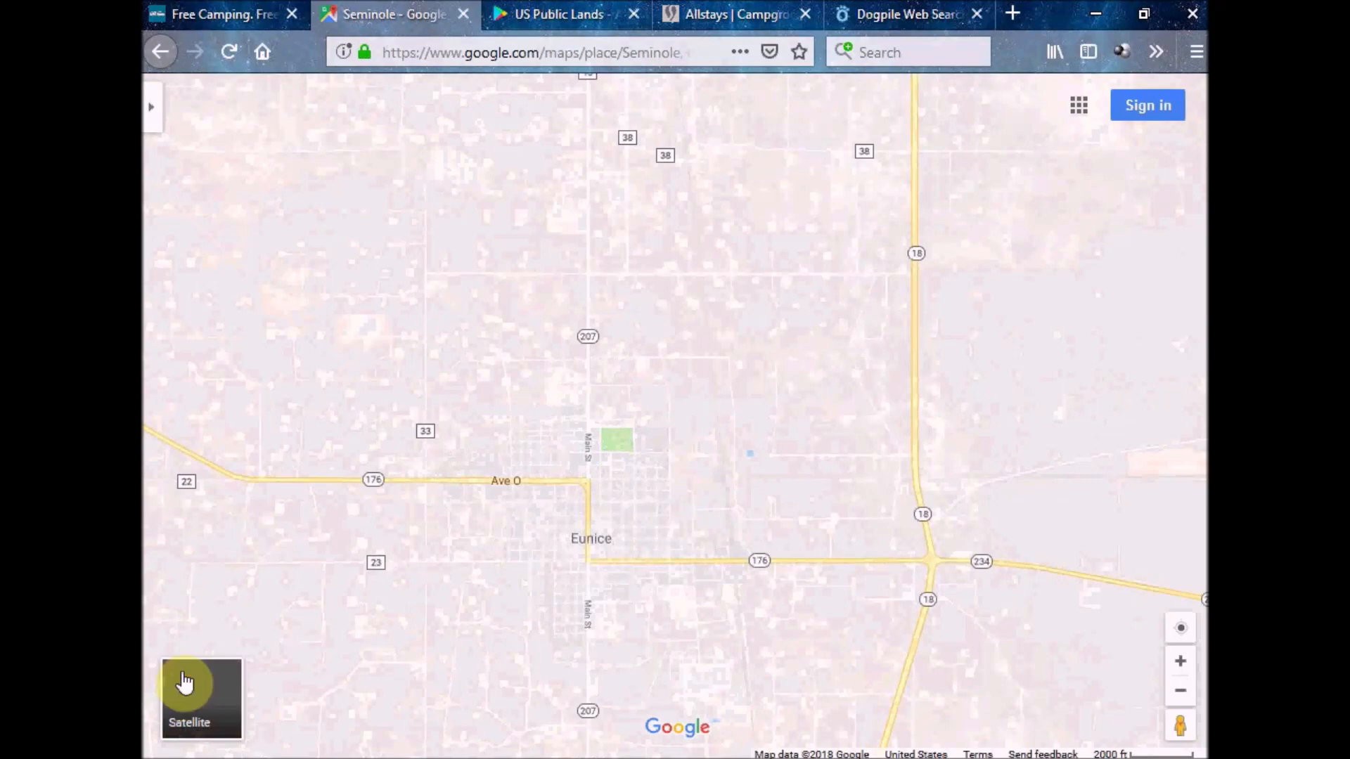
Switch to freecampsites.net, find the free campsite along NM 176 northwest of Eunice, and open the Eunice Municipal RA details
click(229, 18)
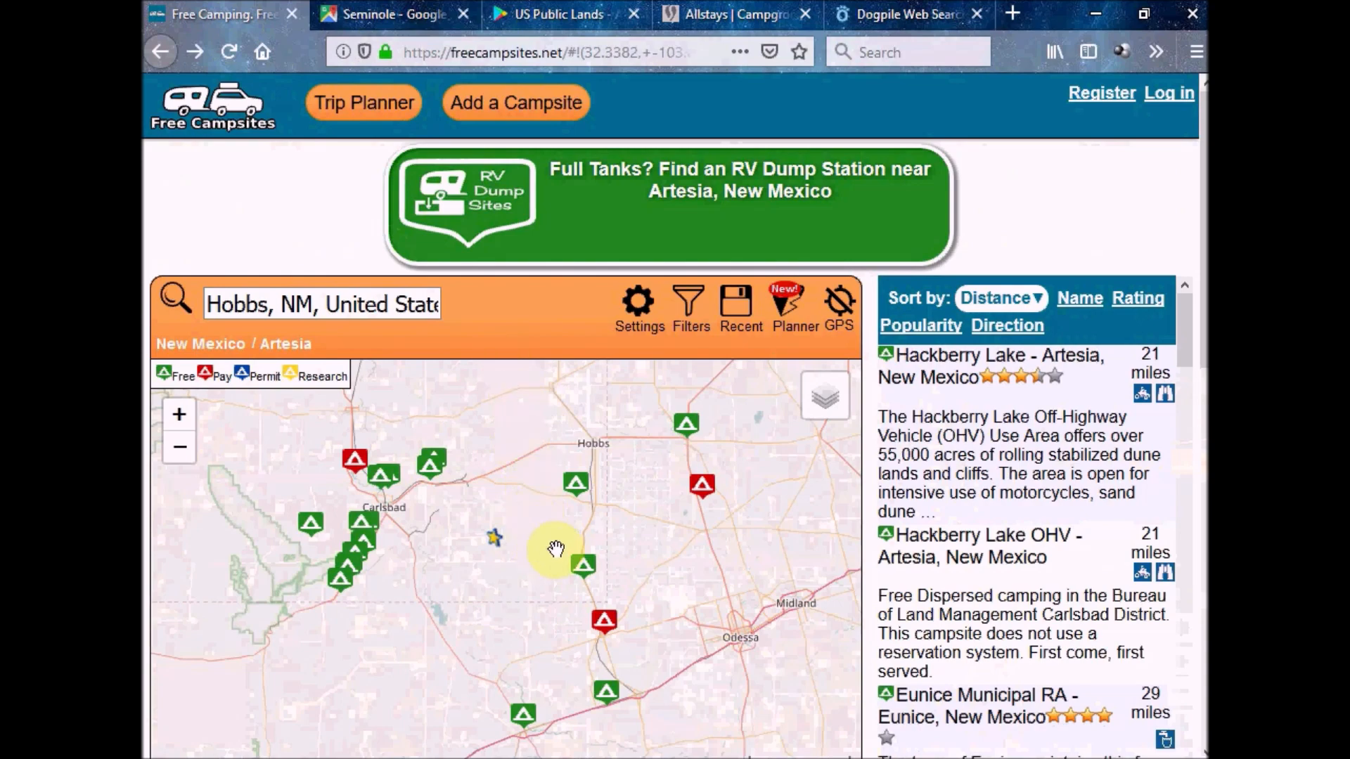
scroll(603, 509, up, 3)
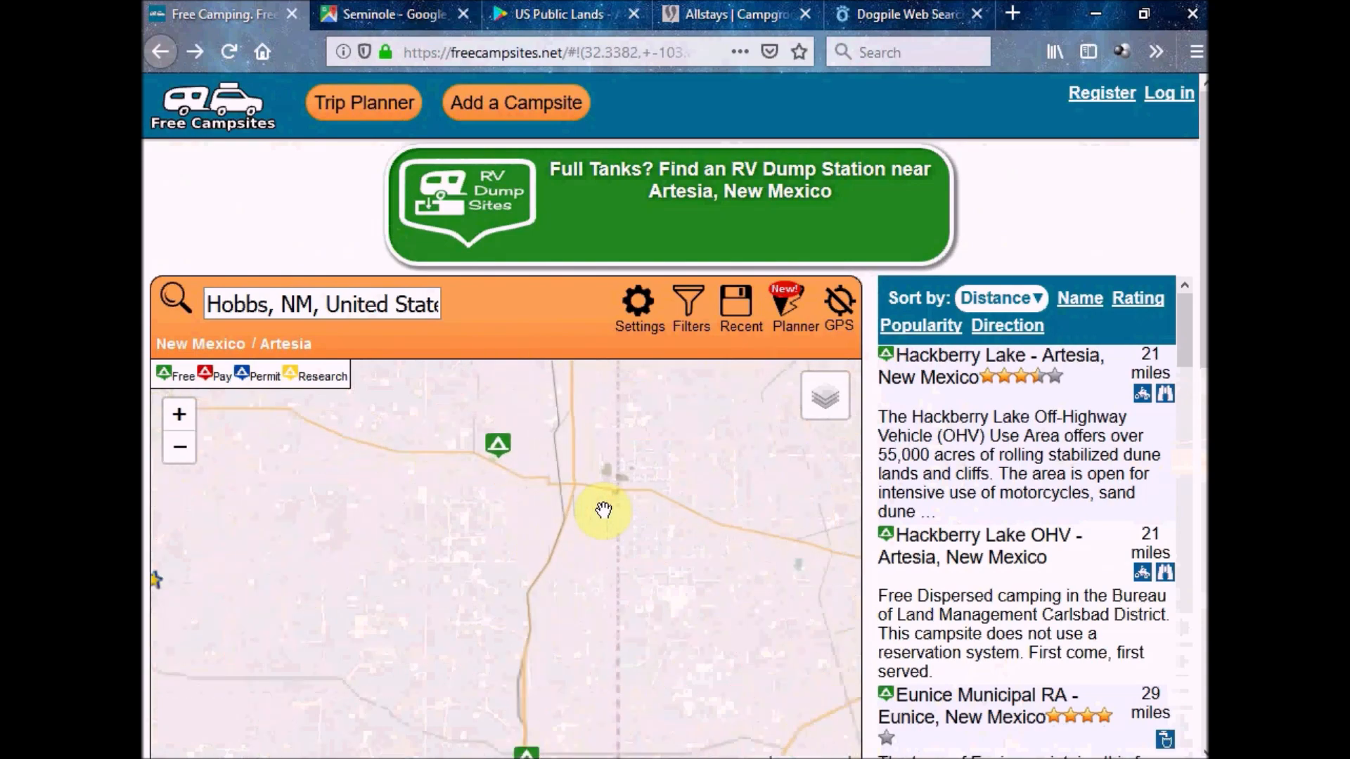
scroll(603, 510, up, 1)
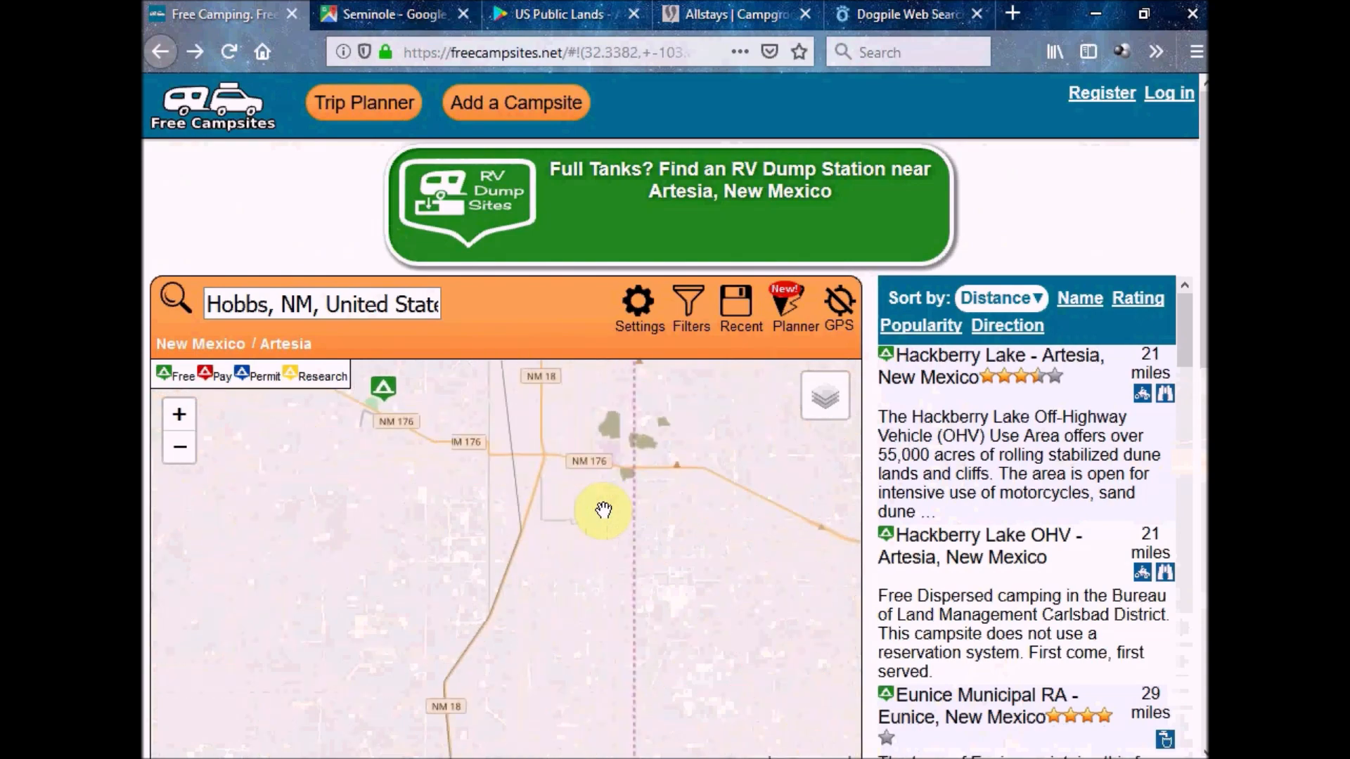
drag(551, 544, 560, 623)
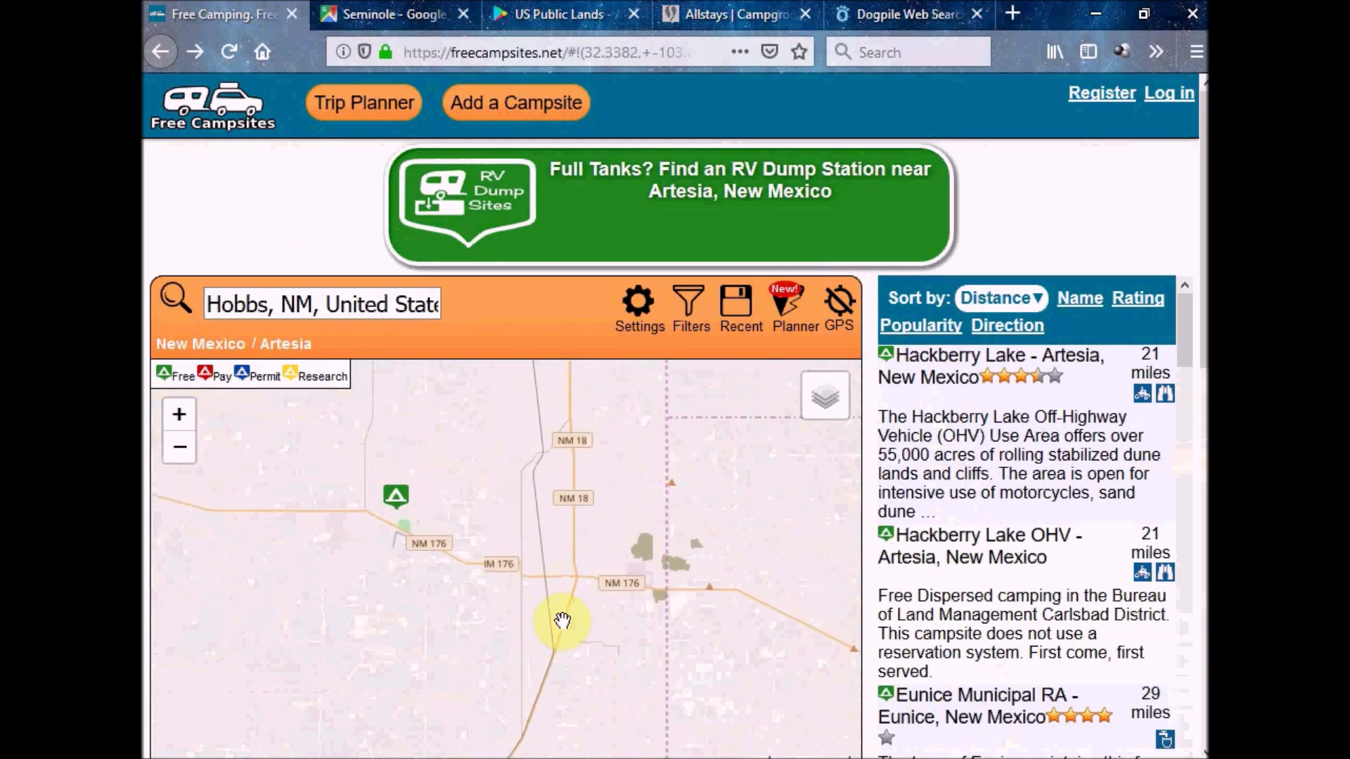
scroll(562, 620, up, 1)
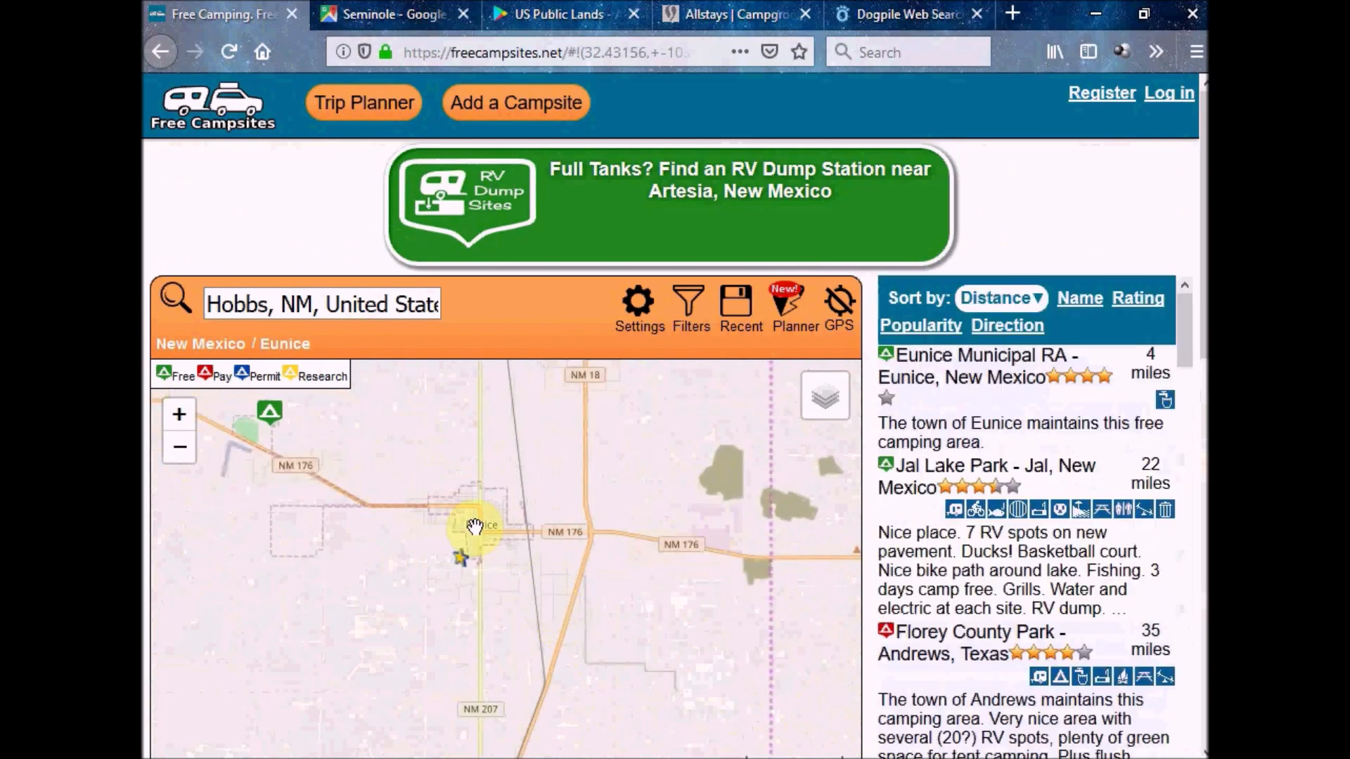
mouse_move(272, 527)
mouse_down()
mouse_move(382, 584)
mouse_move(452, 597)
mouse_move(467, 572)
mouse_up()
click(496, 503)
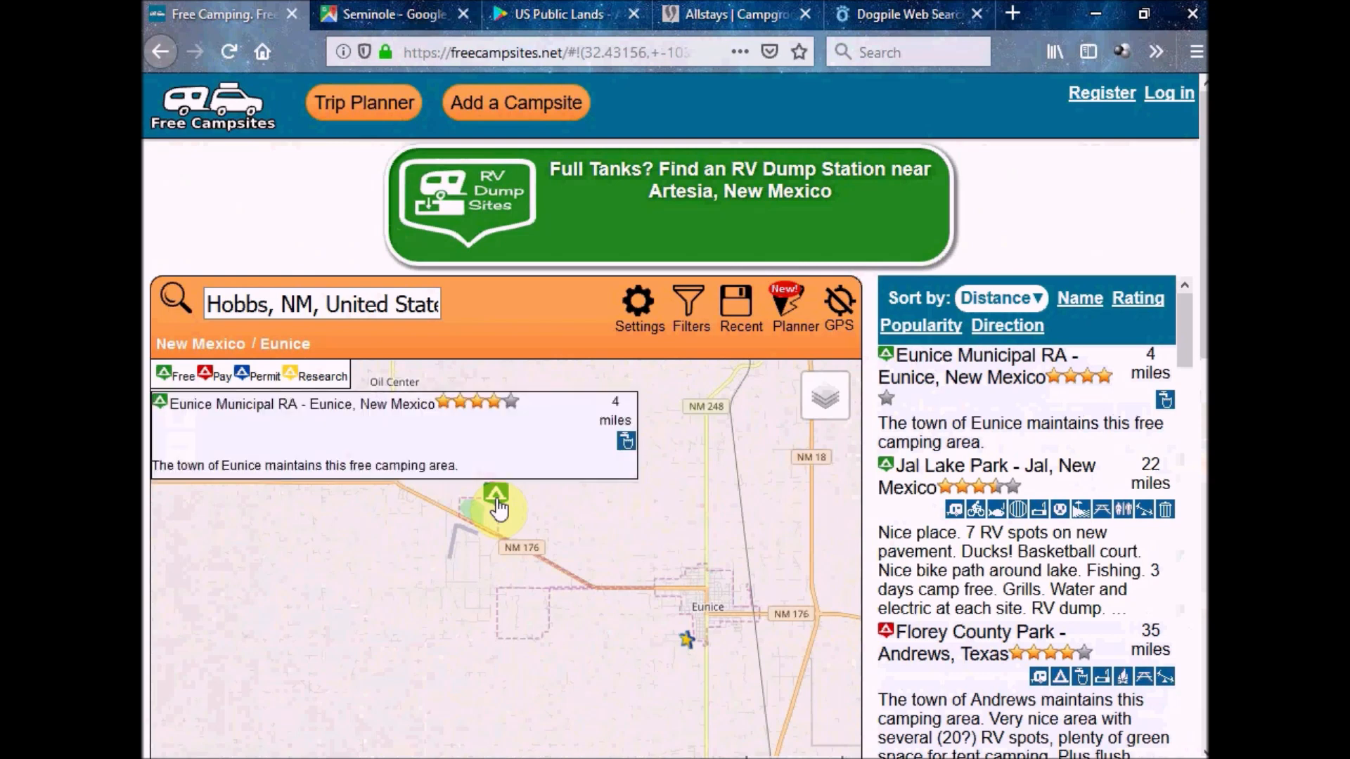
click(250, 414)
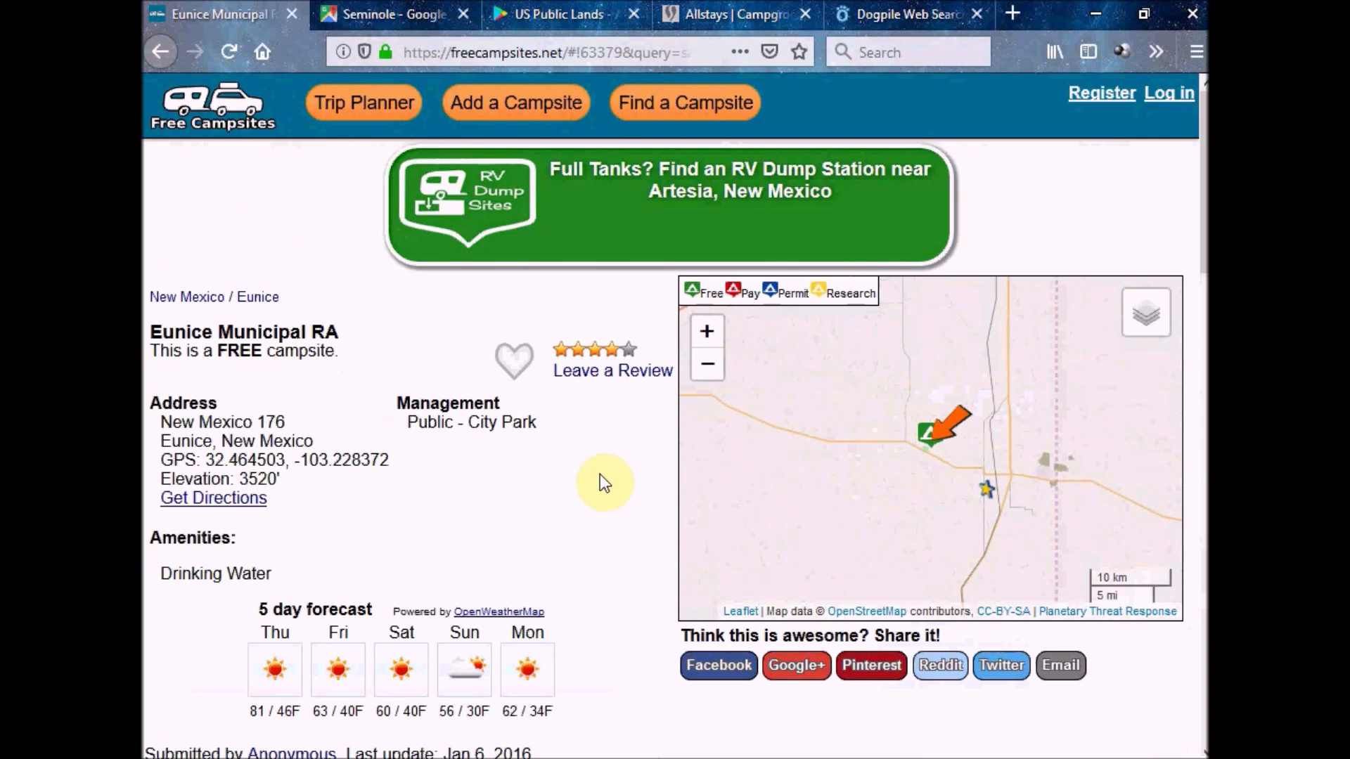
Read the Eunice Municipal RA description, amenities, reviews and cellular availability, and return to its address and GPS details
scroll(600, 475, down, 5)
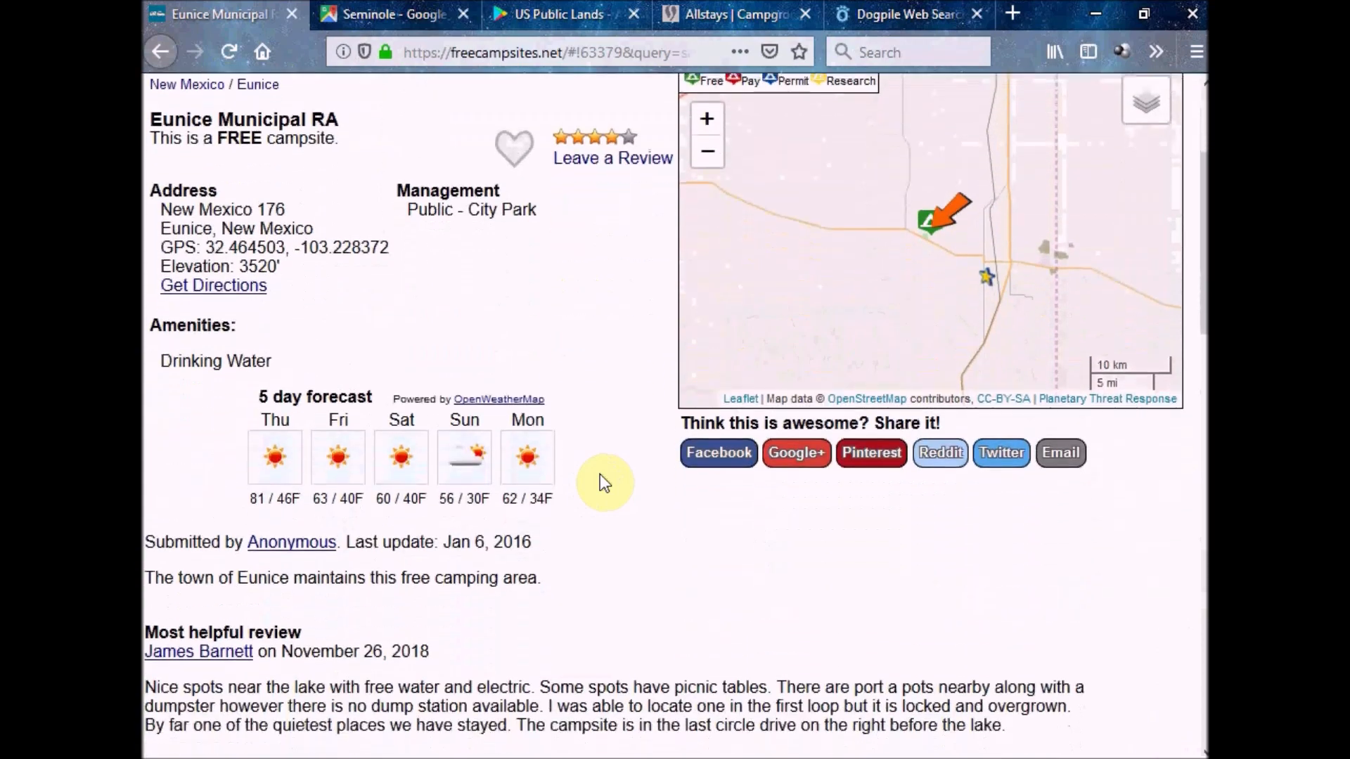
scroll(600, 475, down, 2)
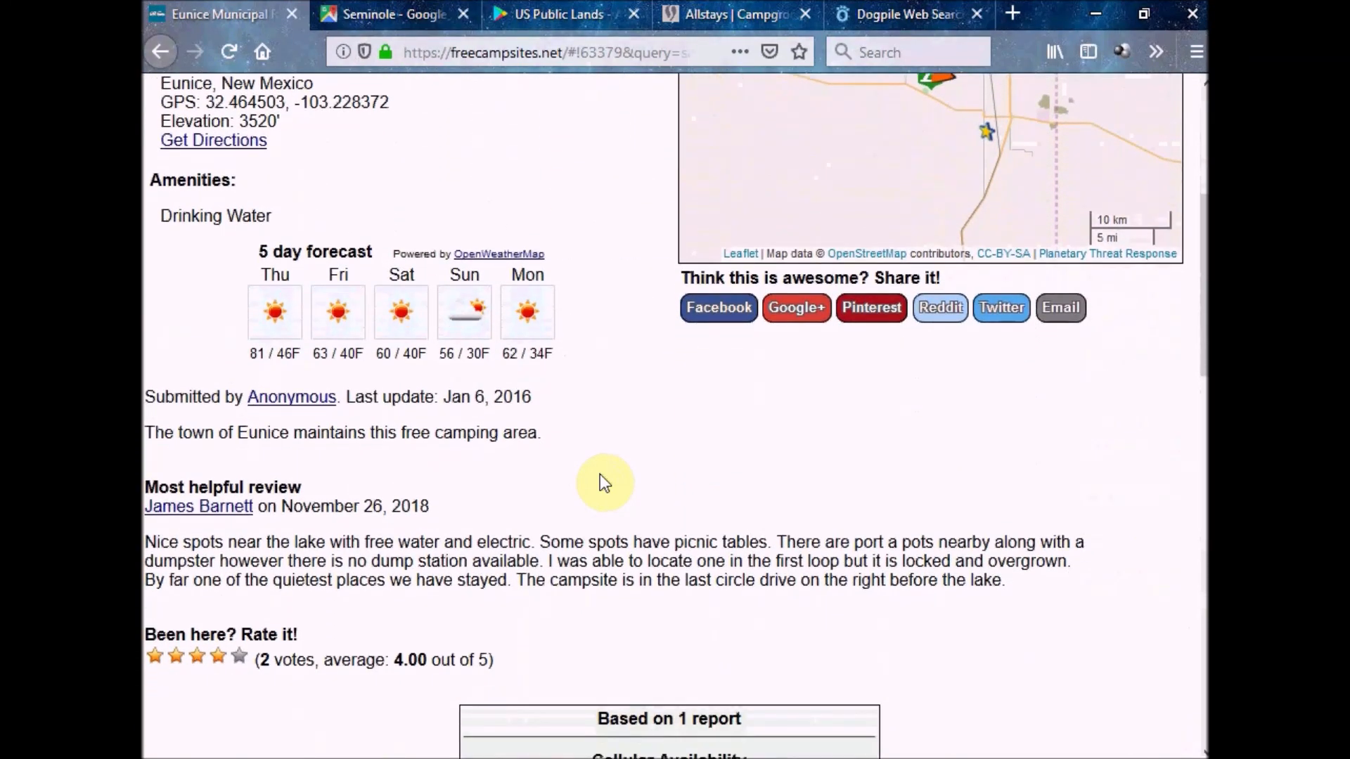
scroll(603, 482, down, 3)
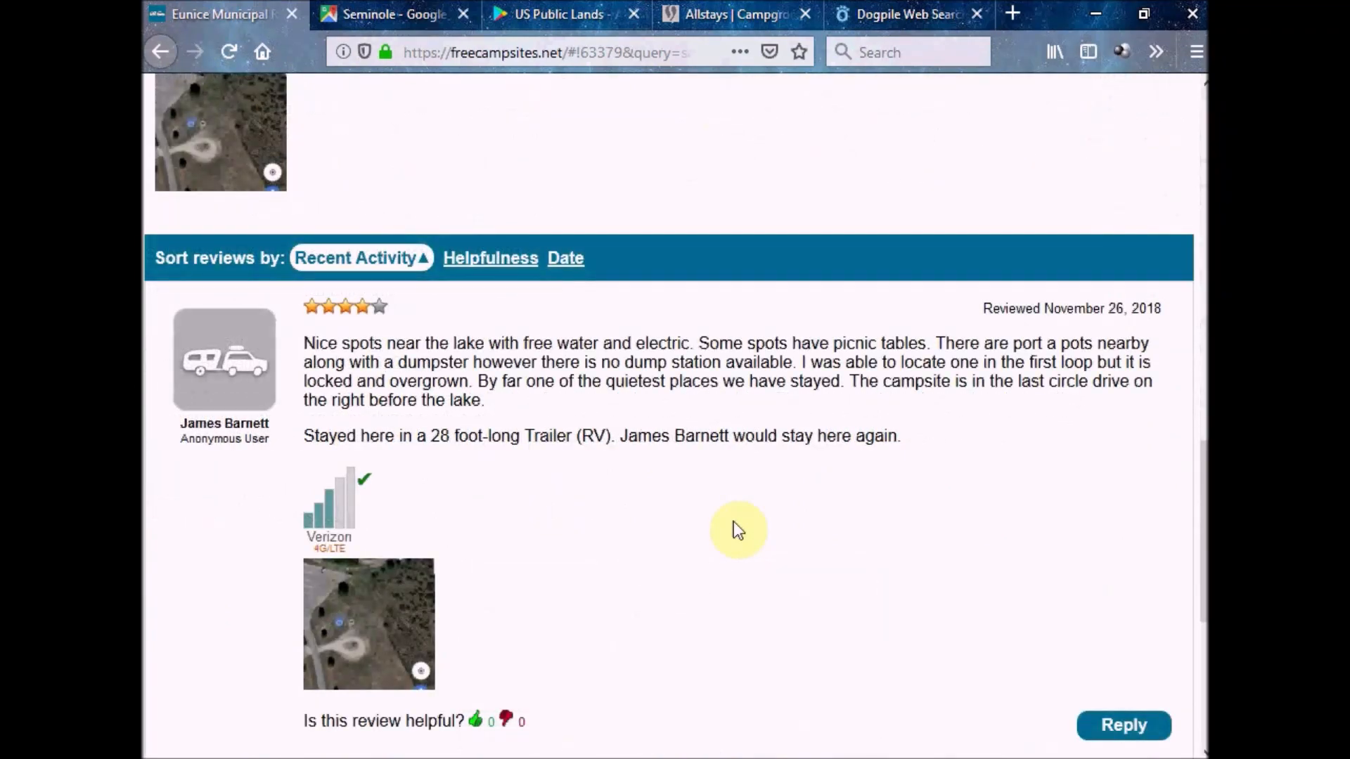
scroll(733, 522, up, 12)
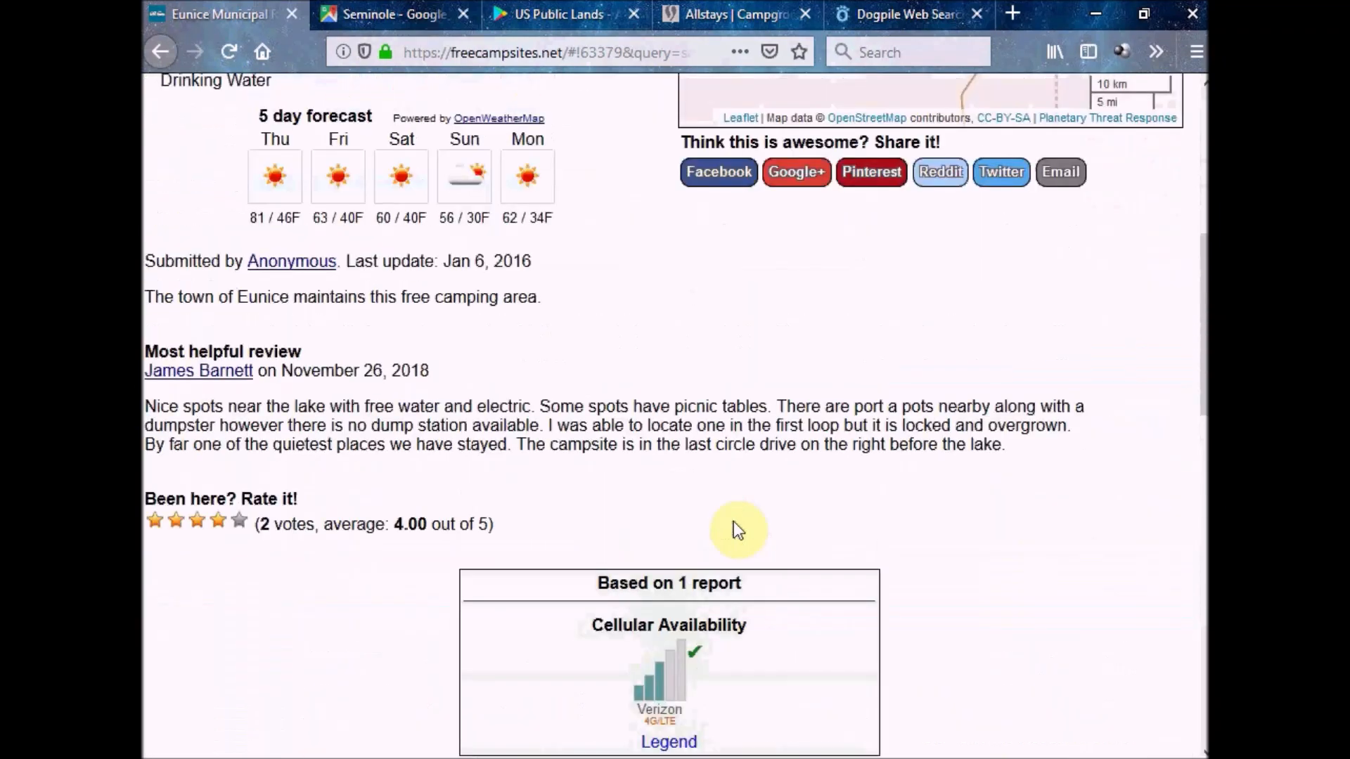
scroll(732, 521, up, 2)
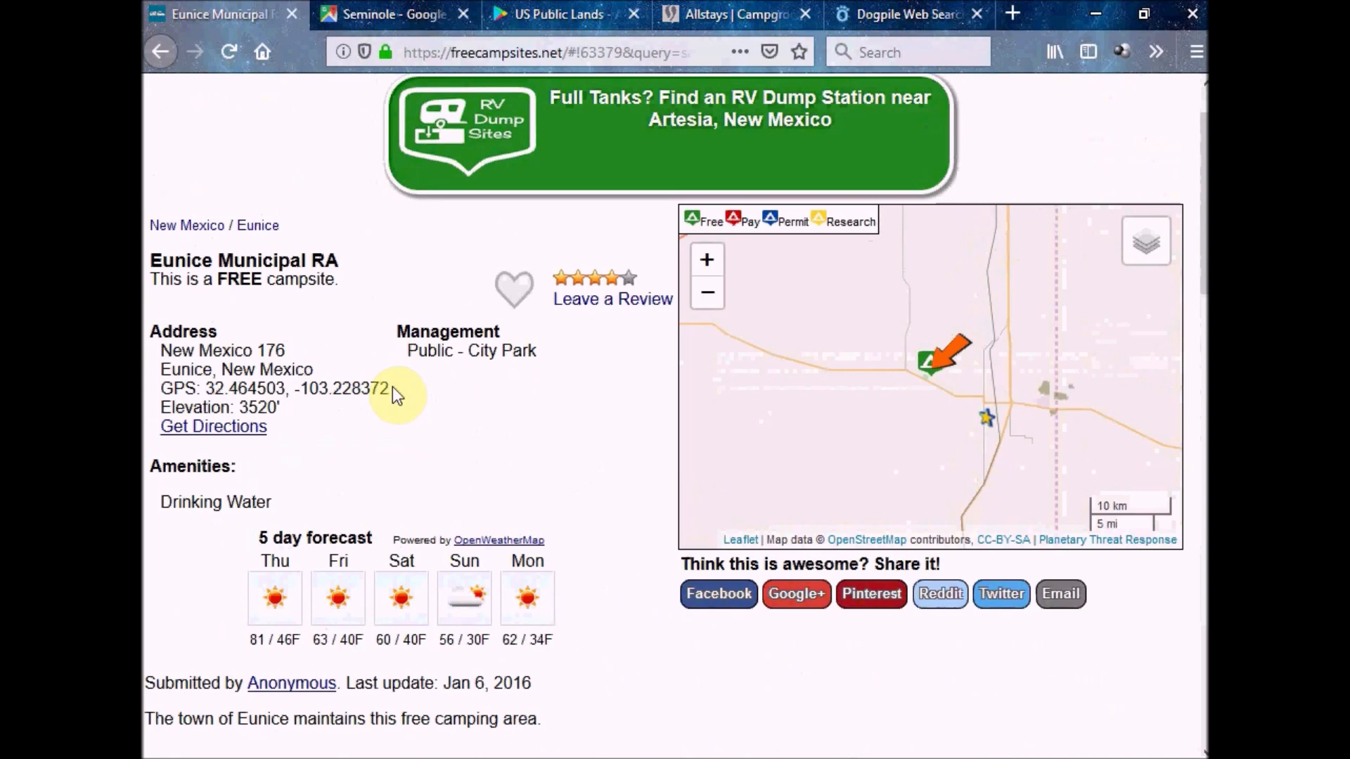
Switch to Google Maps and locate Eunice Municipal Recreation Area and its lake along Highway 176 northwest of Eunice
click(400, 14)
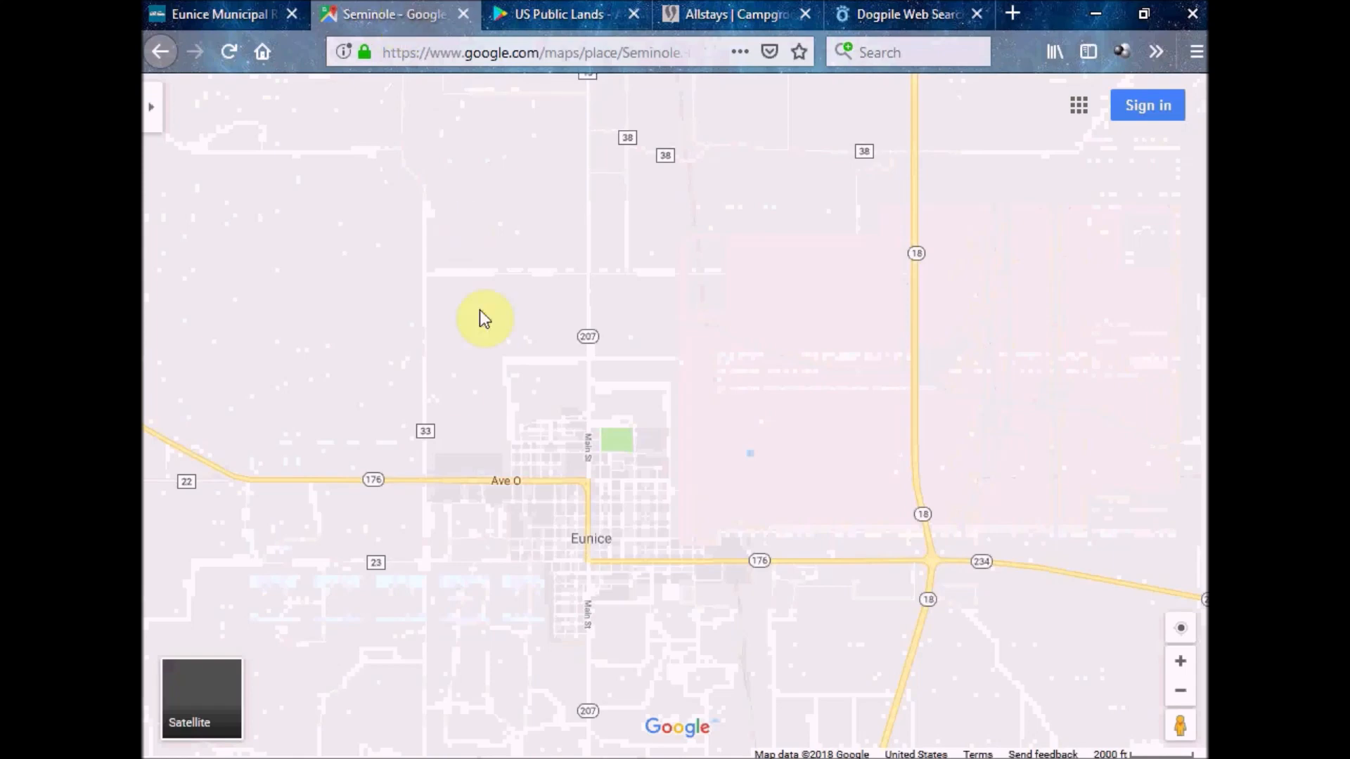
drag(390, 416, 898, 515)
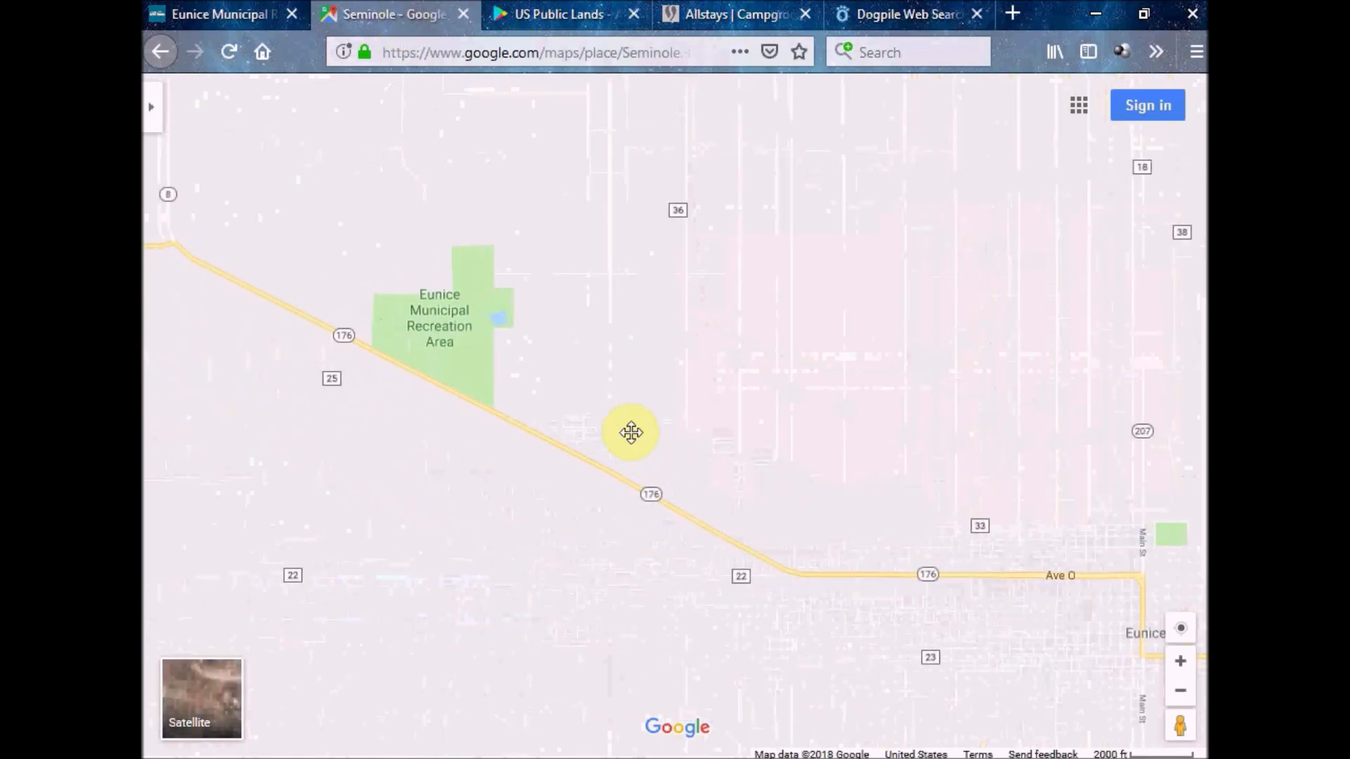
drag(631, 431, 718, 494)
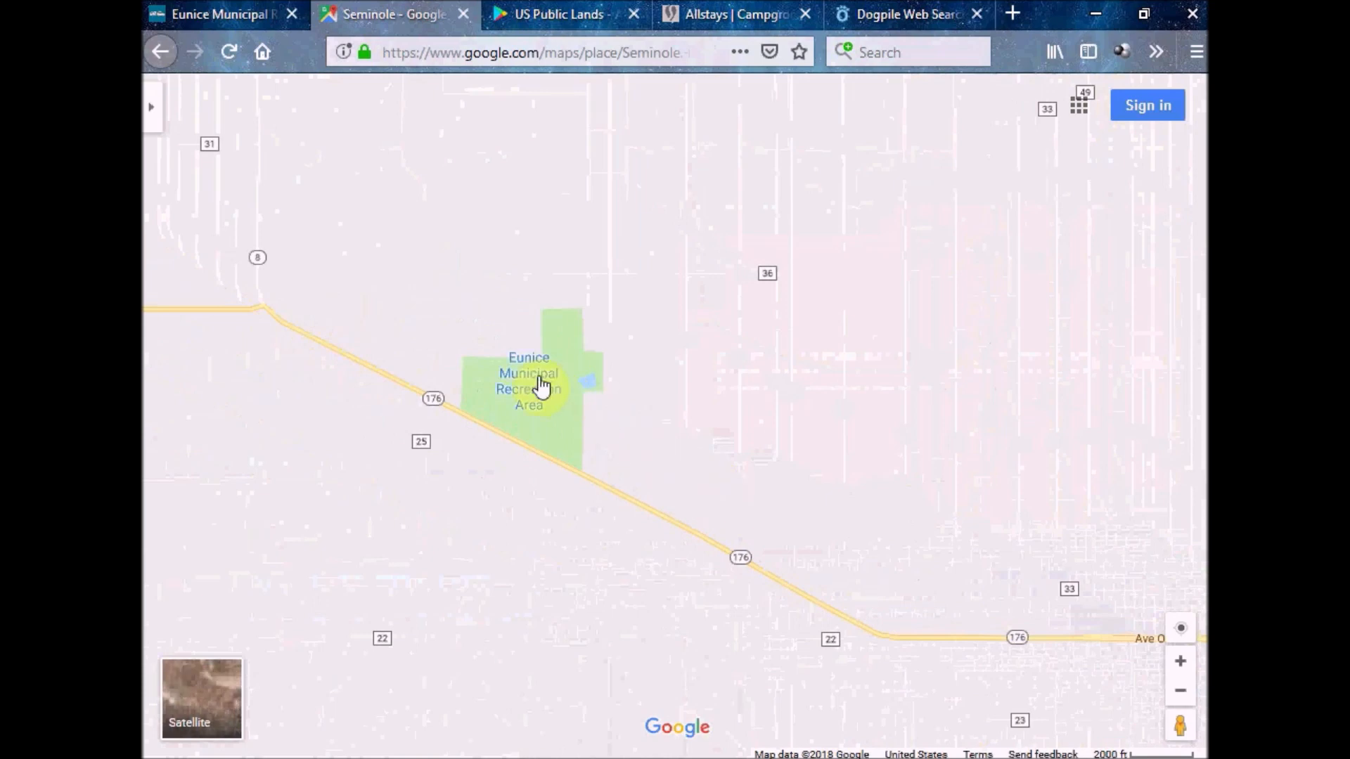
mouse_move(541, 387)
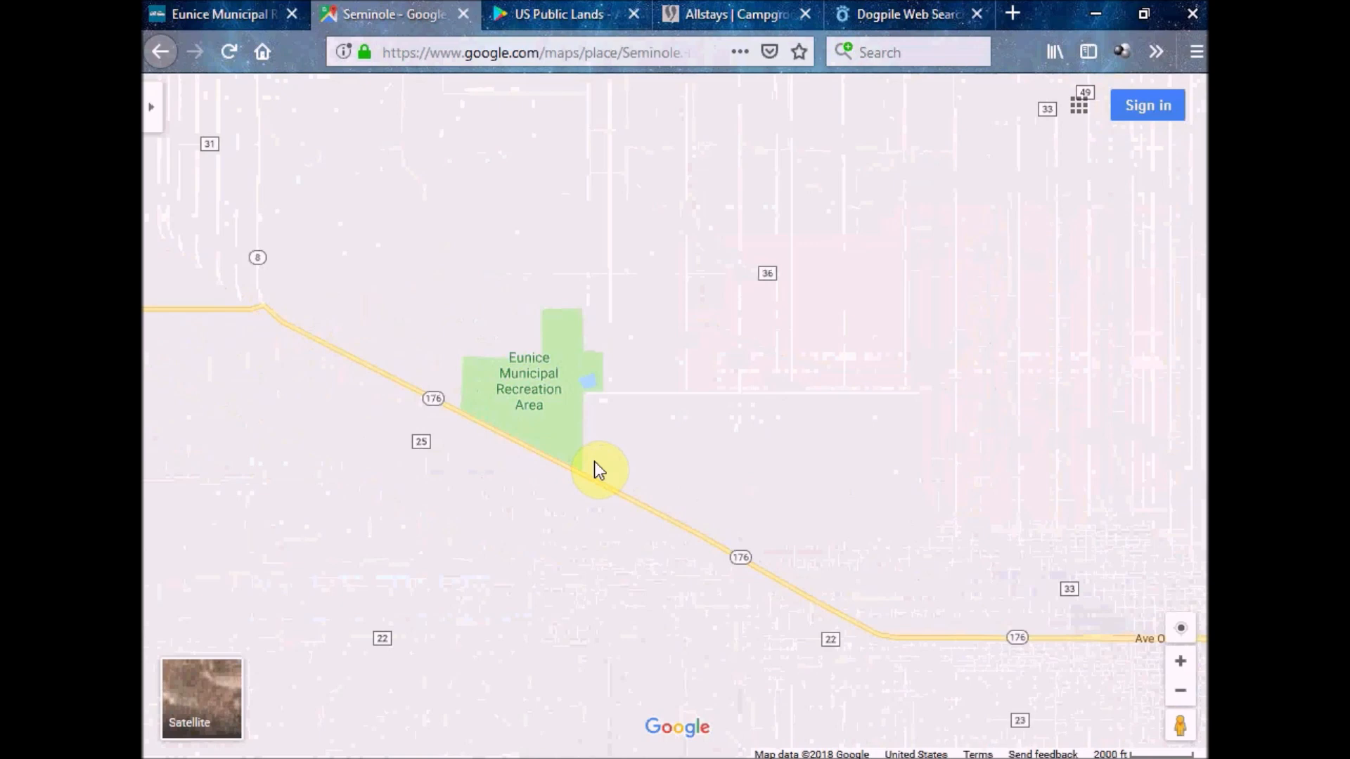
scroll(593, 461, up, 2)
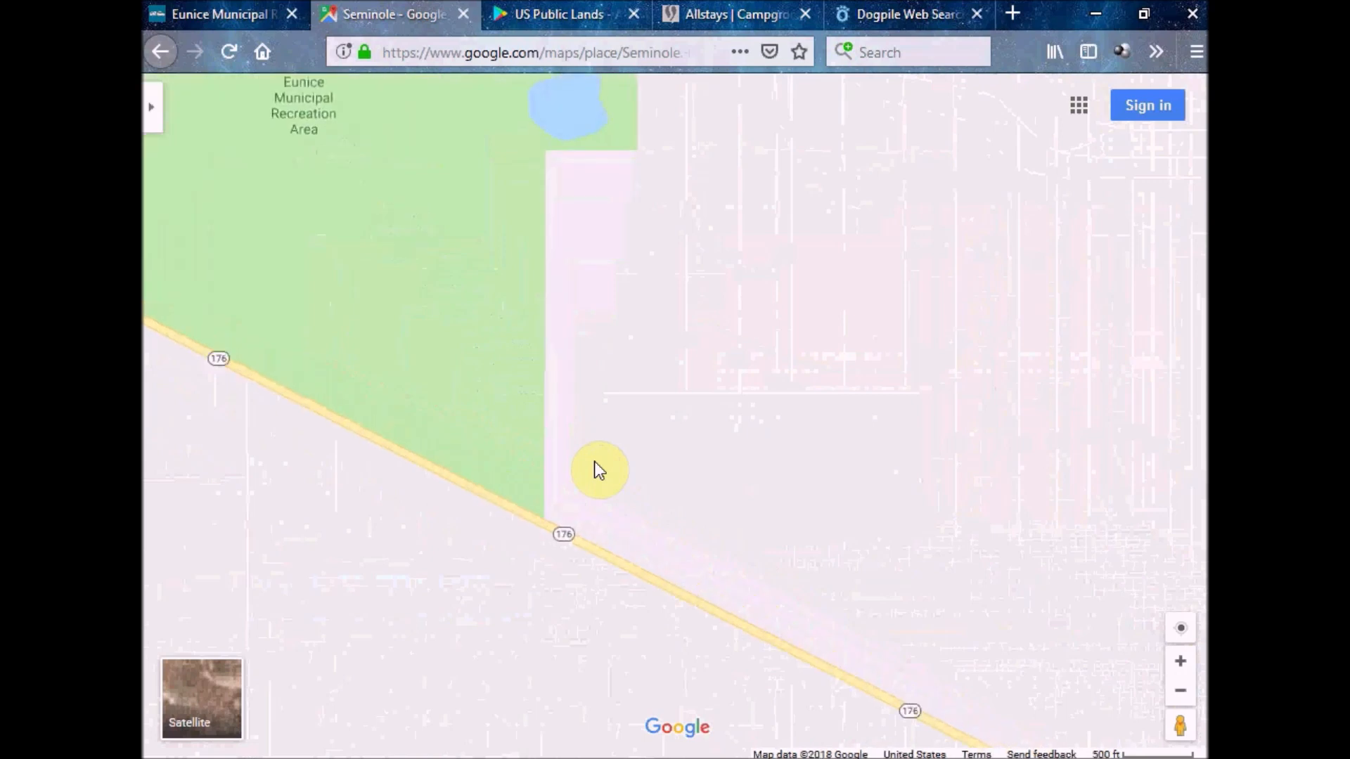
drag(590, 336, 731, 515)
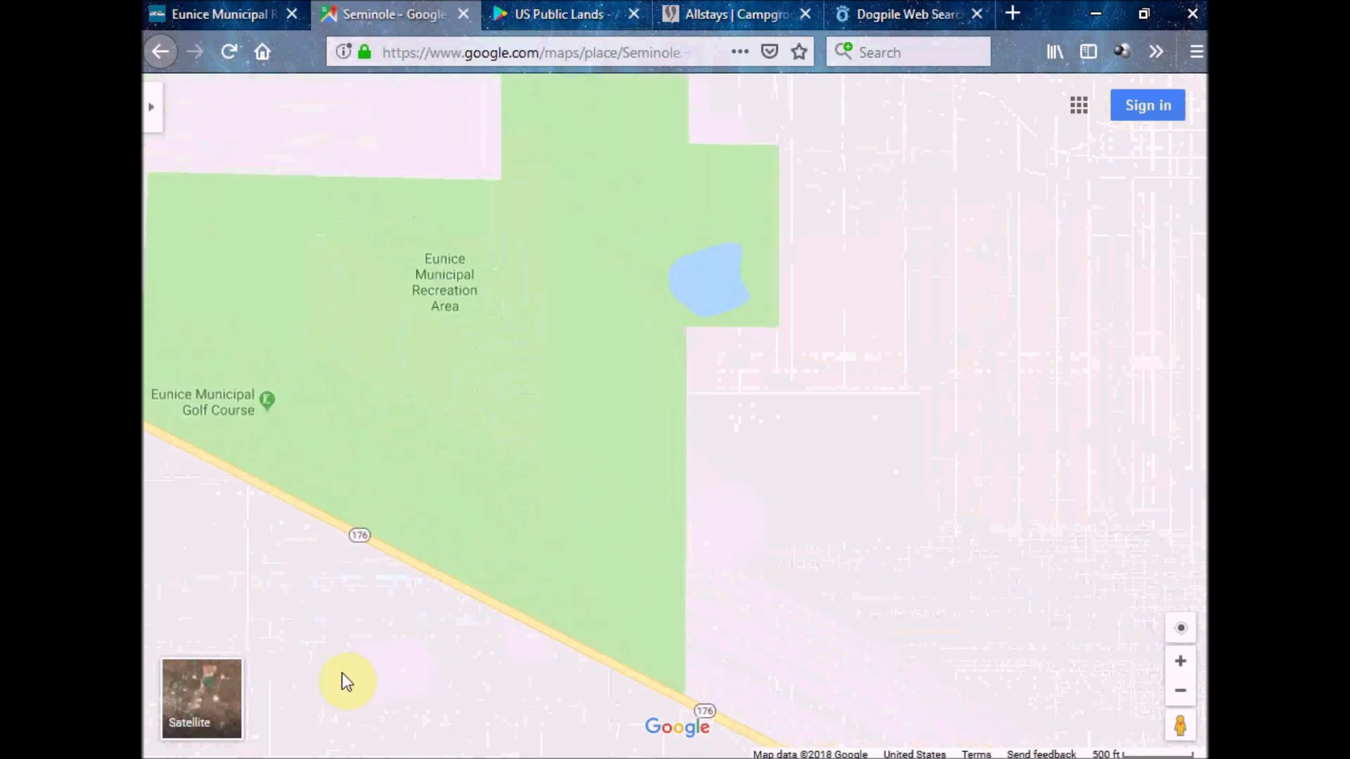
Switch the map to satellite imagery and examine the paved lot beside the lake and the nearby sheltered campsites and gravel loop
click(204, 698)
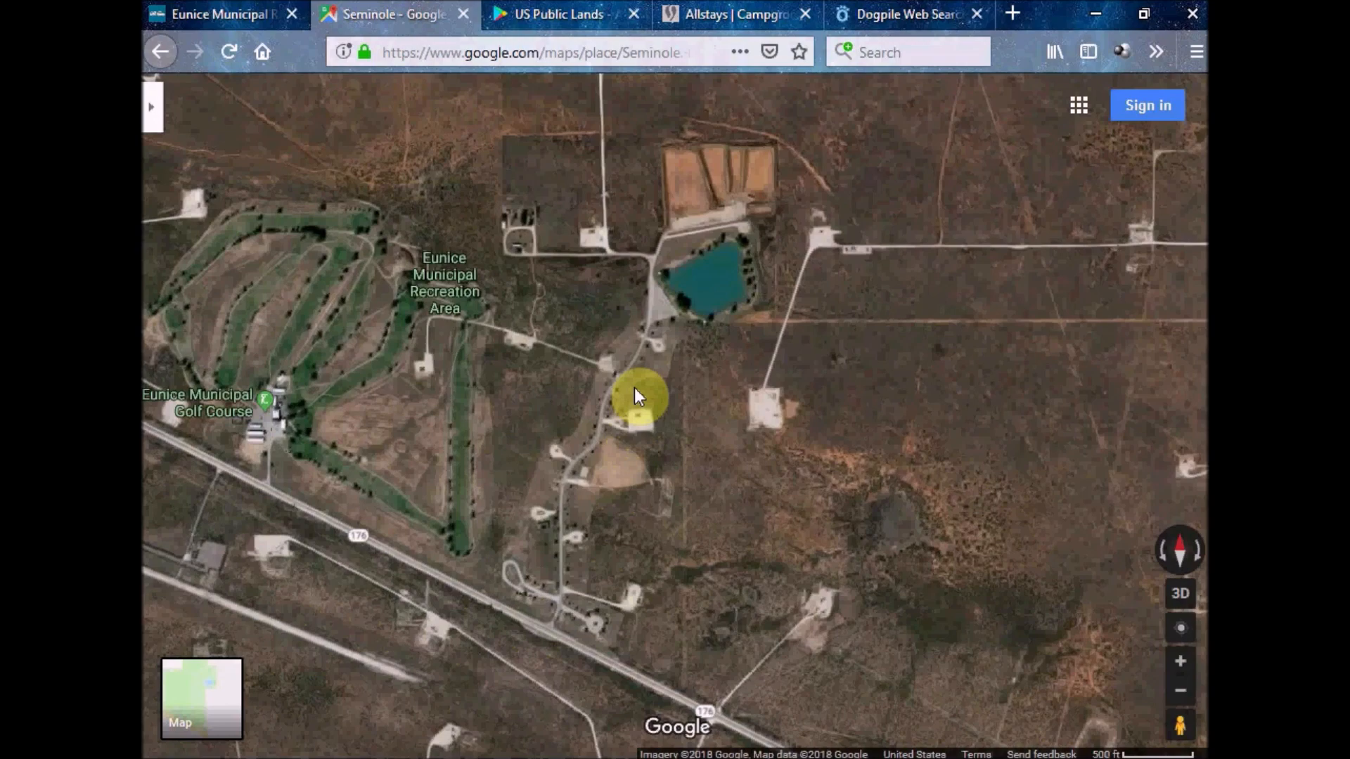
scroll(635, 395, up, 3)
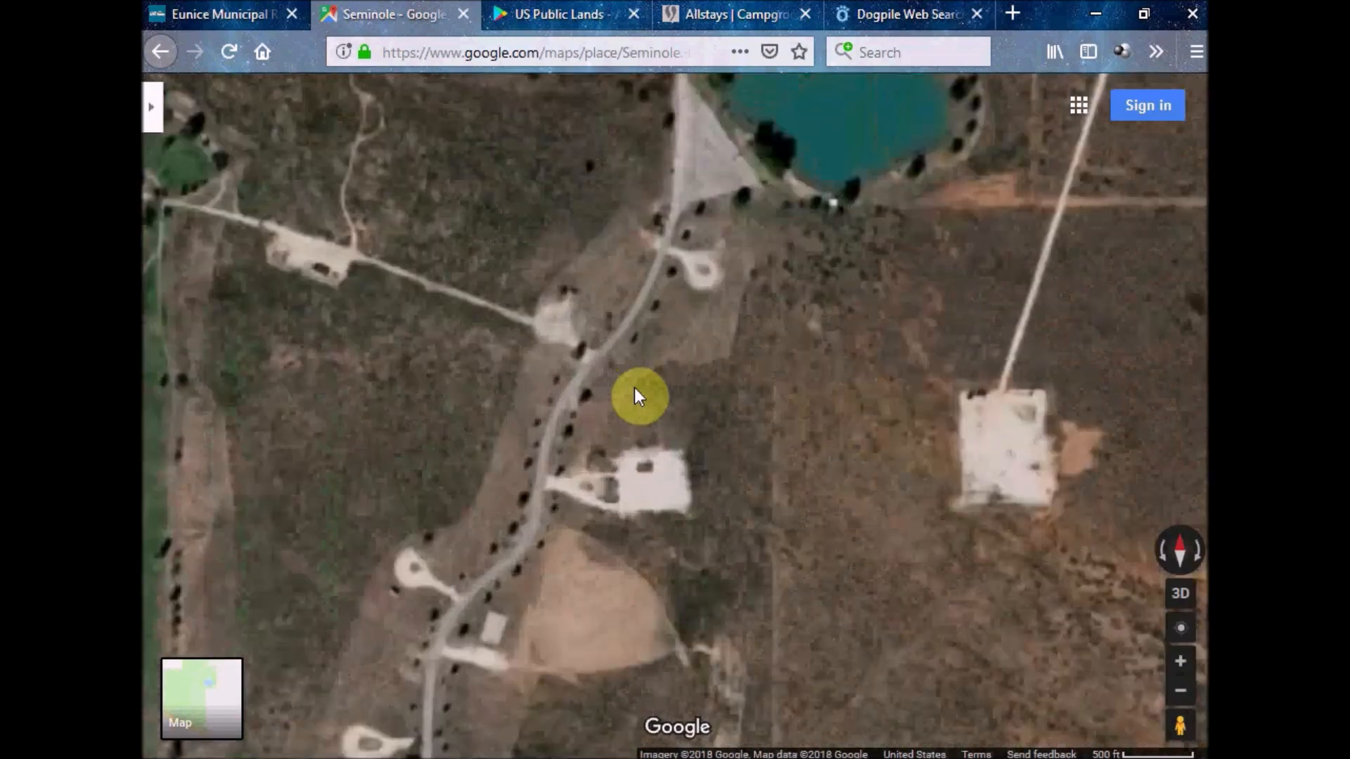
scroll(635, 392, up, 3)
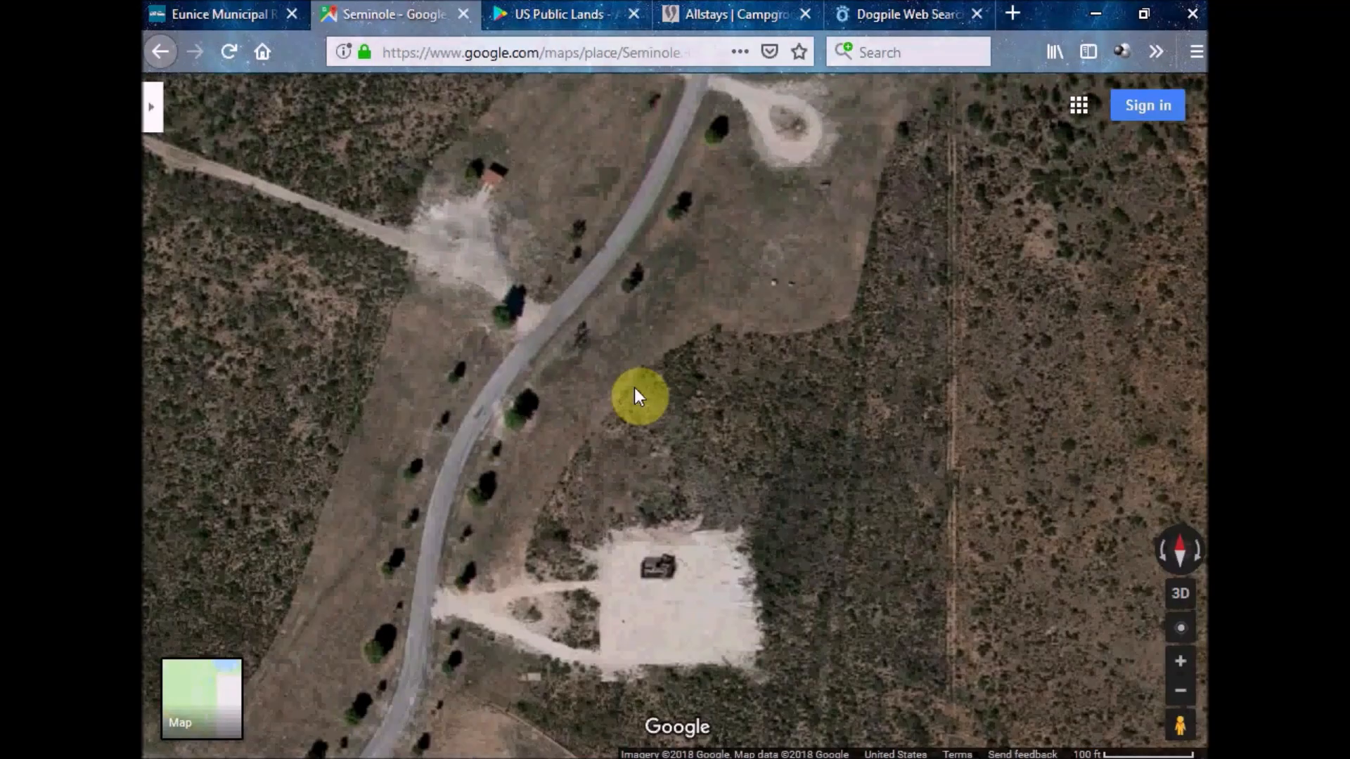
scroll(637, 395, up, 2)
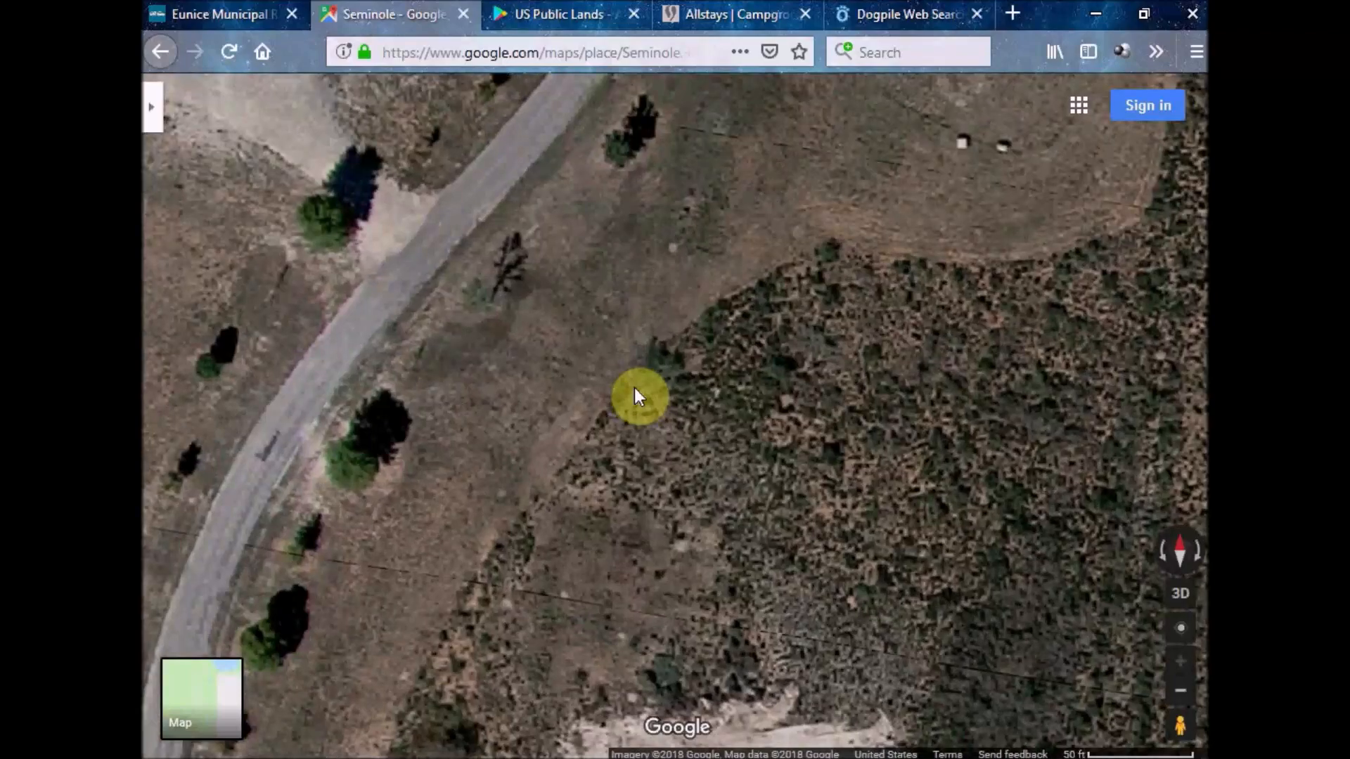
drag(672, 280, 608, 605)
drag(656, 467, 621, 729)
mouse_move(728, 481)
mouse_down()
mouse_move(669, 627)
mouse_move(657, 608)
mouse_up()
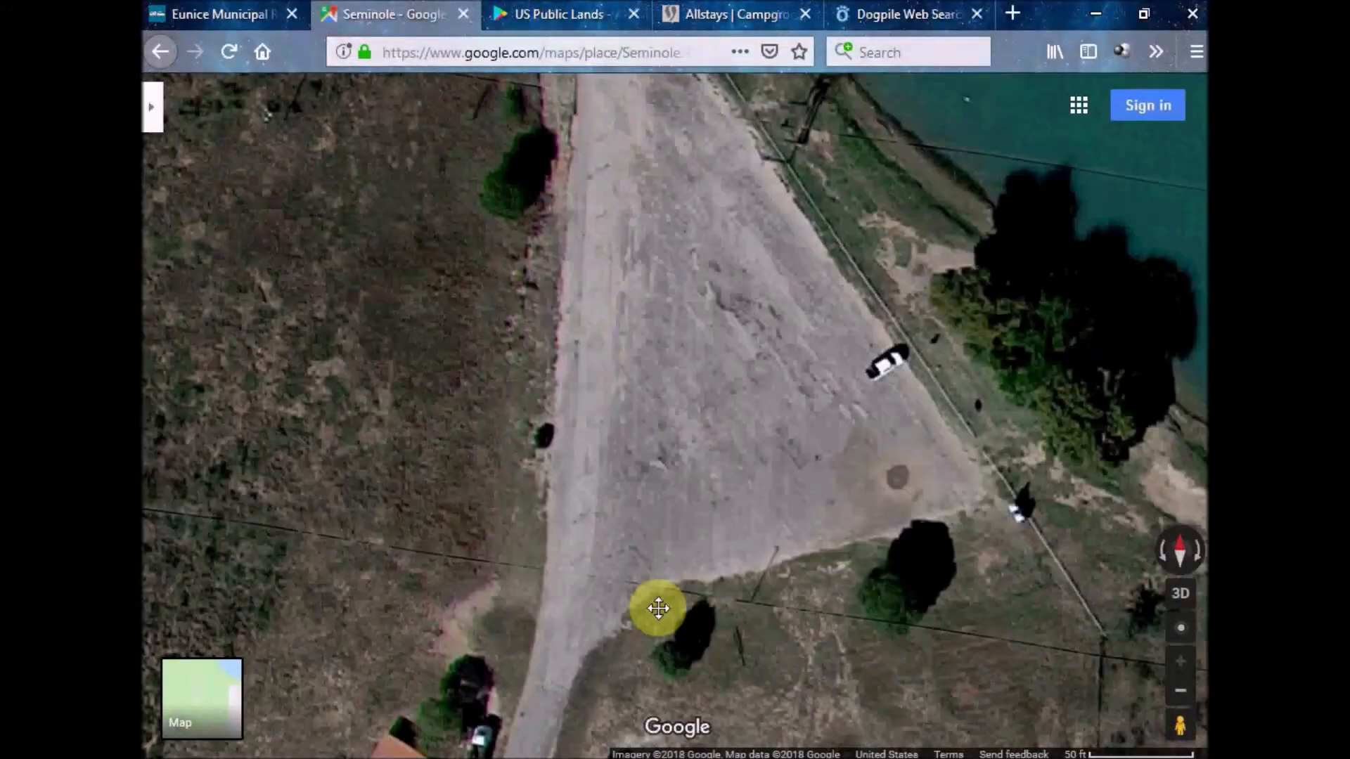
drag(644, 443, 489, 652)
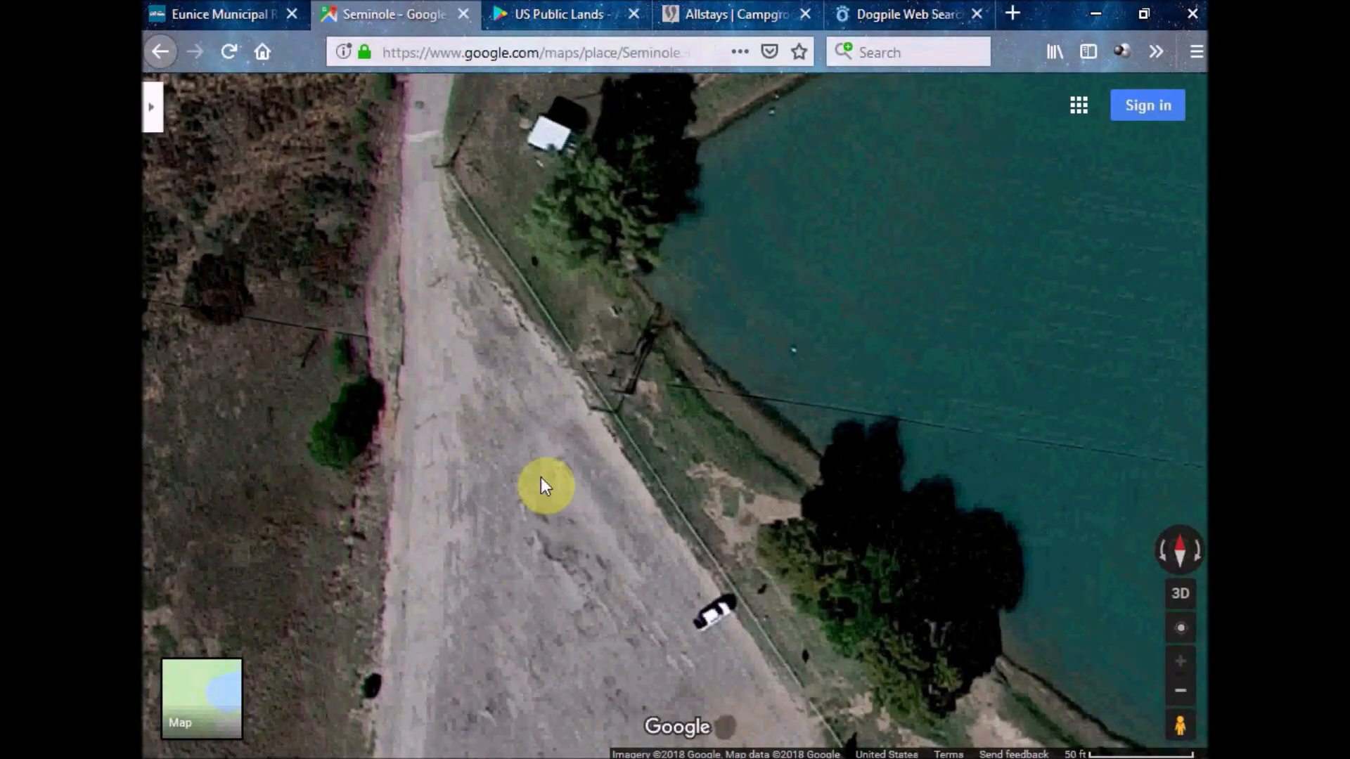
drag(490, 561, 555, 265)
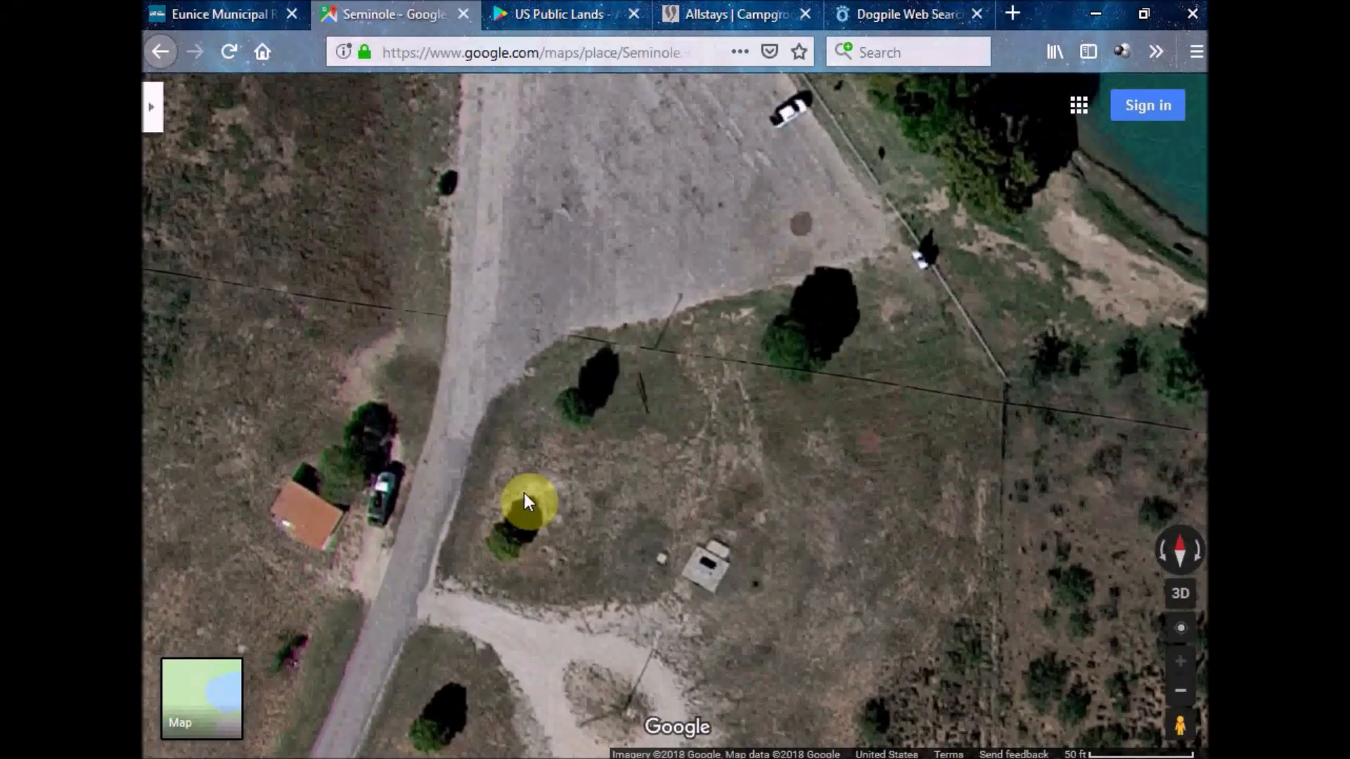
drag(520, 506, 665, 353)
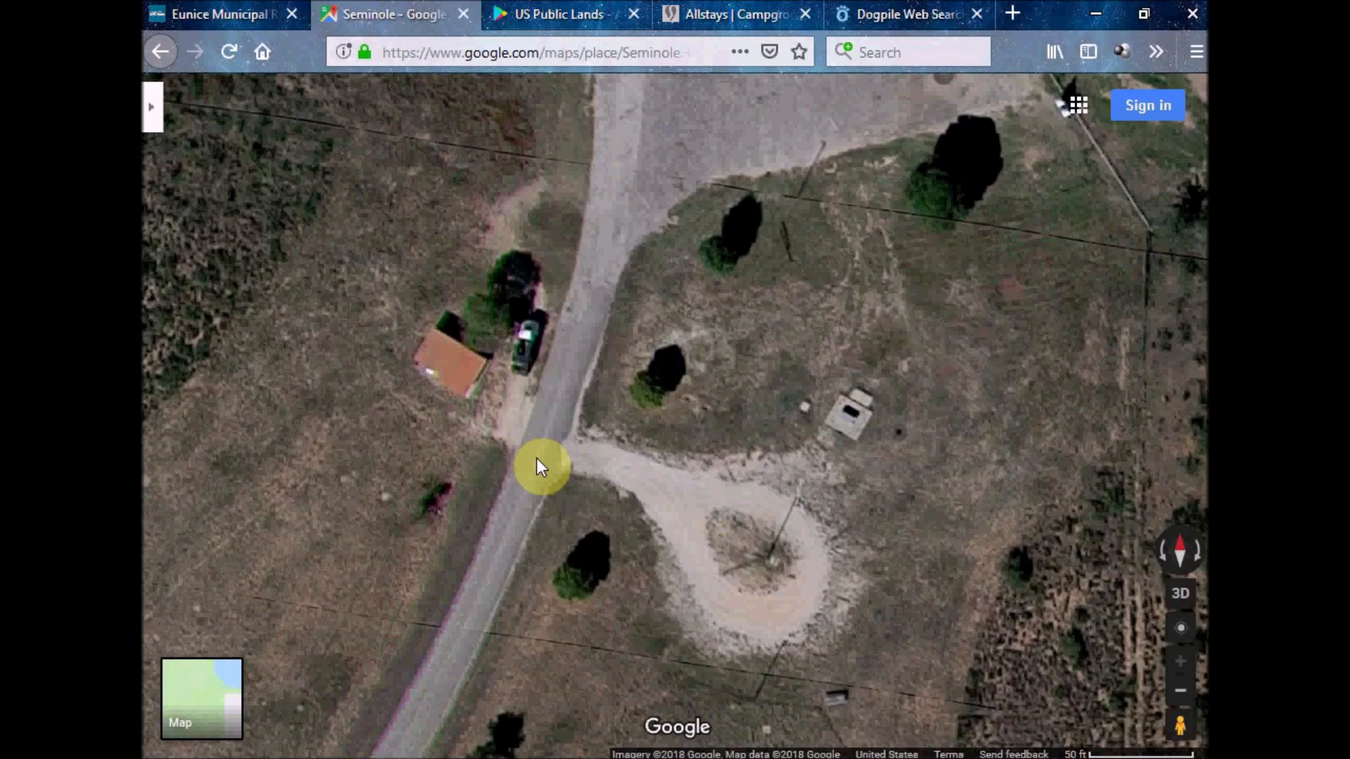
Follow the recreation area's road south from the lake past the campsites to its entrance on Highway 176
scroll(537, 466, down, 2)
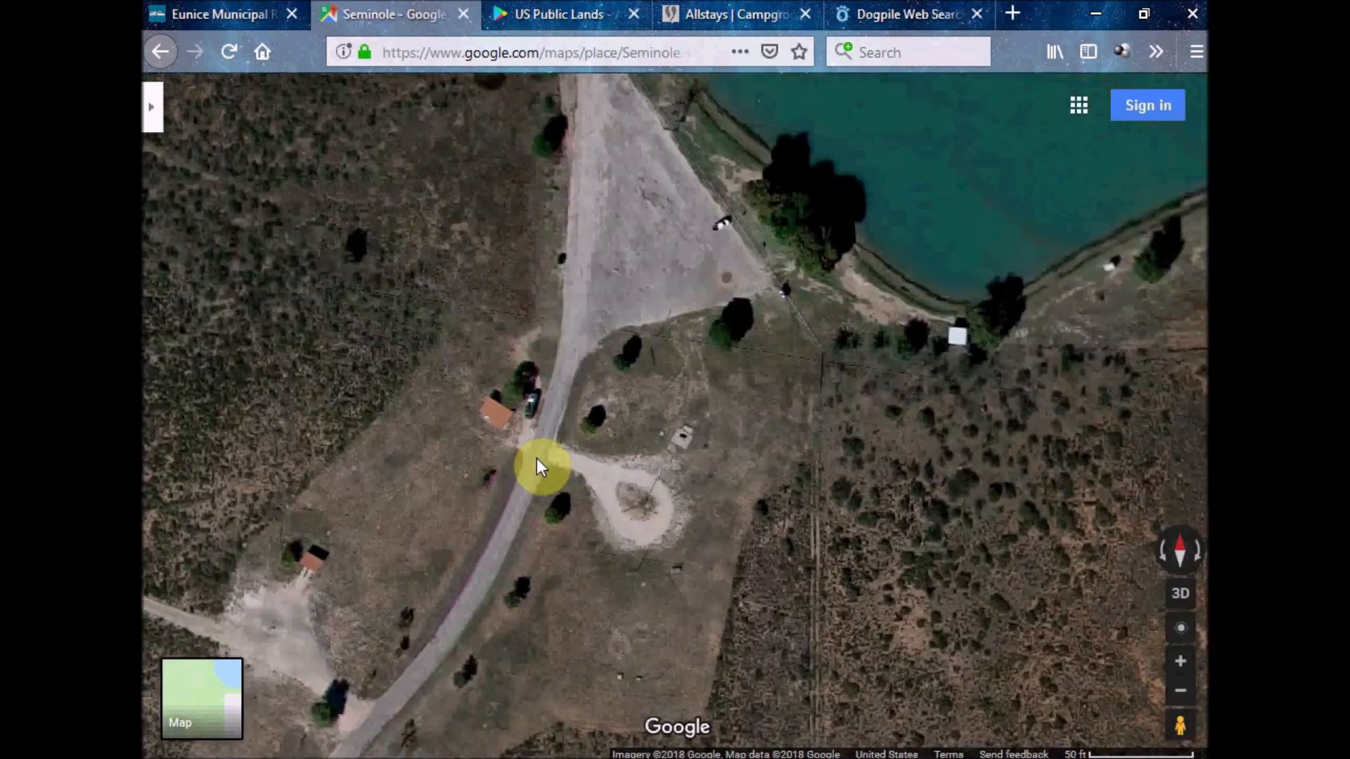
scroll(537, 459, down, 2)
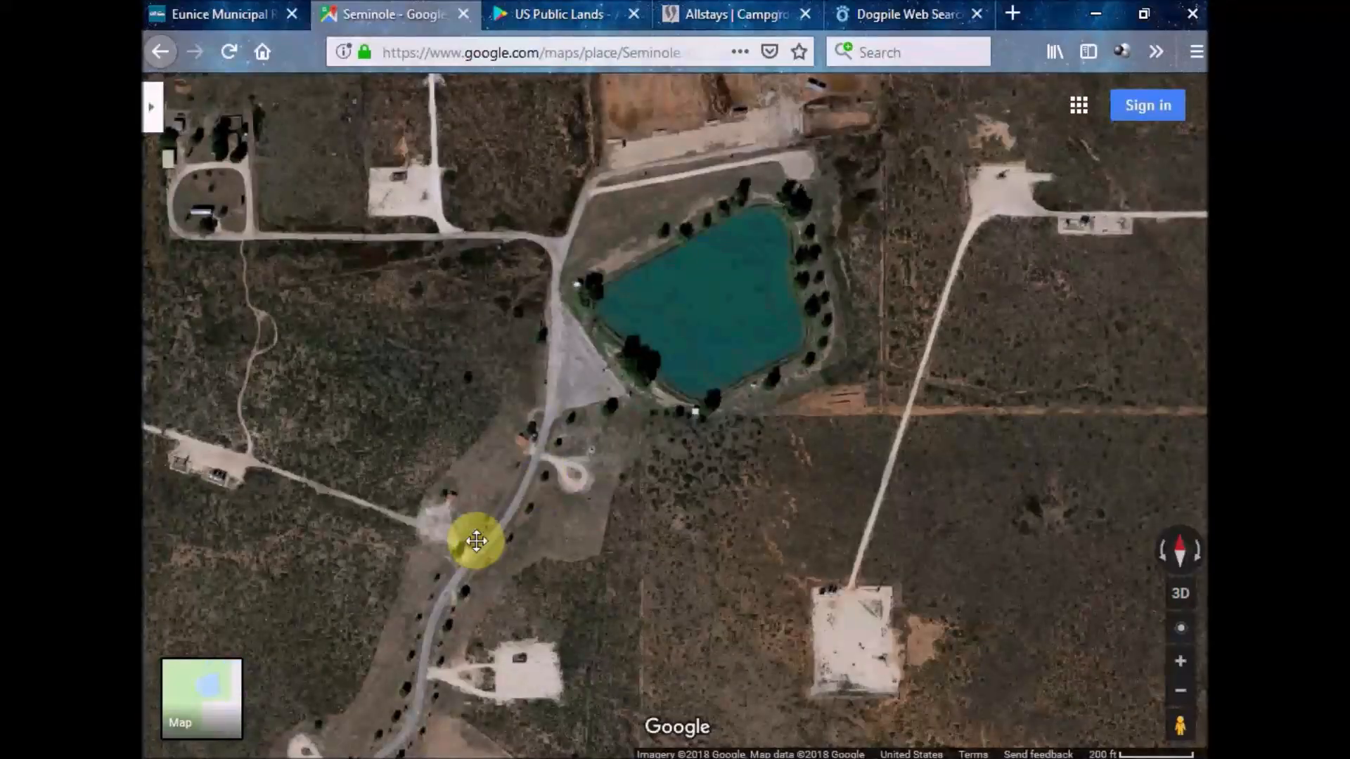
drag(476, 541, 551, 401)
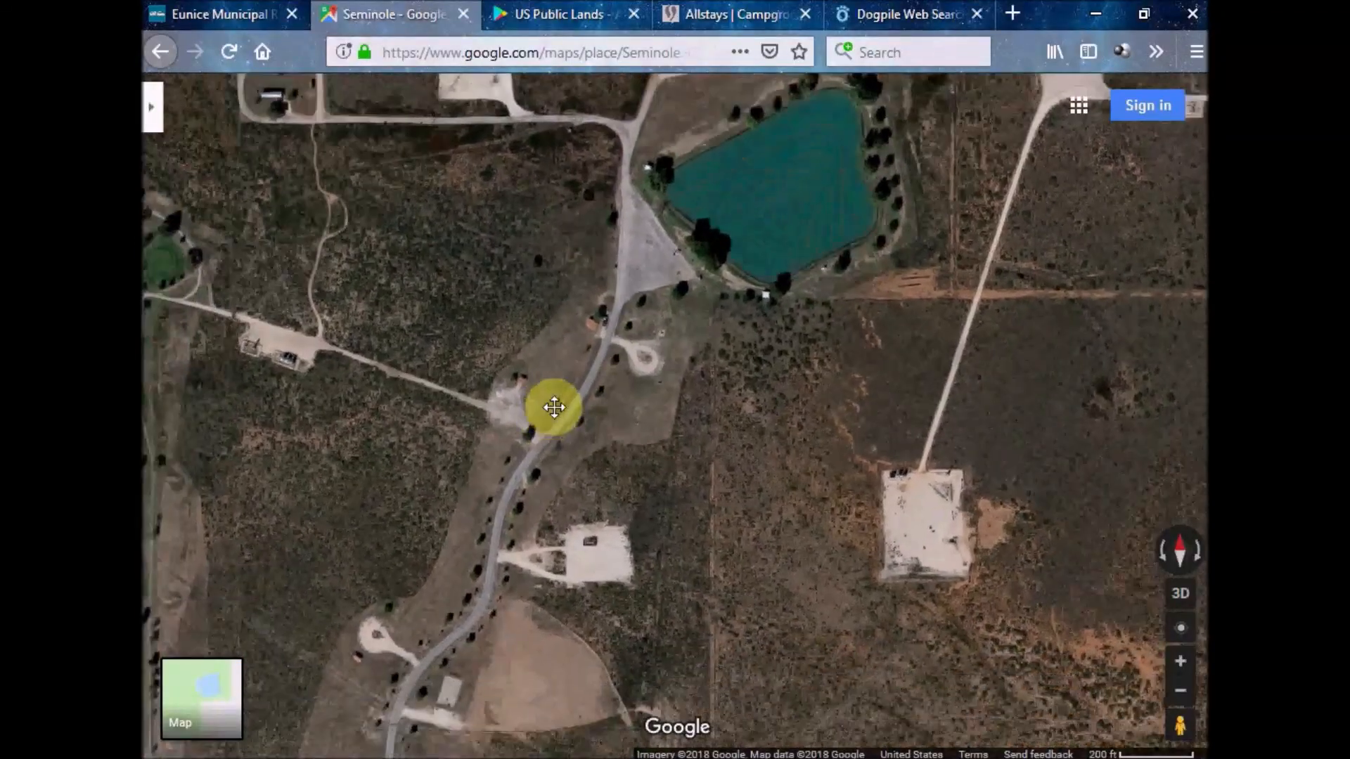
drag(504, 573, 563, 404)
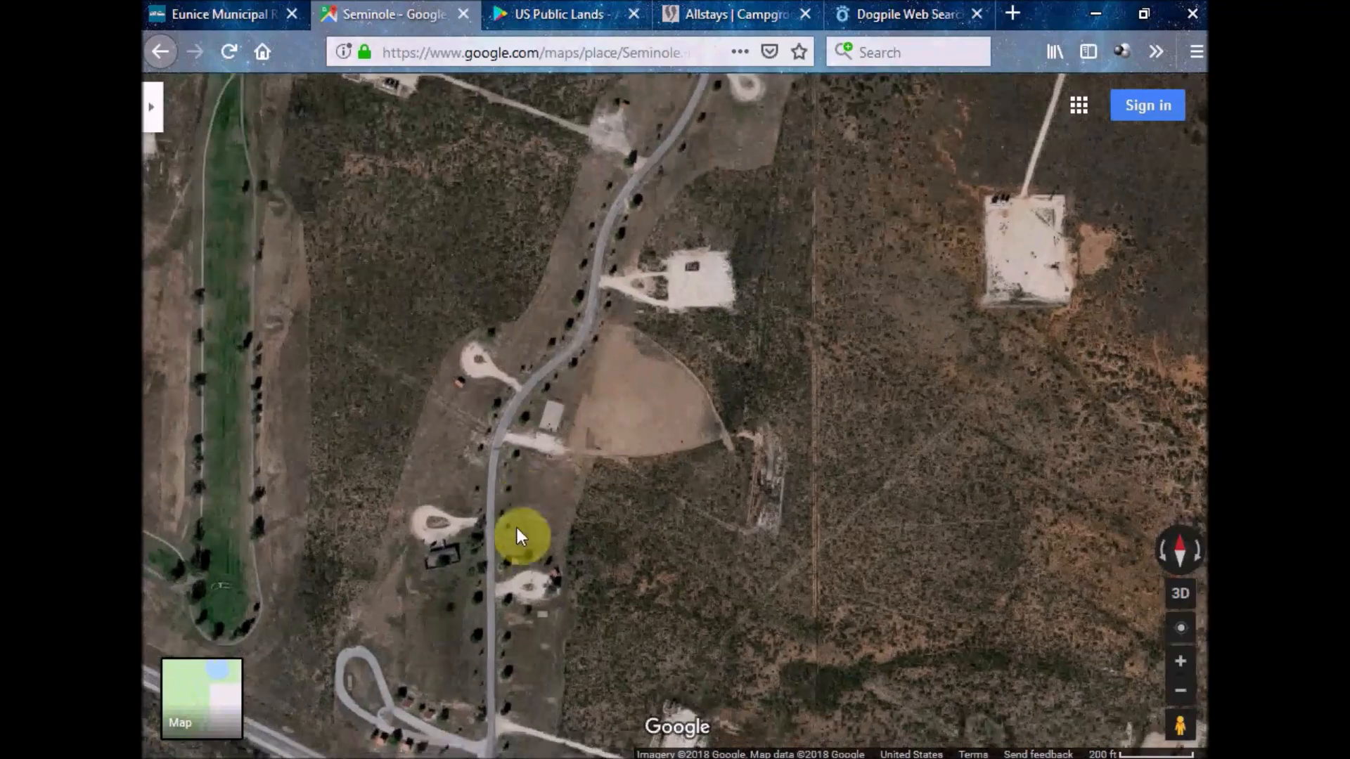
drag(517, 528, 551, 347)
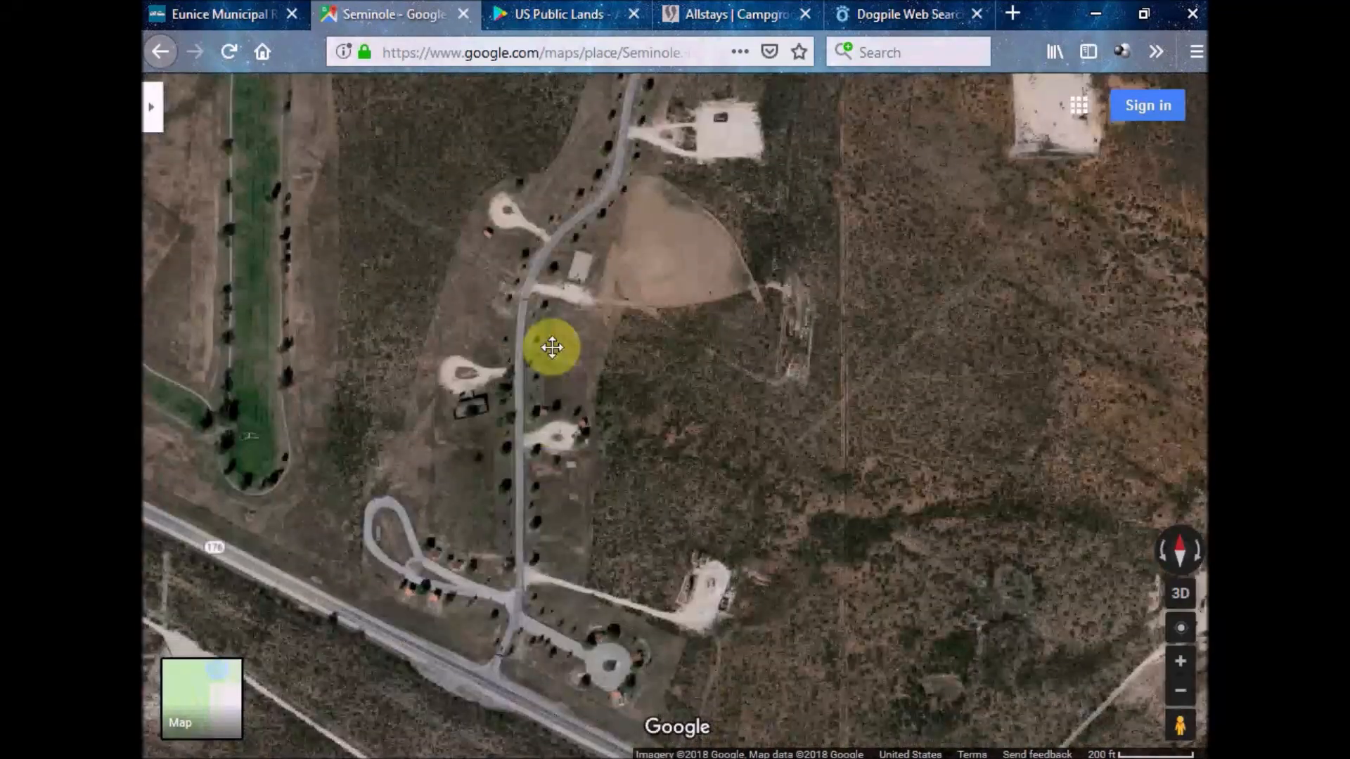
drag(532, 558, 613, 561)
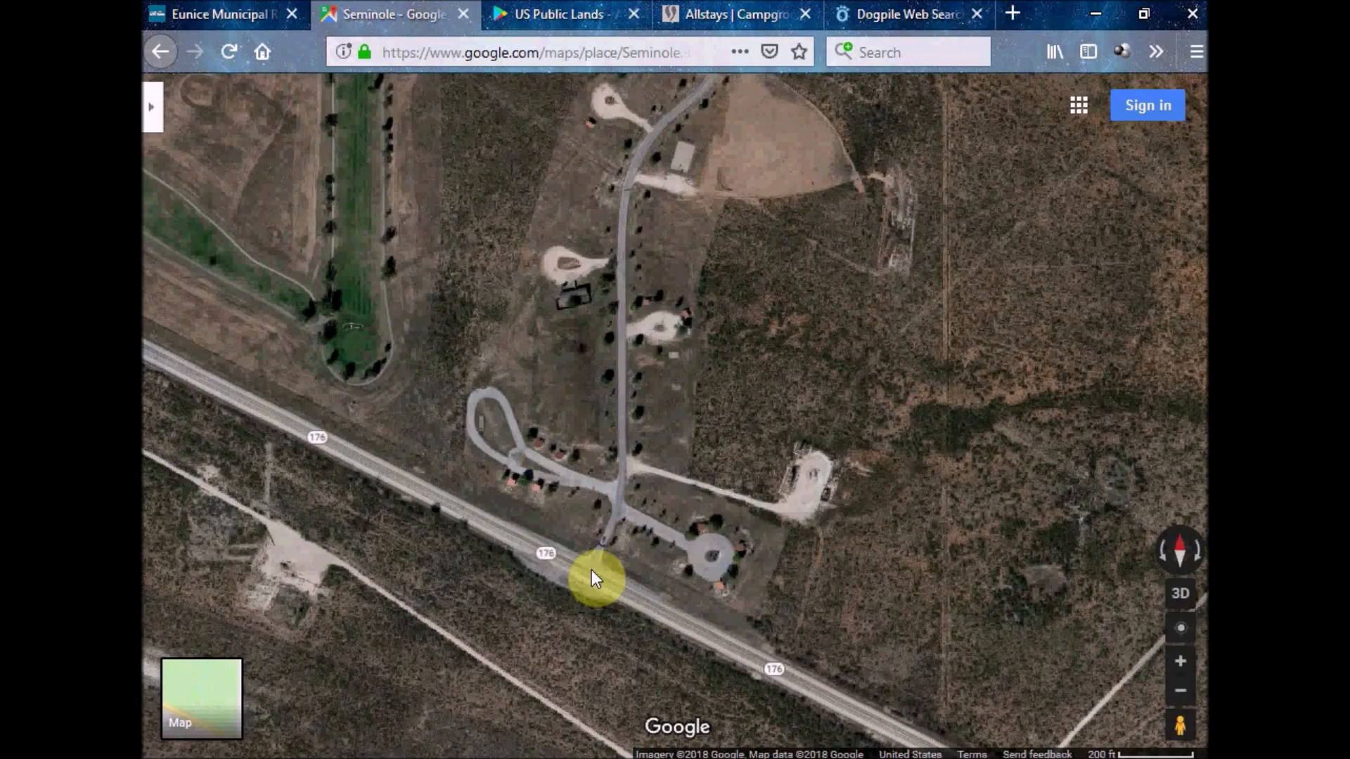
Open Street View on NM-176 at the recreation area's entrance and examine the entrance road and its signs up close
click(592, 571)
double_click(591, 571)
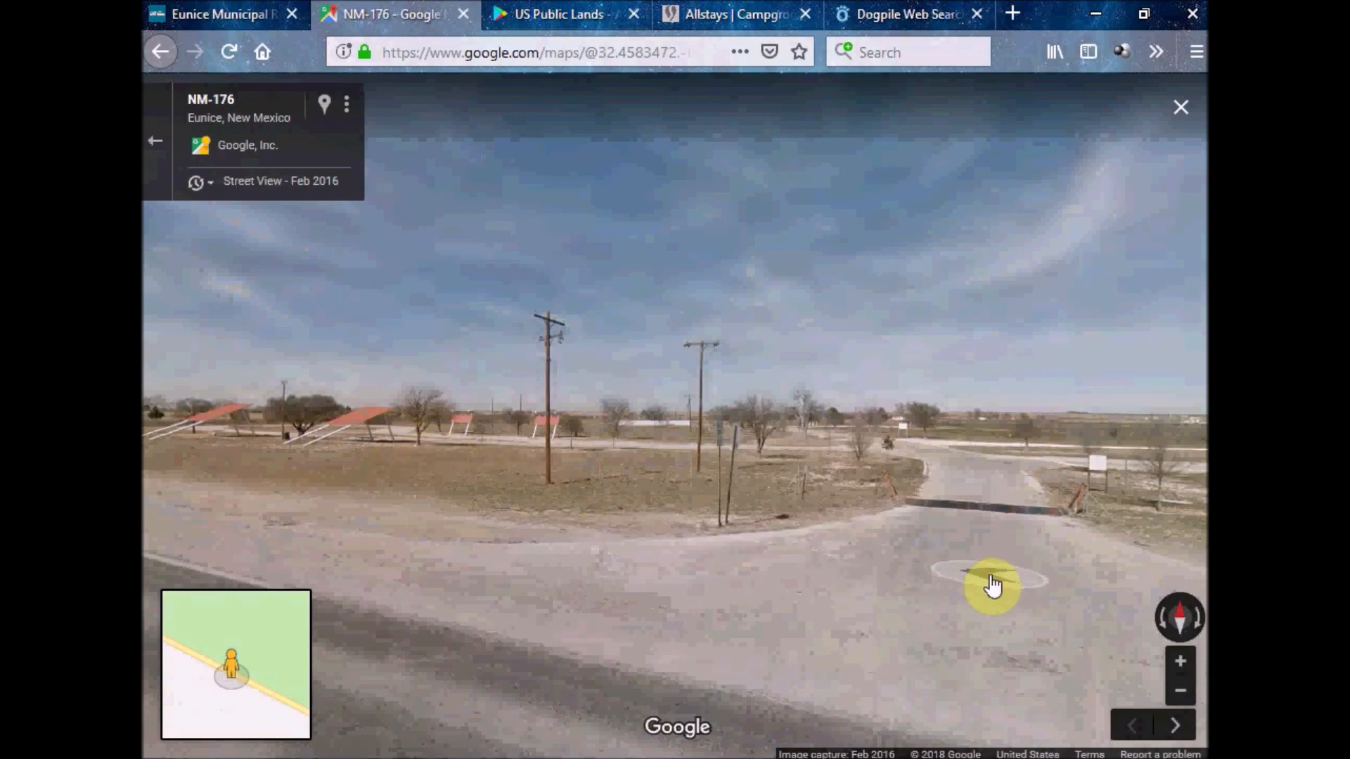
drag(991, 584, 907, 579)
click(907, 579)
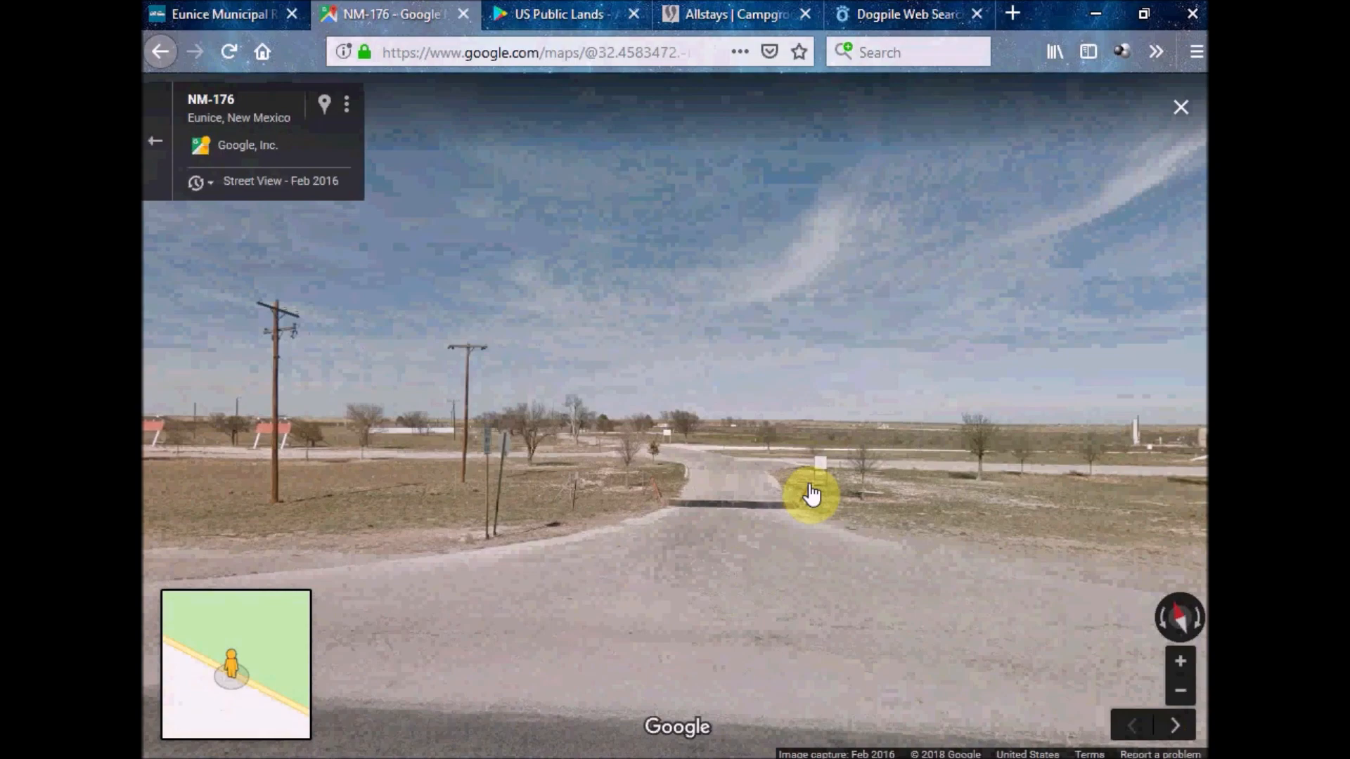
click(812, 494)
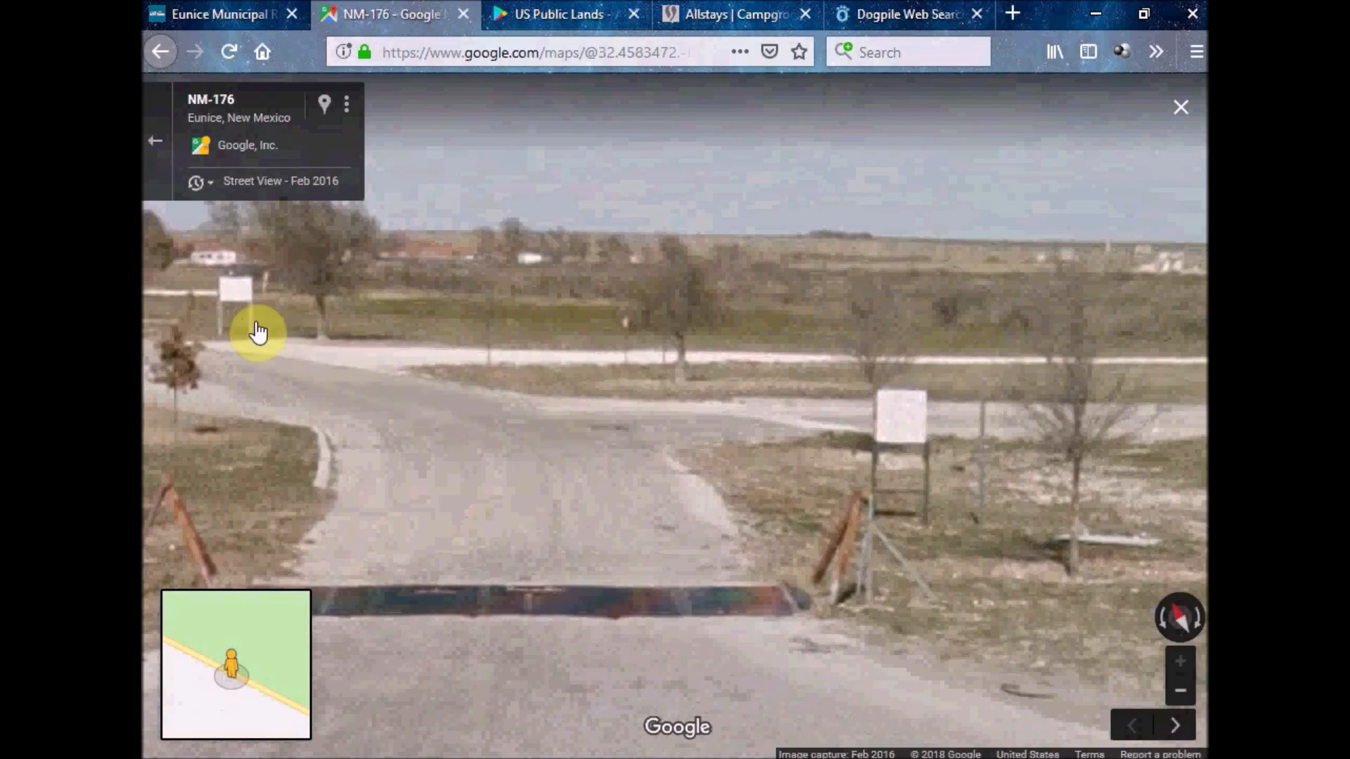
click(530, 485)
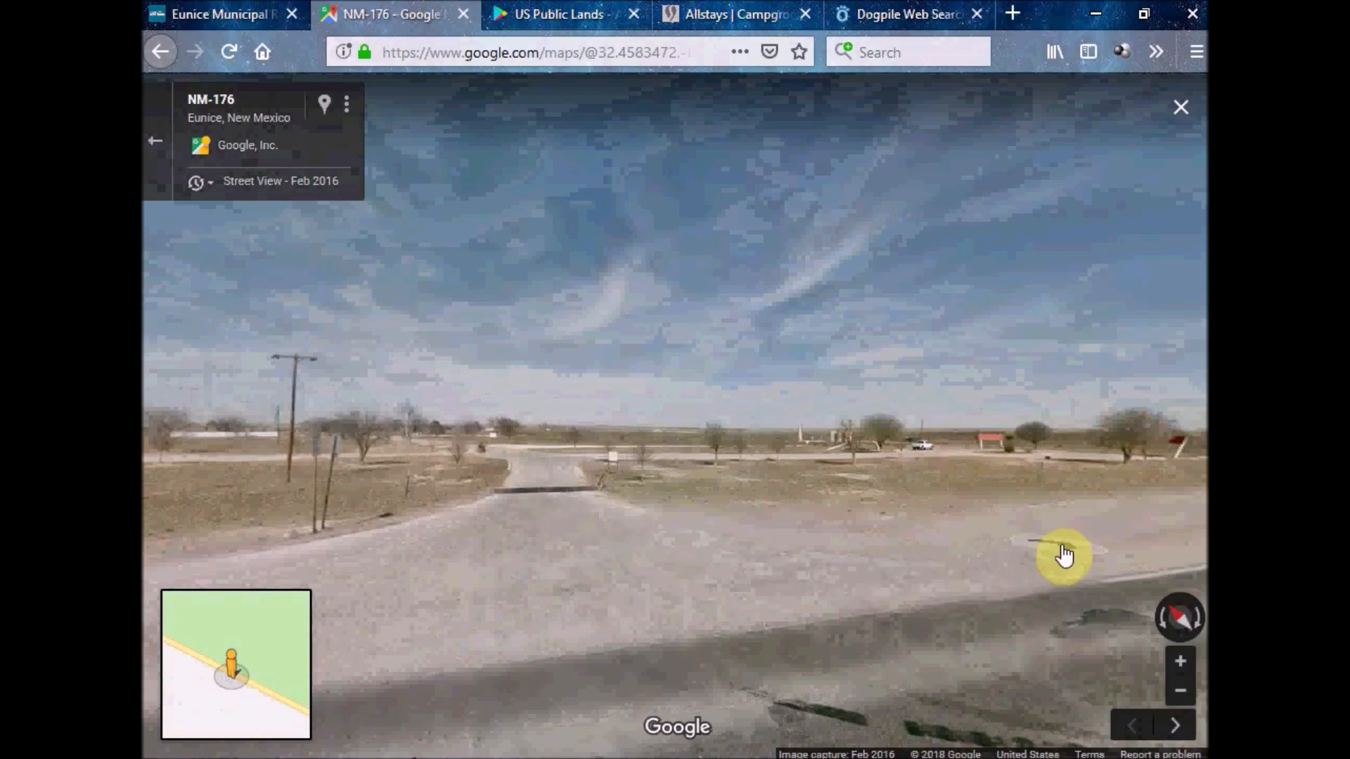
Move along NM-176 in Street View and examine the paved loop and covered picnic shelters beside the highway
click(1064, 555)
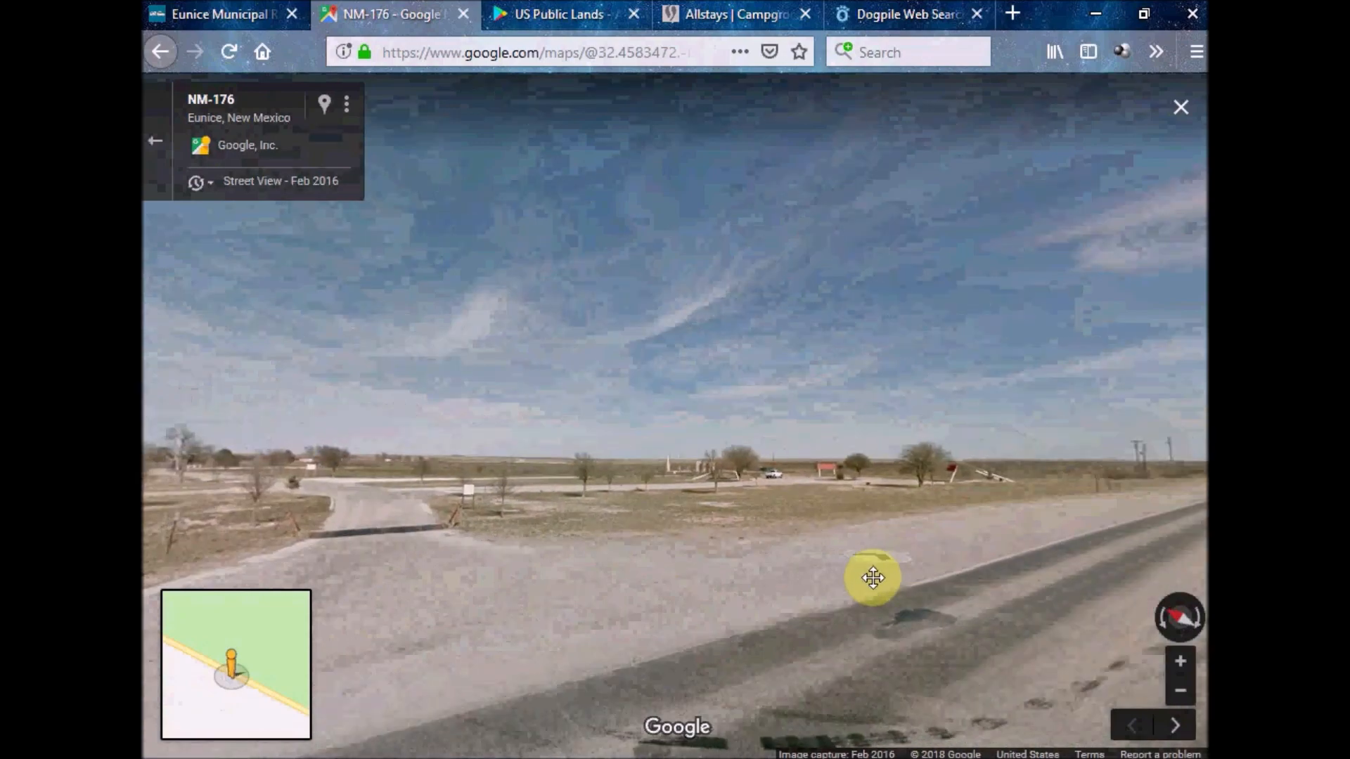
click(982, 556)
click(982, 556)
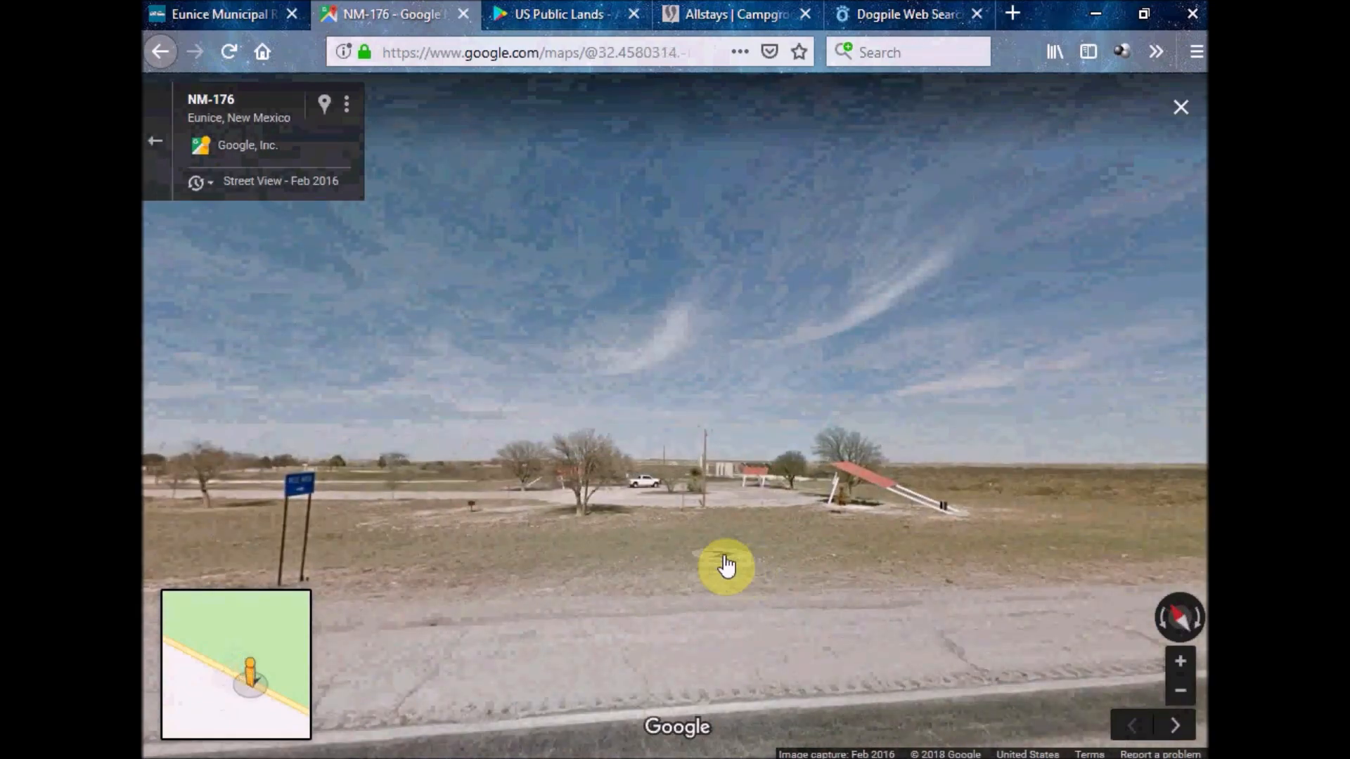
click(726, 563)
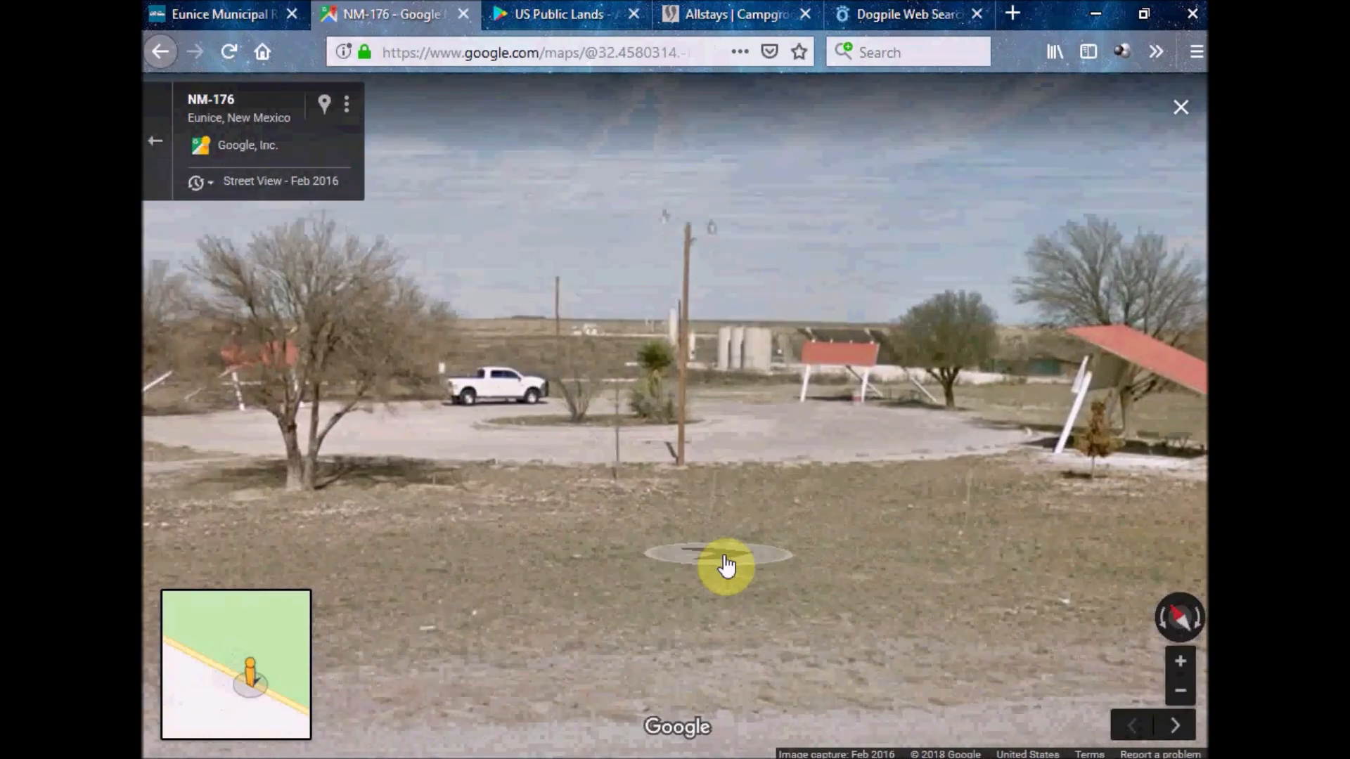
drag(970, 537, 792, 534)
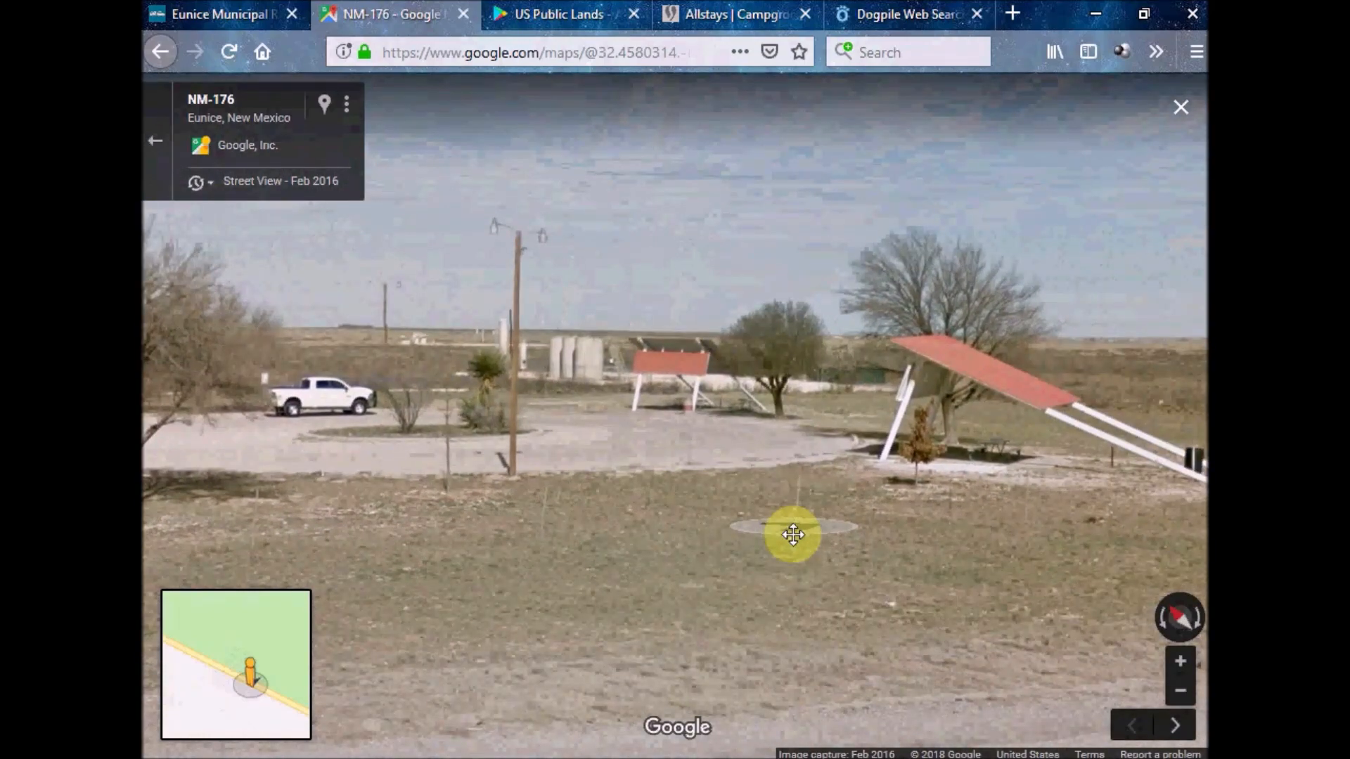
drag(792, 535, 928, 548)
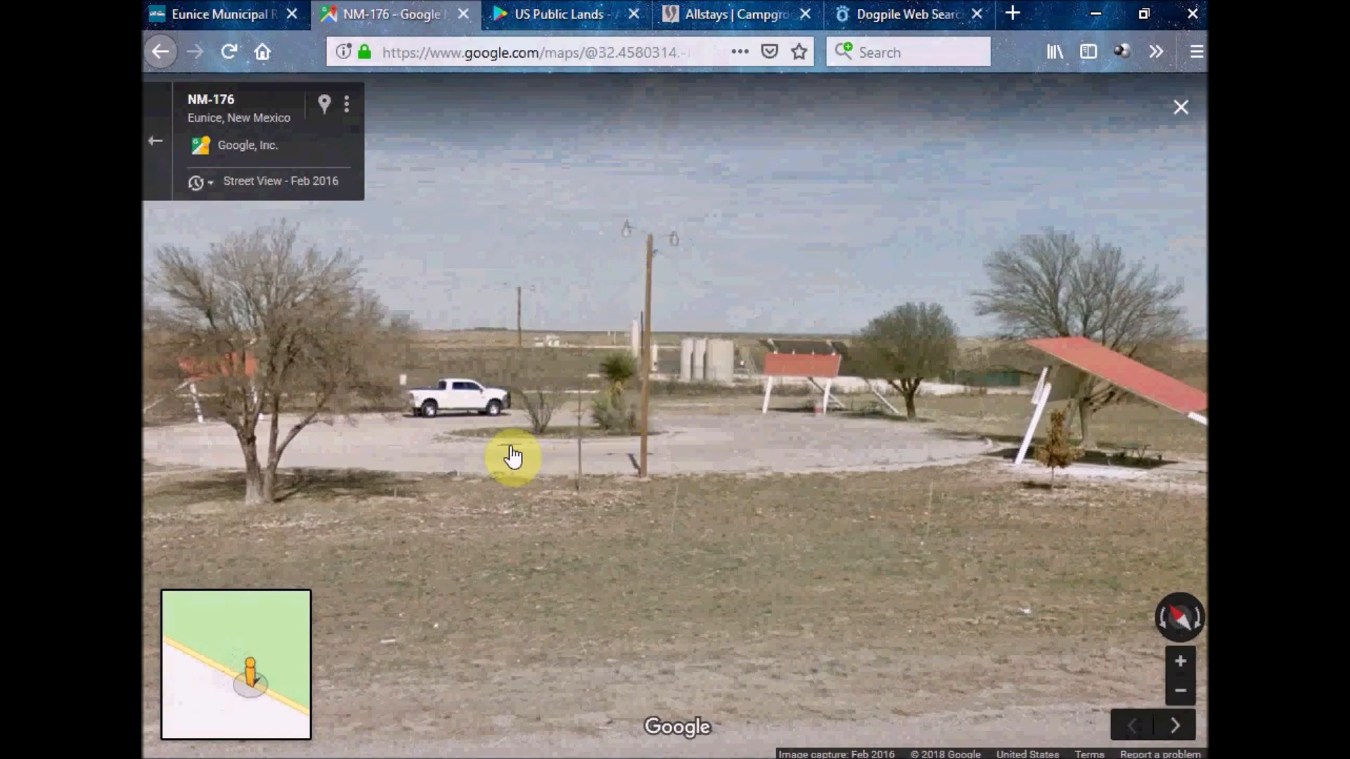
drag(512, 457, 550, 450)
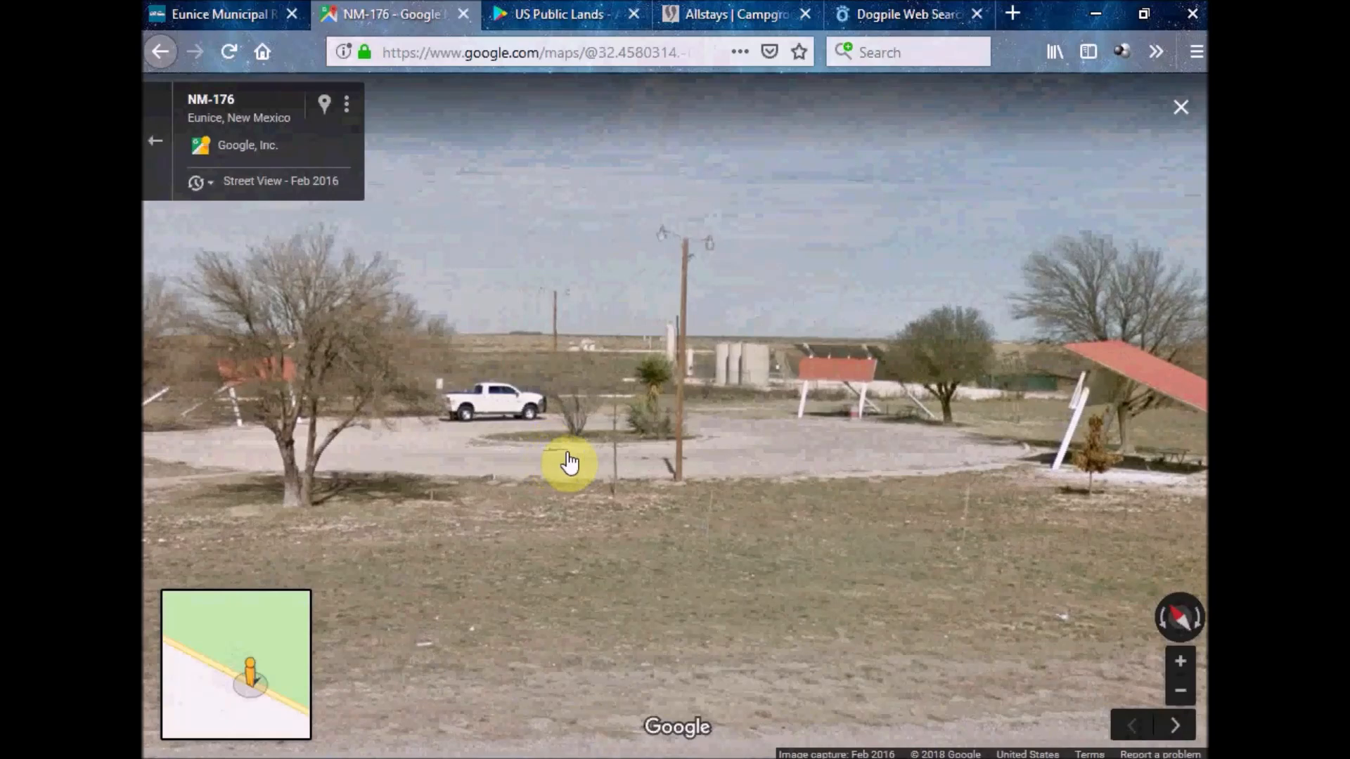
click(652, 440)
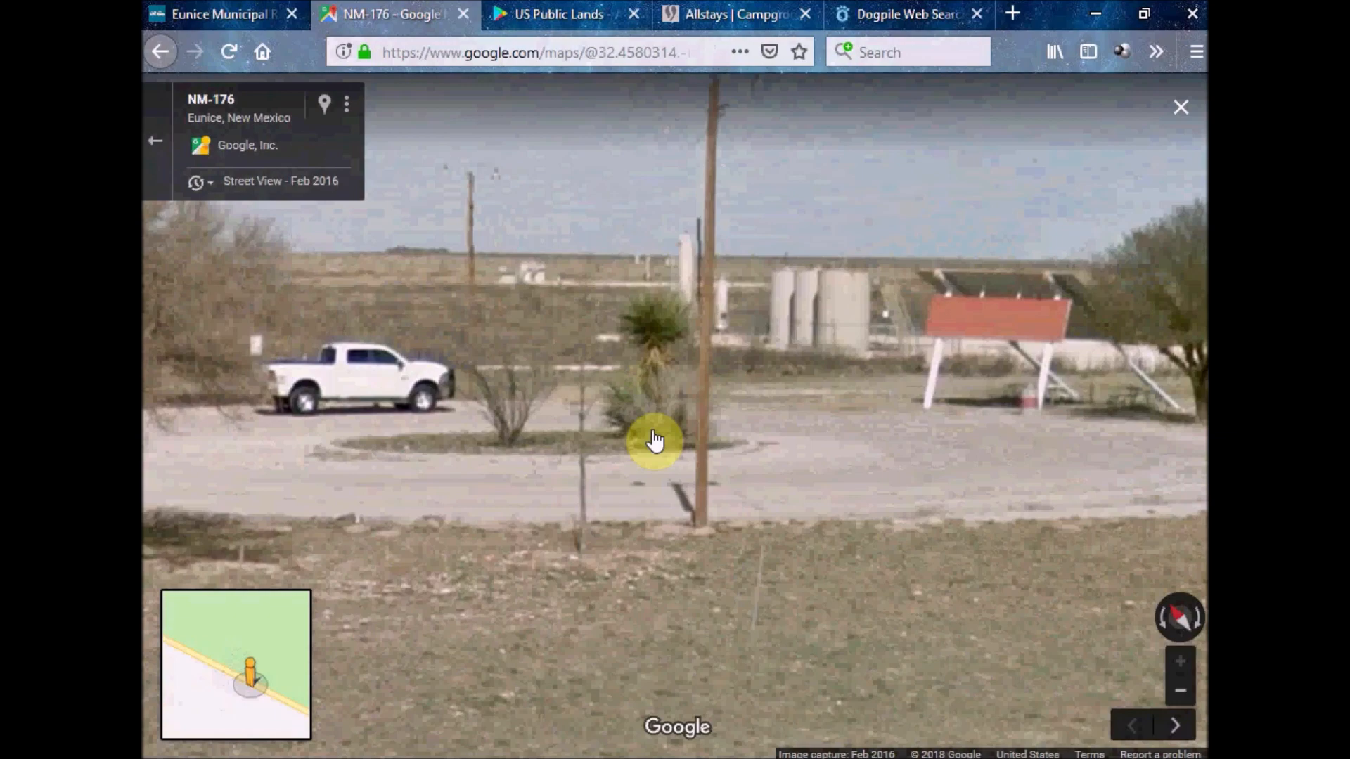
click(654, 441)
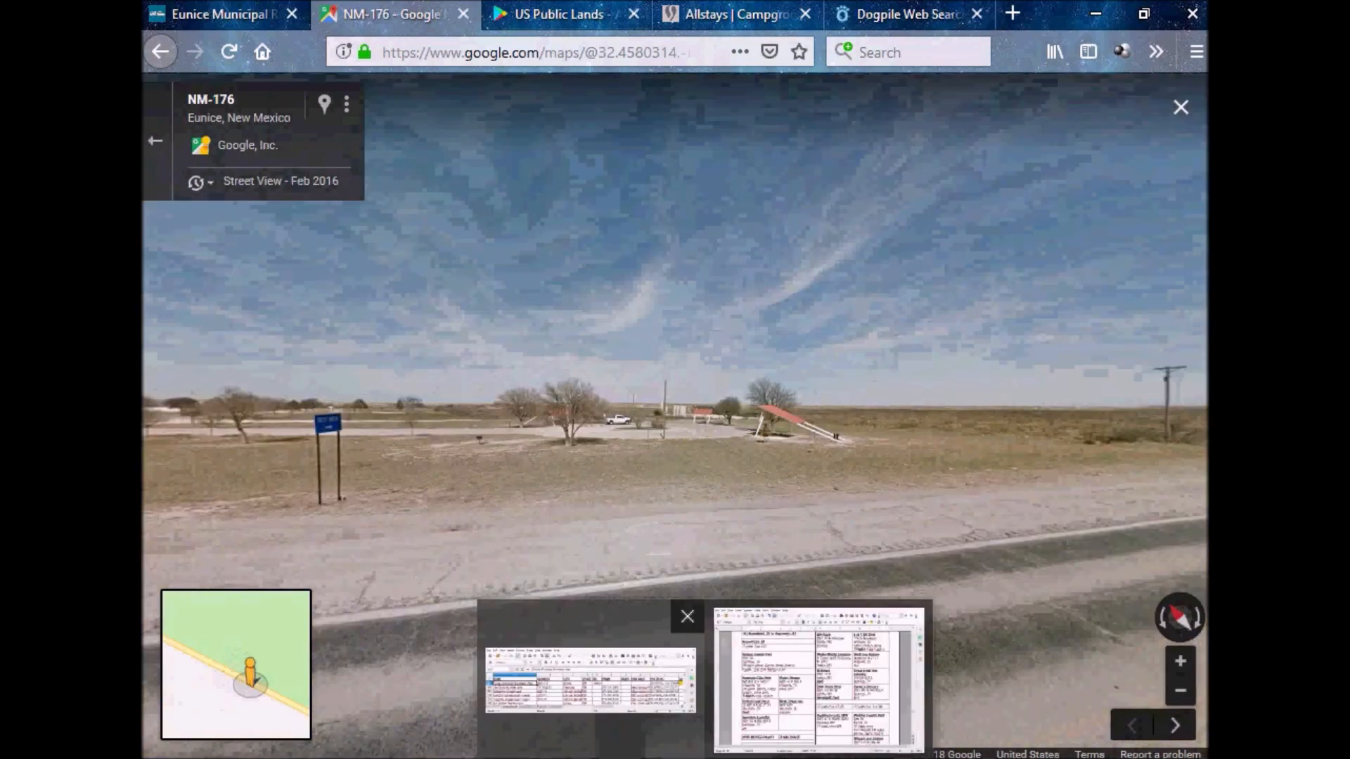
Switch to the CAMPGROUNDS.ods spreadsheet in OpenOffice Calc and review the Eunice Municipal Recreation Area's address, contact, web page and GPS fields
click(590, 680)
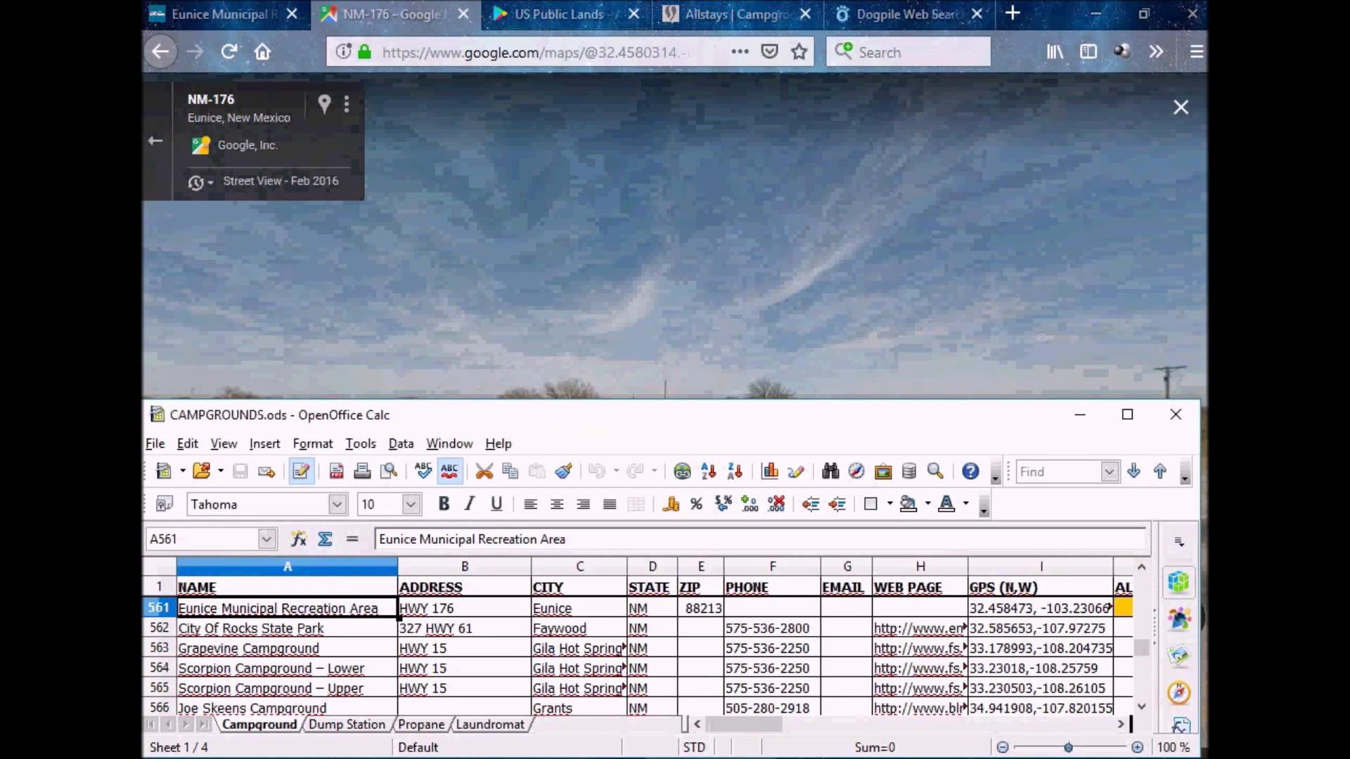
click(465, 609)
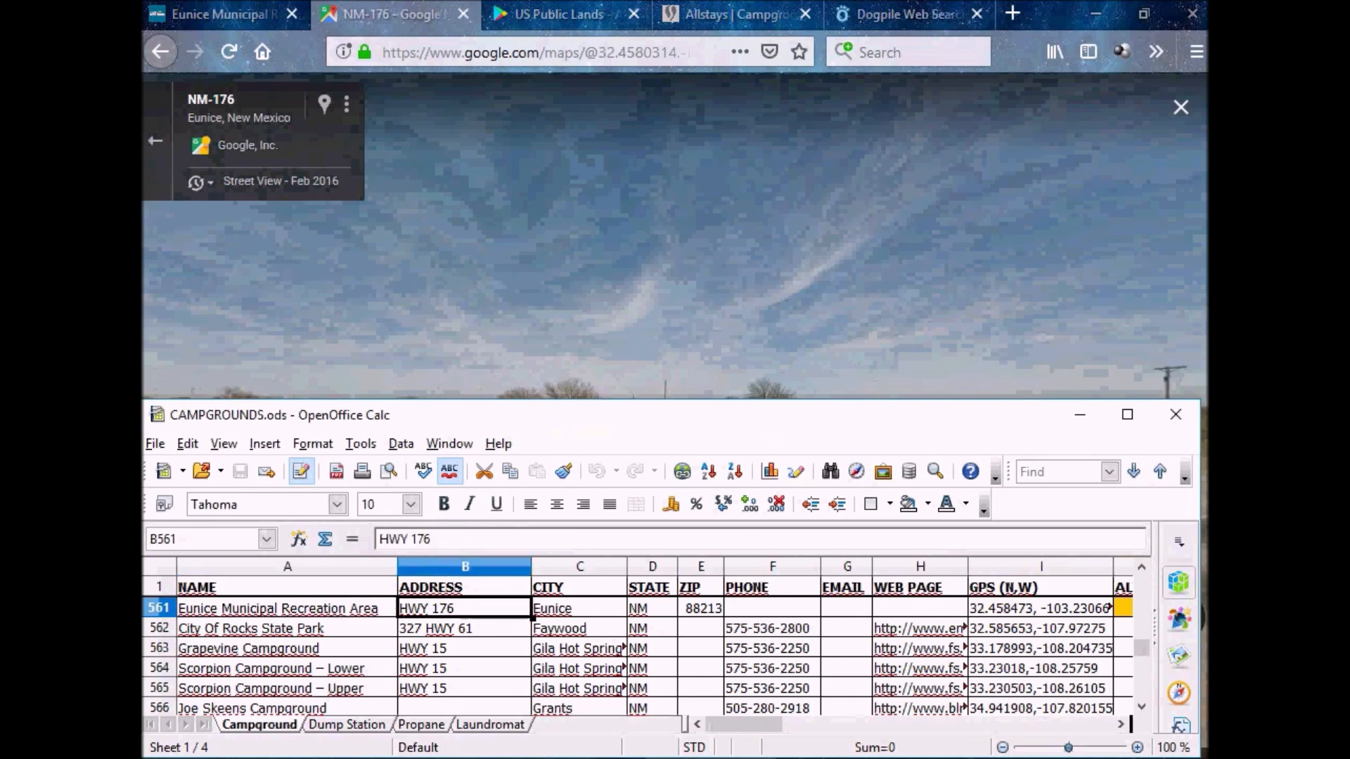
click(579, 609)
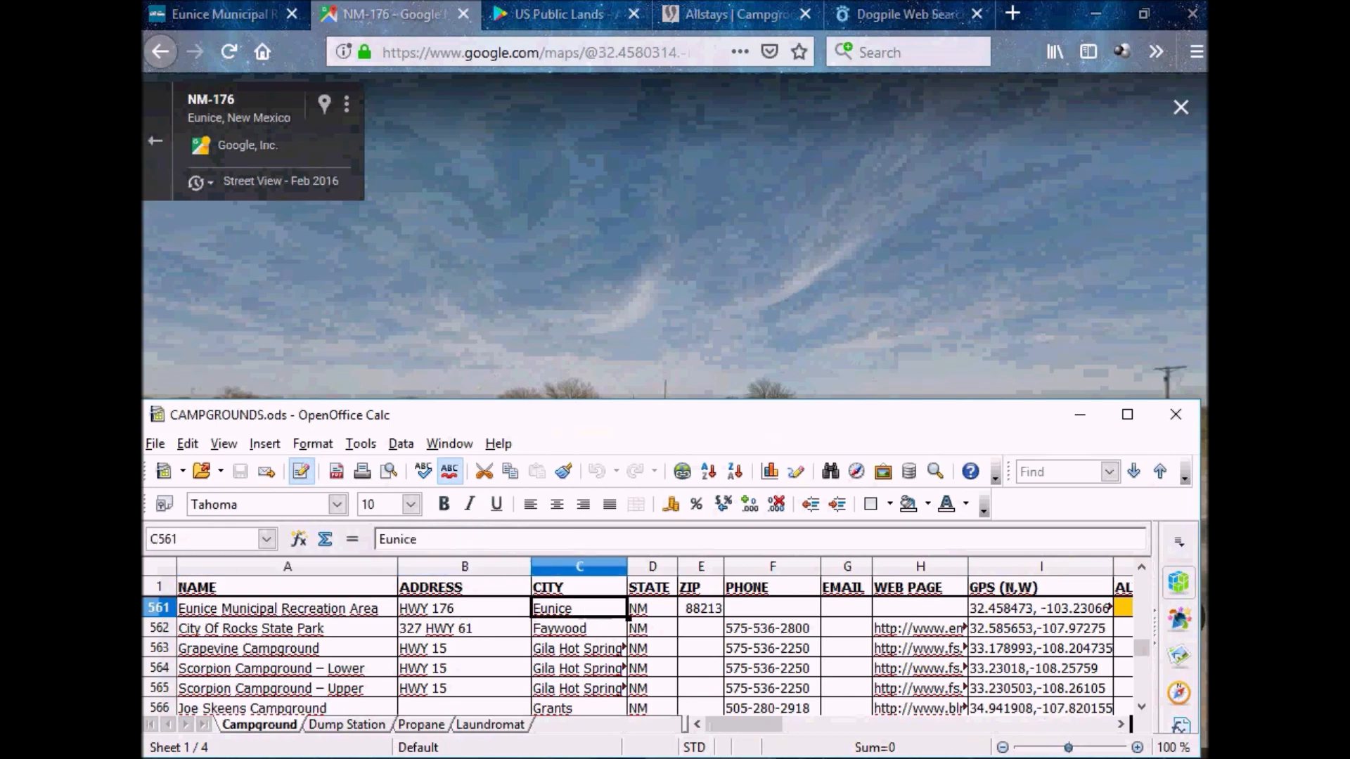
click(652, 609)
click(701, 608)
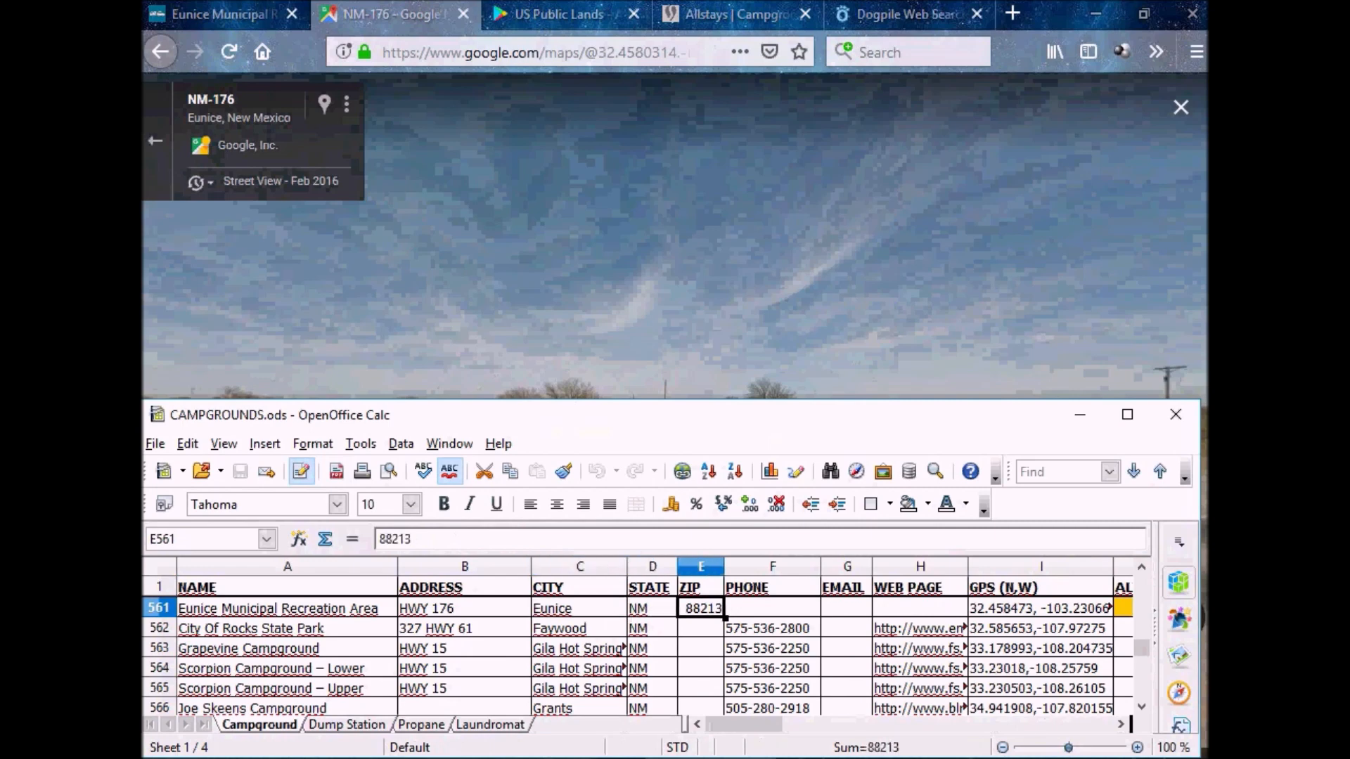
click(772, 609)
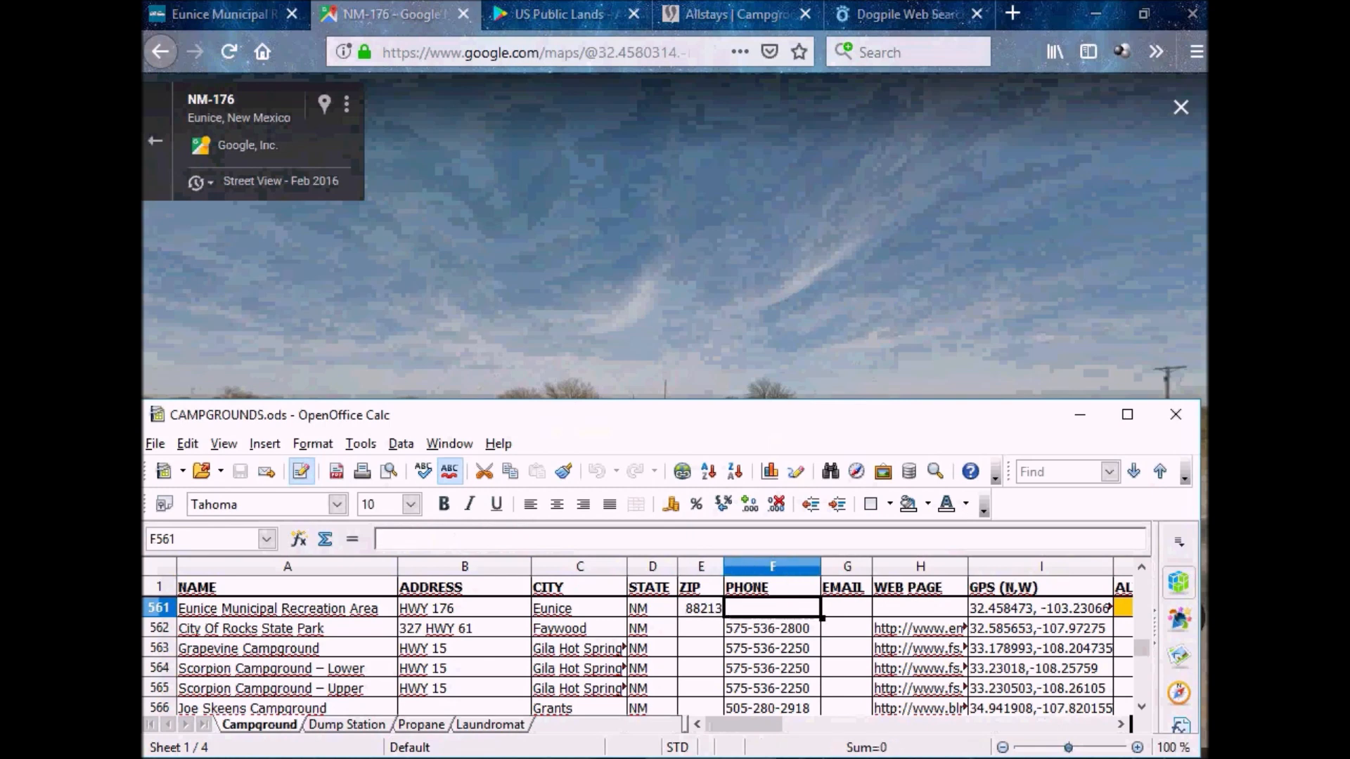
click(846, 608)
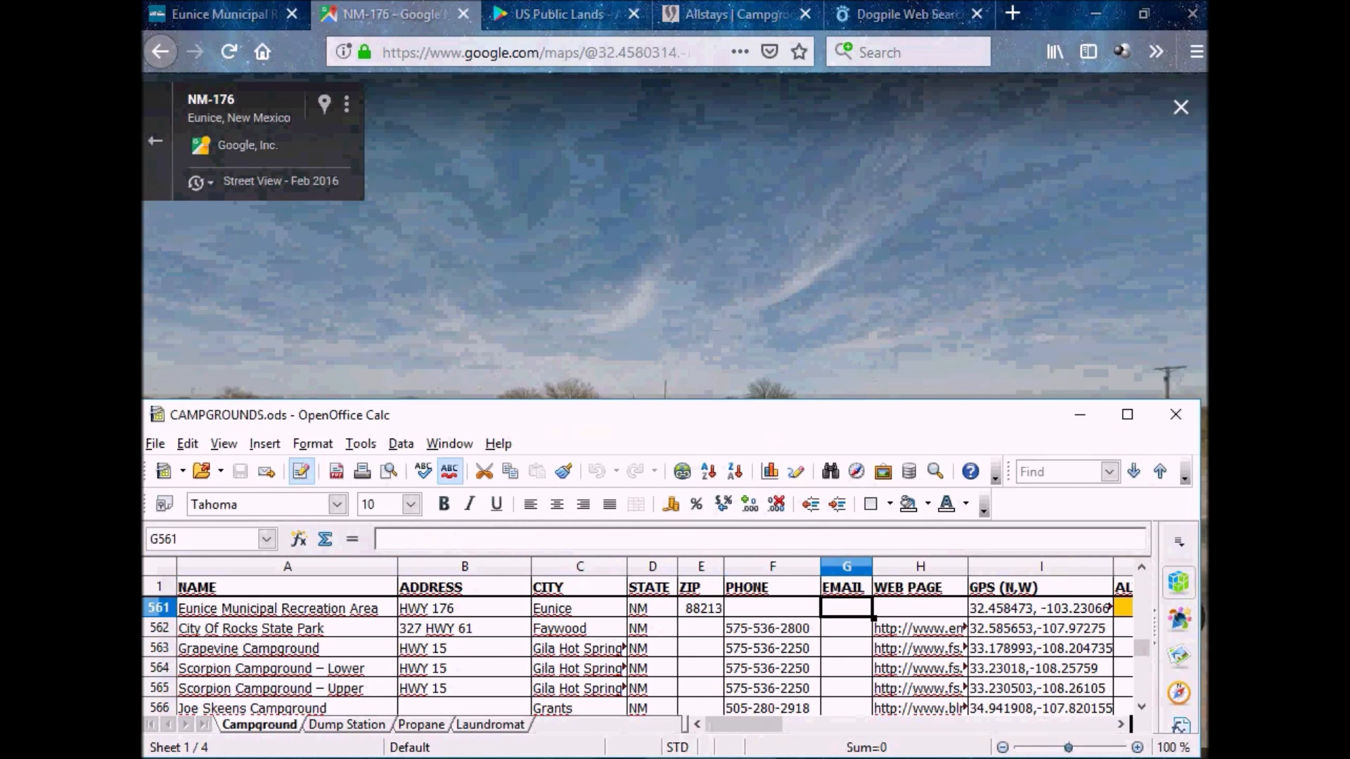
click(920, 608)
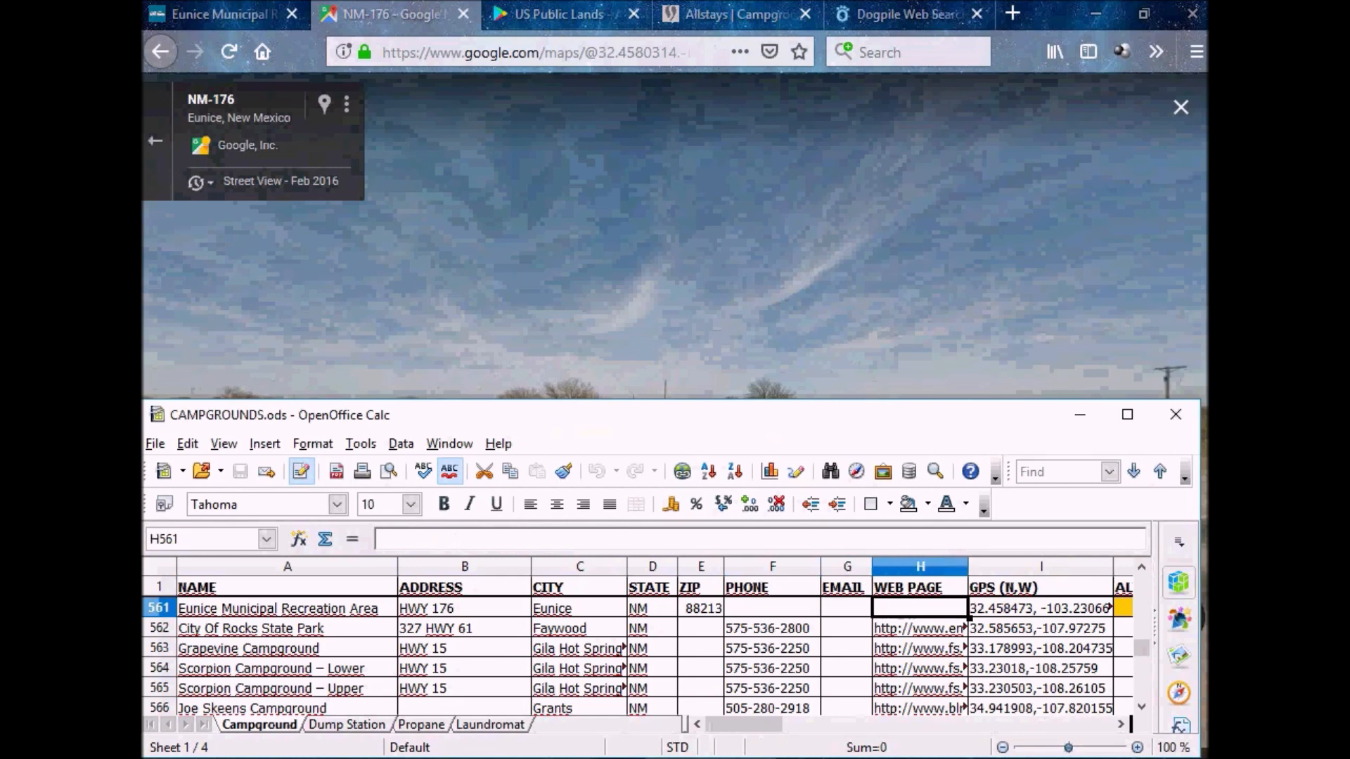
click(1040, 608)
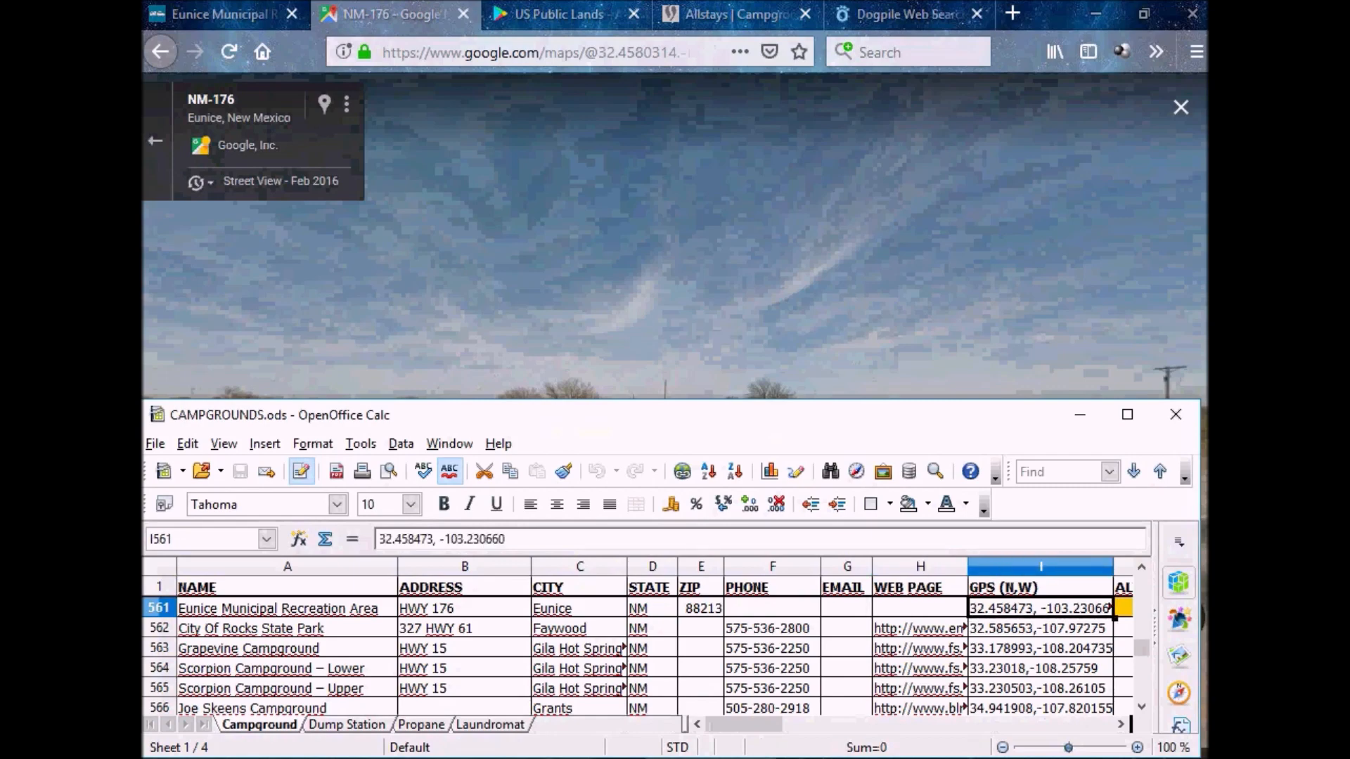
Review the Eunice Municipal Recreation Area's altitude, fee, pay type, discount pass, permit and maximum stay fields
click(1123, 609)
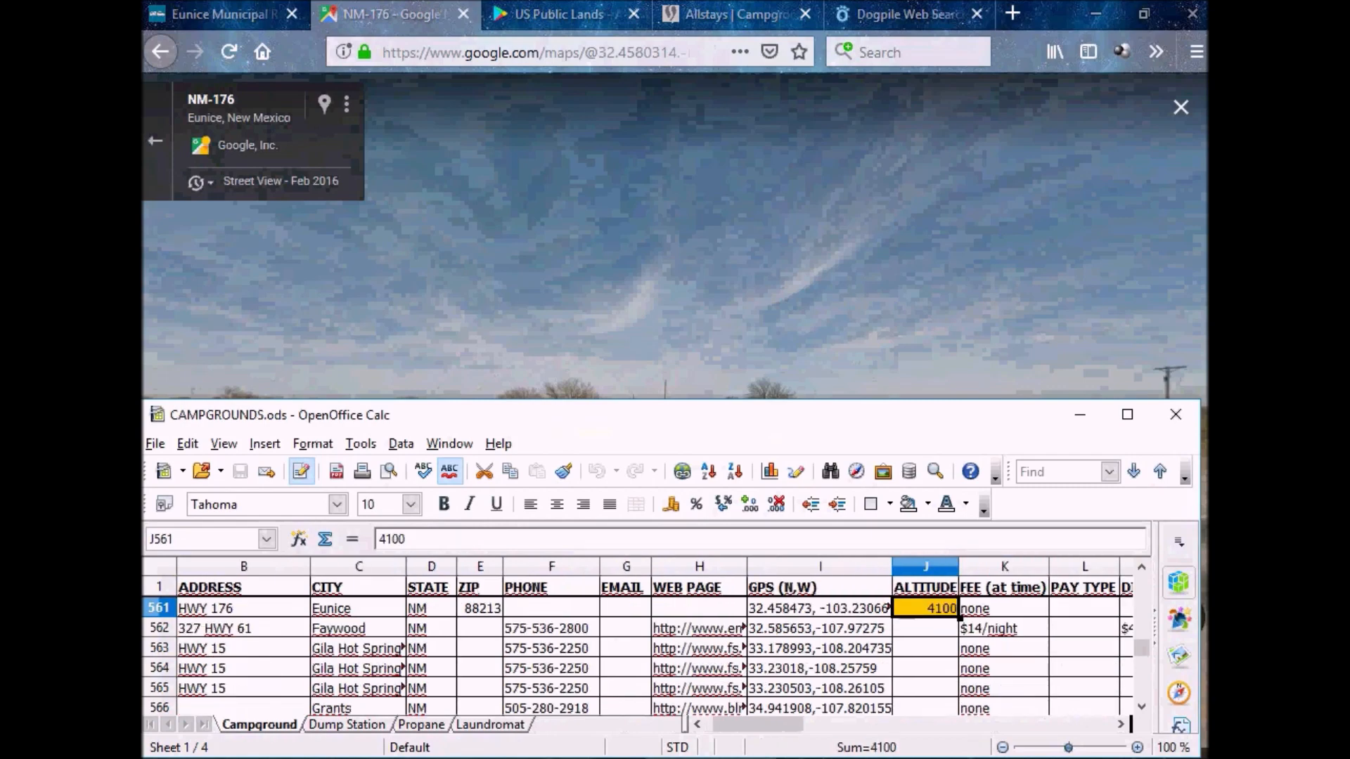
click(1003, 608)
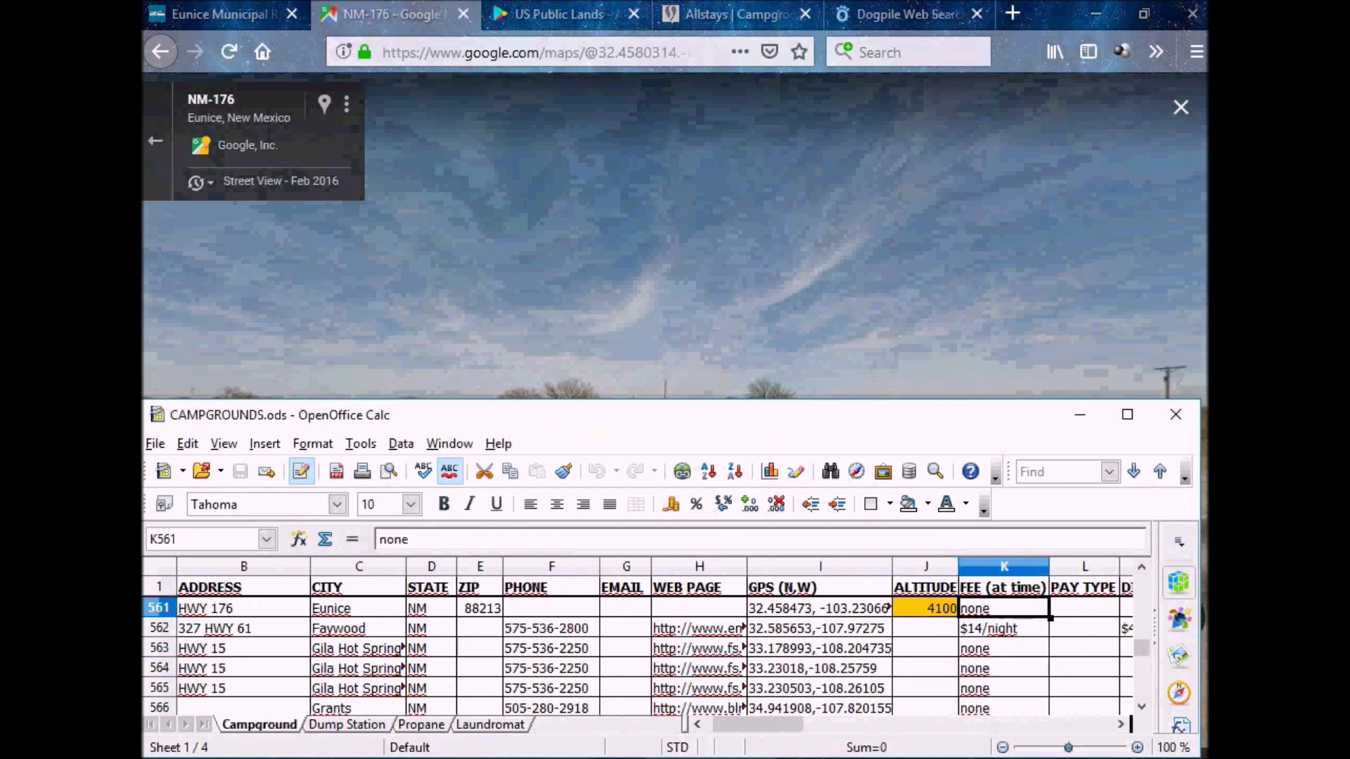
click(1084, 609)
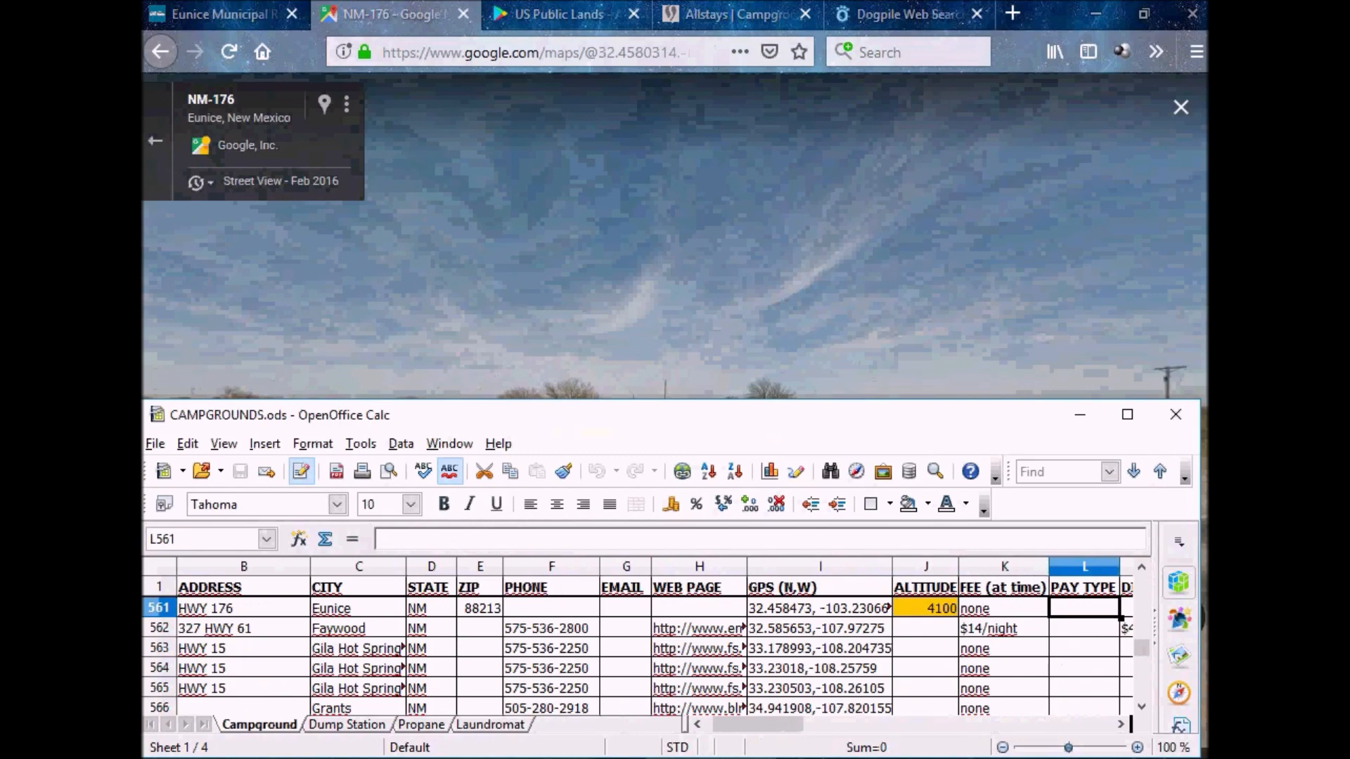
key(Right)
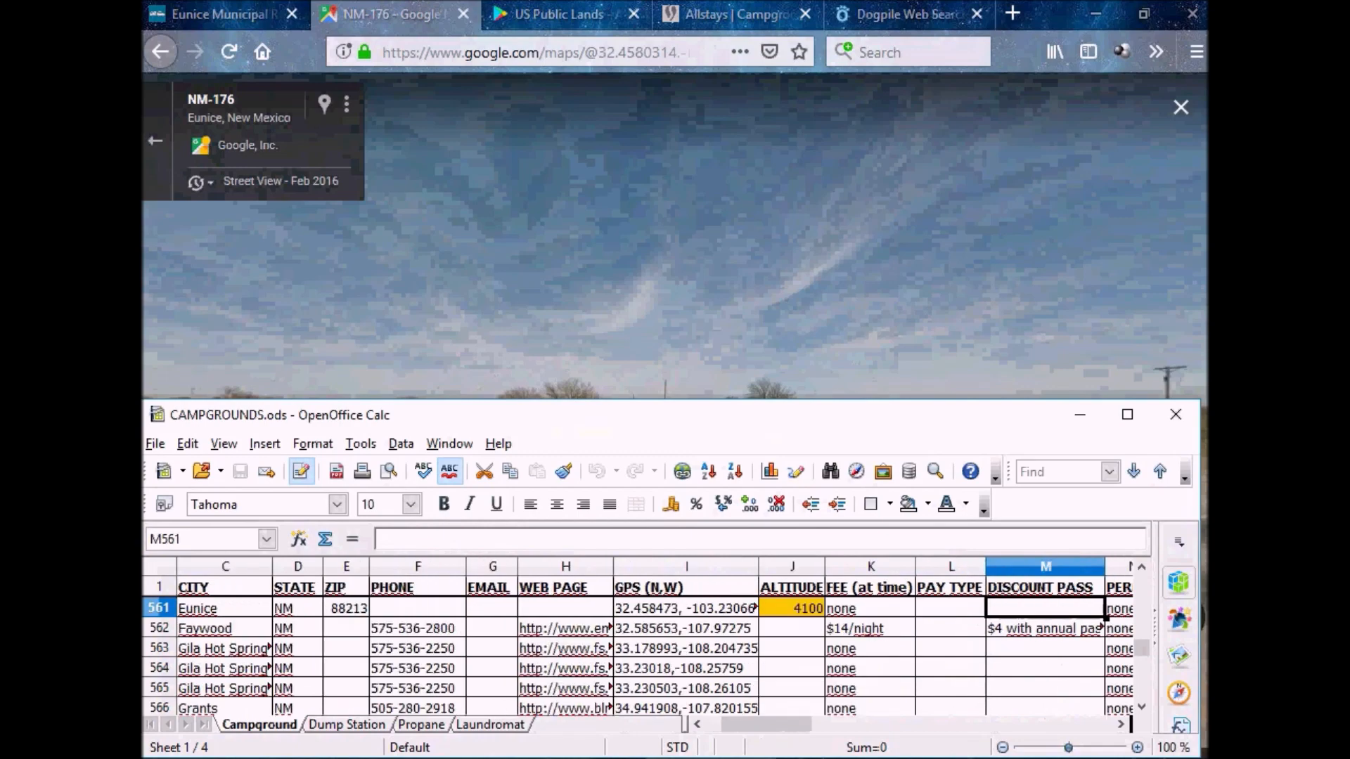
key(Right)
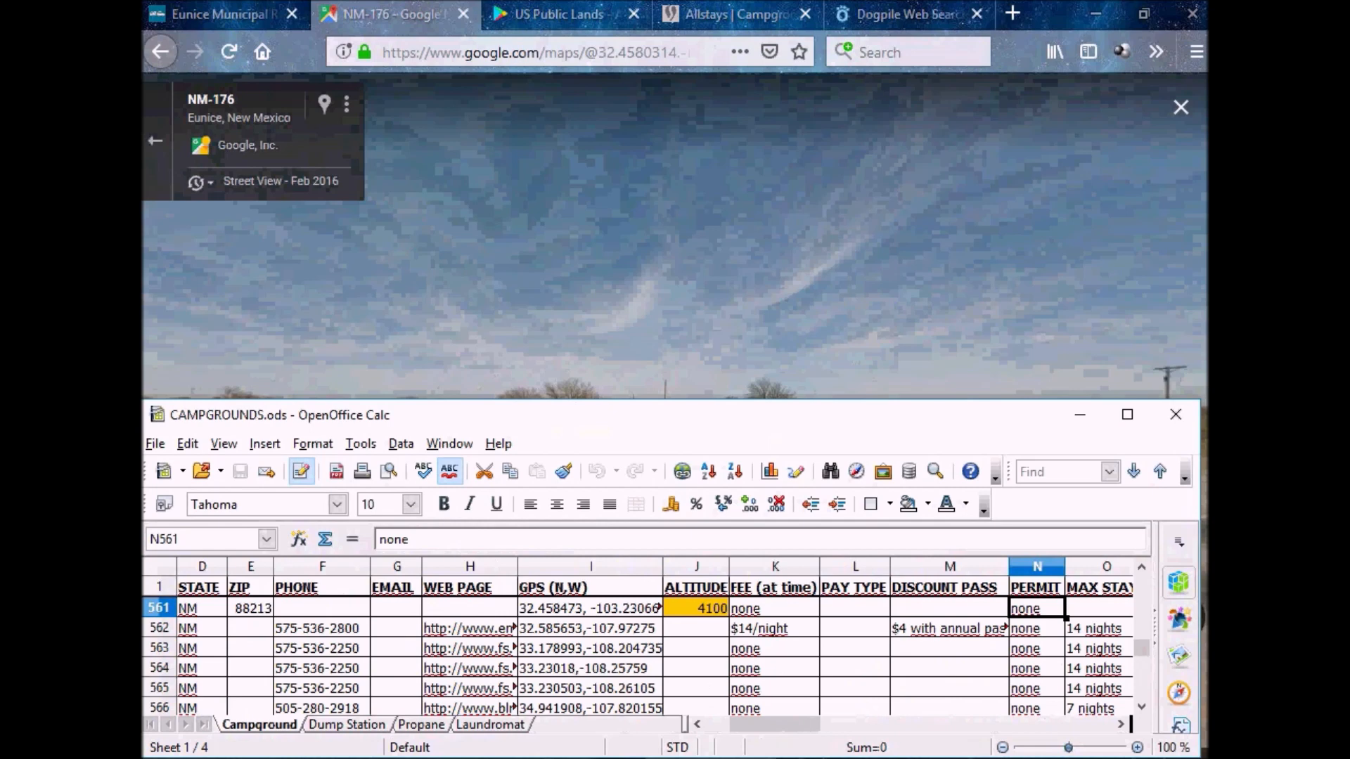
key(Right)
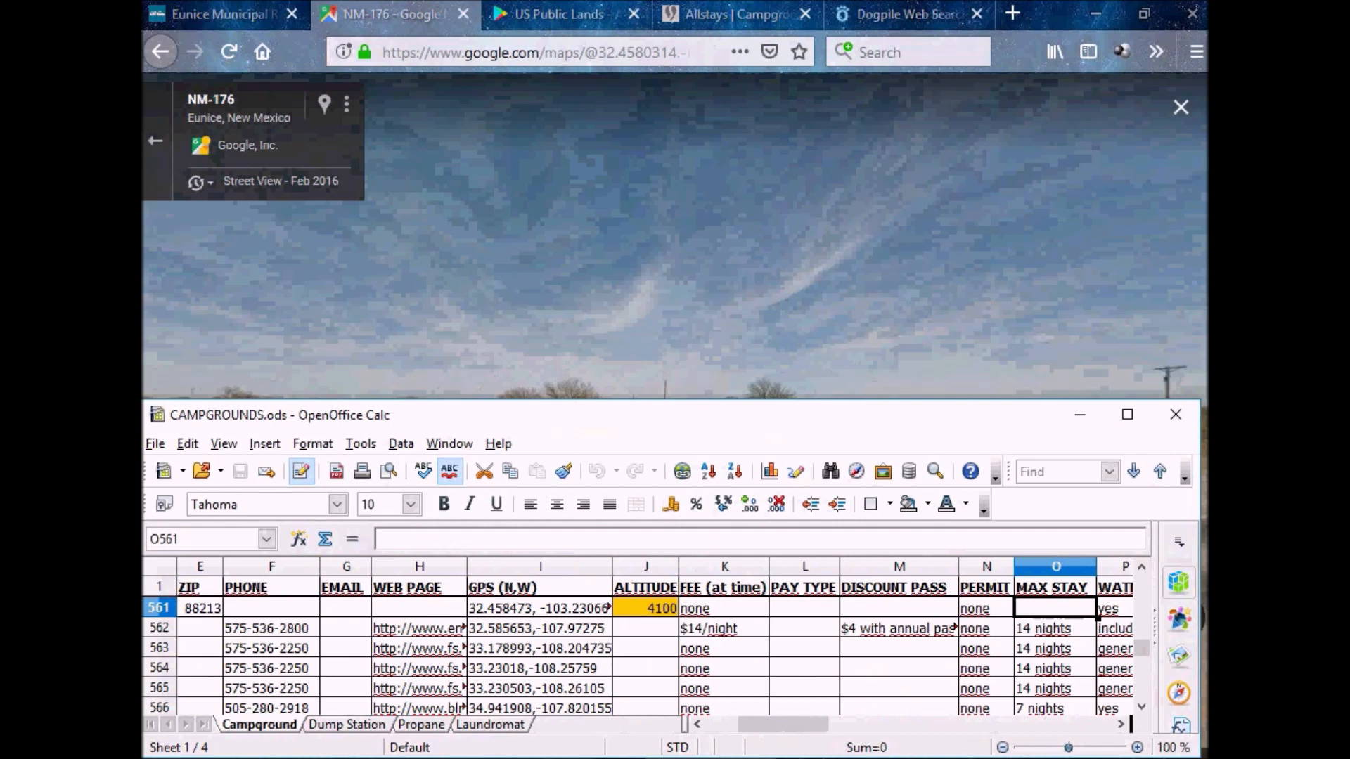
Check the water, electricity, solar, septic, showers and laundry fields in the Eunice Municipal Recreation Area row
key(Right)
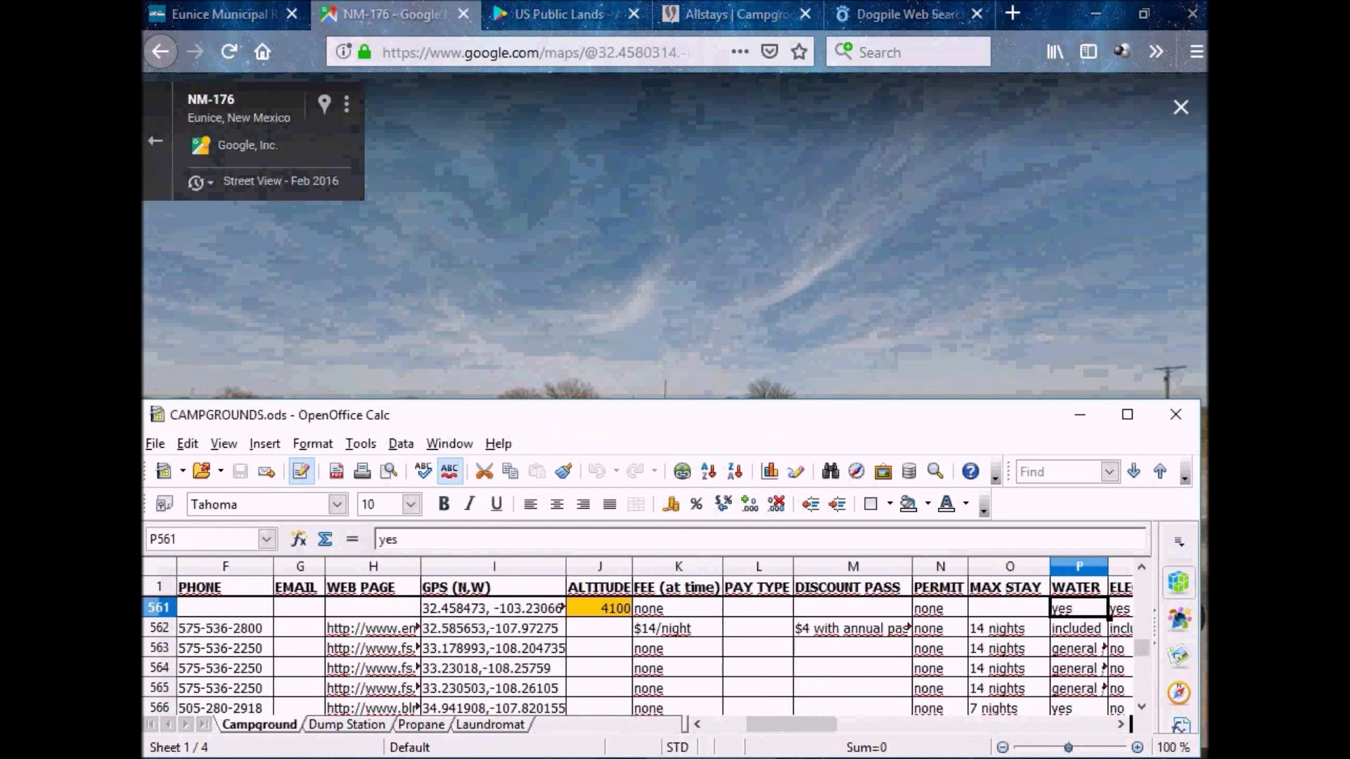
key(Right)
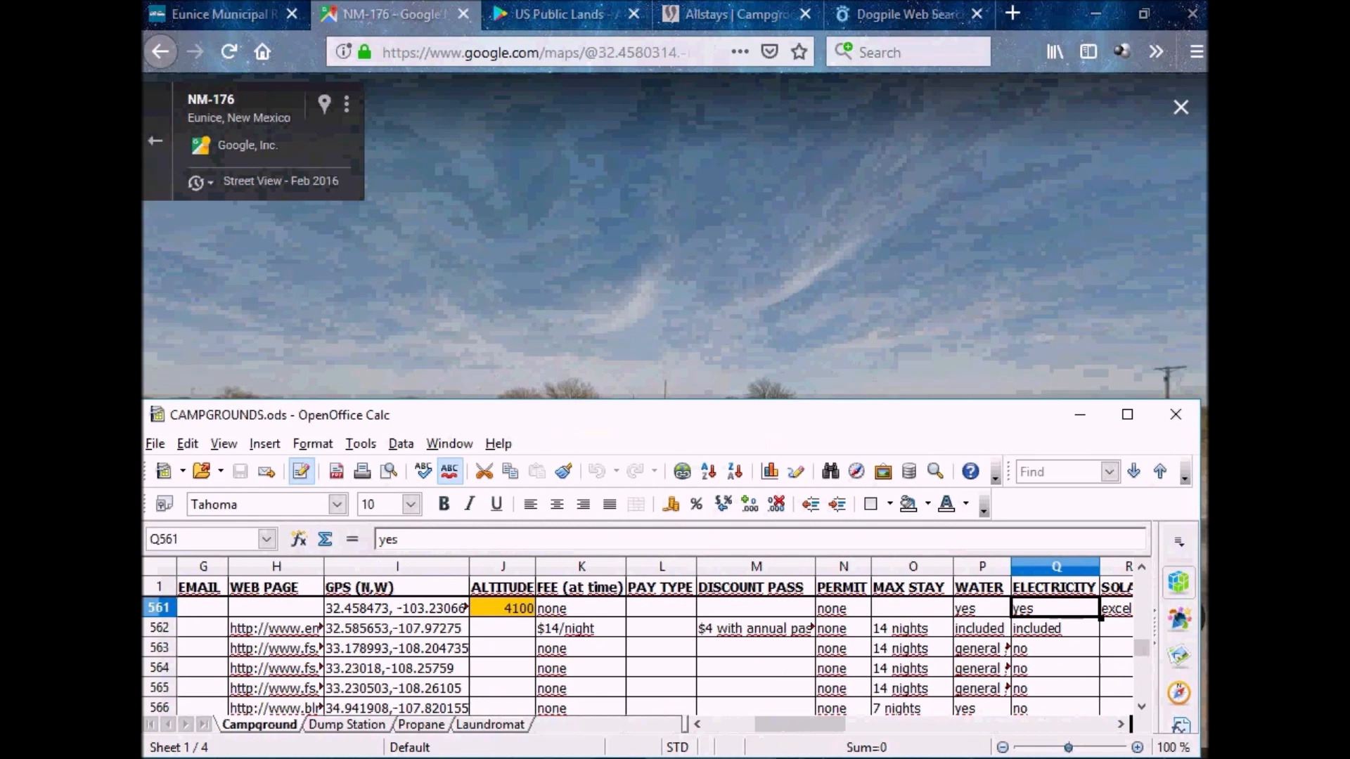
key(Right)
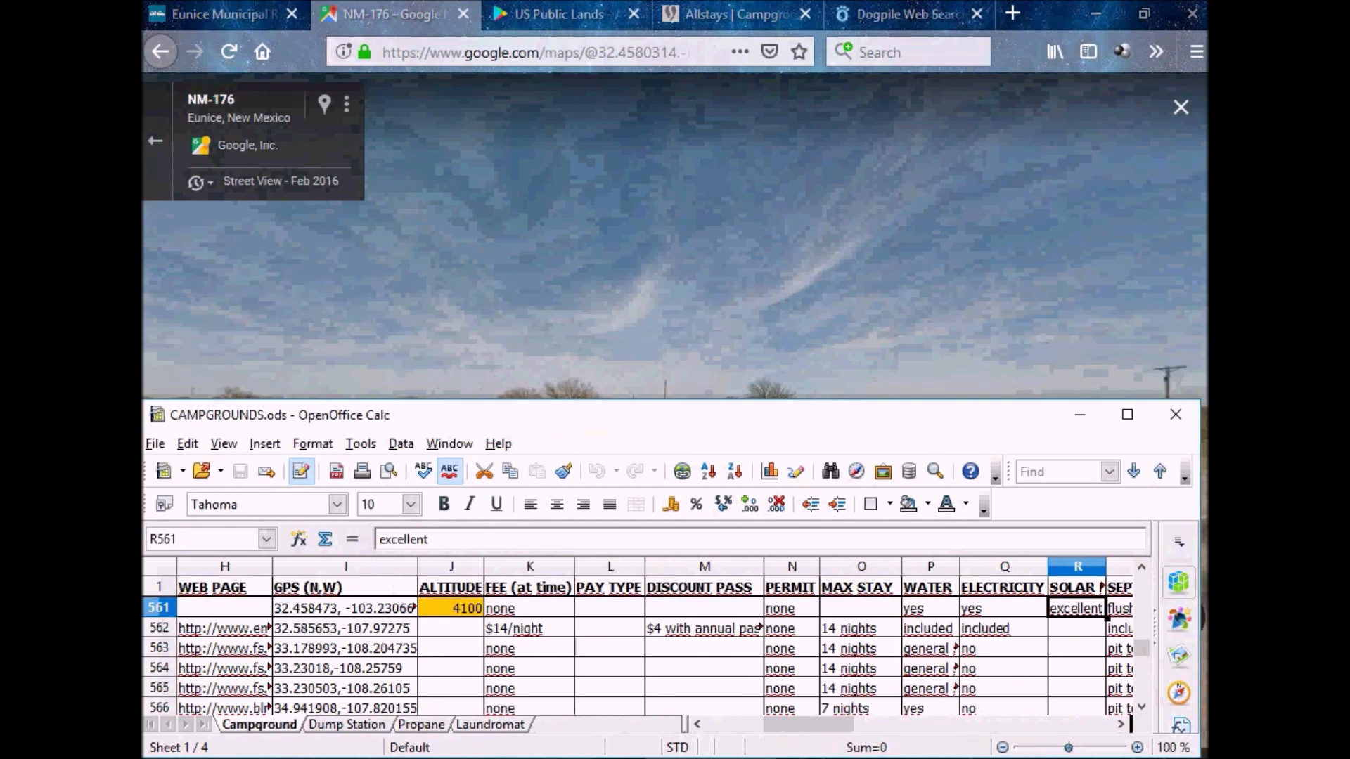
key(Right)
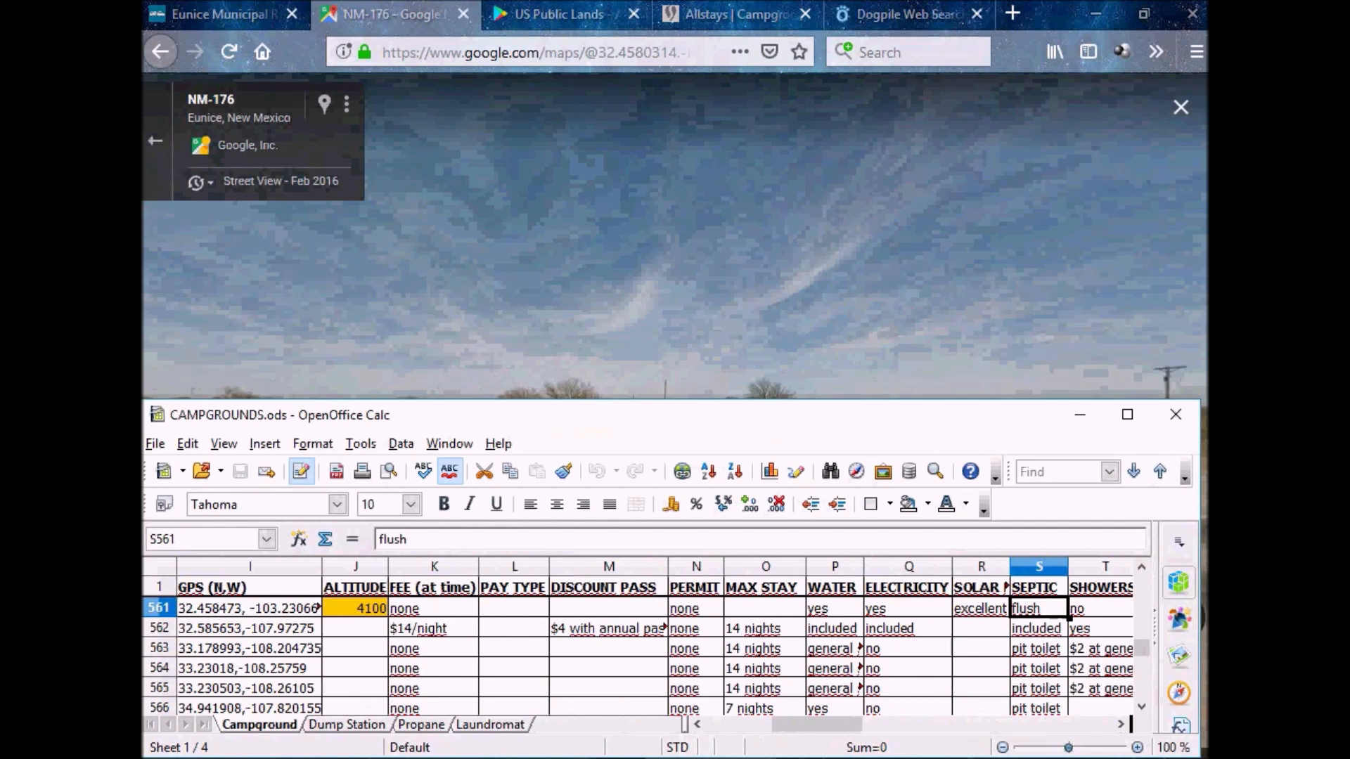
key(Right)
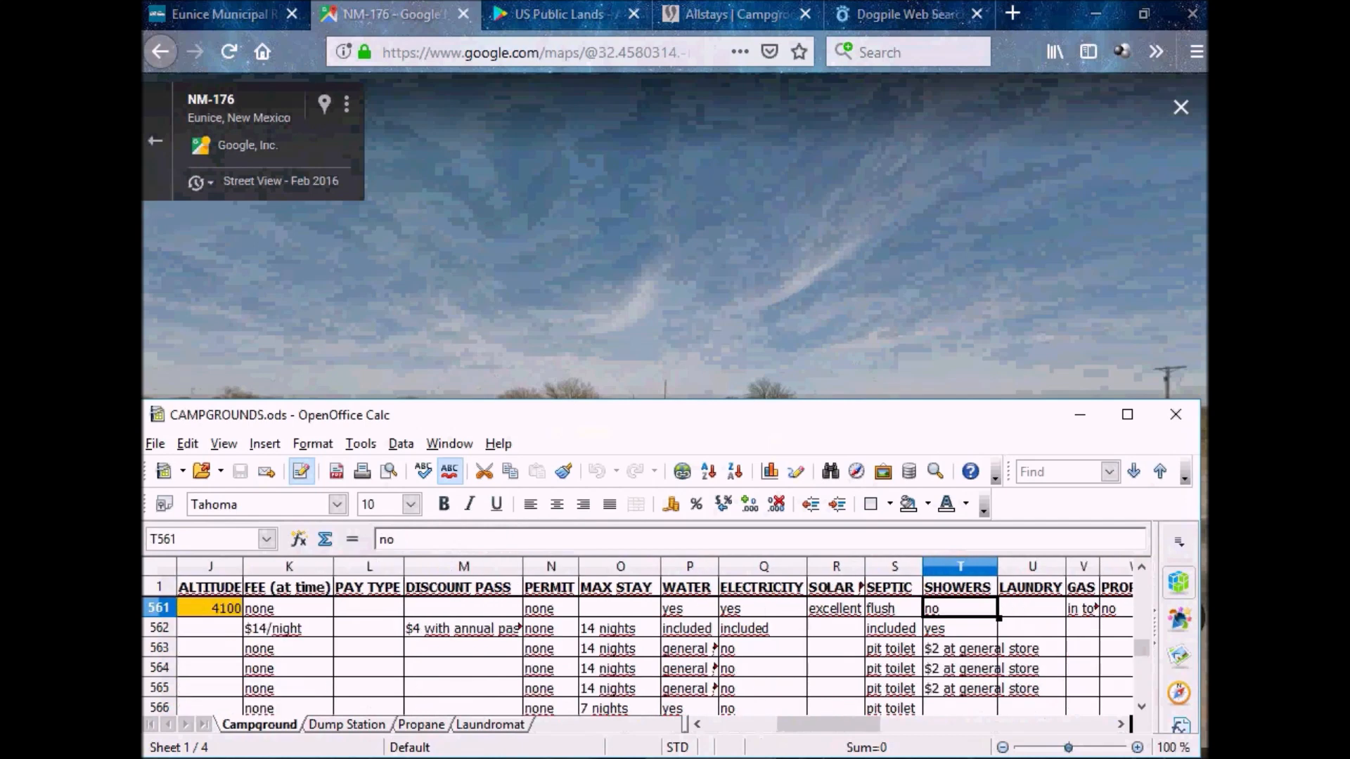
key(Right)
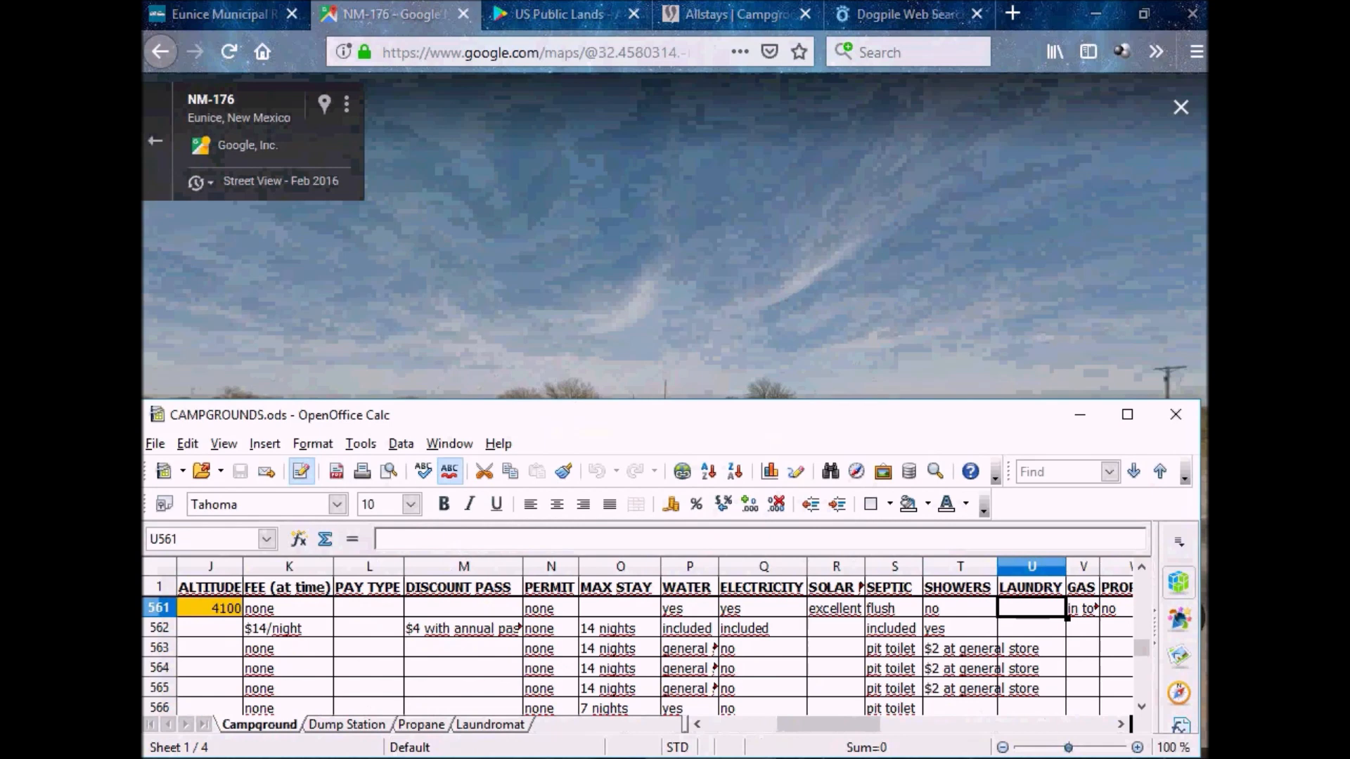
Check the gas, propane, food, trash, WiFi, cell and TV fields in the Eunice Municipal Recreation Area row
click(1082, 608)
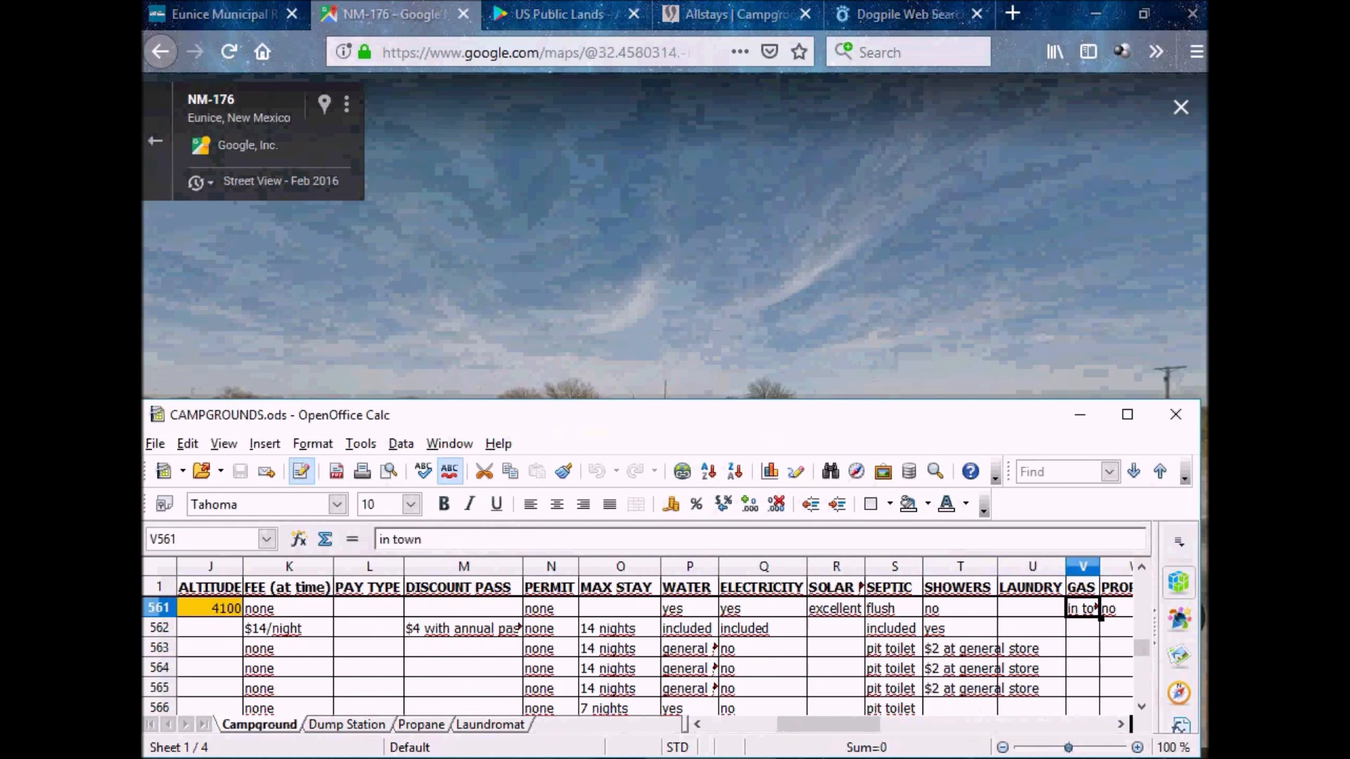
key(Right)
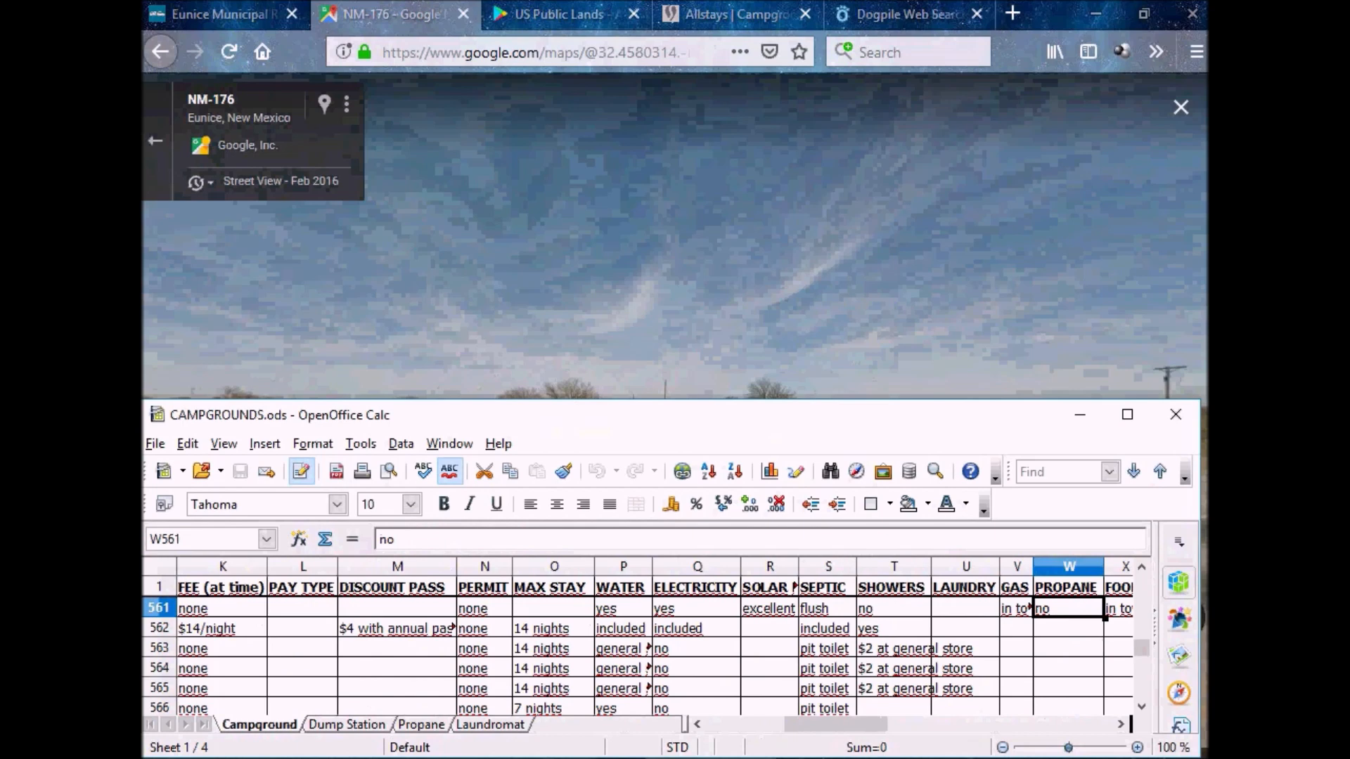
key(Tab)
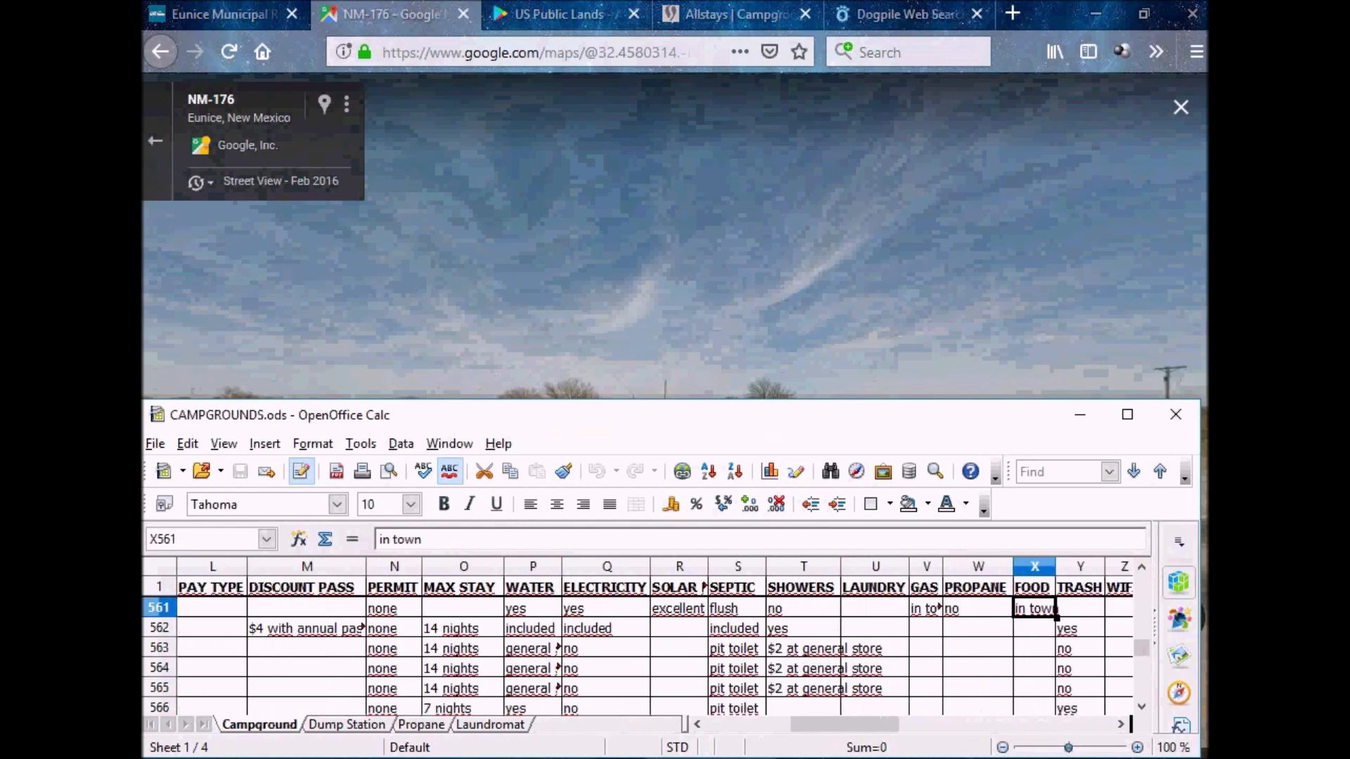
key(Tab)
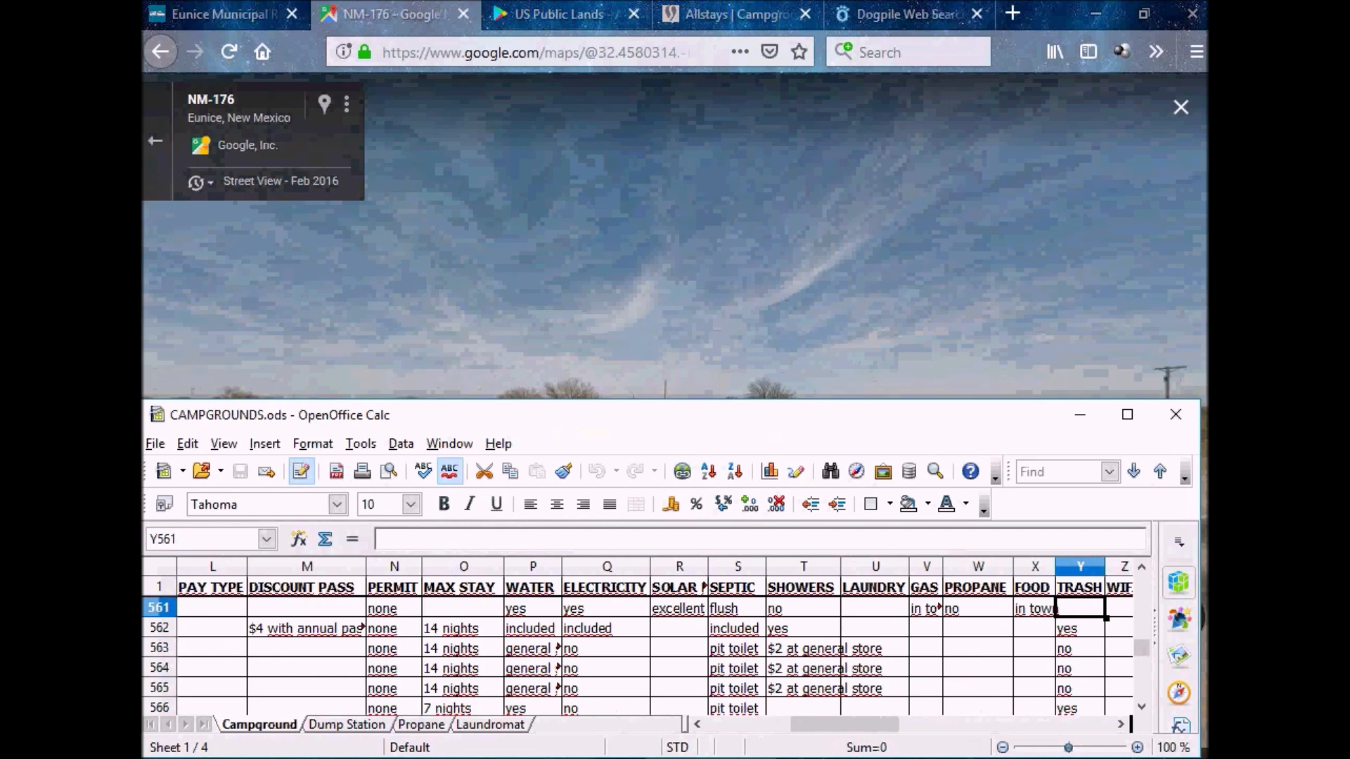
key(Right)
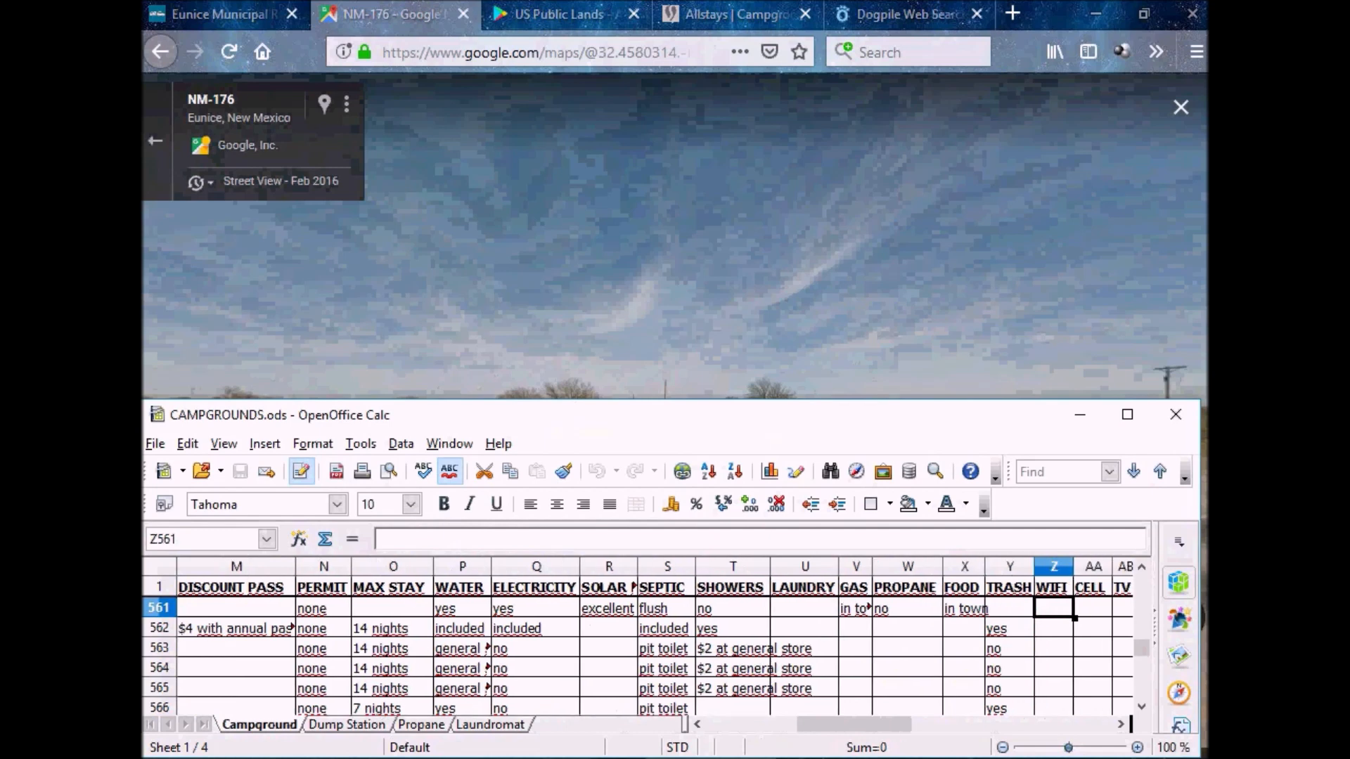
key(Right)
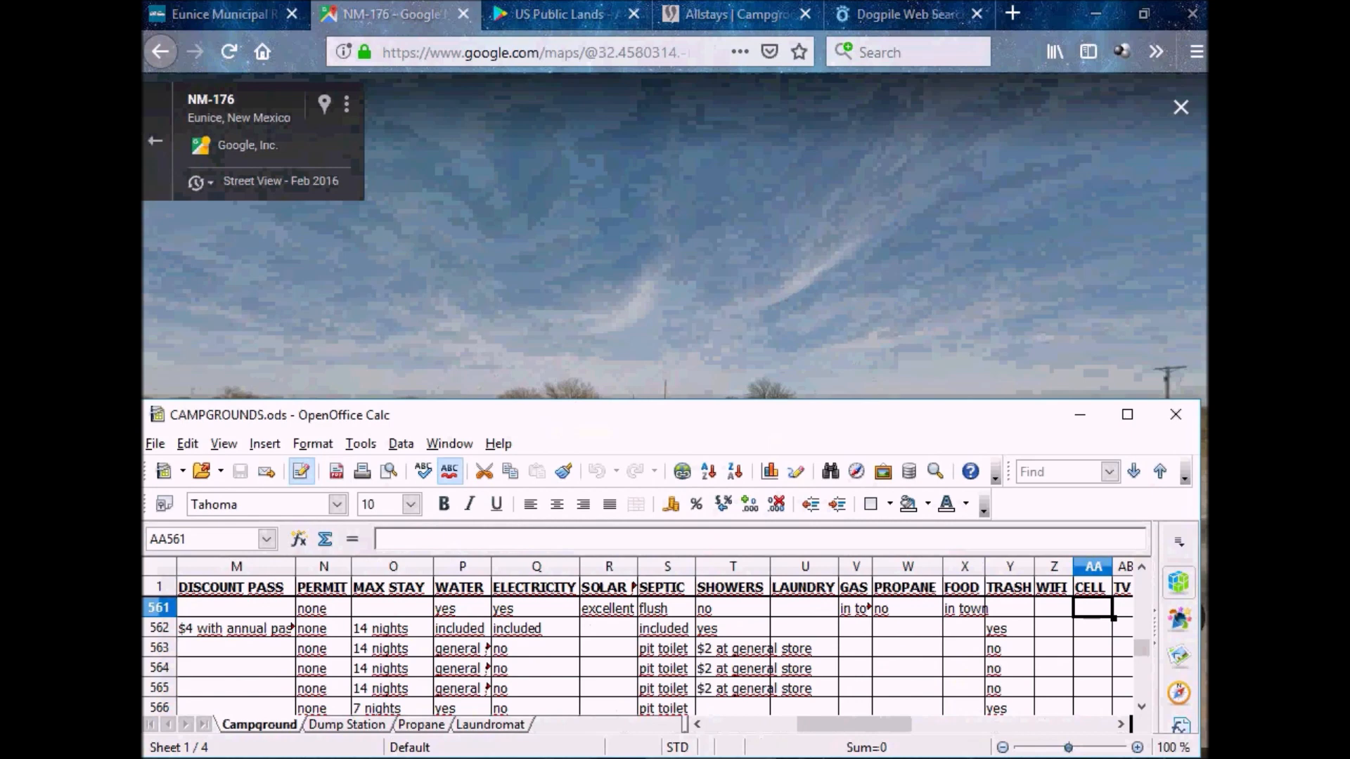
key(Right)
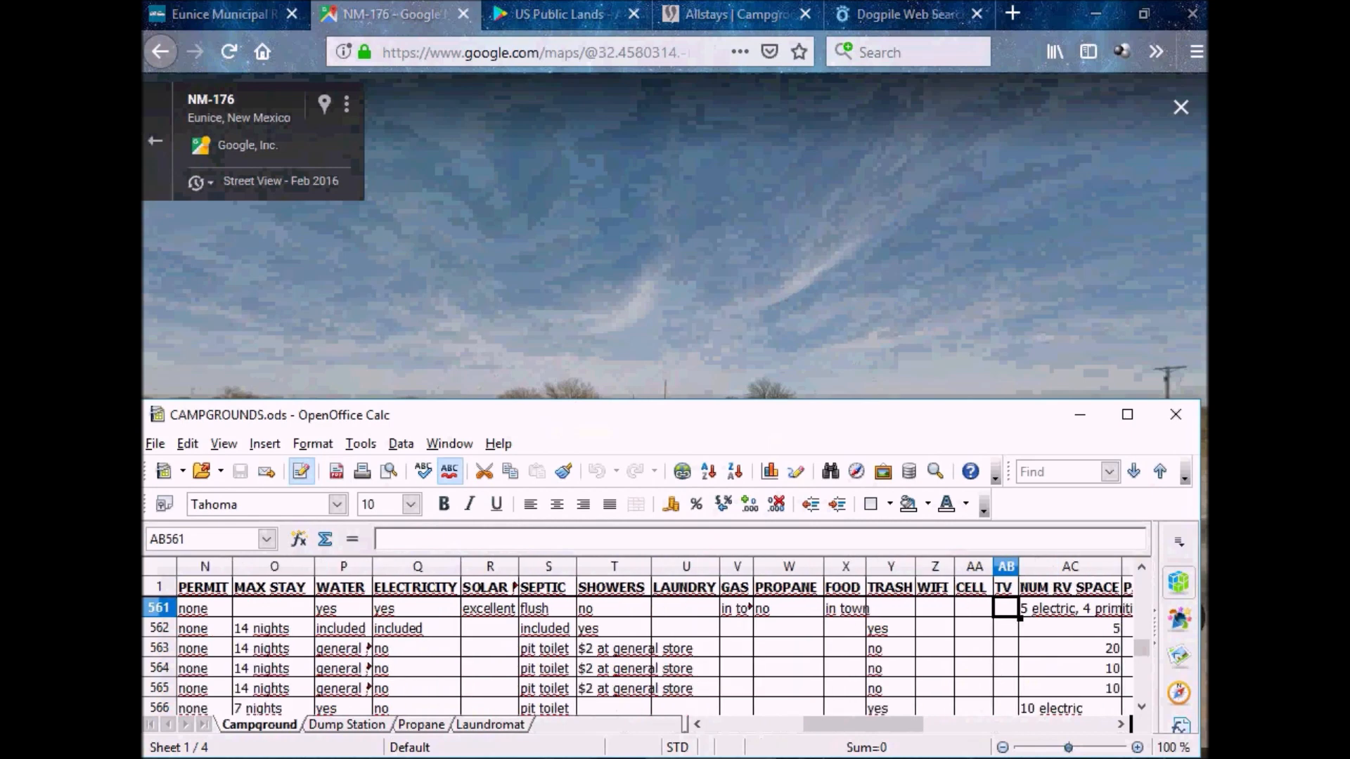
Review the Eunice Municipal Recreation Area's RV spaces, parking, open and close days, road type, location type, fire allowance and notes
key(Right)
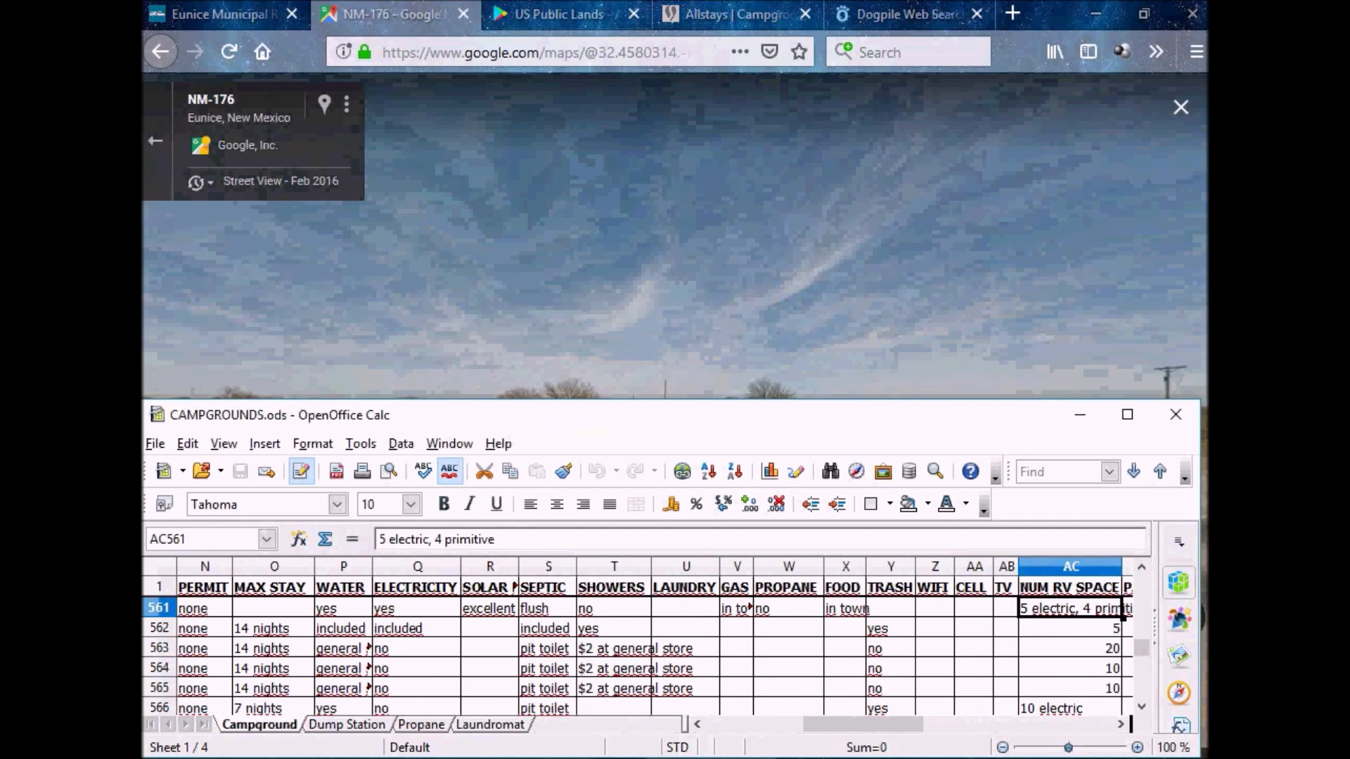
key(Right)
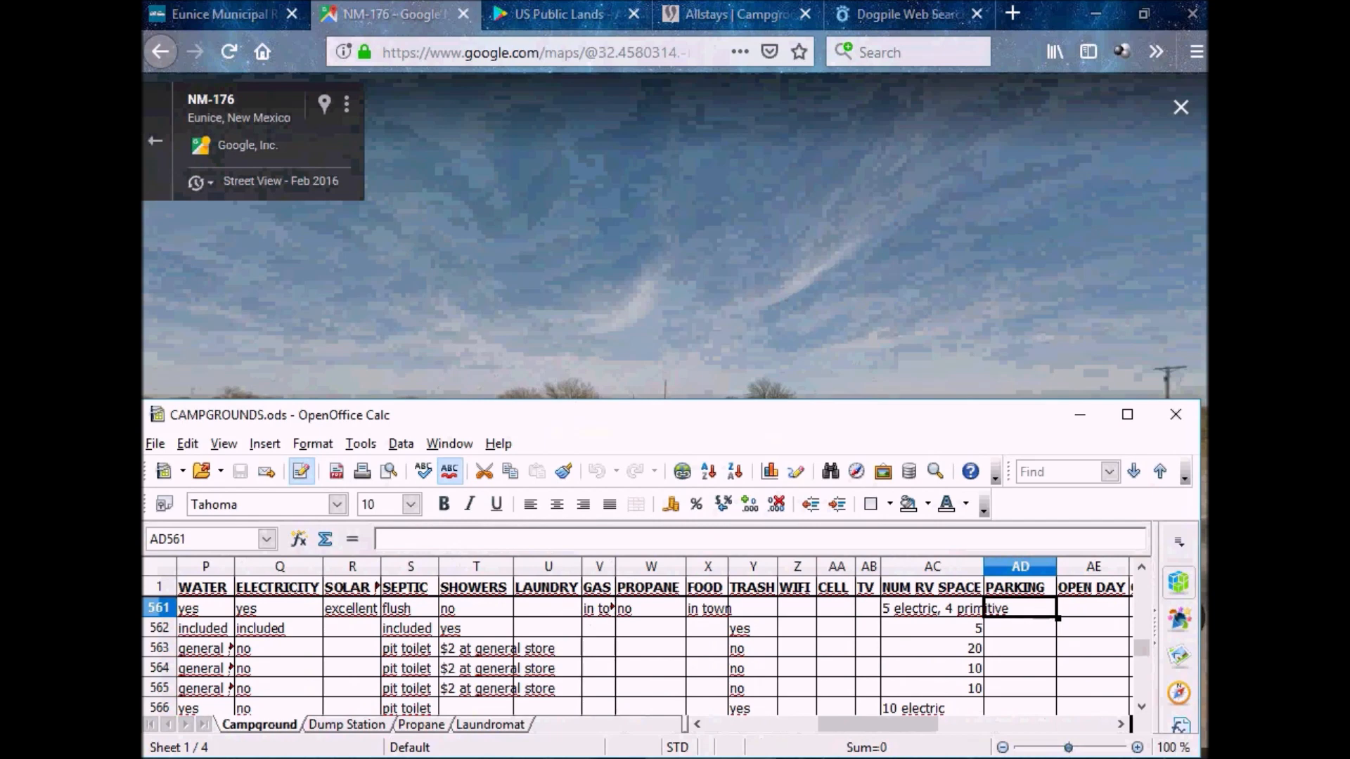
click(1093, 608)
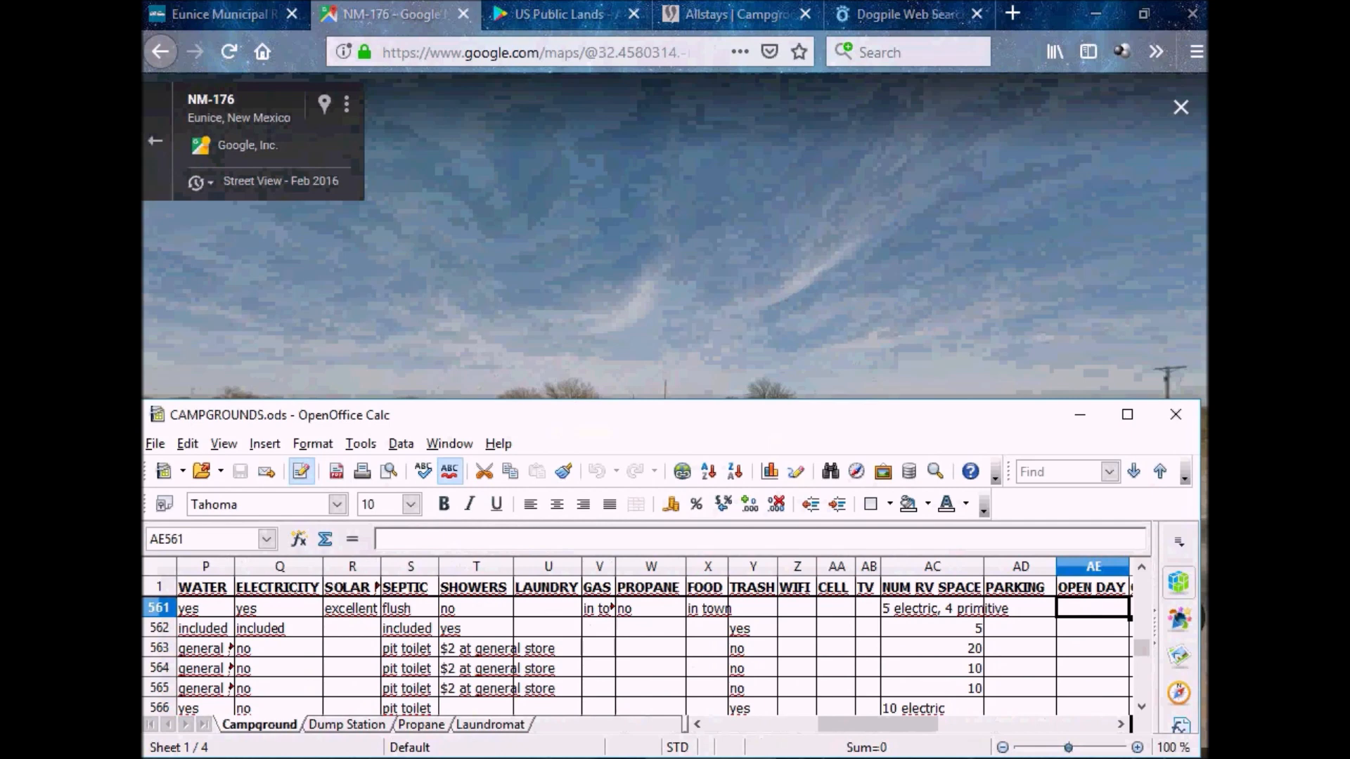
key(Right)
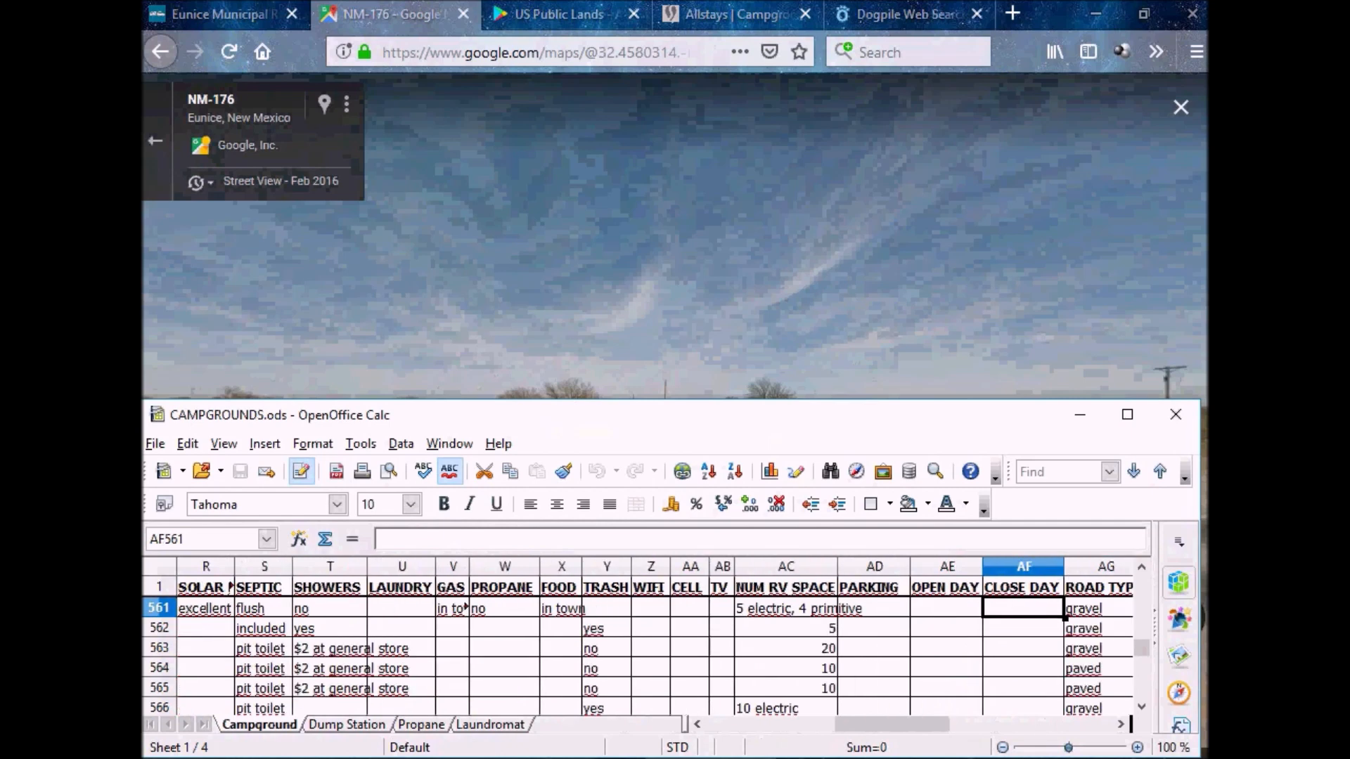
key(Right)
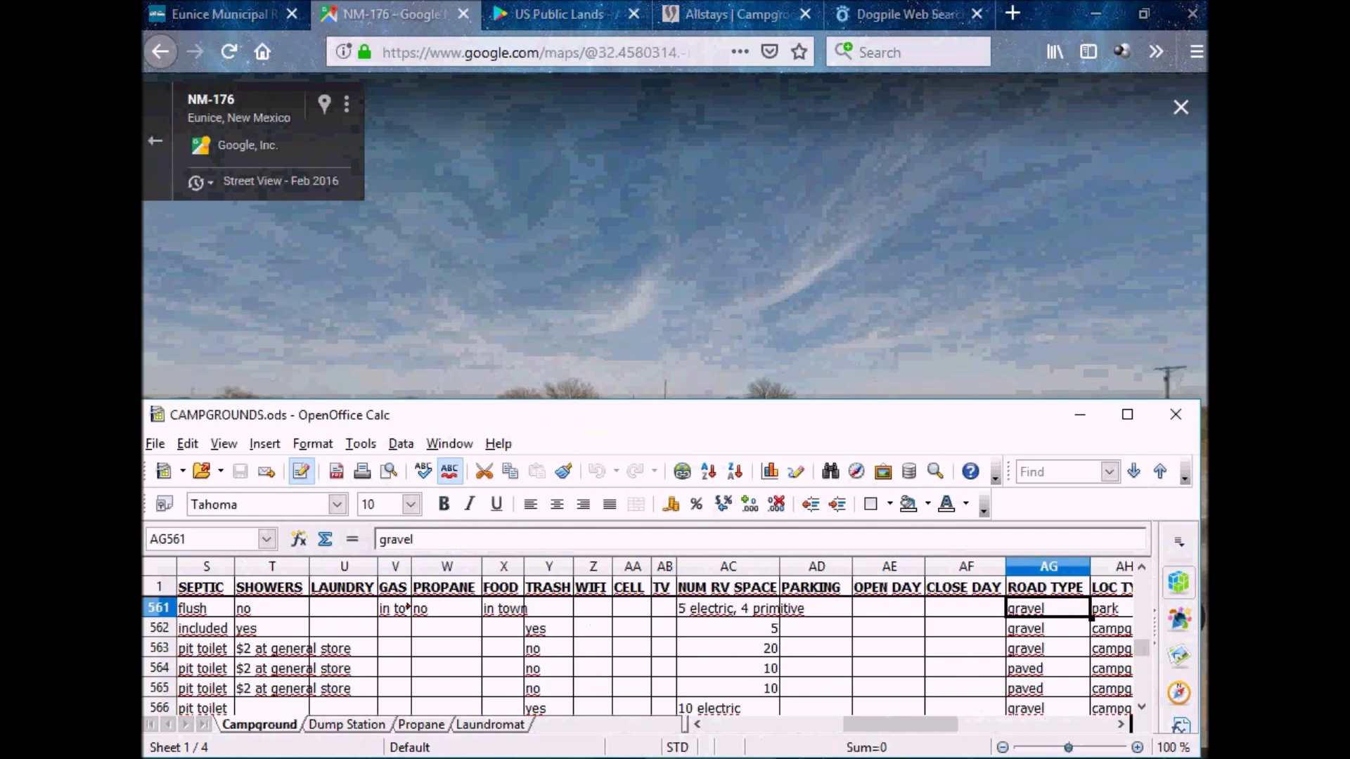
key(Right)
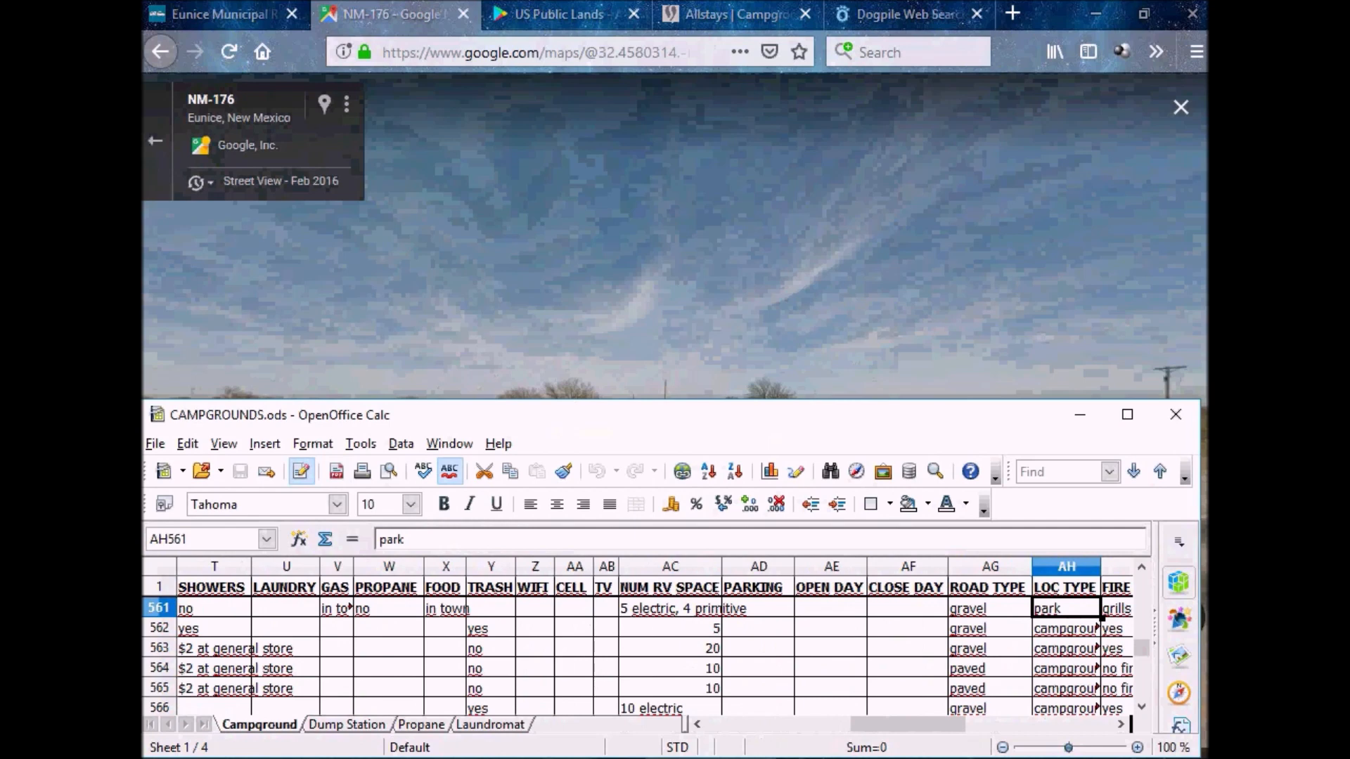
key(Right)
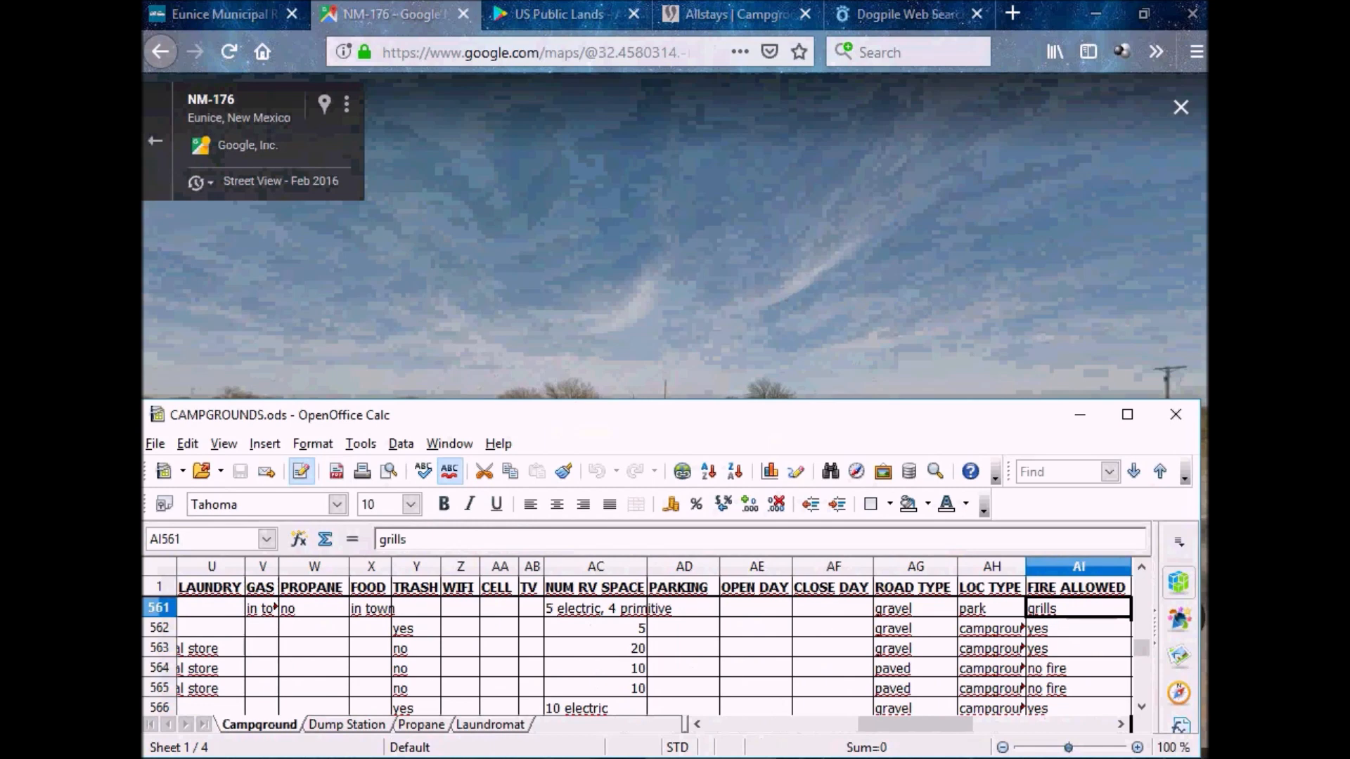
key(Right)
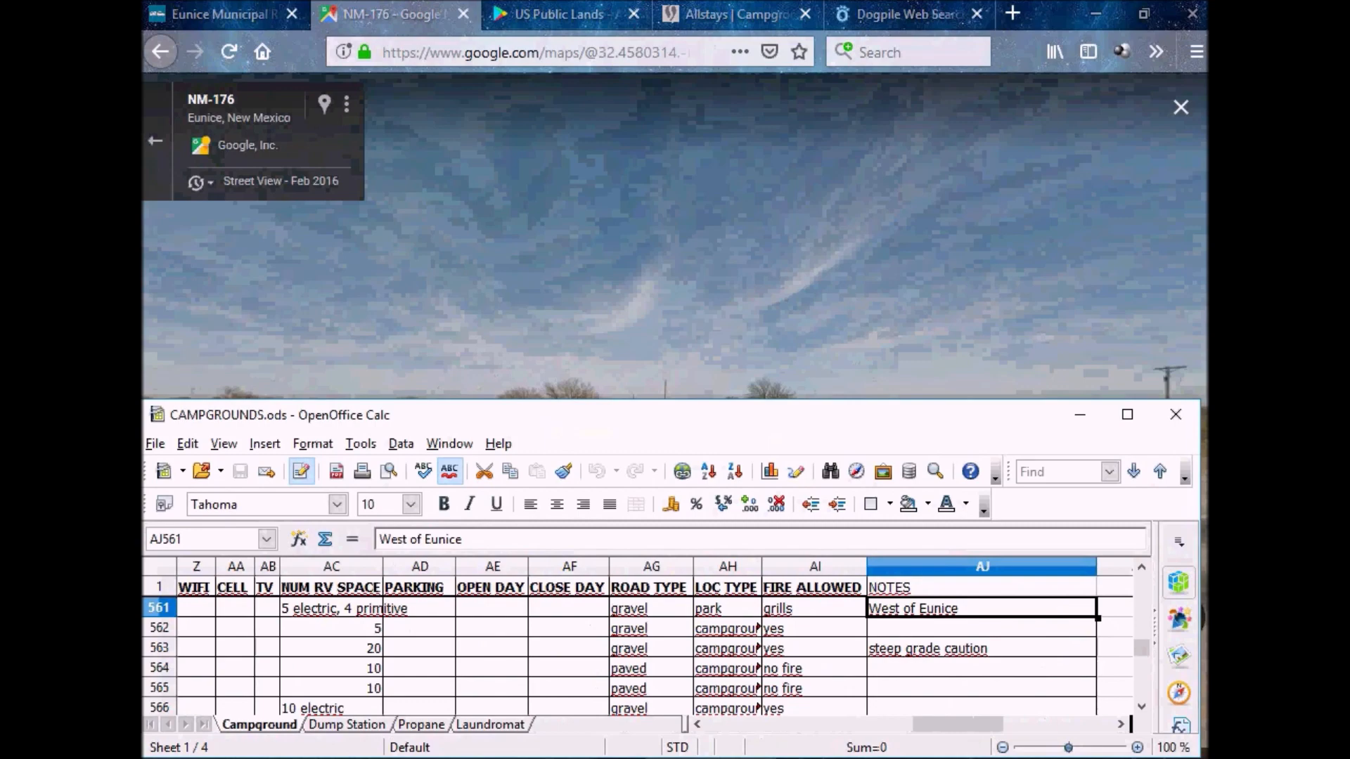
Return to the Google map, switch from satellite to the map layer, and trace the roads west from Eunice to Carlsbad
key(alt+Tab)
scroll(630, 426, down, 3)
scroll(630, 424, down, 3)
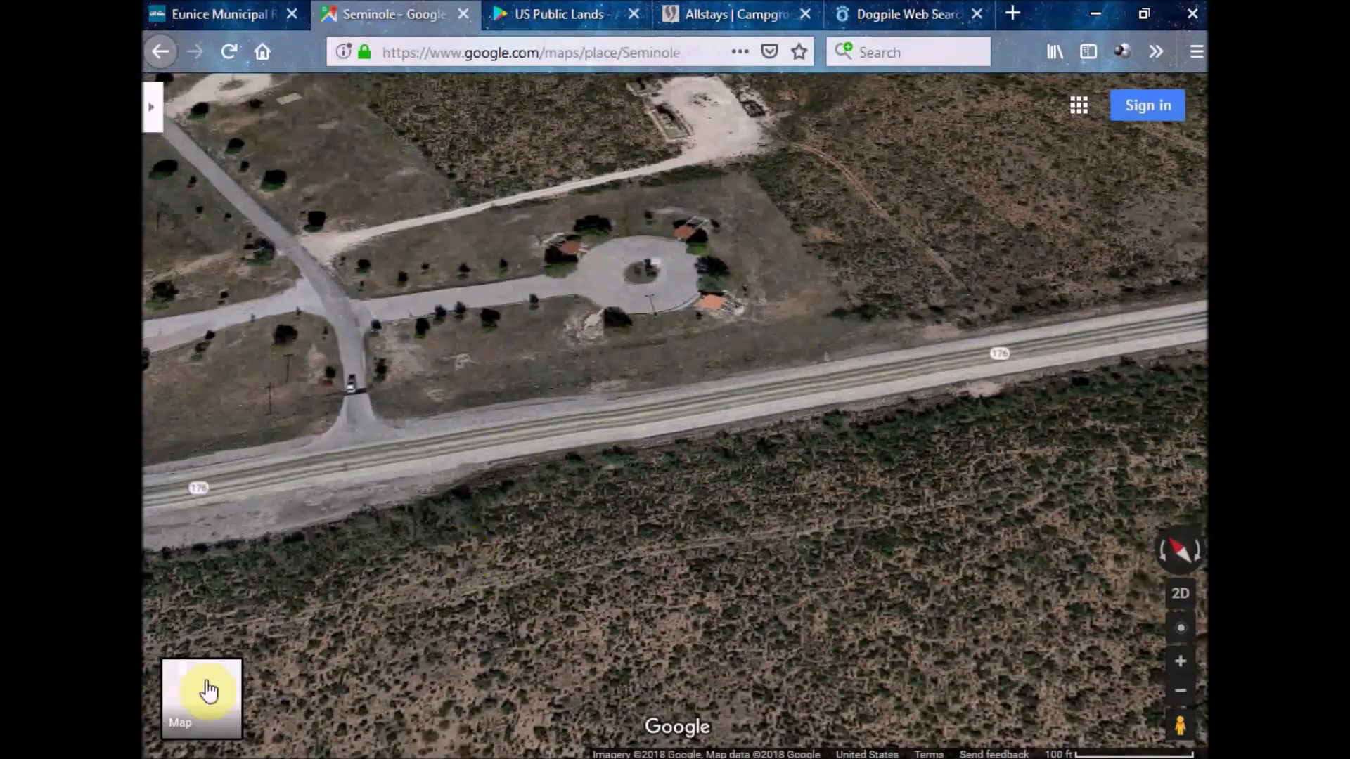
click(208, 693)
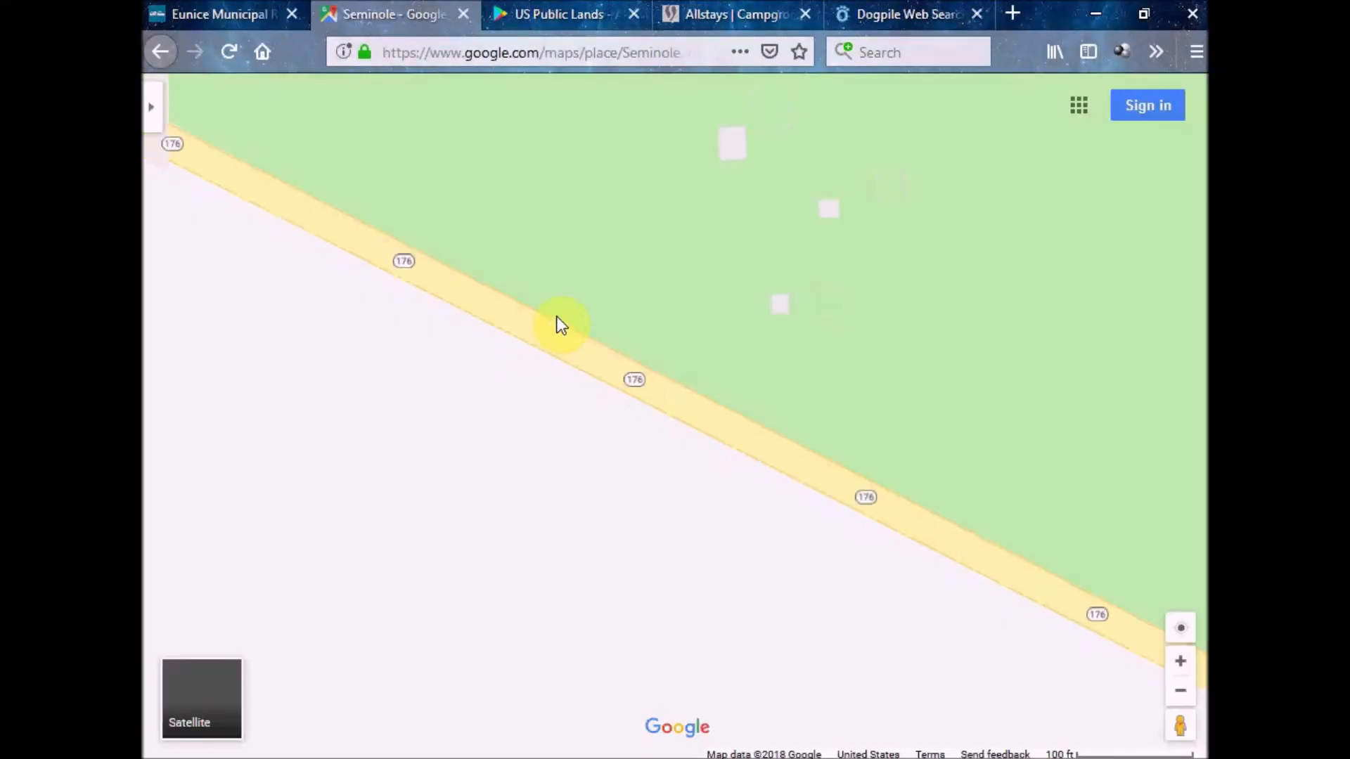
scroll(559, 323, down, 5)
scroll(559, 324, down, 3)
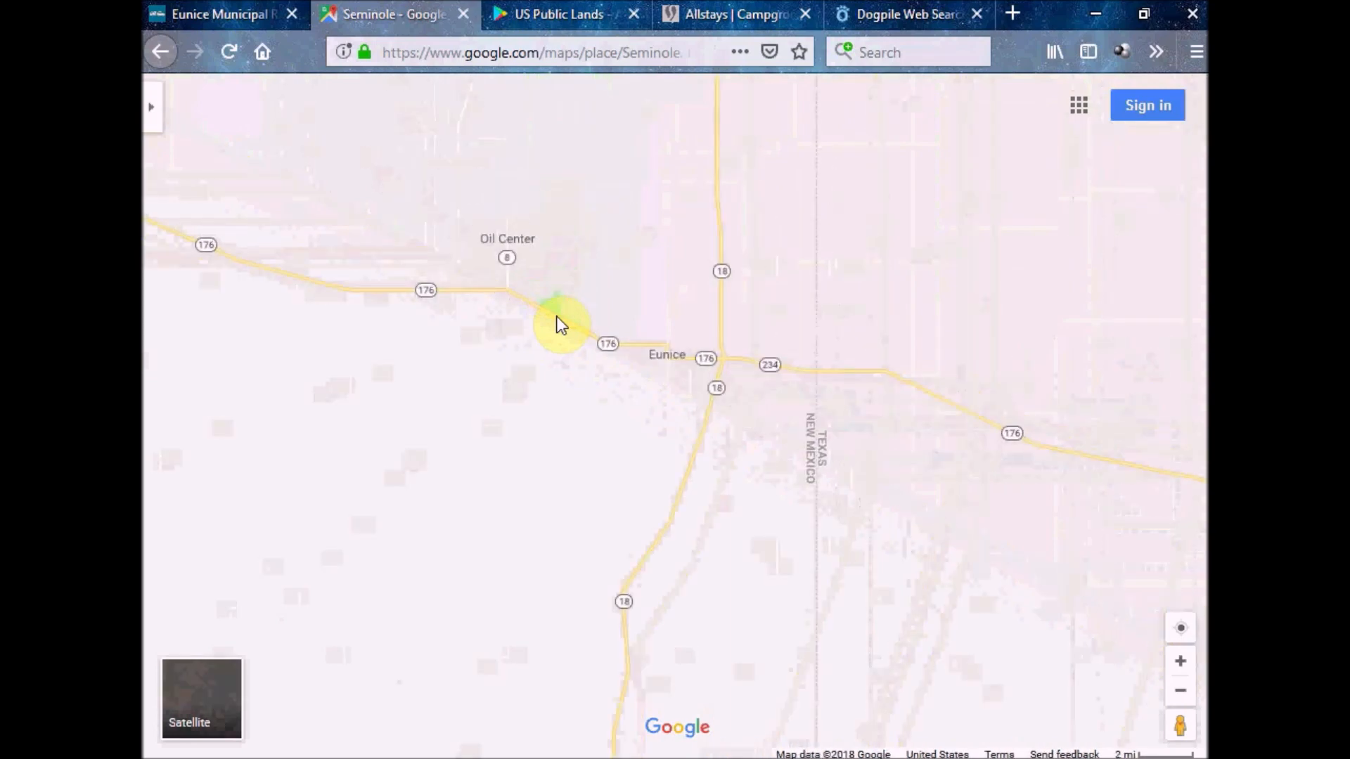
scroll(559, 323, down, 2)
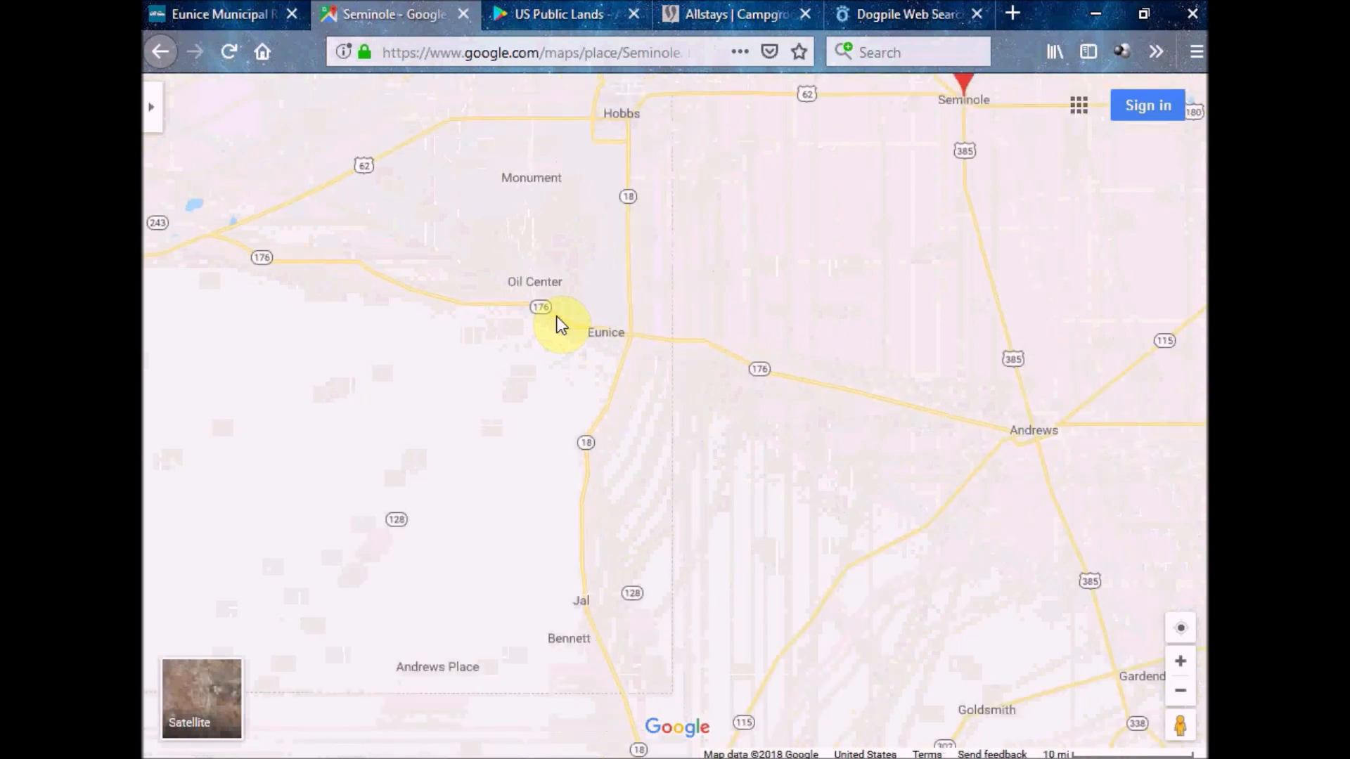
scroll(558, 324, down, 1)
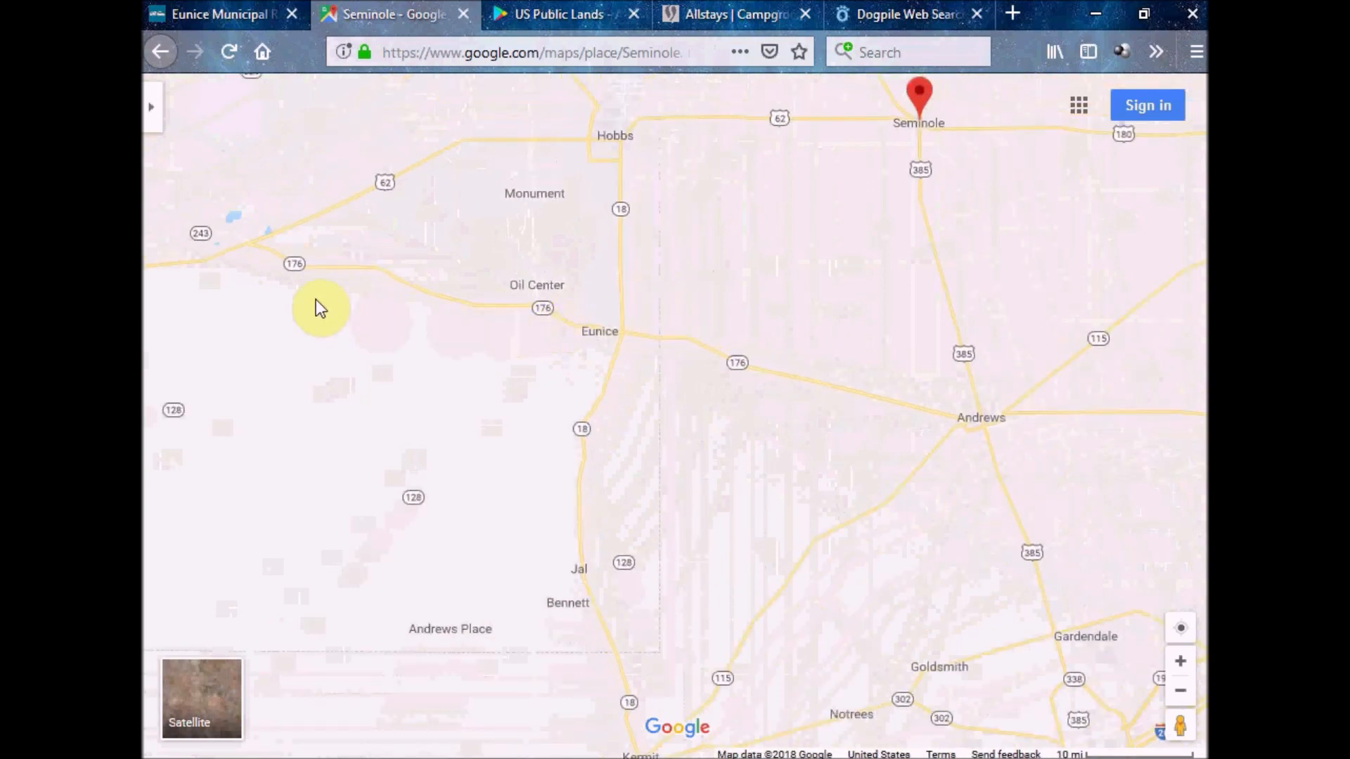
drag(253, 268, 529, 342)
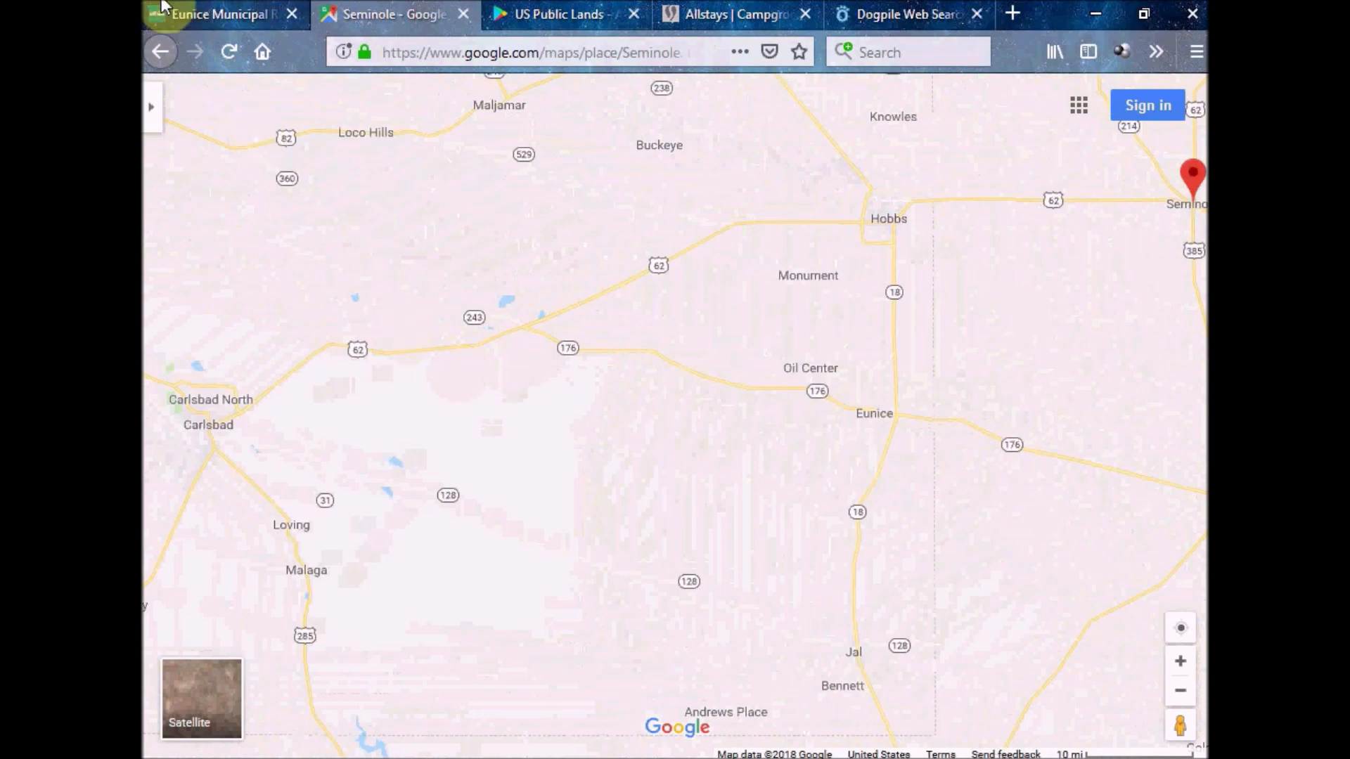
Go back to the Free Campsites map and look for campsites along US 62/180 between Eunice and Carlsbad
click(199, 18)
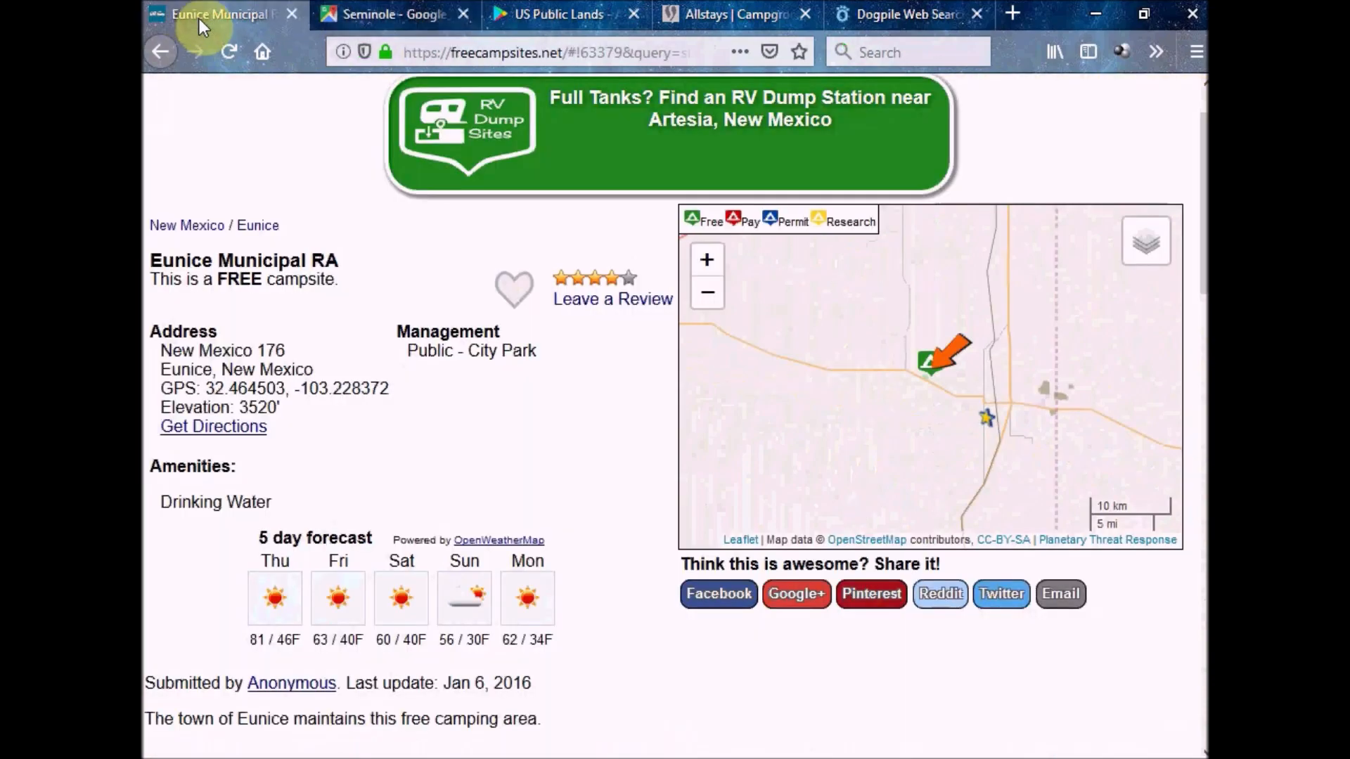
click(161, 52)
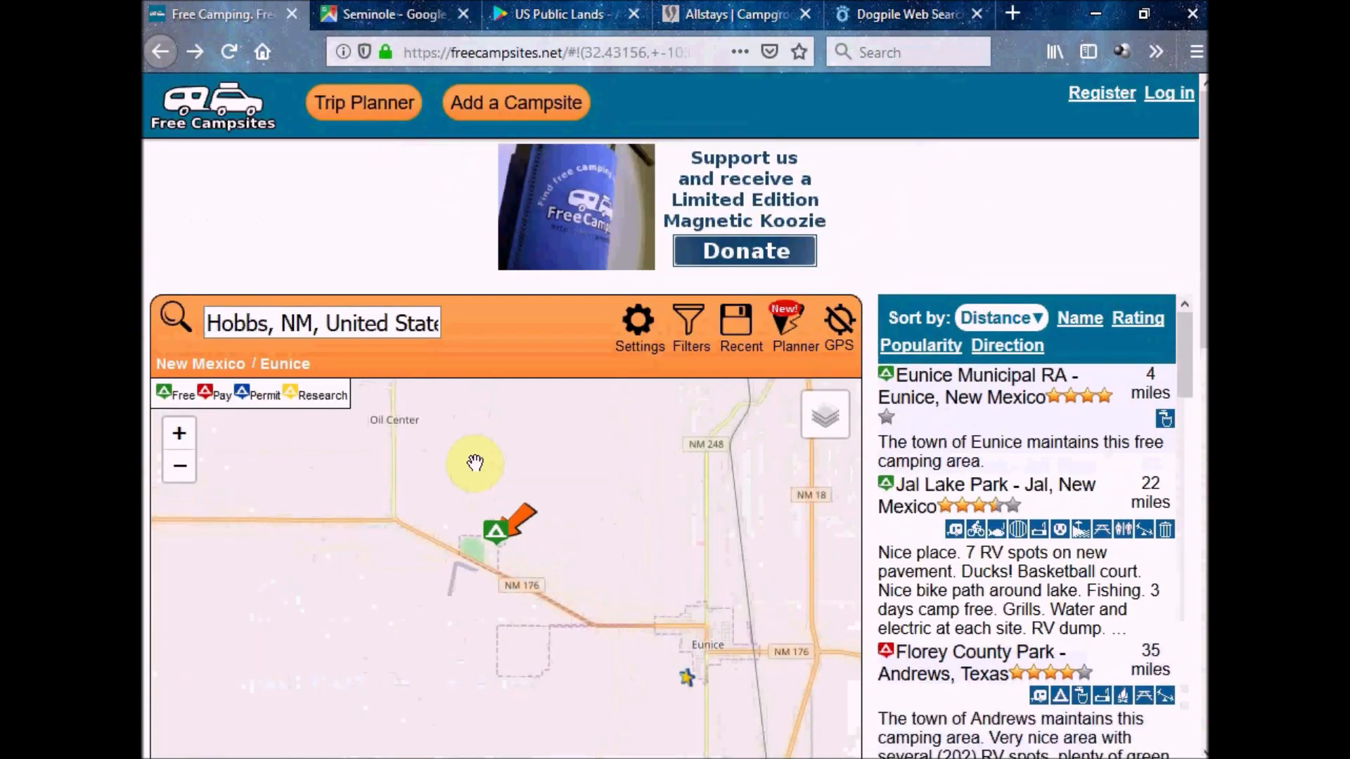
scroll(604, 481, down, 2)
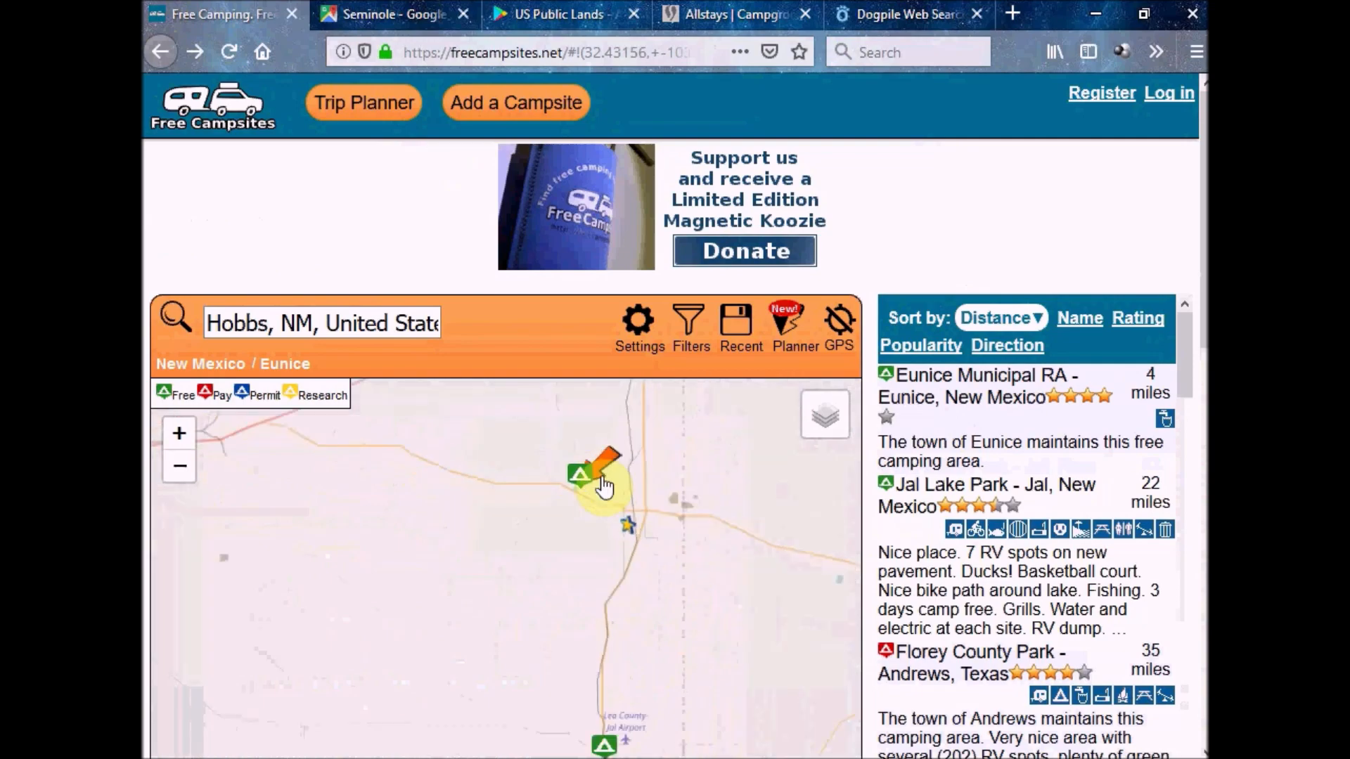
scroll(604, 485, down, 1)
drag(437, 518, 567, 609)
scroll(554, 582, up, 1)
scroll(551, 544, up, 1)
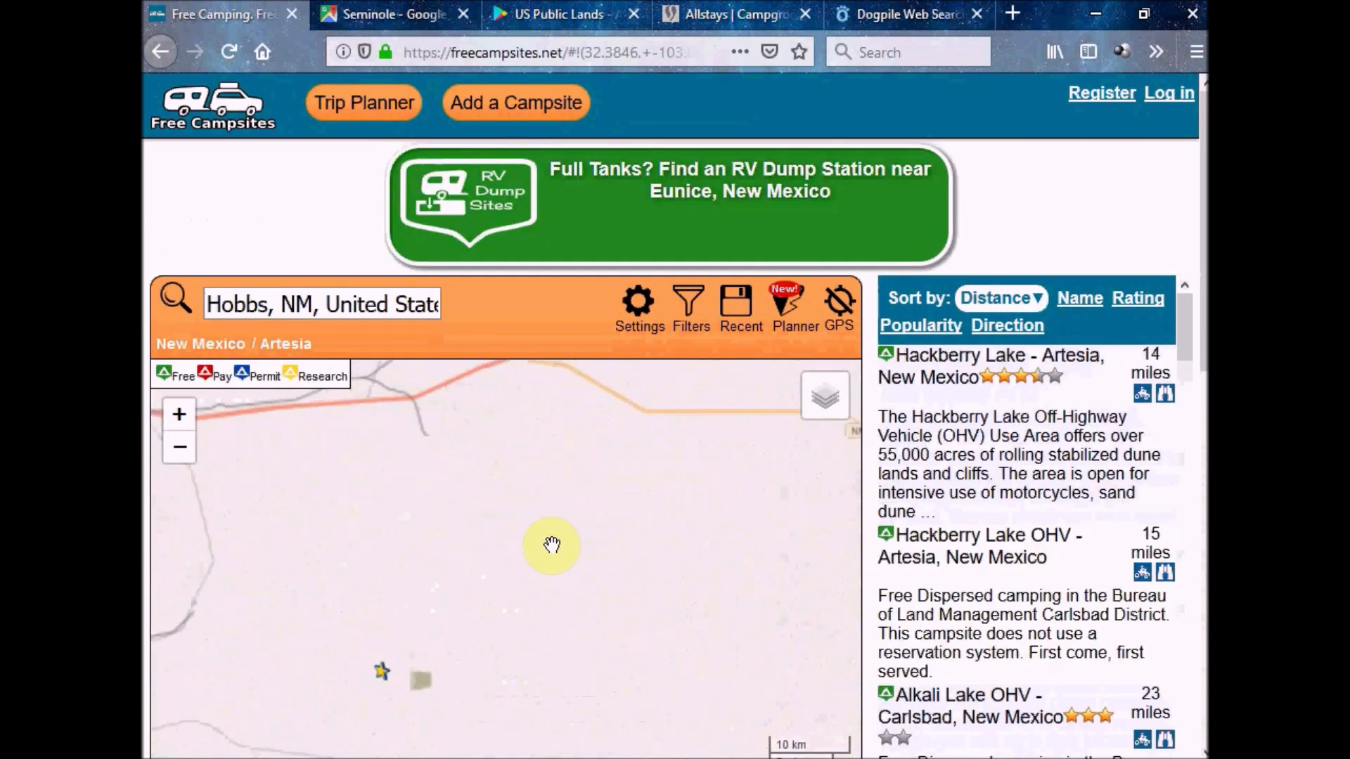
drag(535, 515, 545, 653)
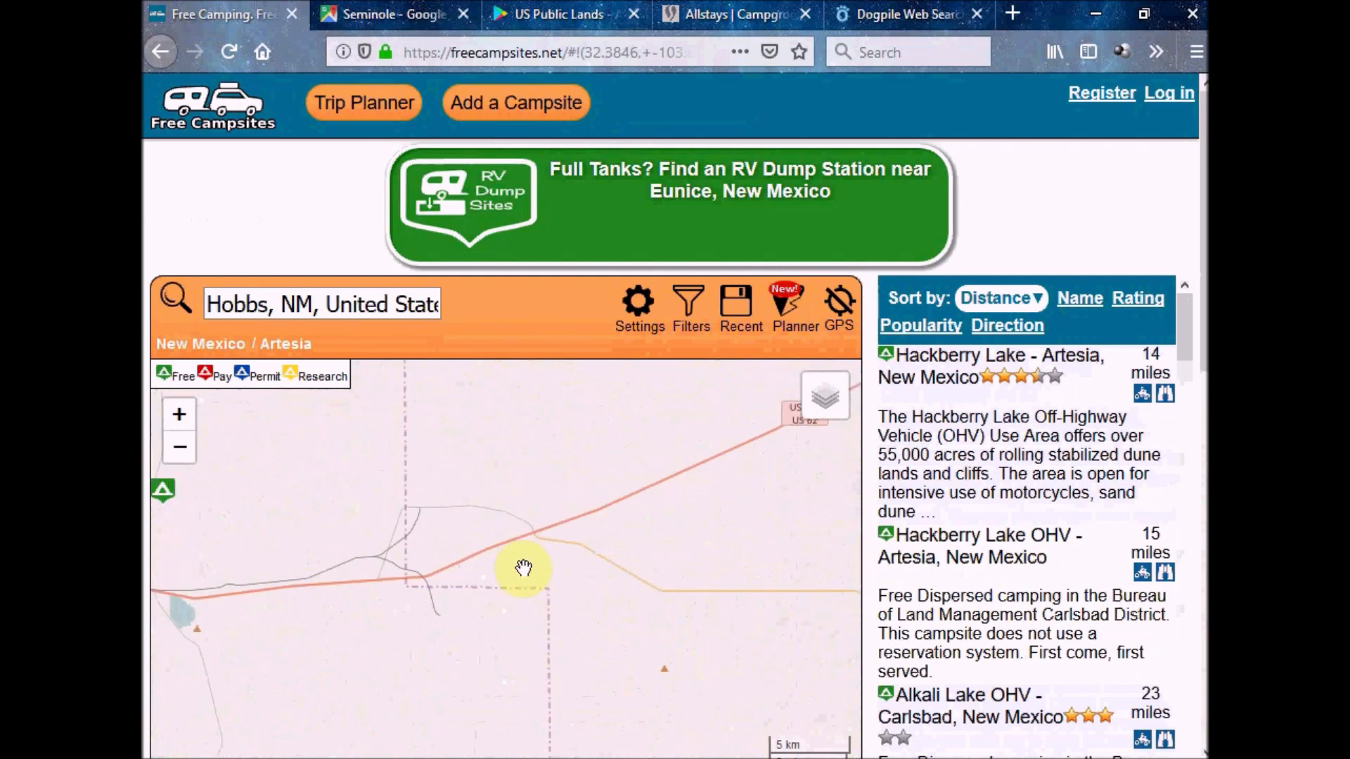
drag(362, 610, 702, 575)
drag(515, 605, 586, 582)
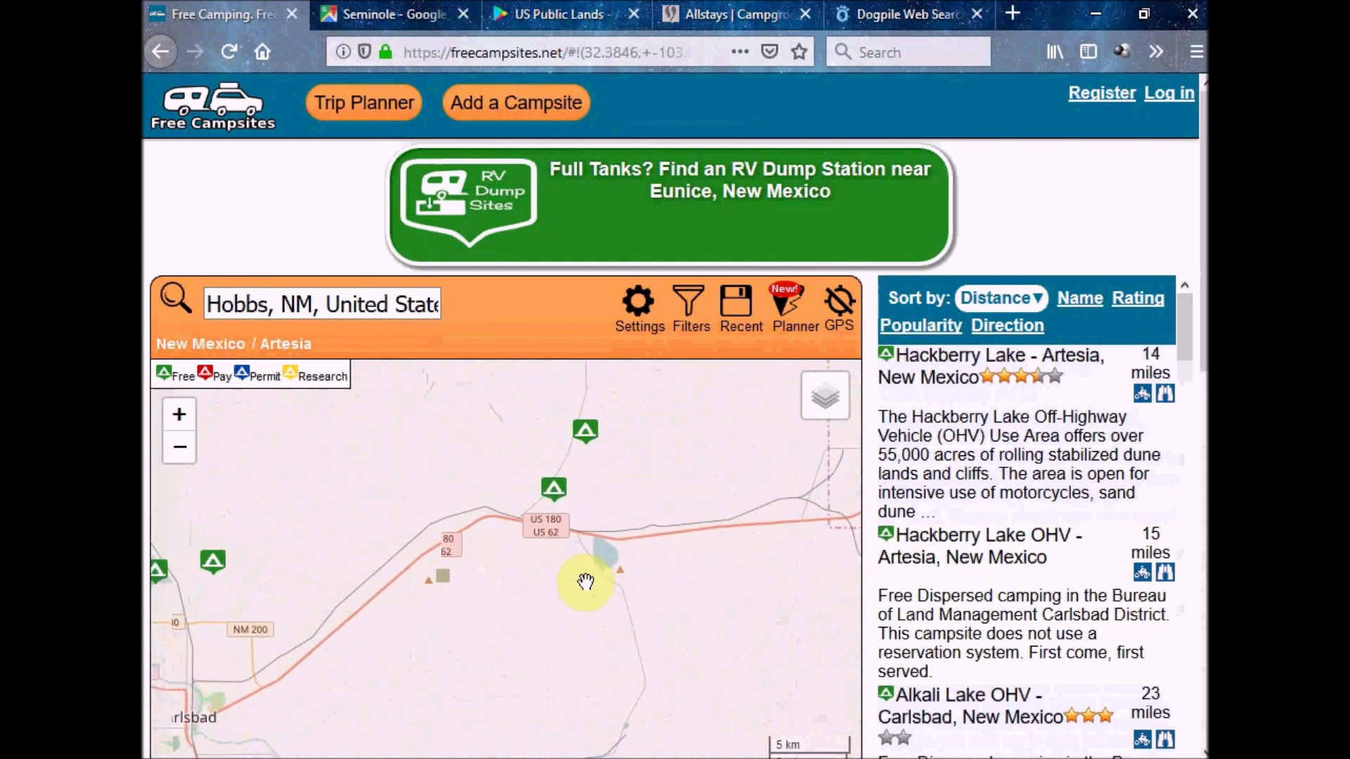
Open the Hackberry Lake campsite's details from its map marker, and switch to the Allstays campground site
click(554, 498)
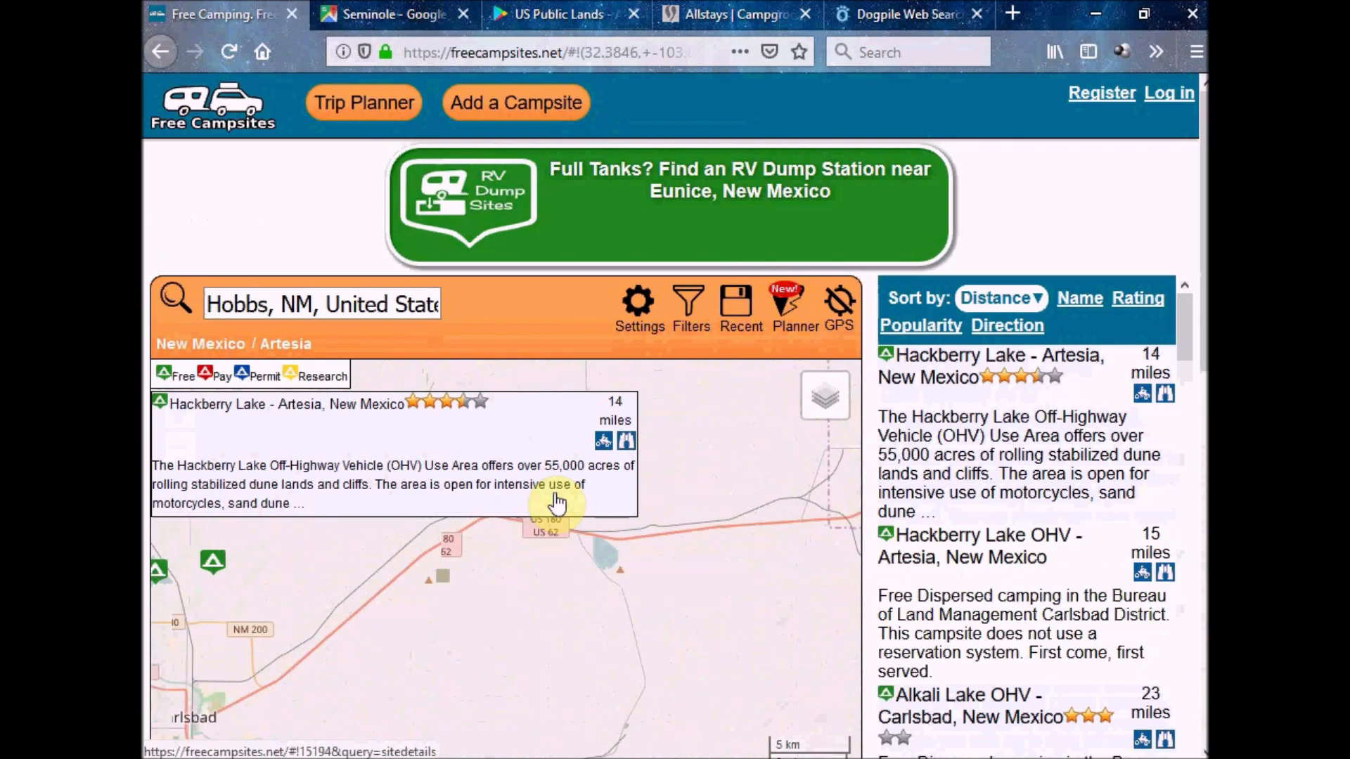
click(553, 503)
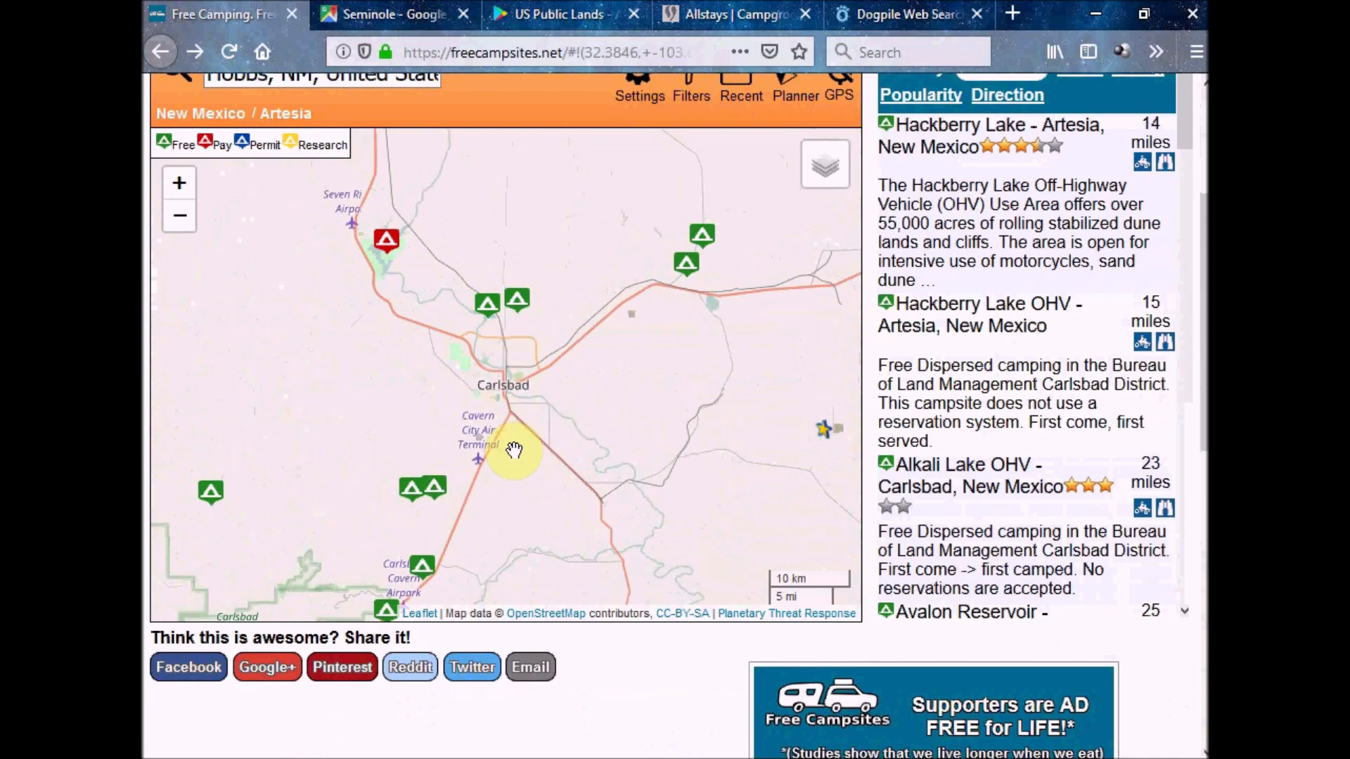
click(734, 14)
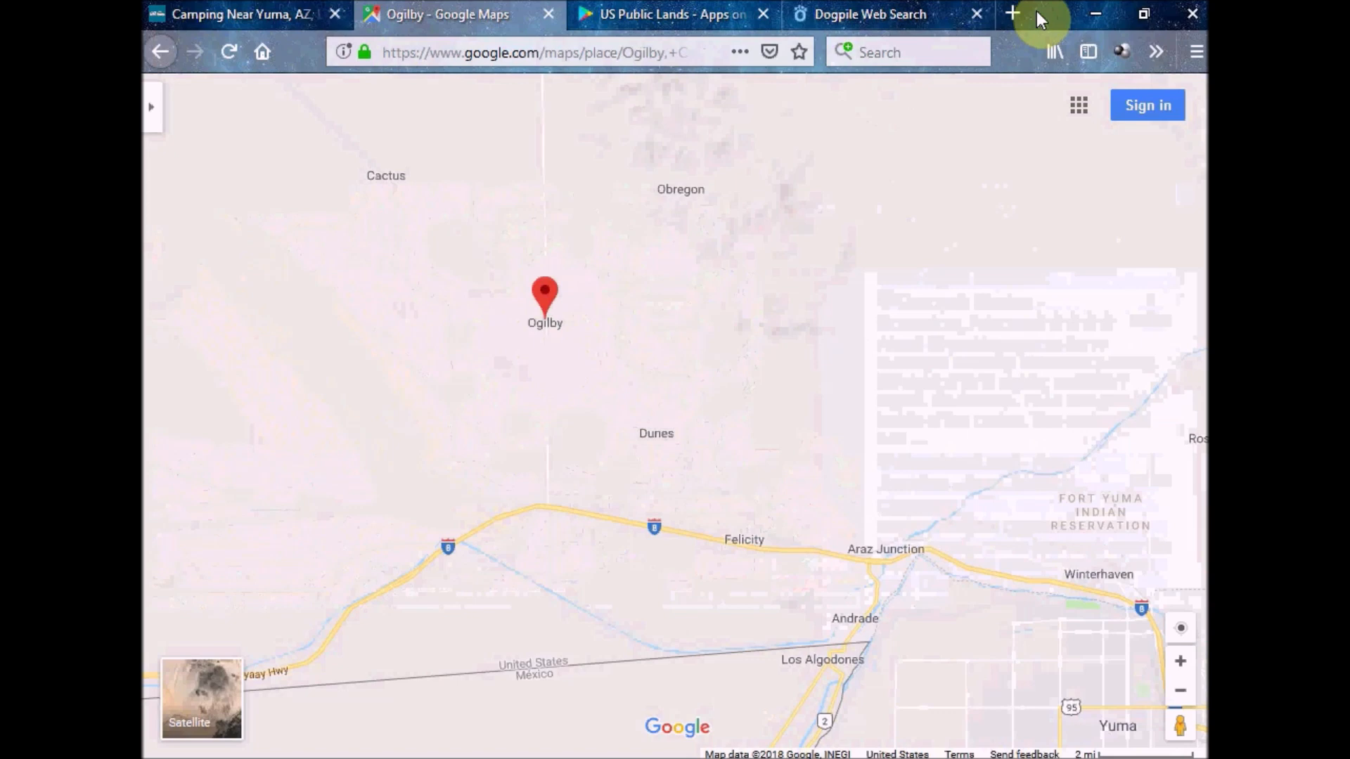
Focus the Google map on the area around Ogilby and show it as satellite imagery
scroll(587, 357, up, 1)
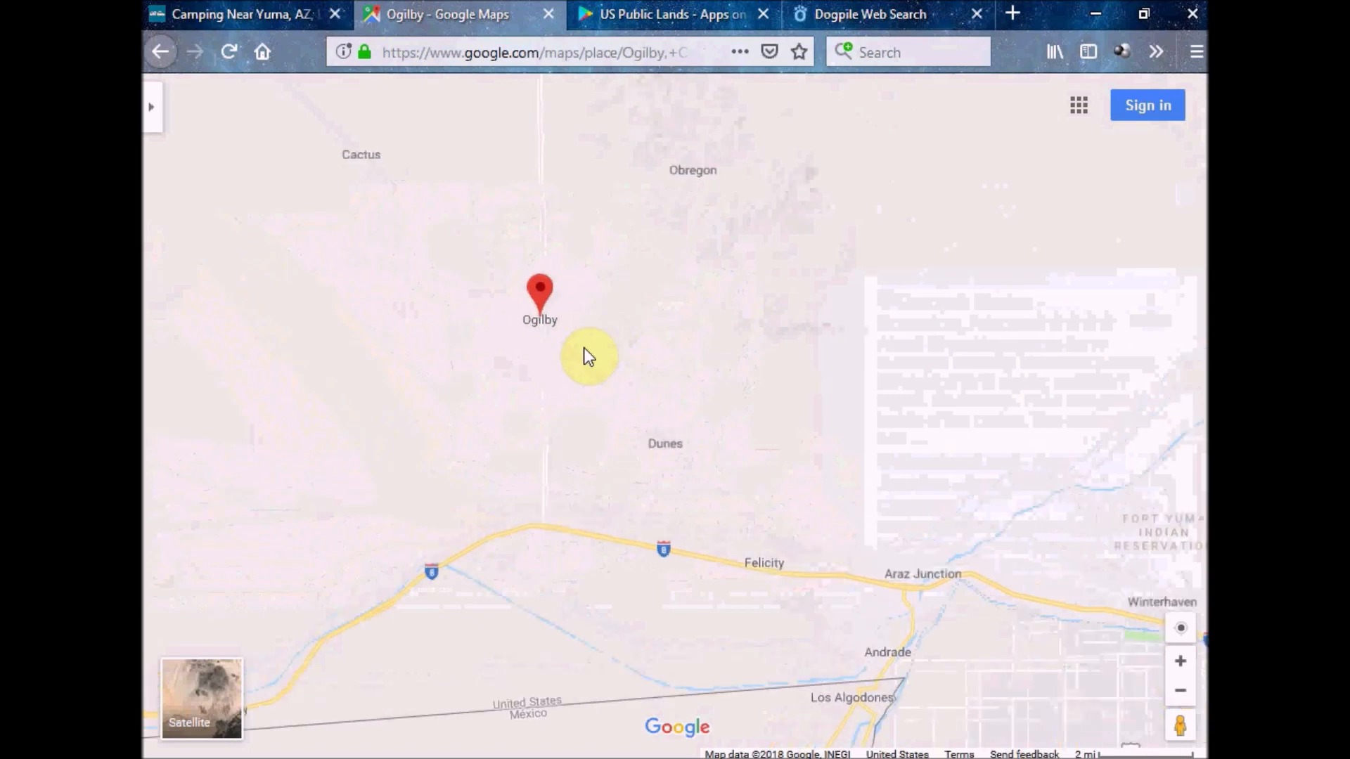
scroll(586, 357, up, 3)
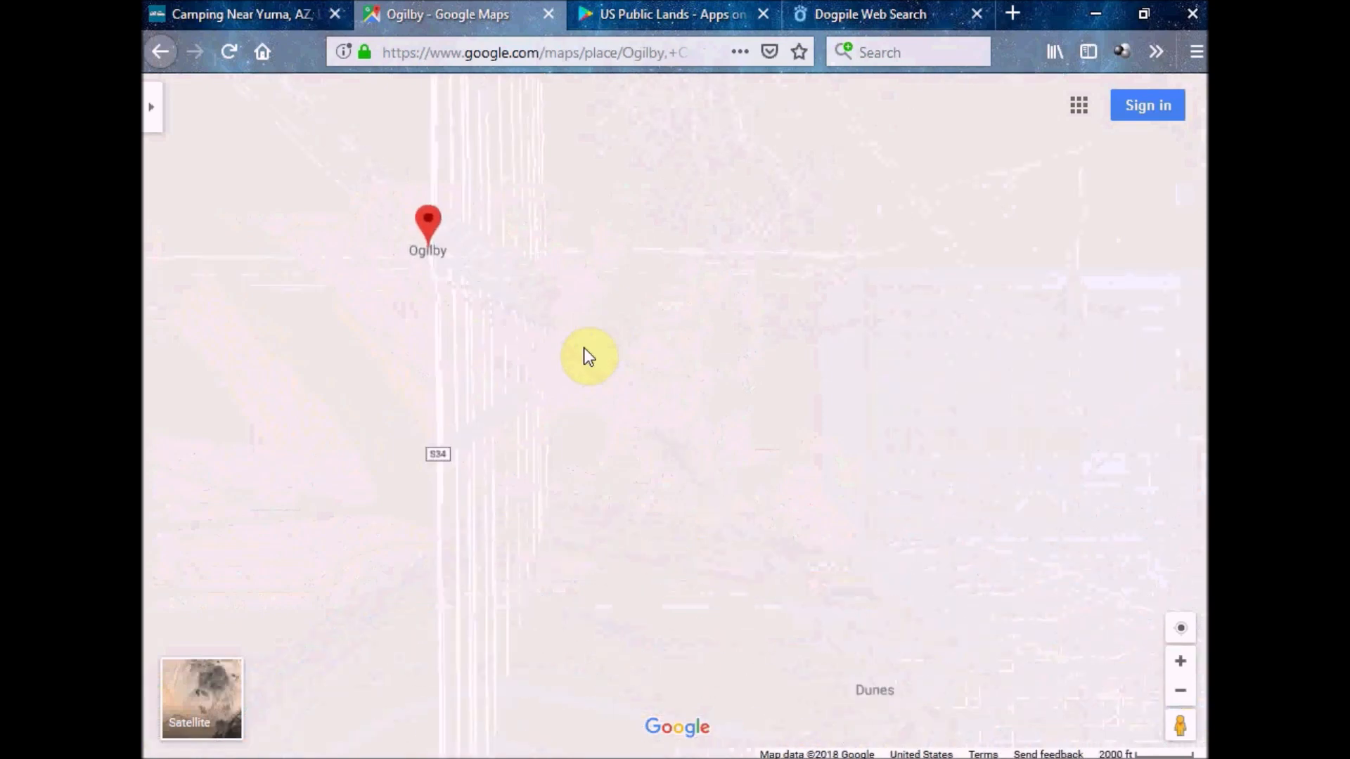
drag(591, 323, 582, 507)
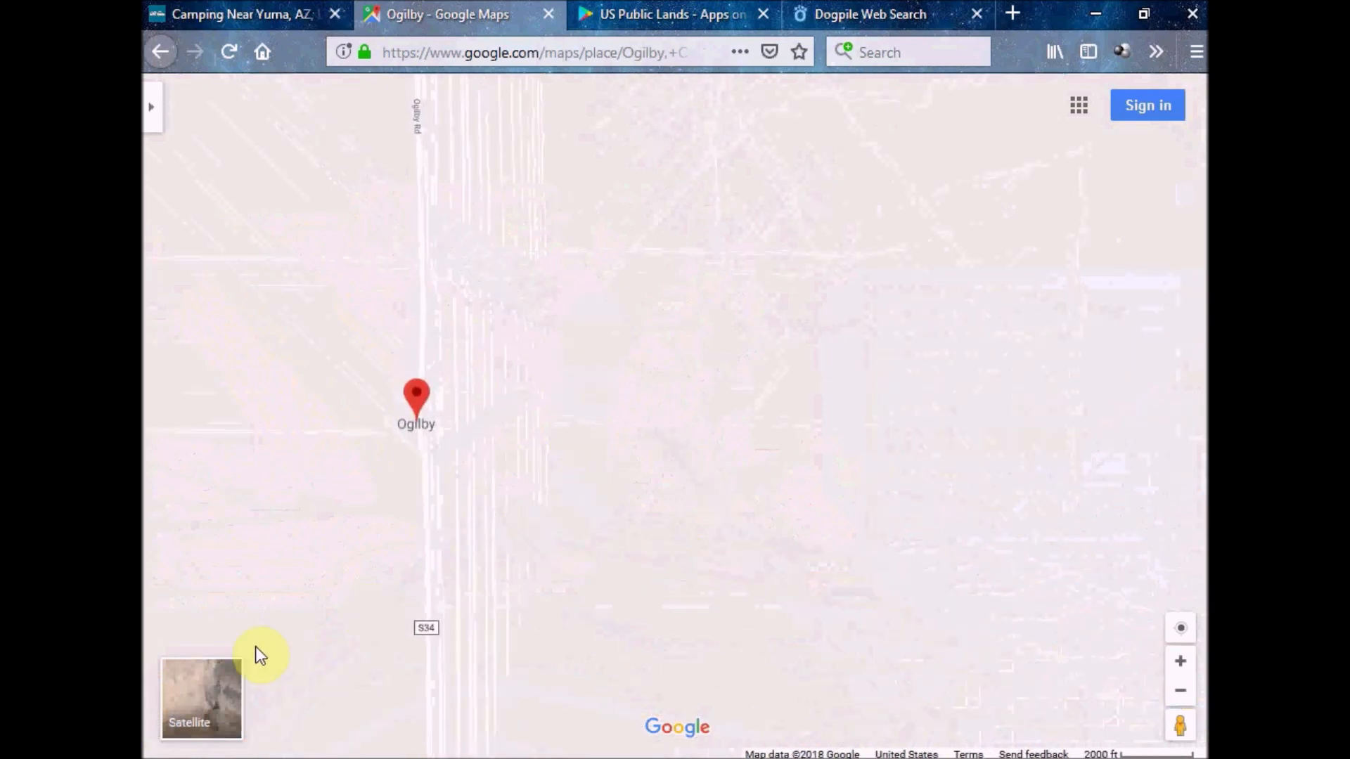
click(210, 696)
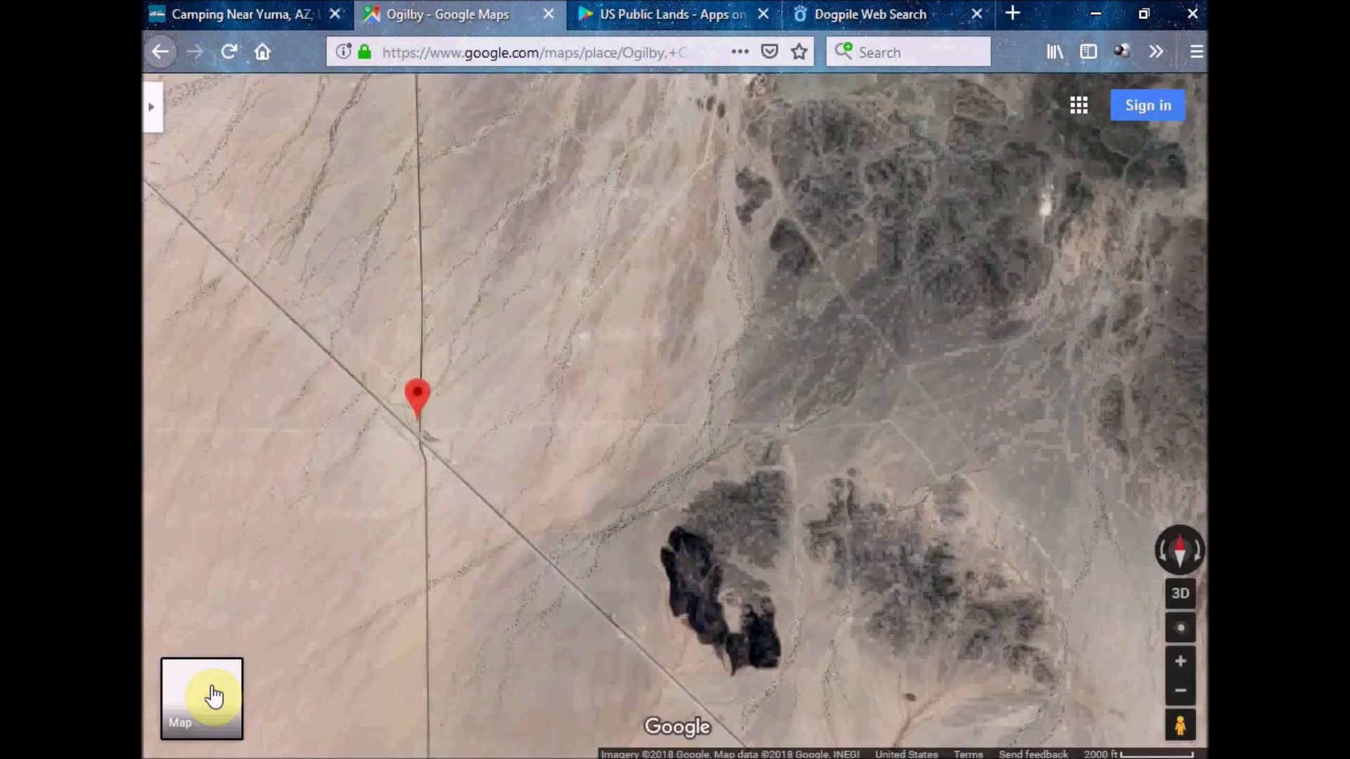
Examine the satellite terrain northeast of Ogilby up to American Girl Mine Rd for possible camping spots
drag(606, 414, 541, 471)
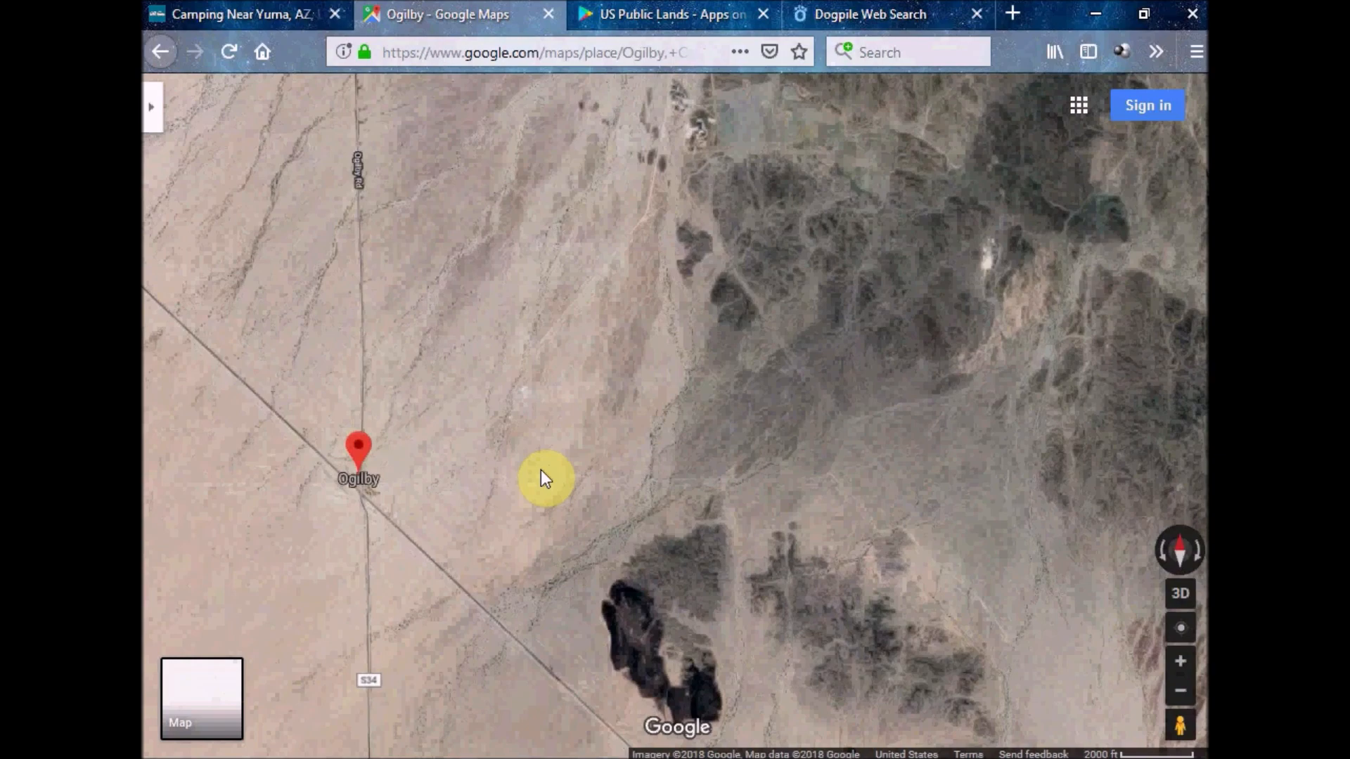
scroll(542, 472, up, 3)
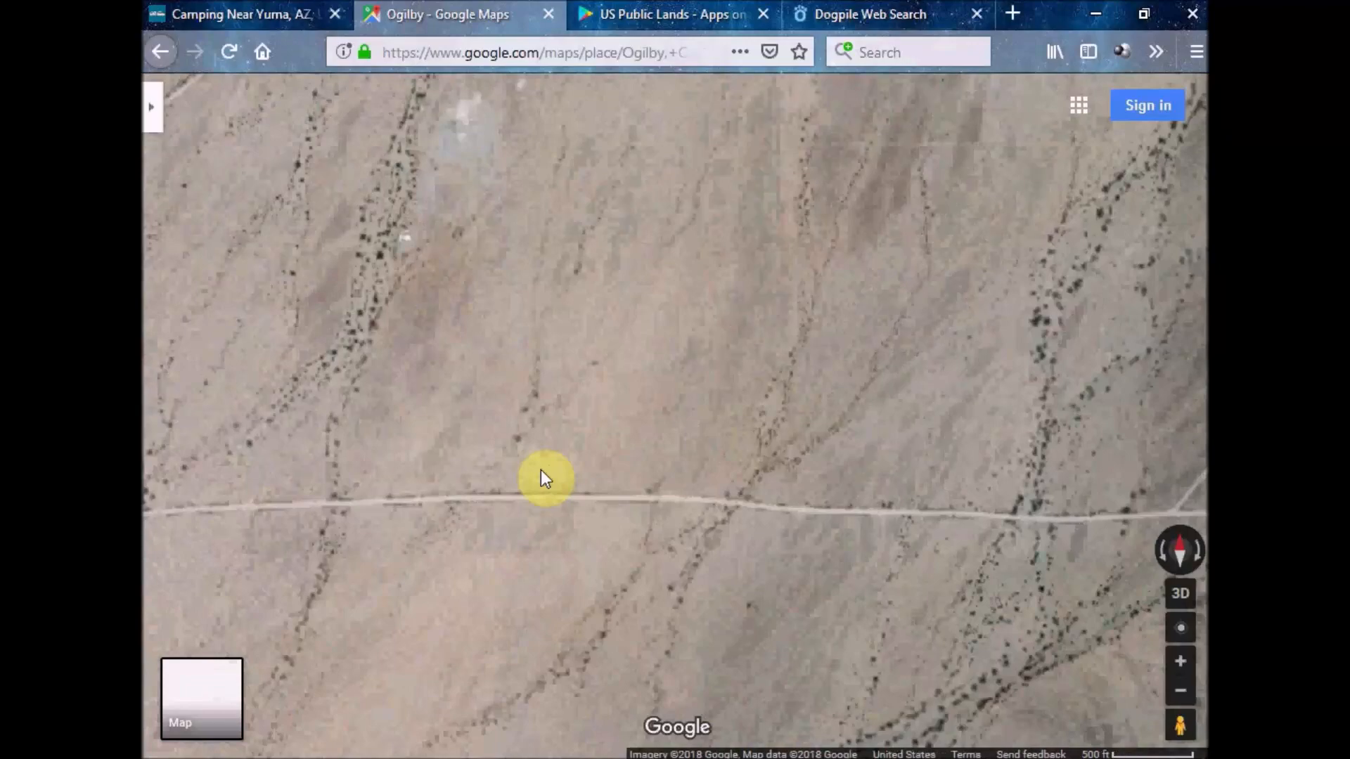
scroll(543, 476, up, 2)
drag(675, 344, 603, 599)
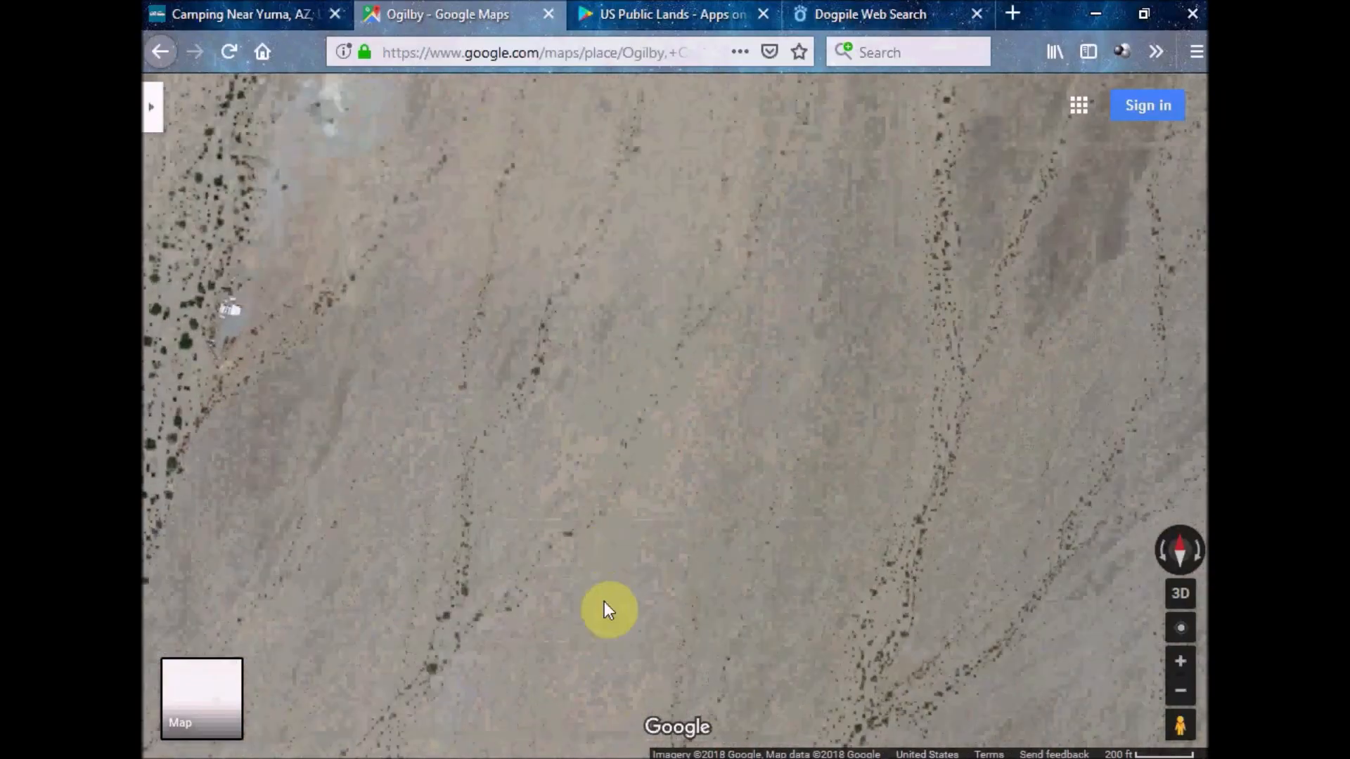
drag(647, 403, 566, 576)
drag(557, 373, 542, 637)
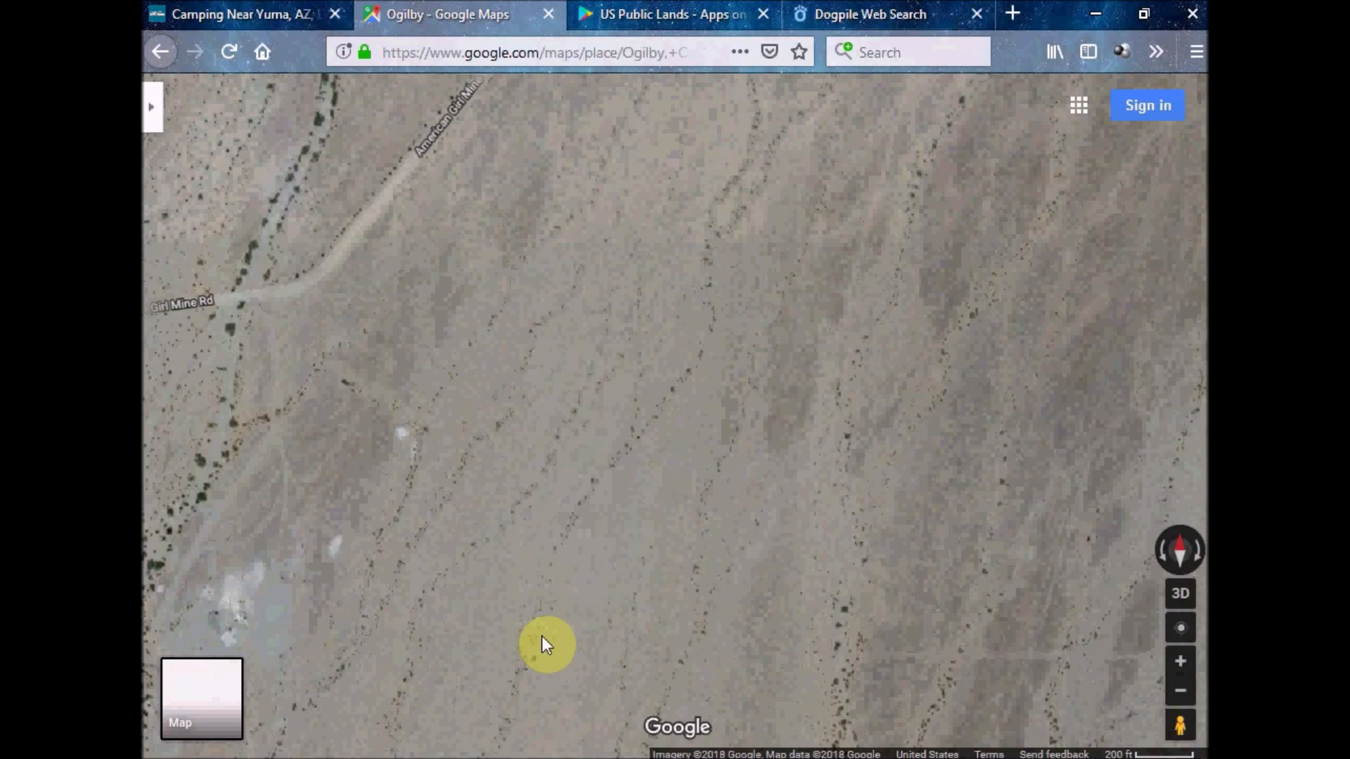
View the US Public Lands app's Google Play listing, and return to a wider satellite view of the Ogilby area
click(661, 14)
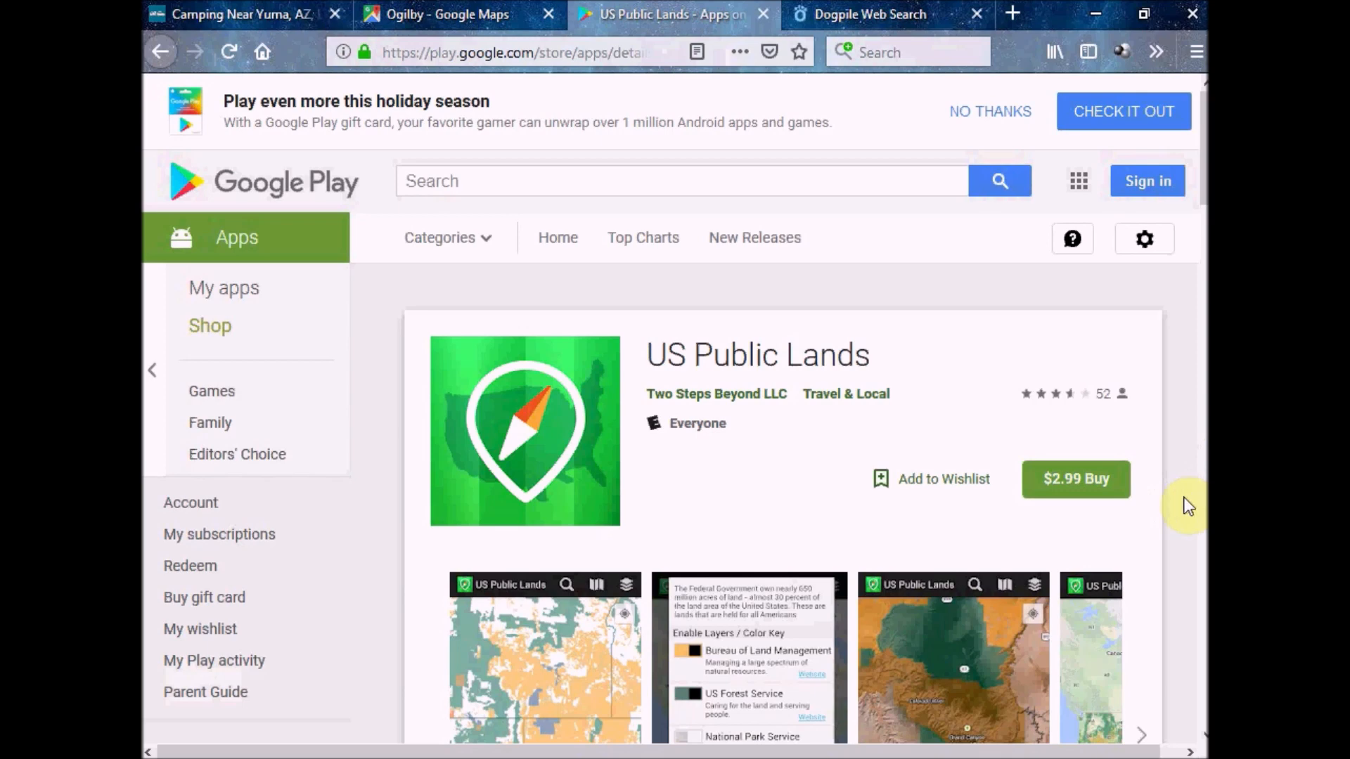
click(463, 15)
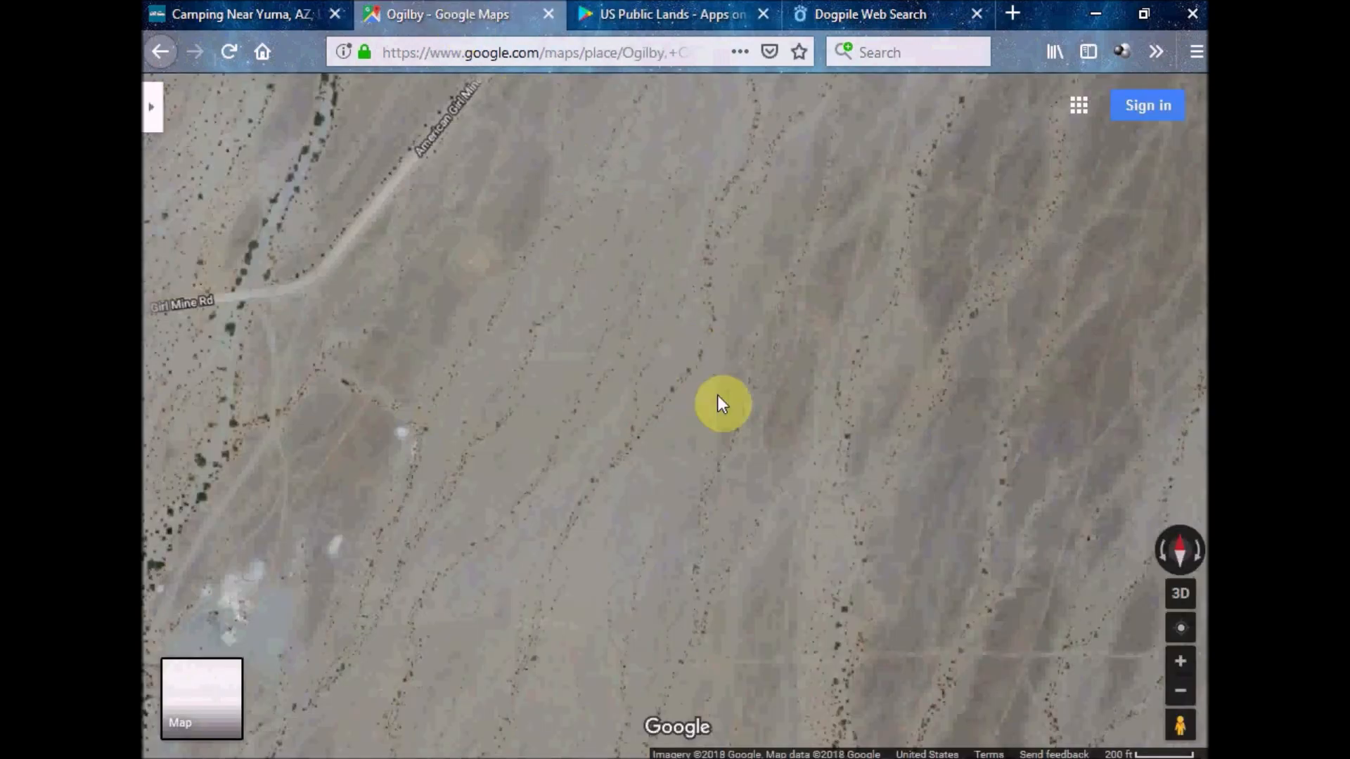
scroll(717, 396, down, 2)
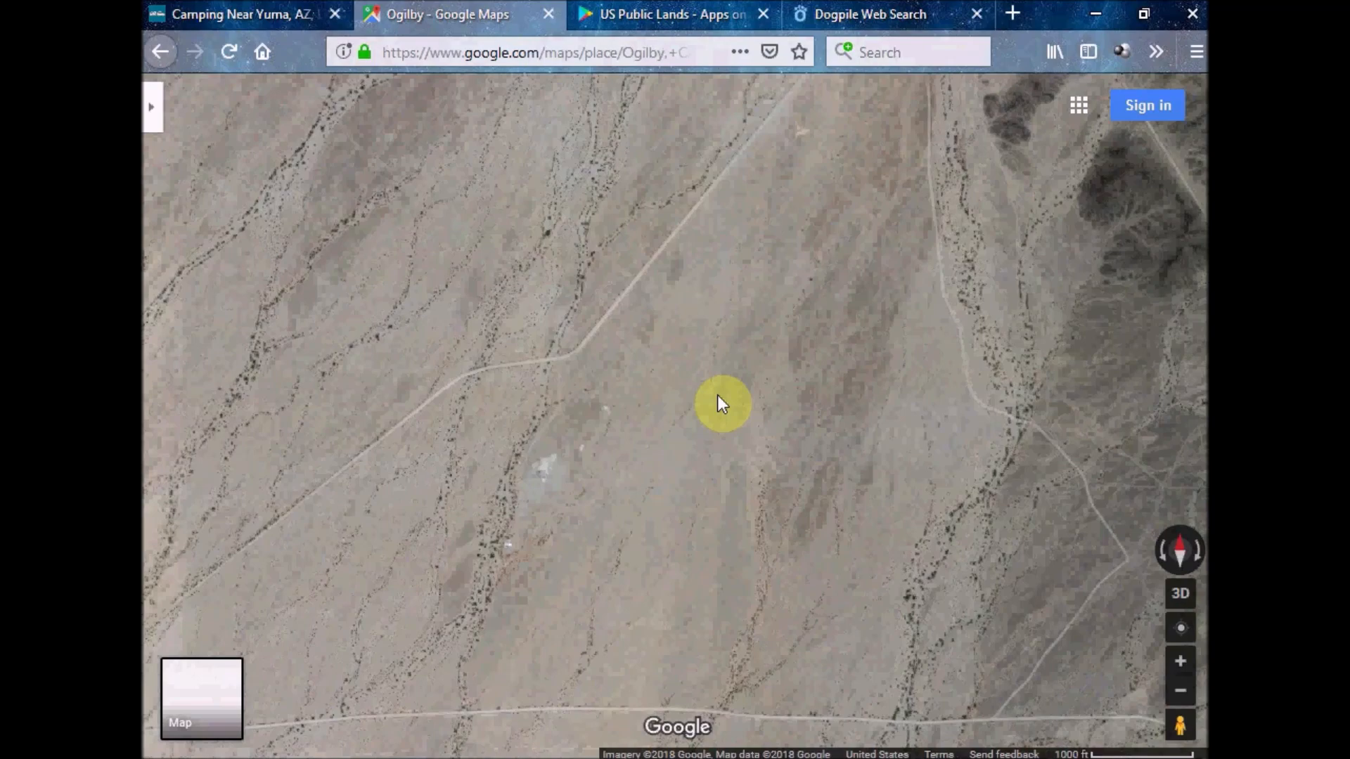
scroll(717, 395, down, 1)
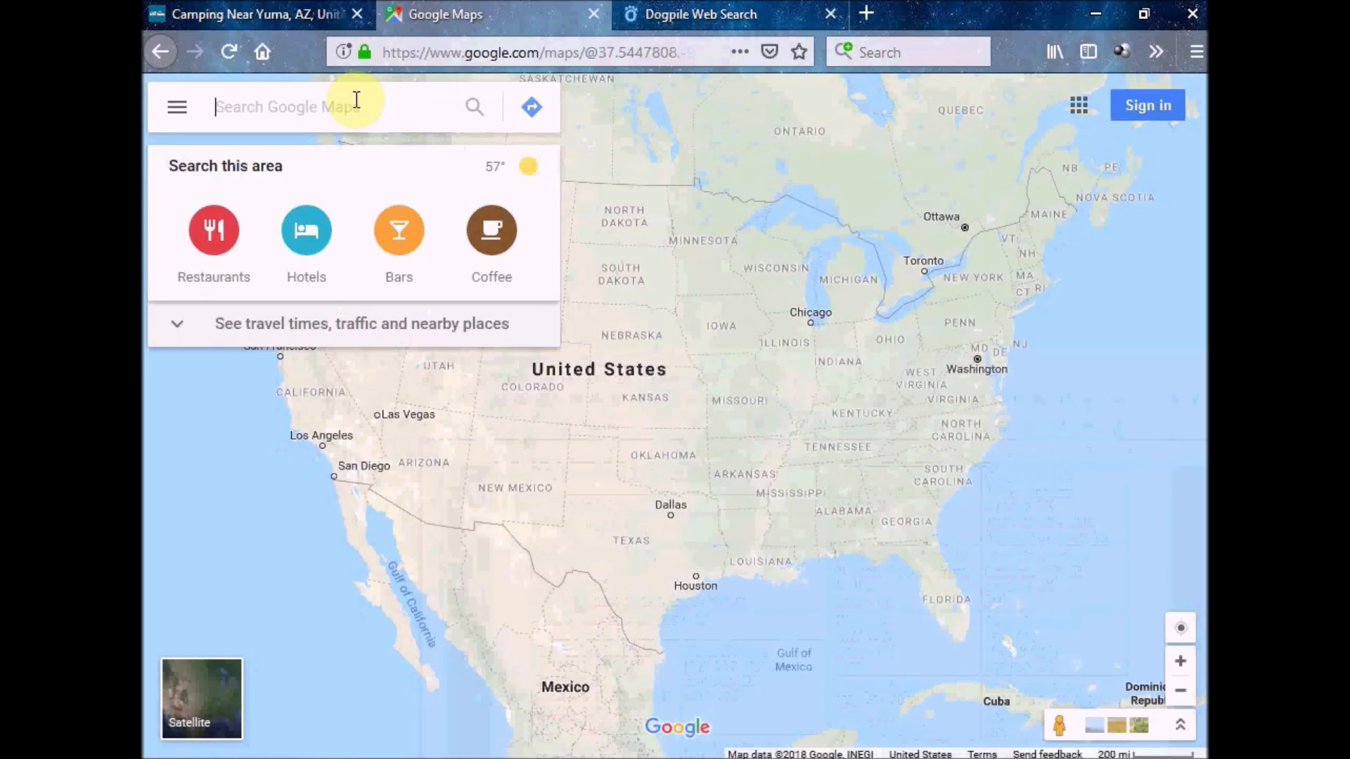
Search Google Maps for Hobbs, NM and open the city's map
text(hobb)
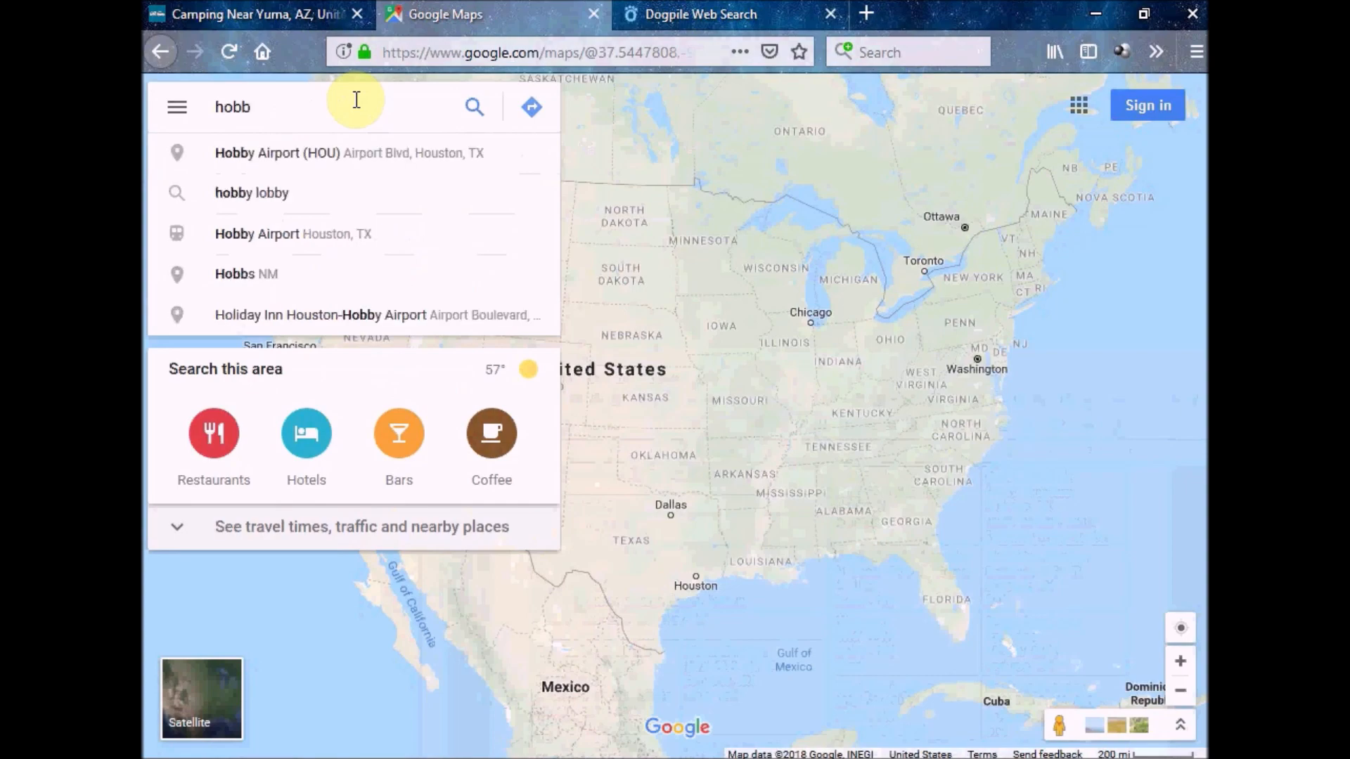
text(s)
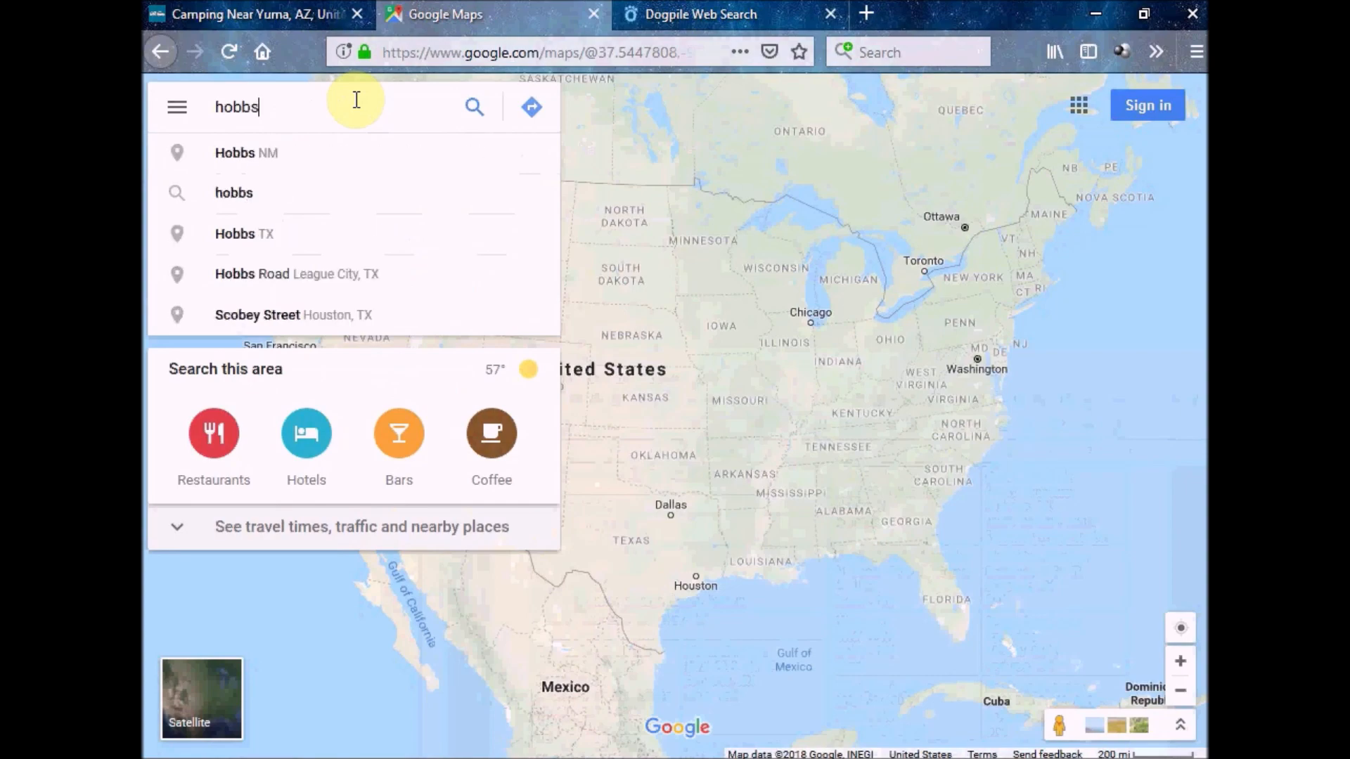
click(259, 152)
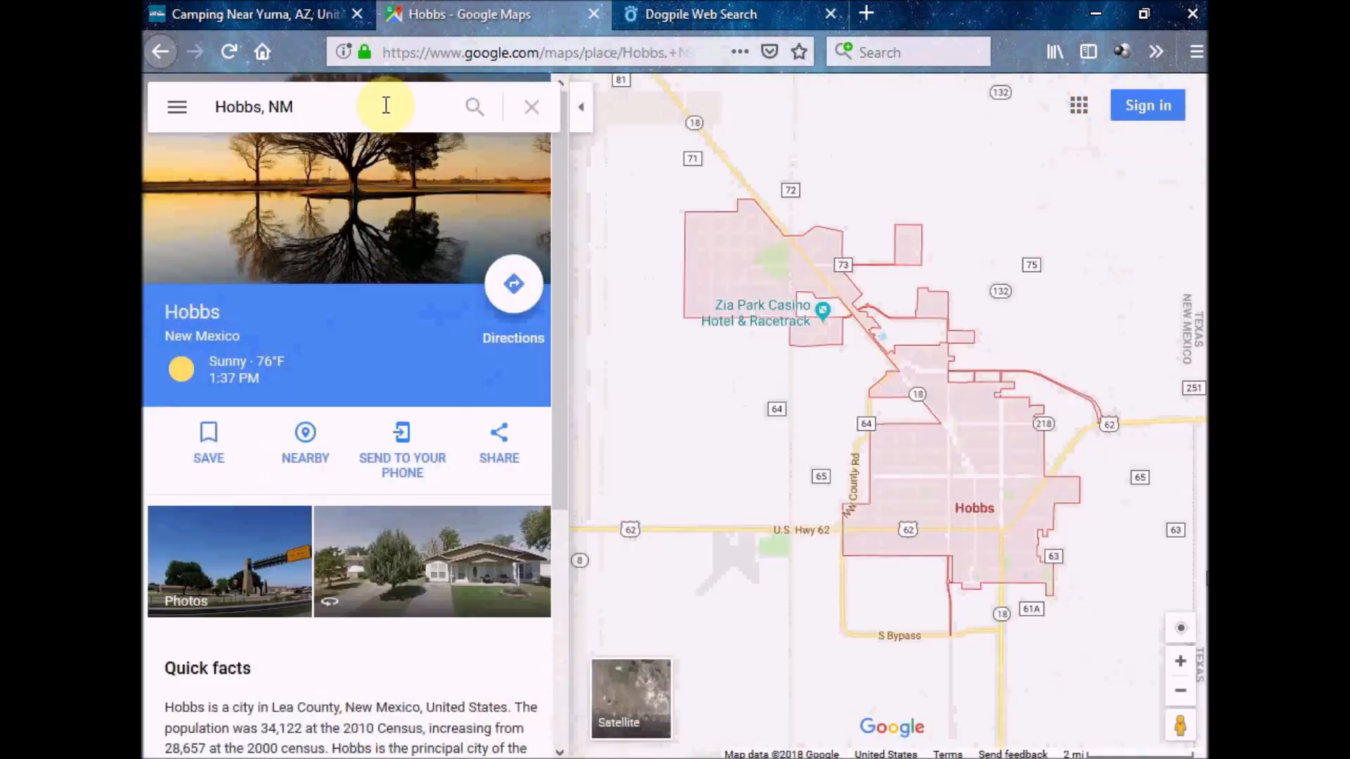
Search for a laundromat near Hobbs, NM and browse the listed laundries
click(386, 105)
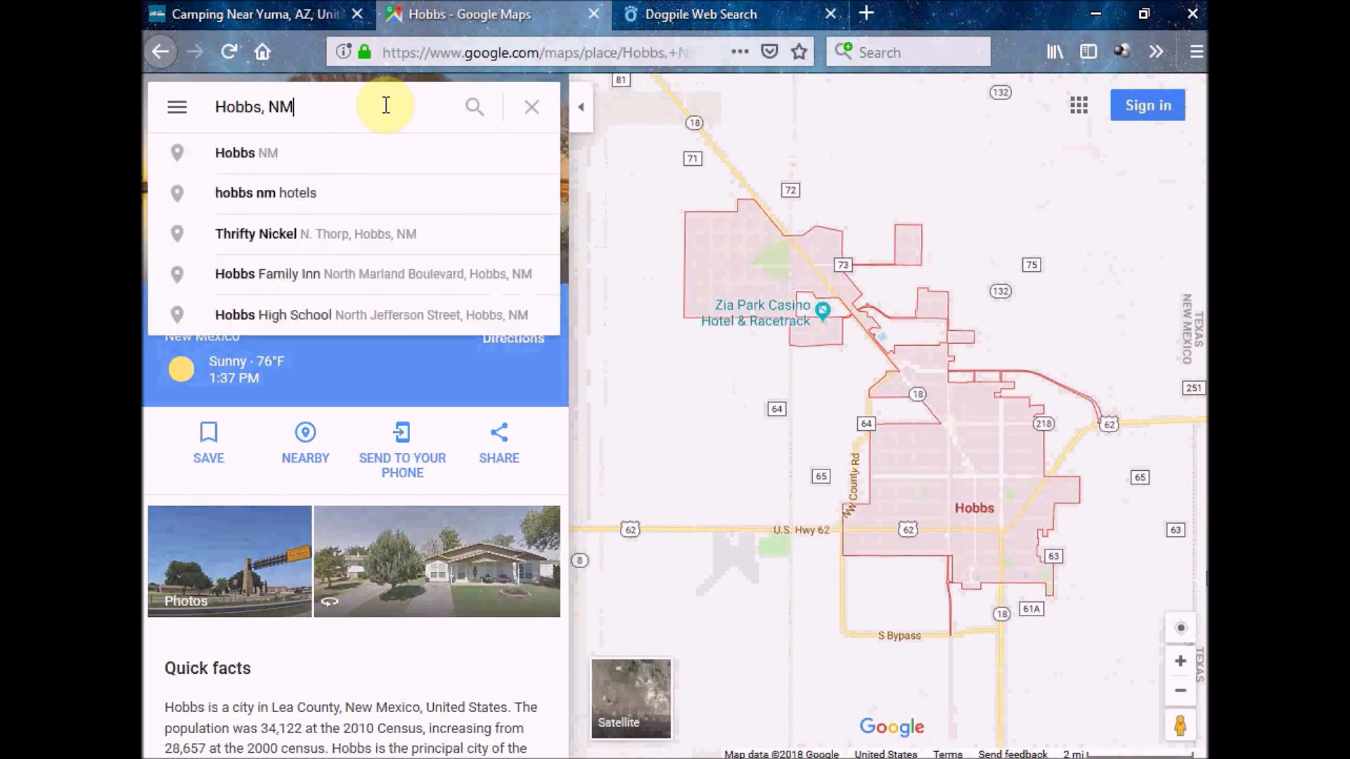
text(laun)
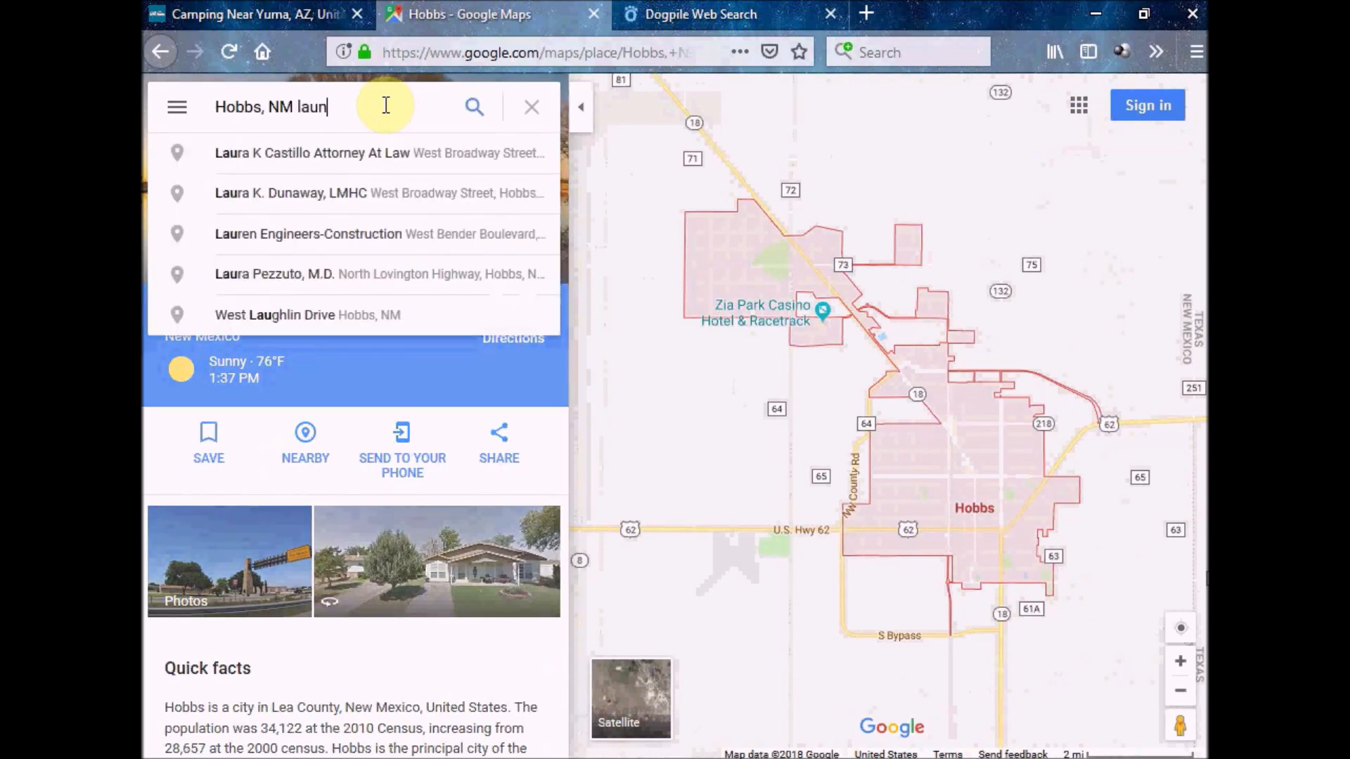
text(dromat)
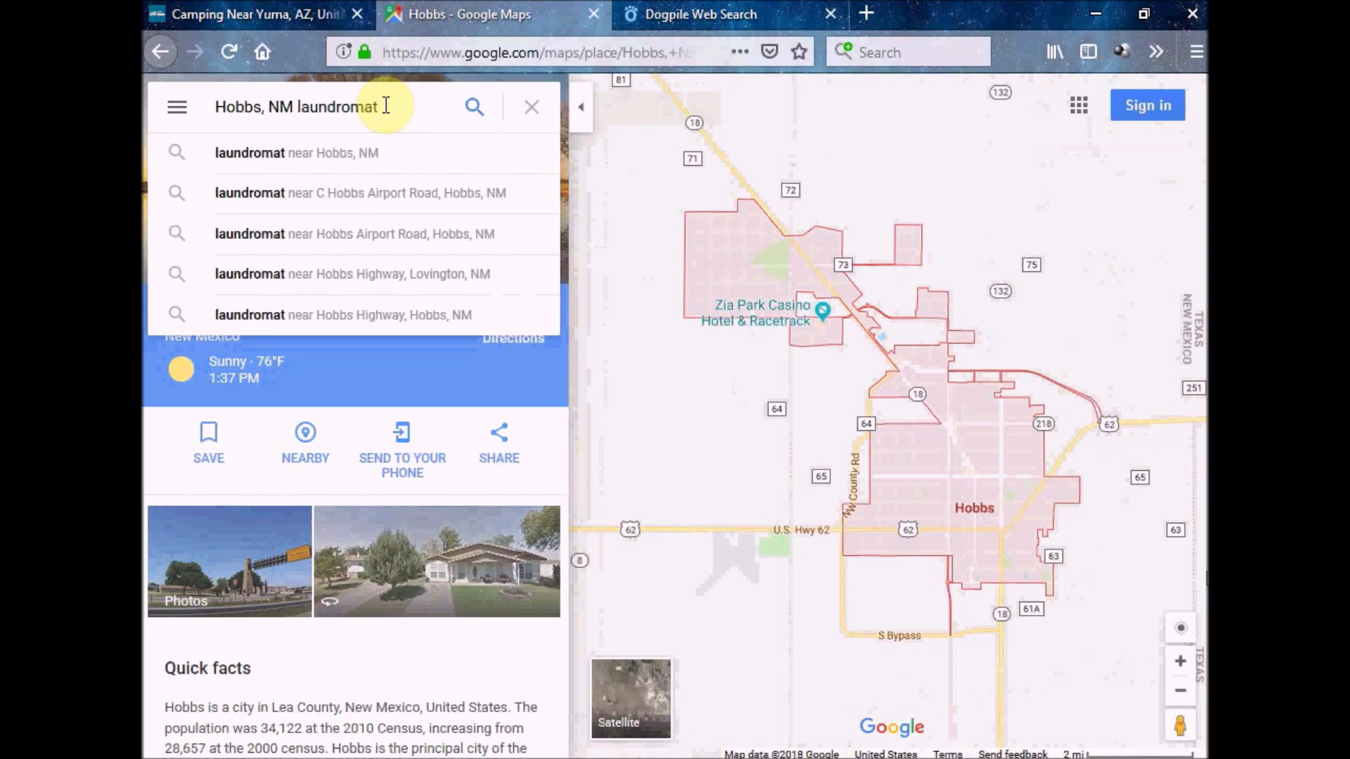
click(238, 156)
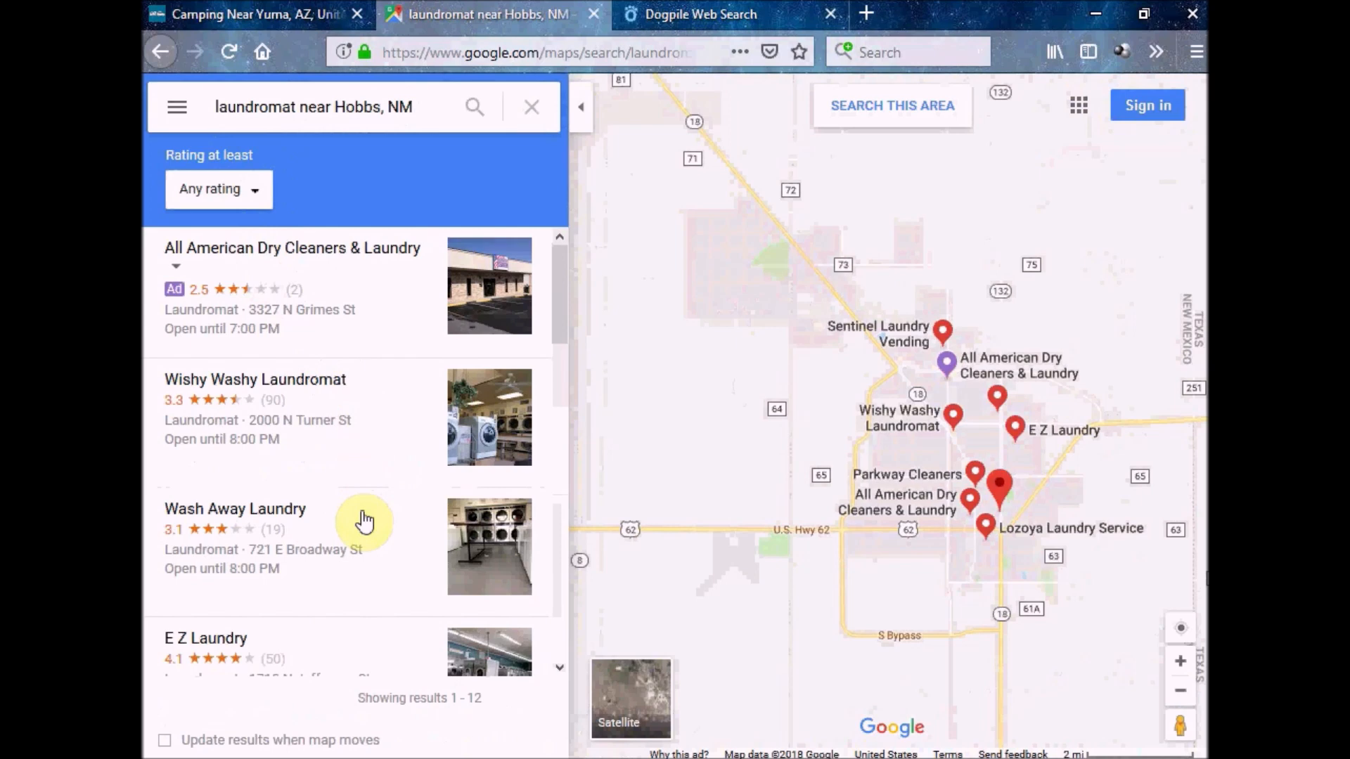
scroll(364, 522, down, 2)
scroll(364, 522, down, 1)
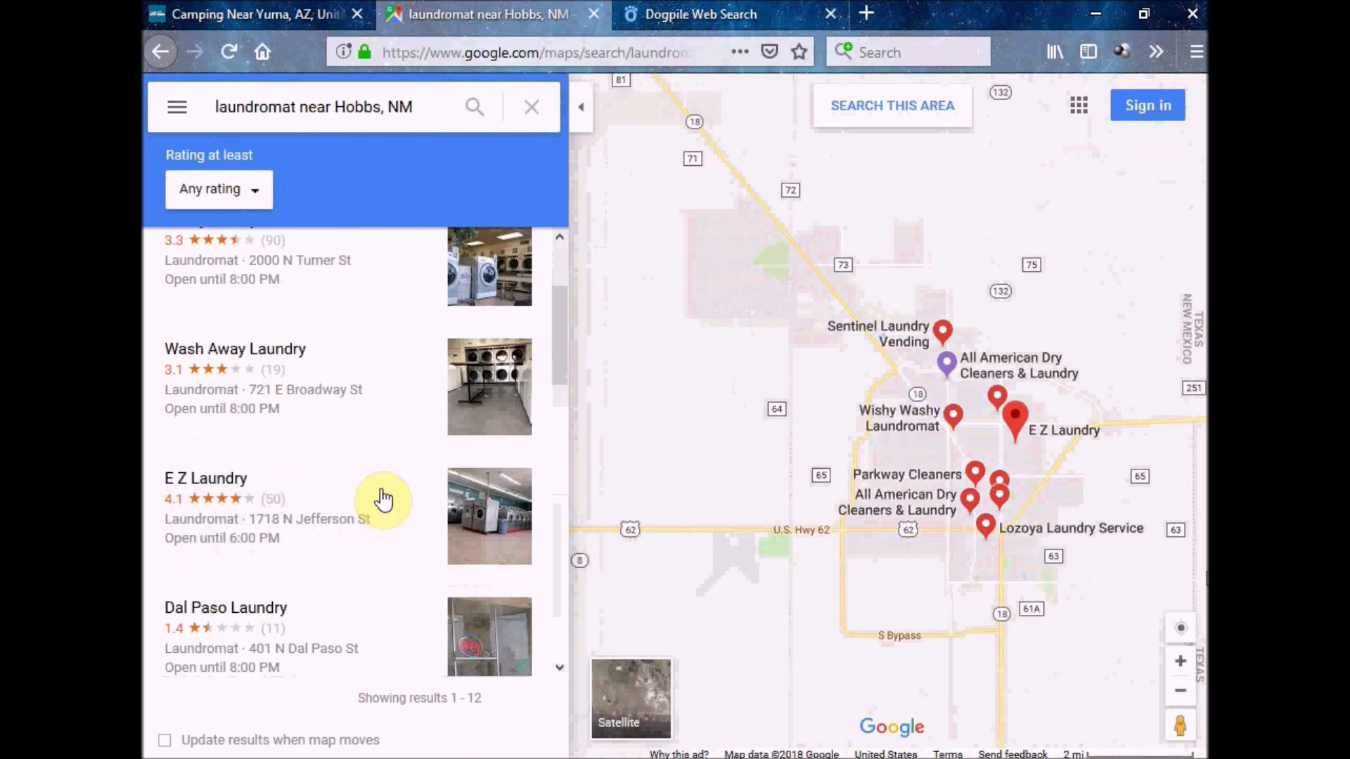
Locate Wishy Washy Laundromat on the Hobbs map and inspect its building and surrounding parking in satellite view
scroll(383, 499, down, 2)
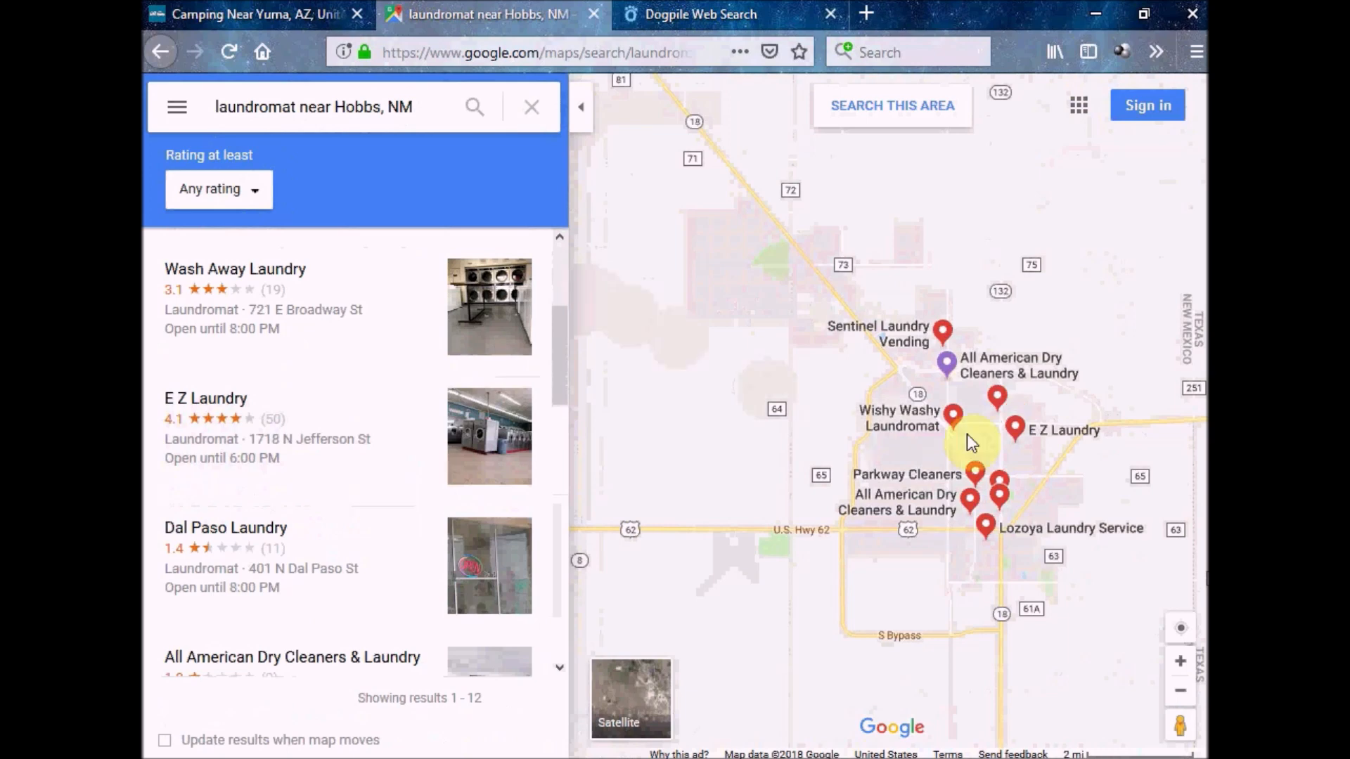
scroll(967, 433, up, 1)
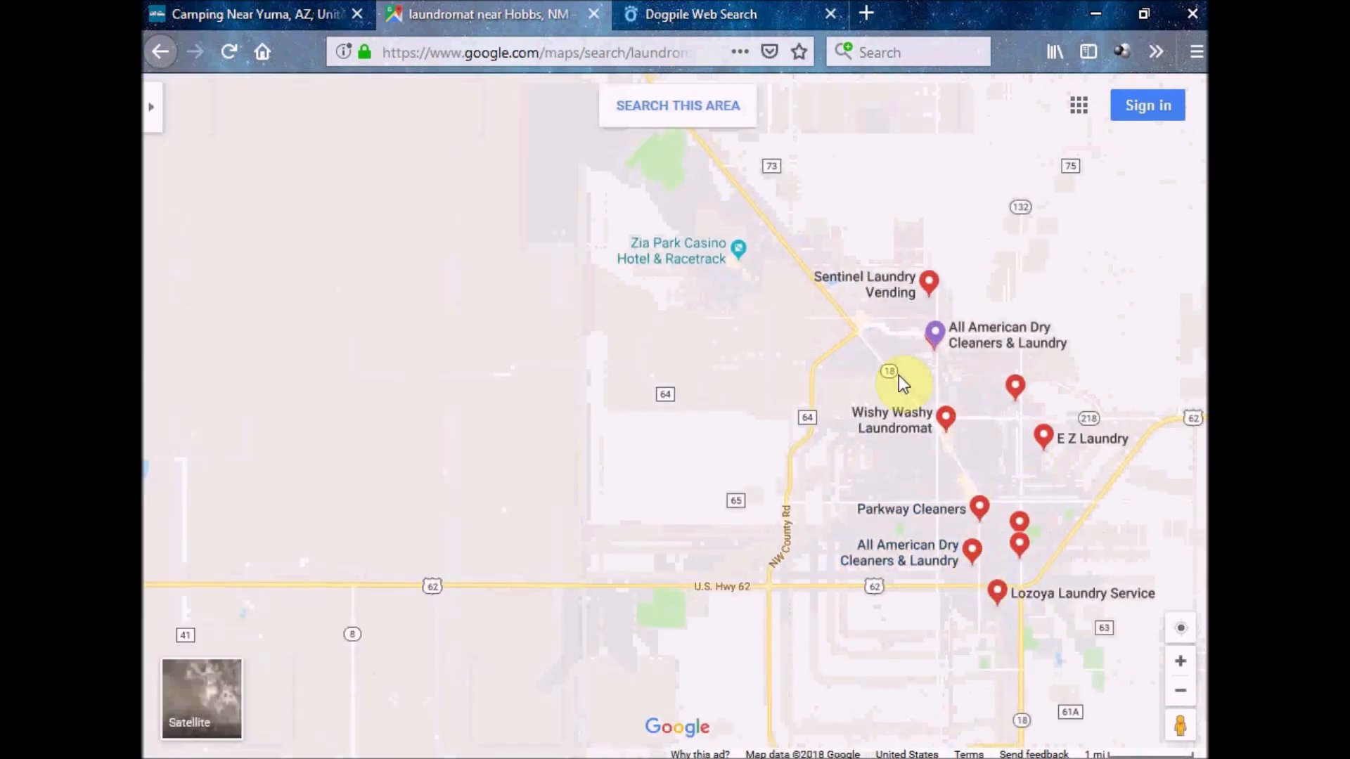
scroll(955, 440, up, 1)
scroll(956, 441, up, 3)
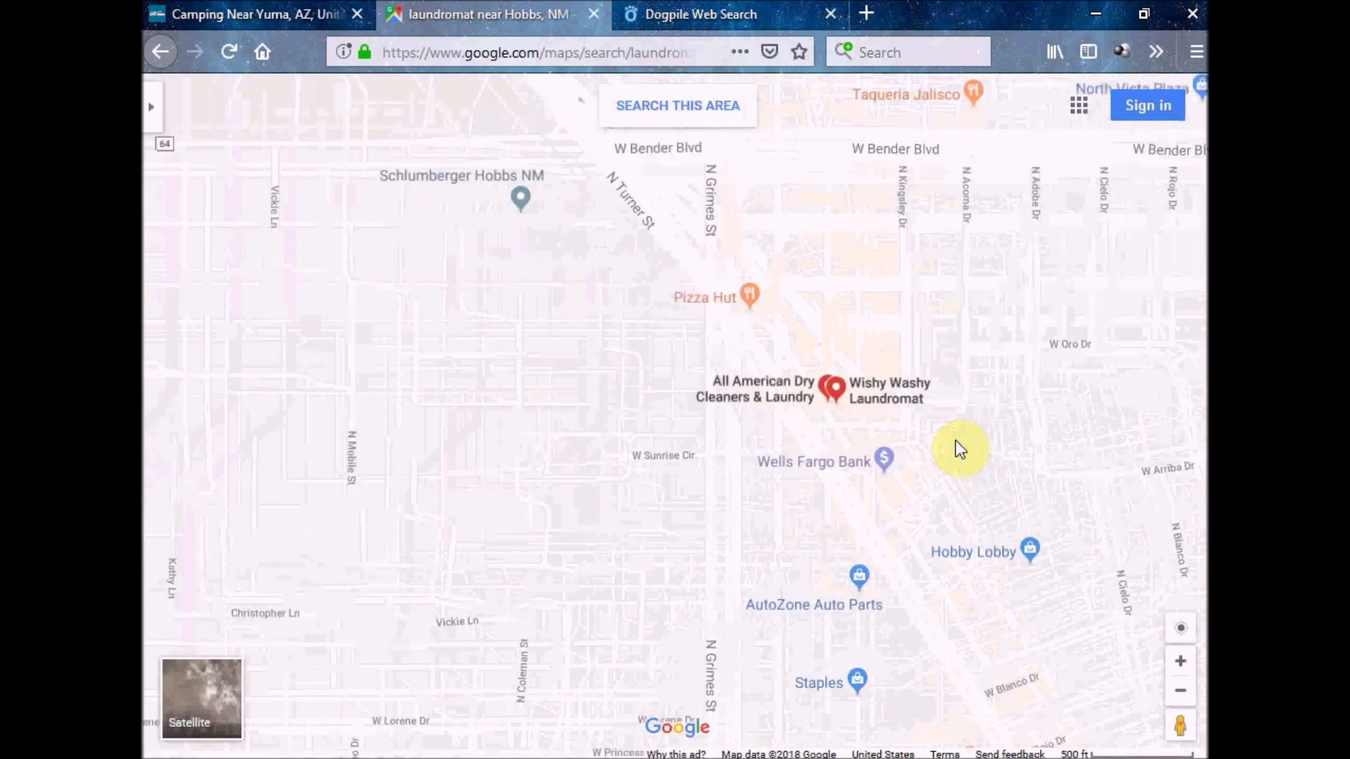
scroll(955, 443, up, 1)
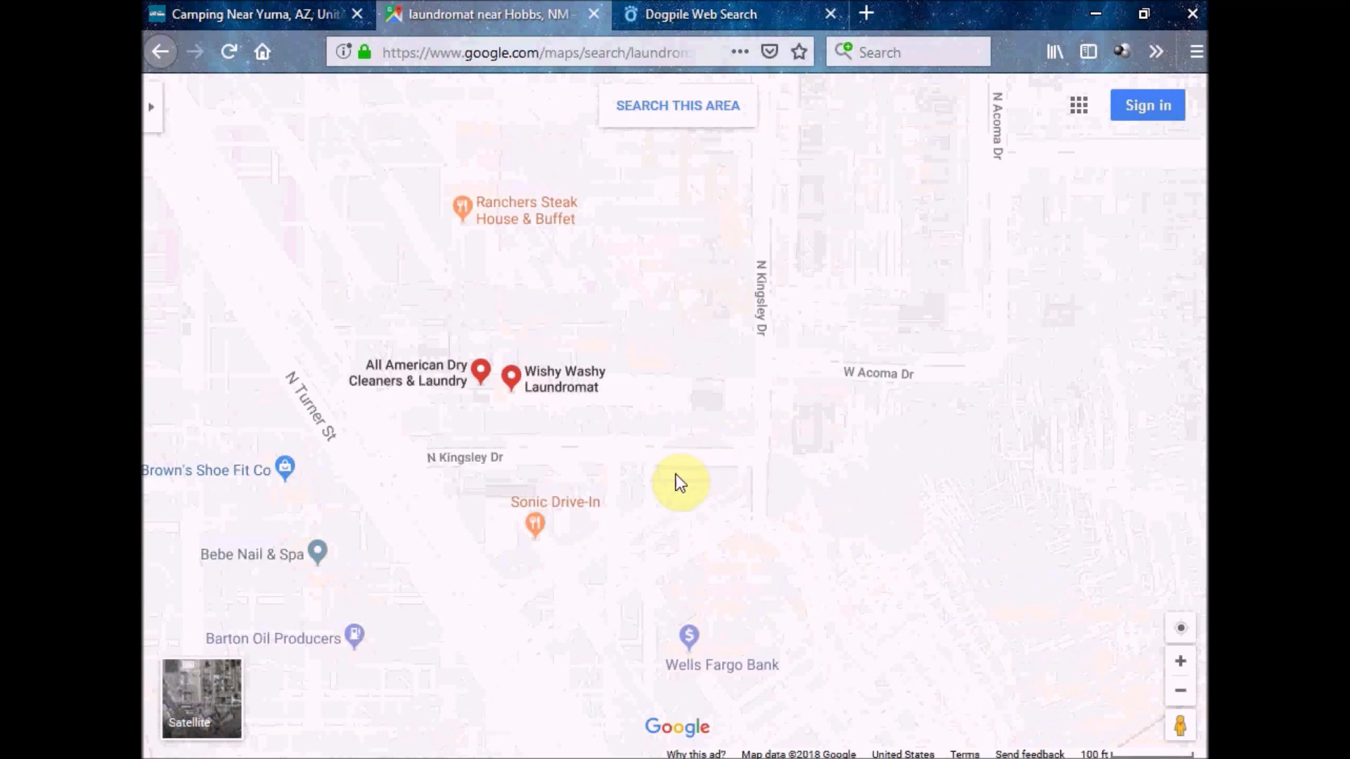
scroll(679, 483, up, 1)
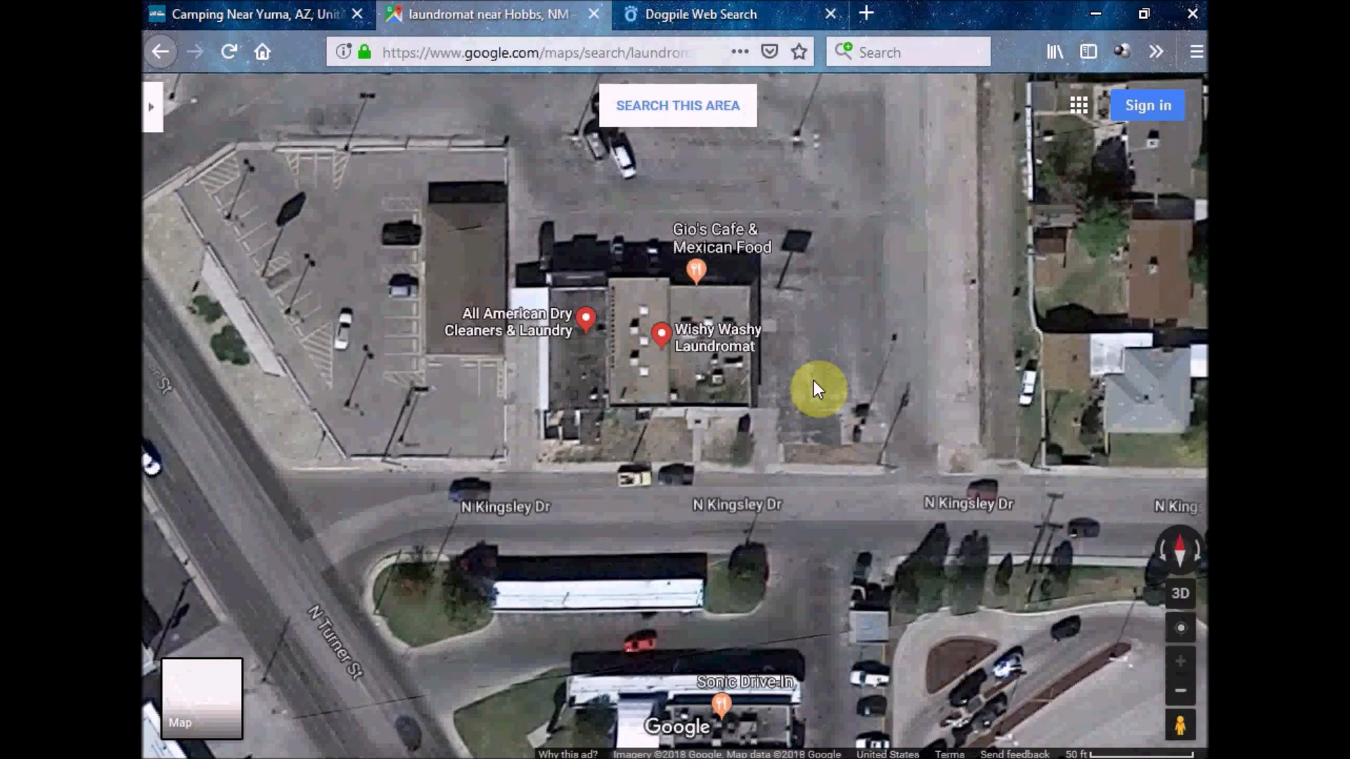
drag(823, 297, 750, 423)
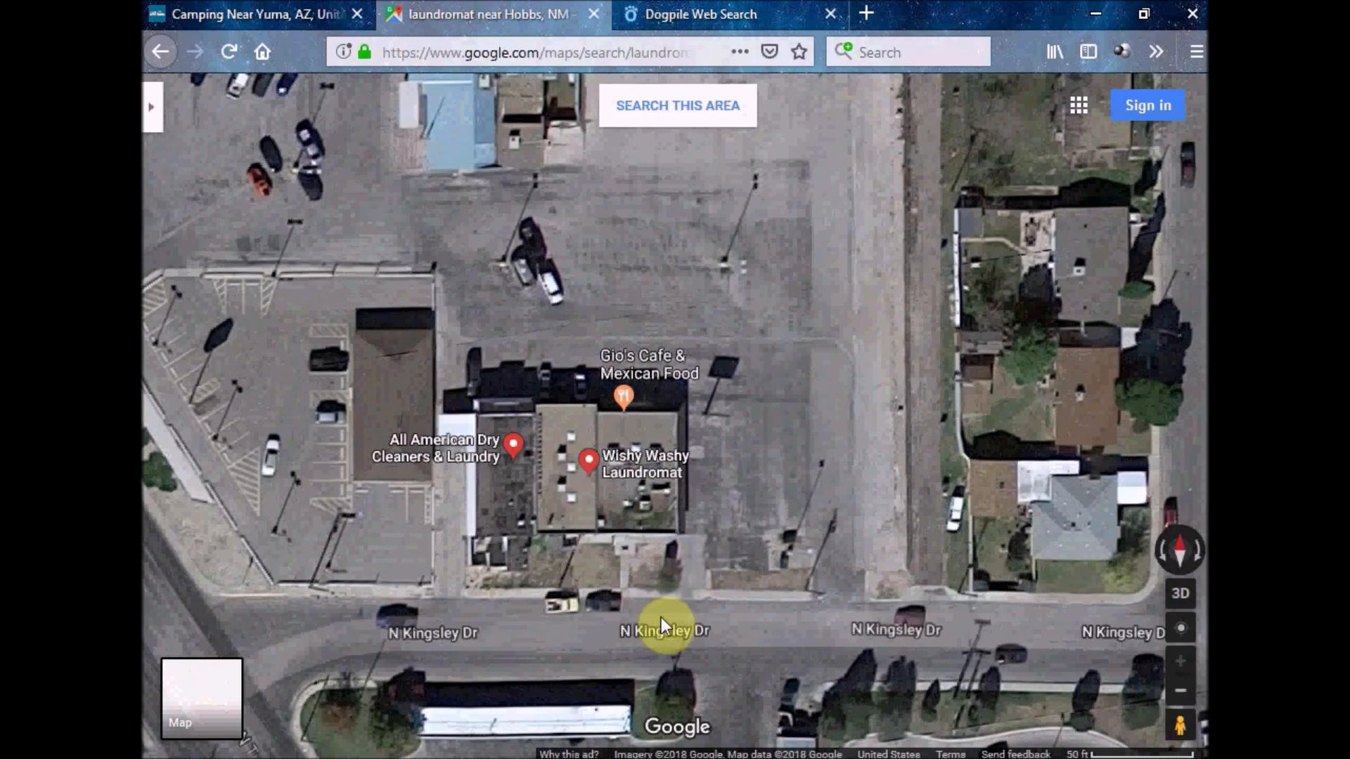
Look around the parking lot and storefront of Wishy Washy Laundromat in Street View
scroll(660, 617, up, 1)
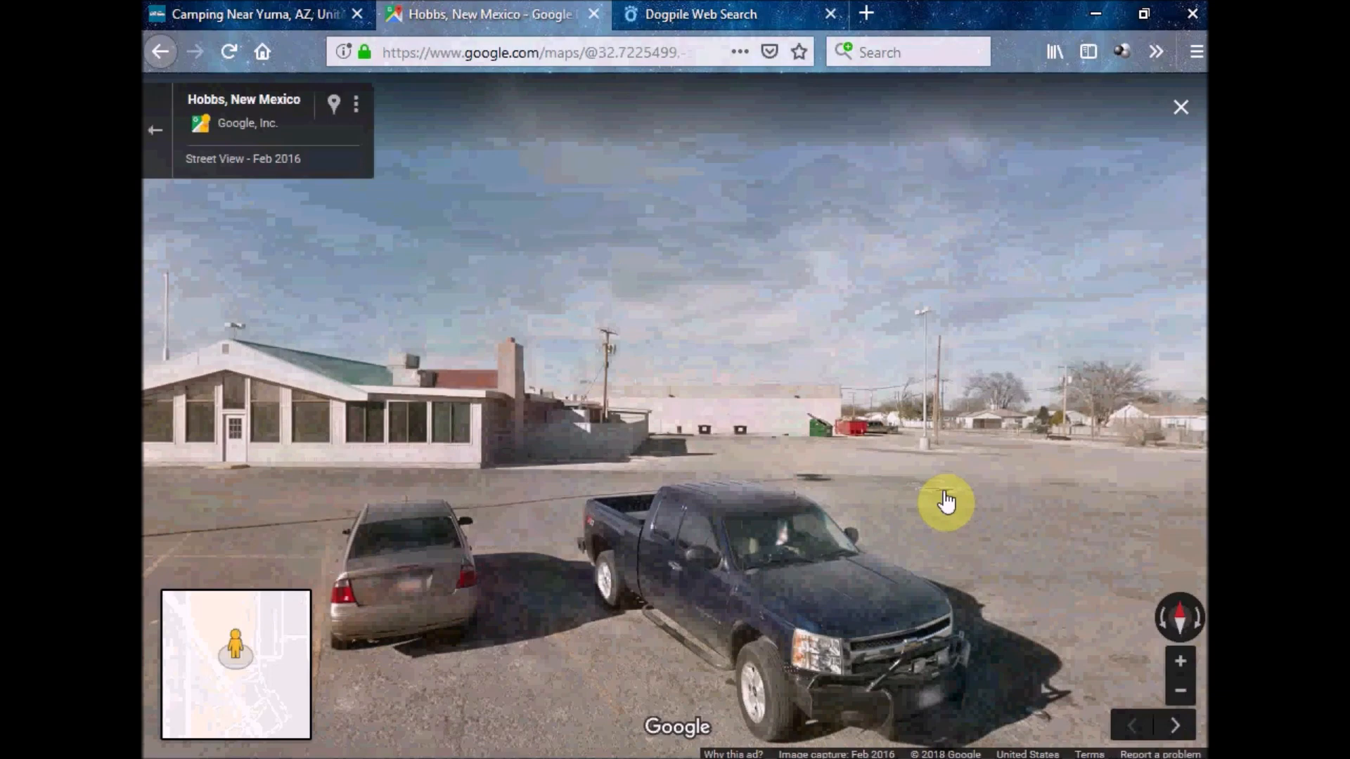
drag(797, 495, 512, 476)
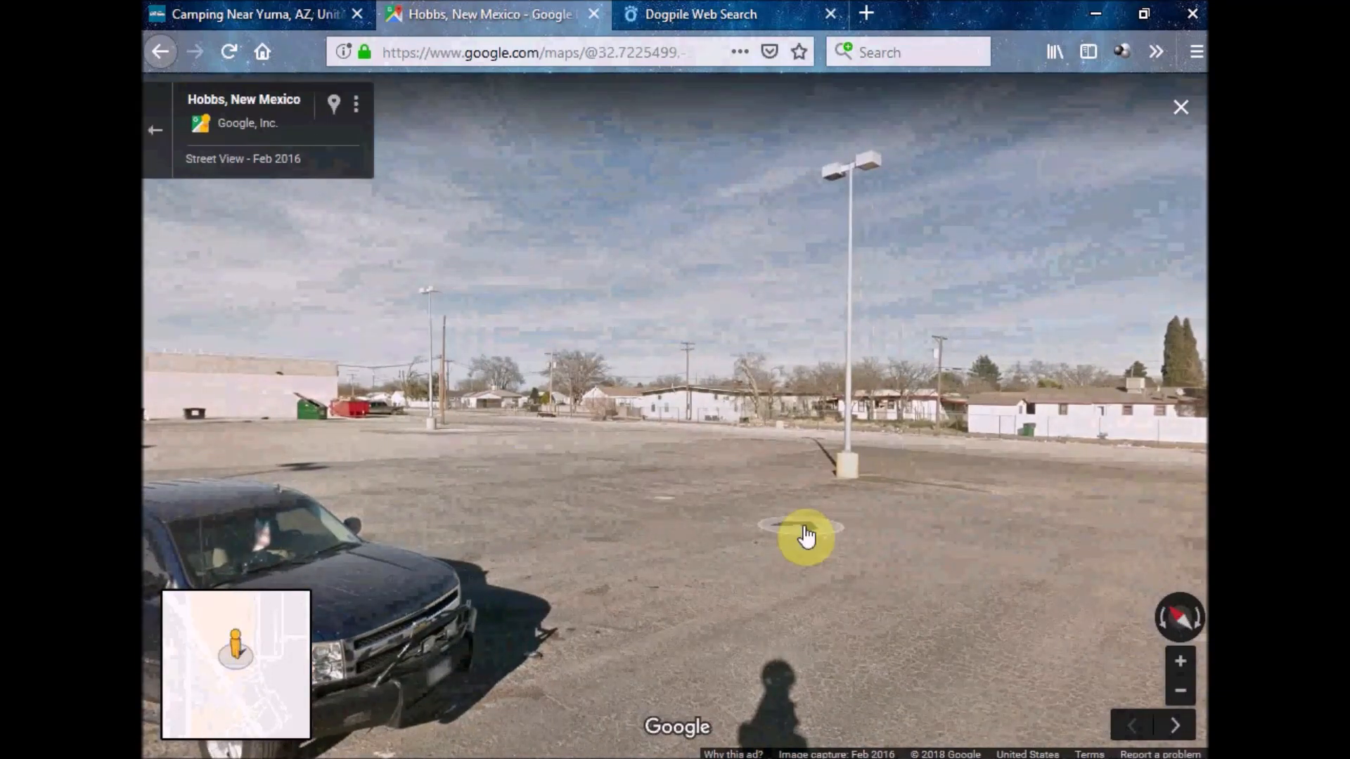
drag(804, 540, 549, 507)
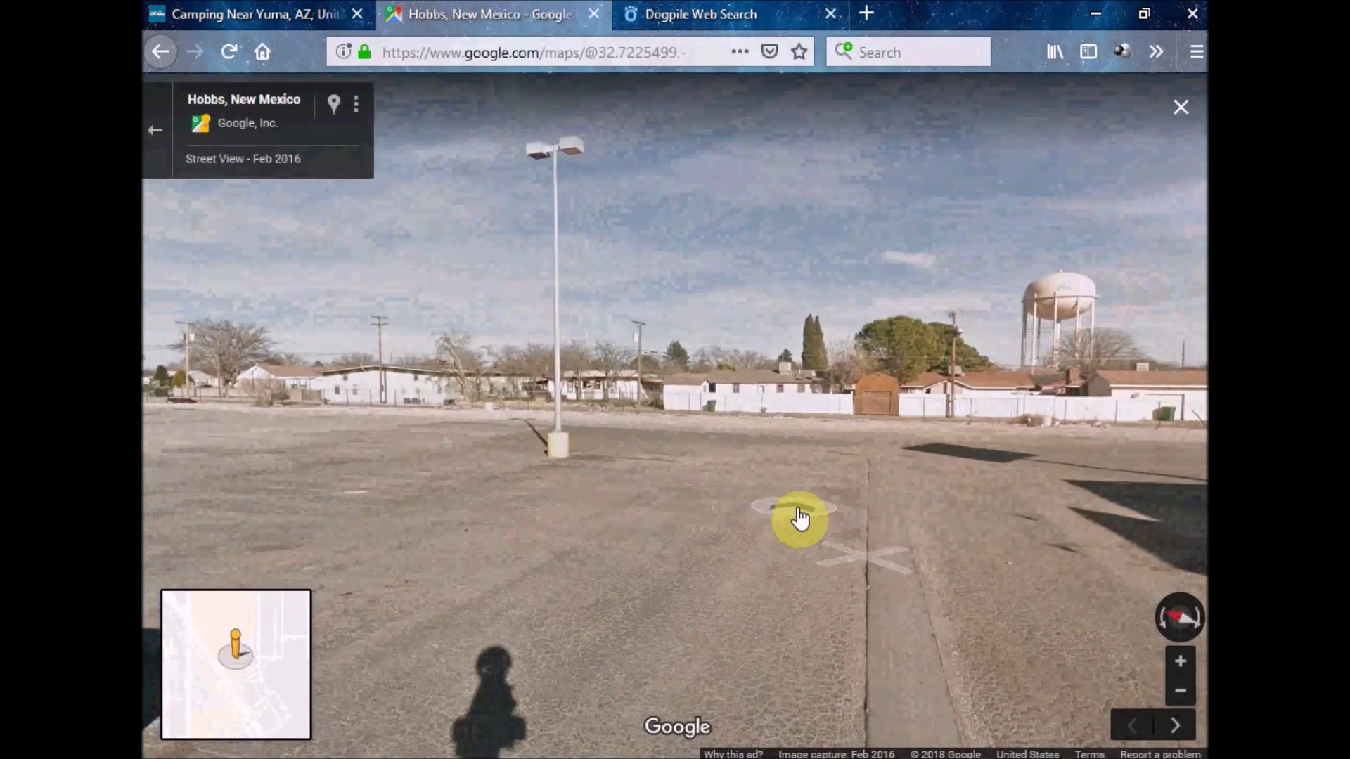
drag(776, 506, 521, 507)
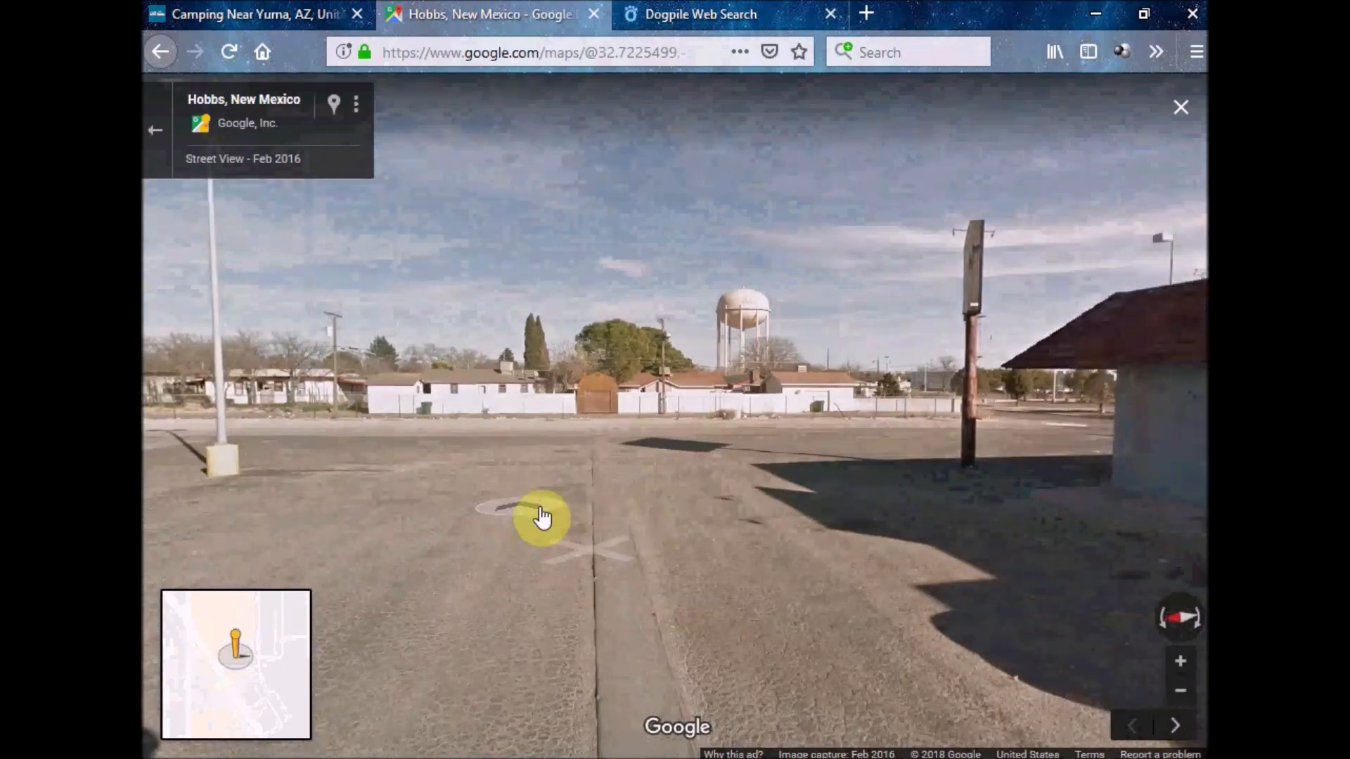
drag(784, 551, 361, 530)
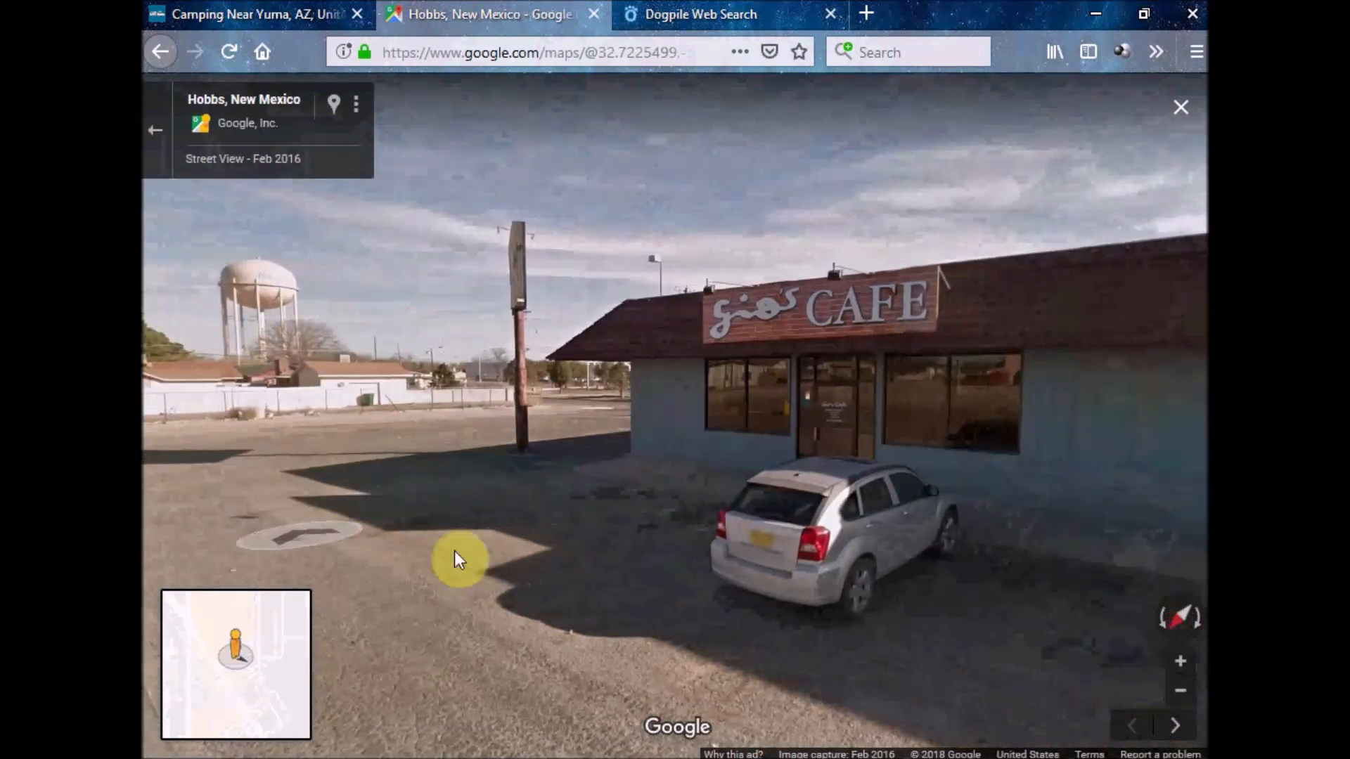
drag(925, 588, 430, 602)
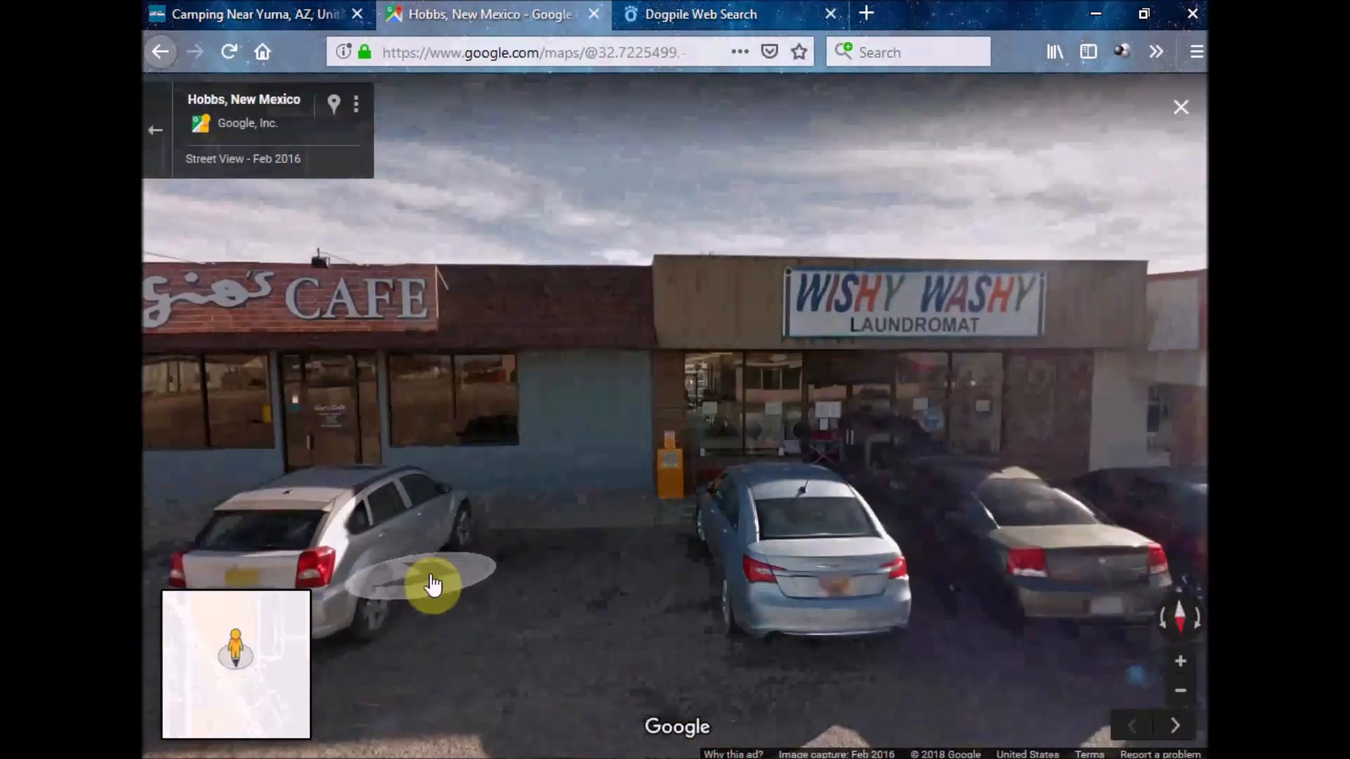
drag(638, 617, 512, 606)
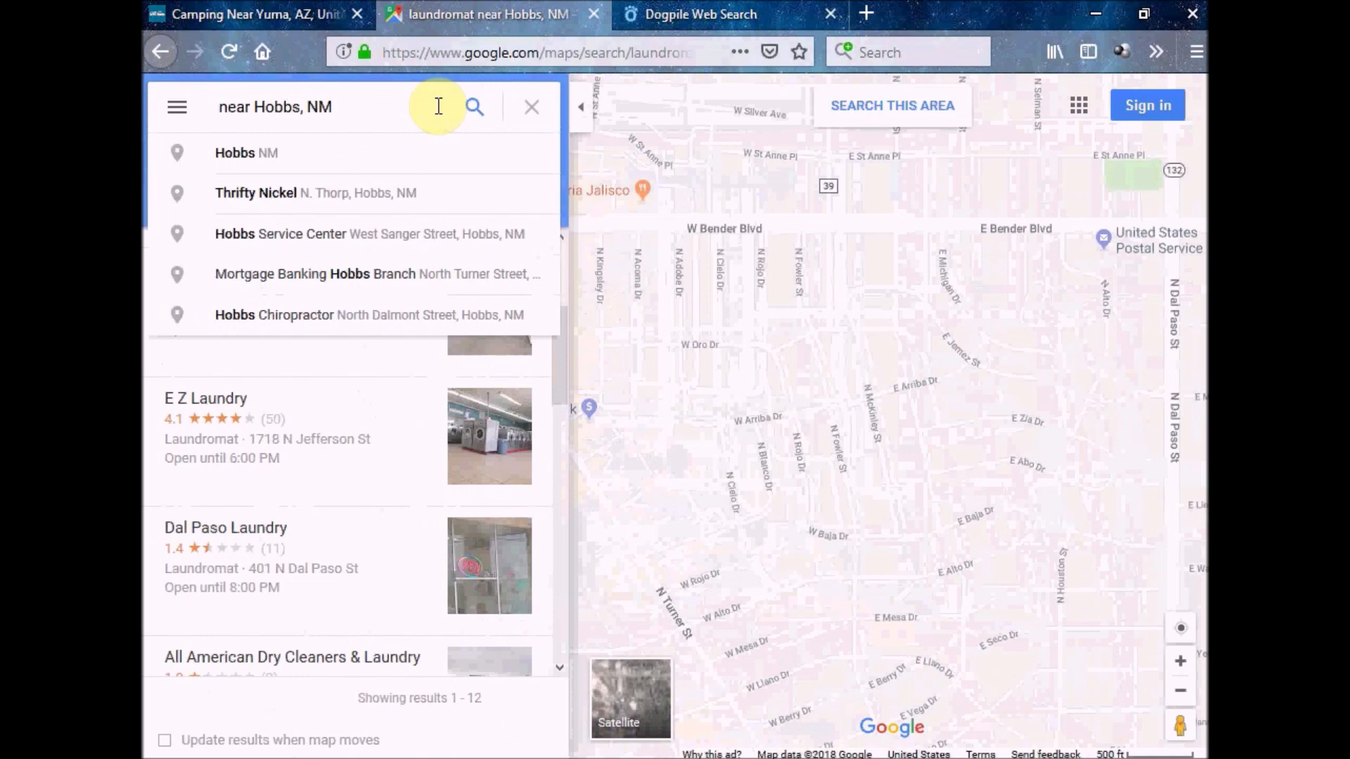
Search for a grocery store near Hobbs, NM and hide the result list to show the full map
text(groc)
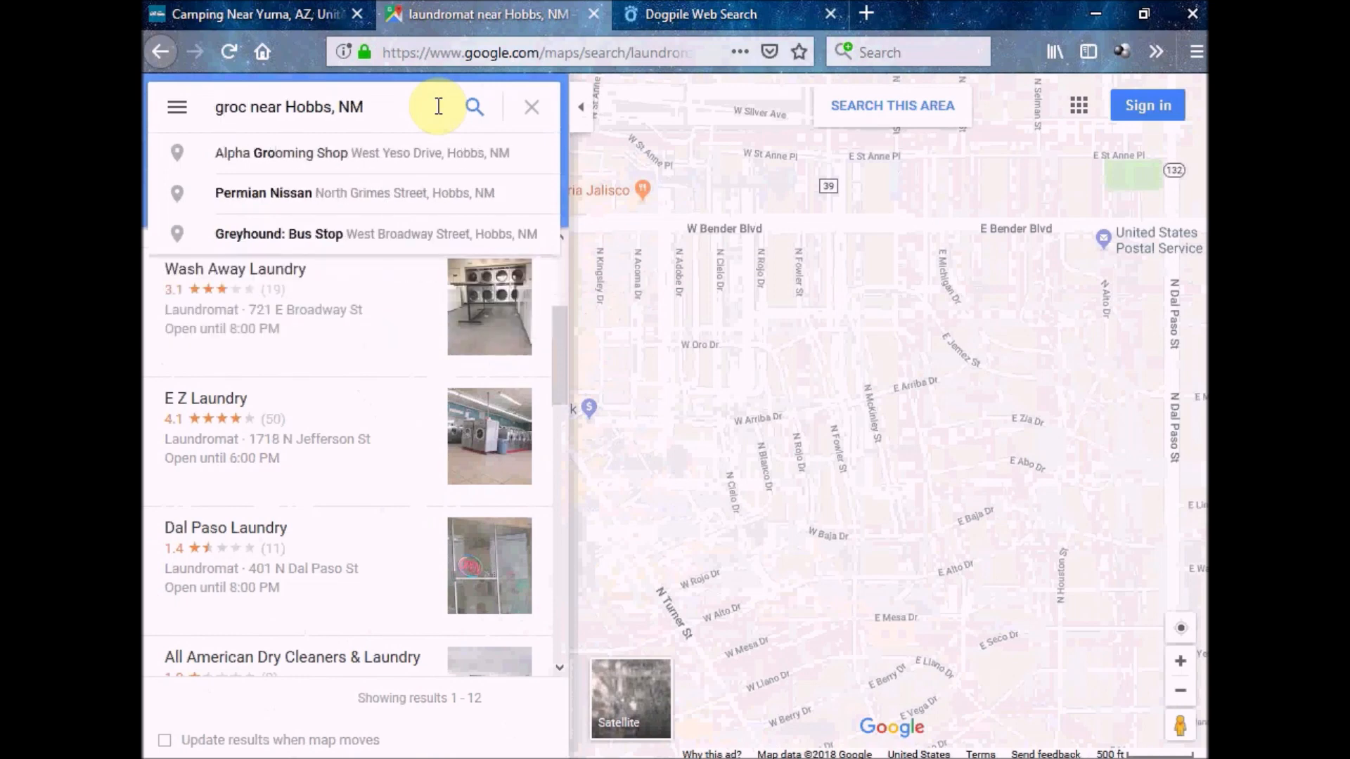
text(ery)
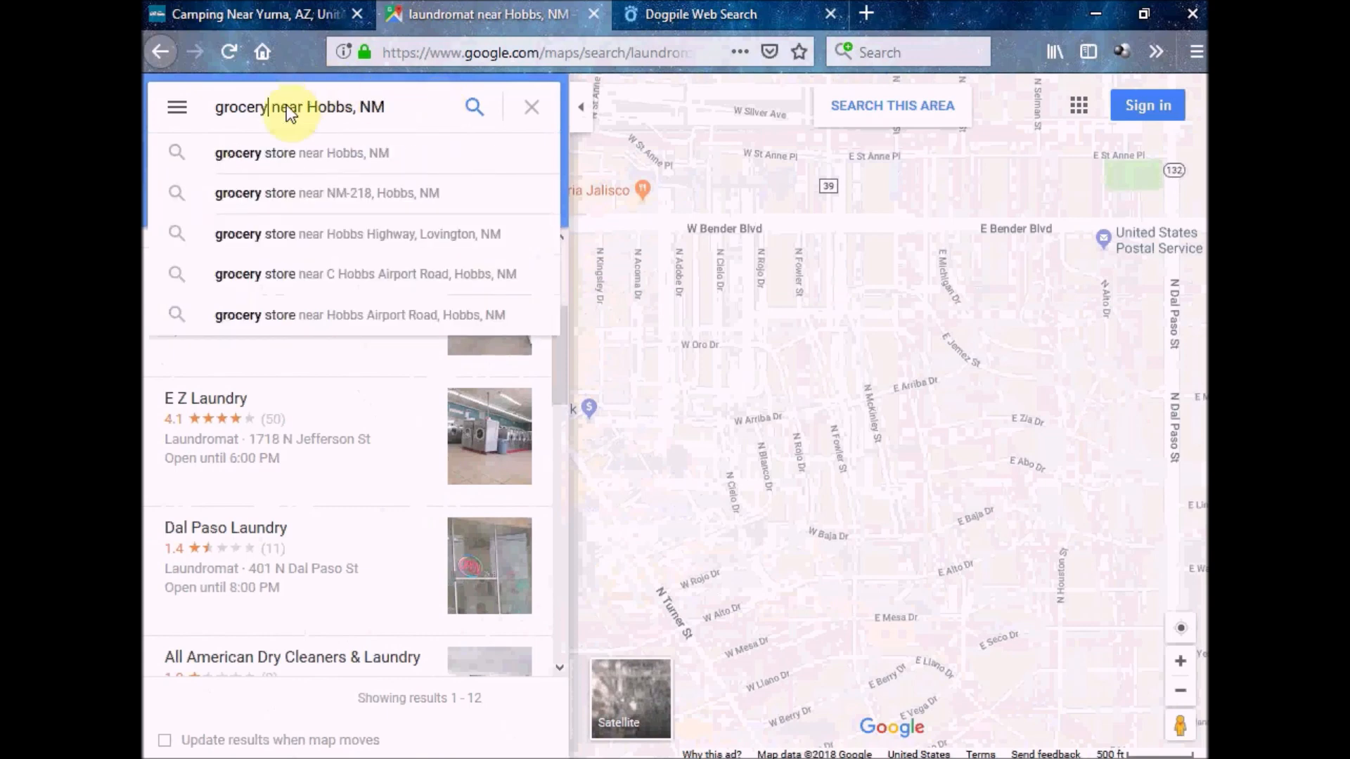
click(260, 156)
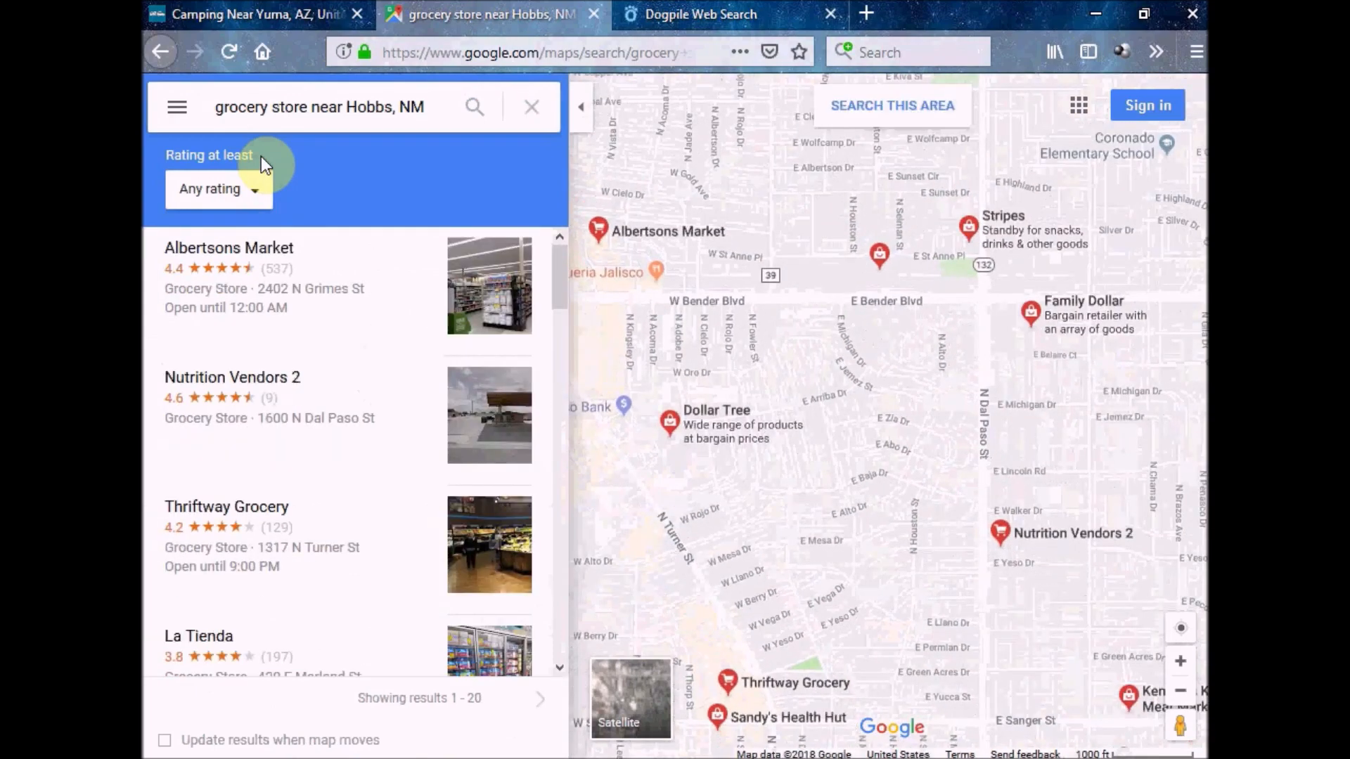
click(575, 106)
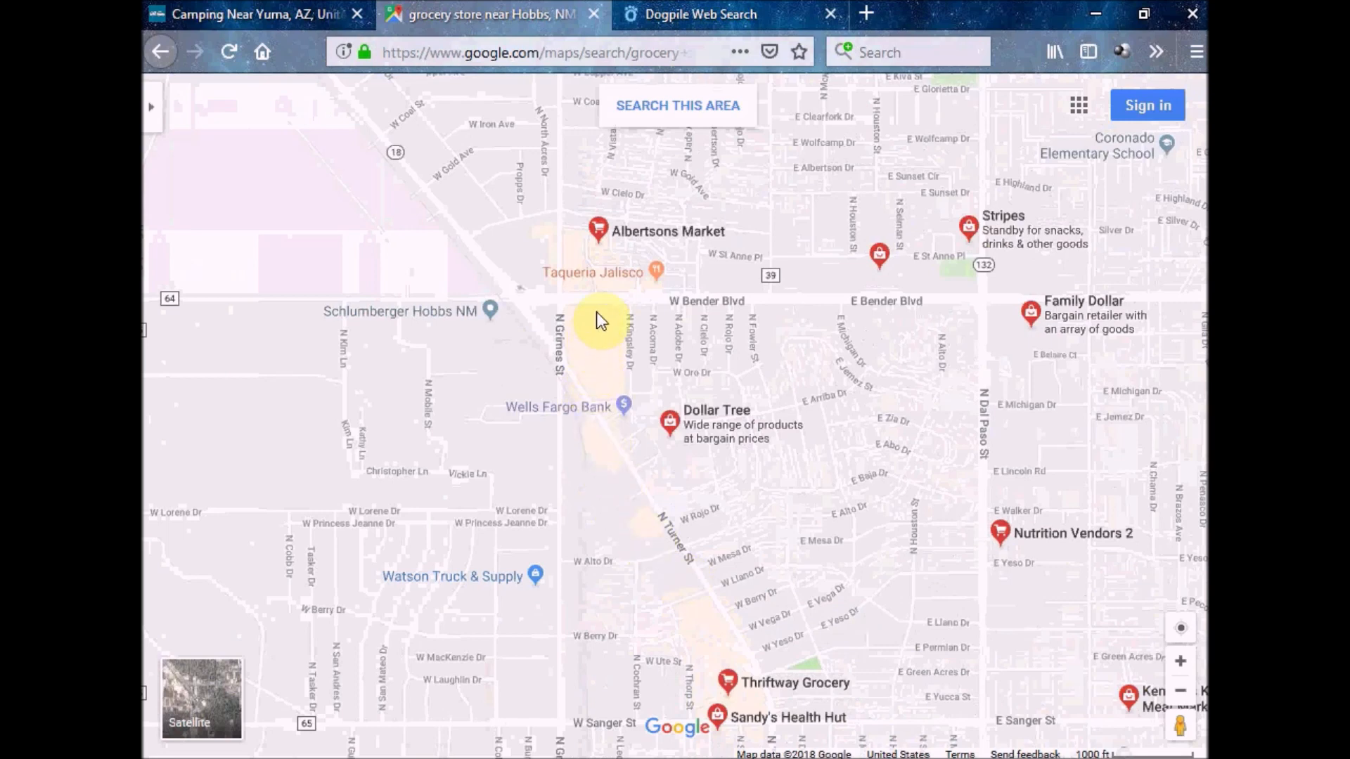
Locate Albertsons Market north of W Bender Blvd and examine its parking lot in satellite view
mouse_move(616, 241)
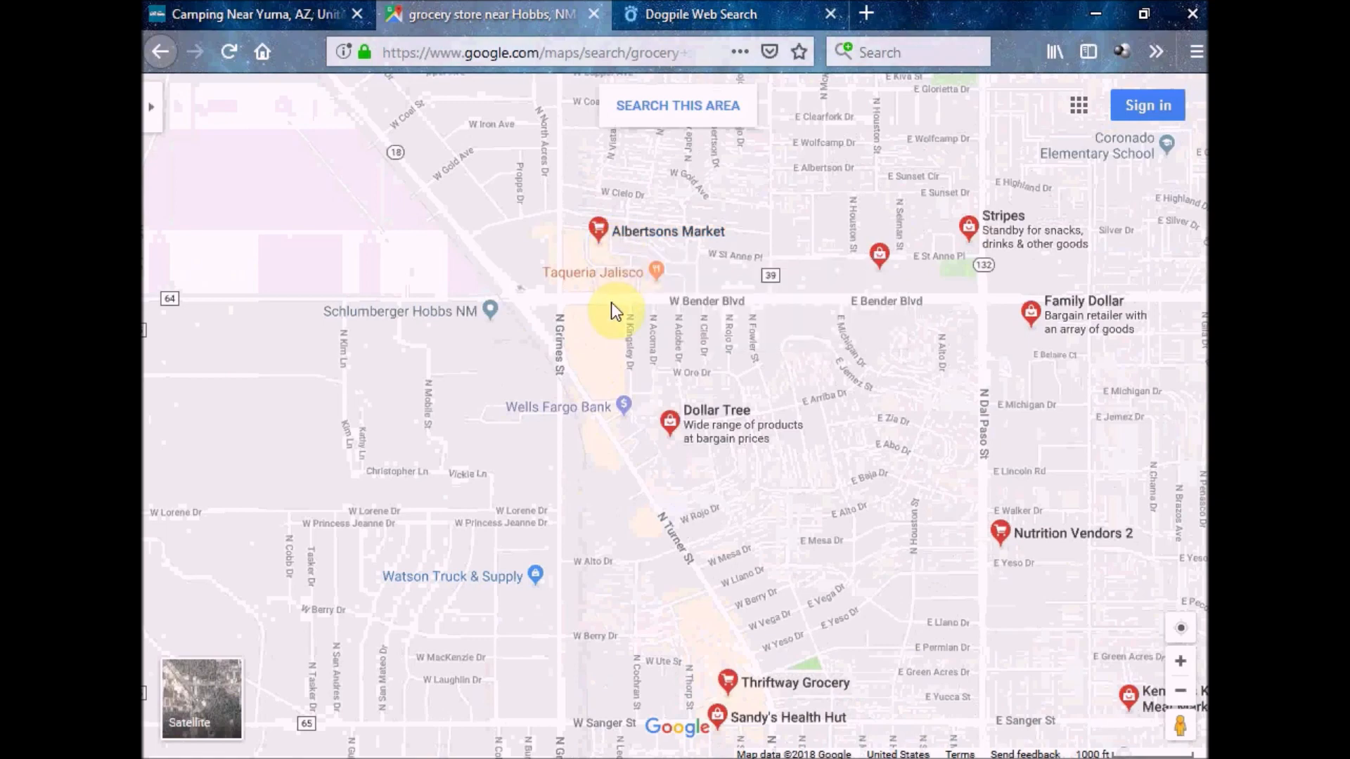
scroll(611, 309, up, 2)
drag(610, 302, 648, 572)
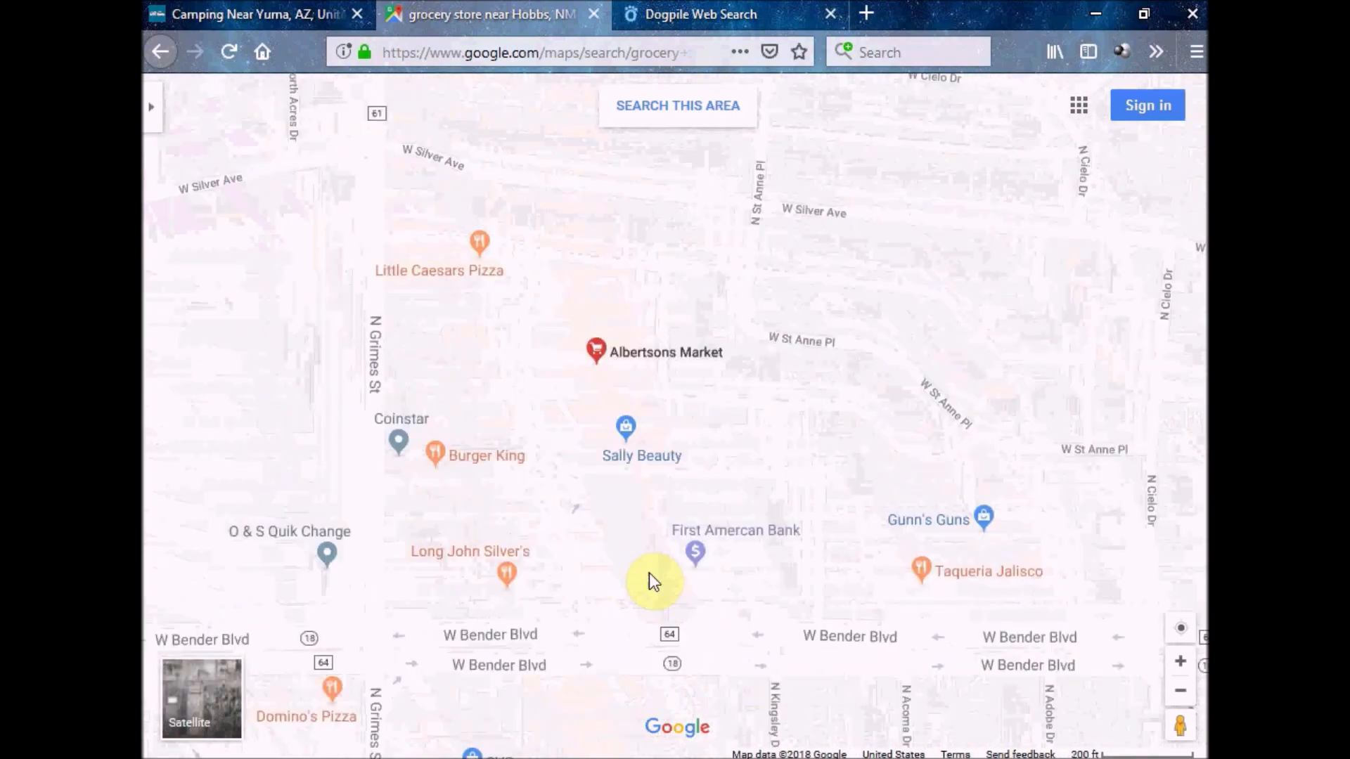
scroll(571, 385, up, 1)
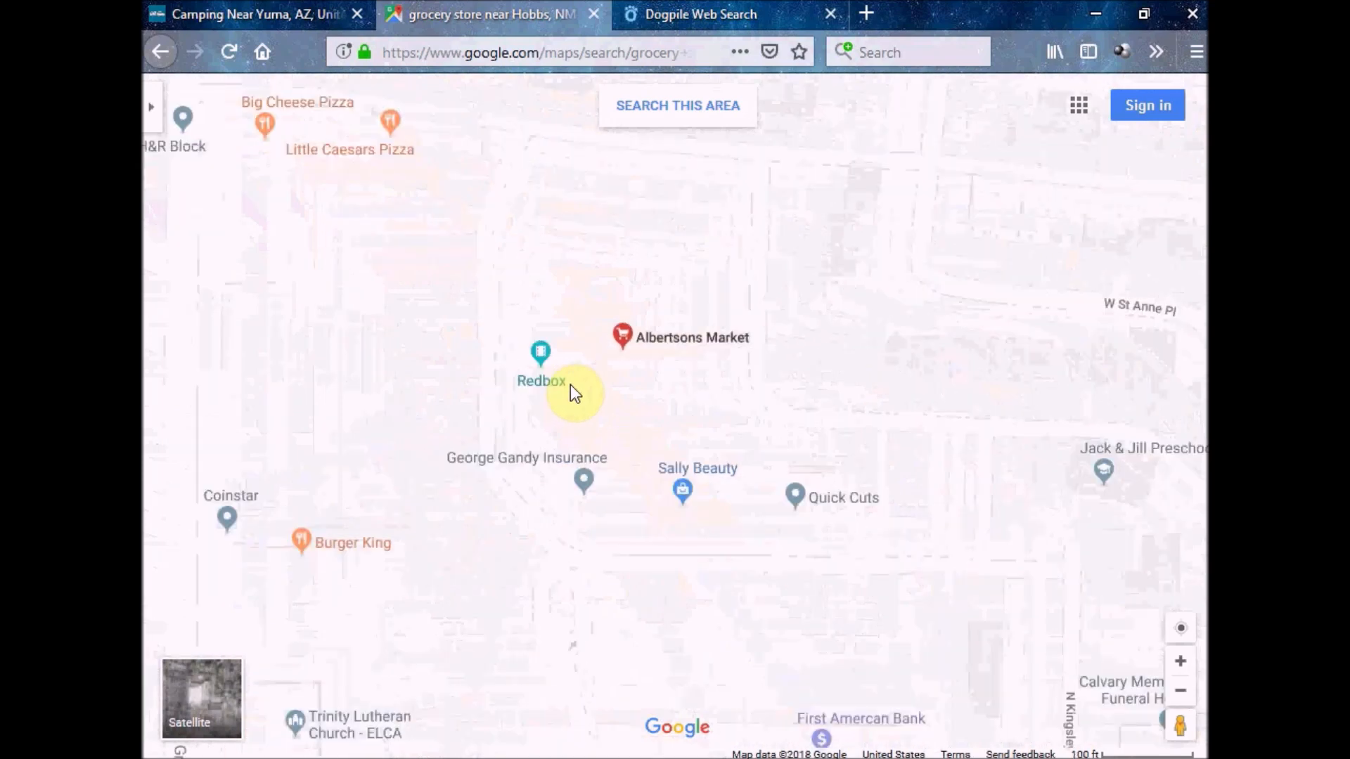
click(221, 706)
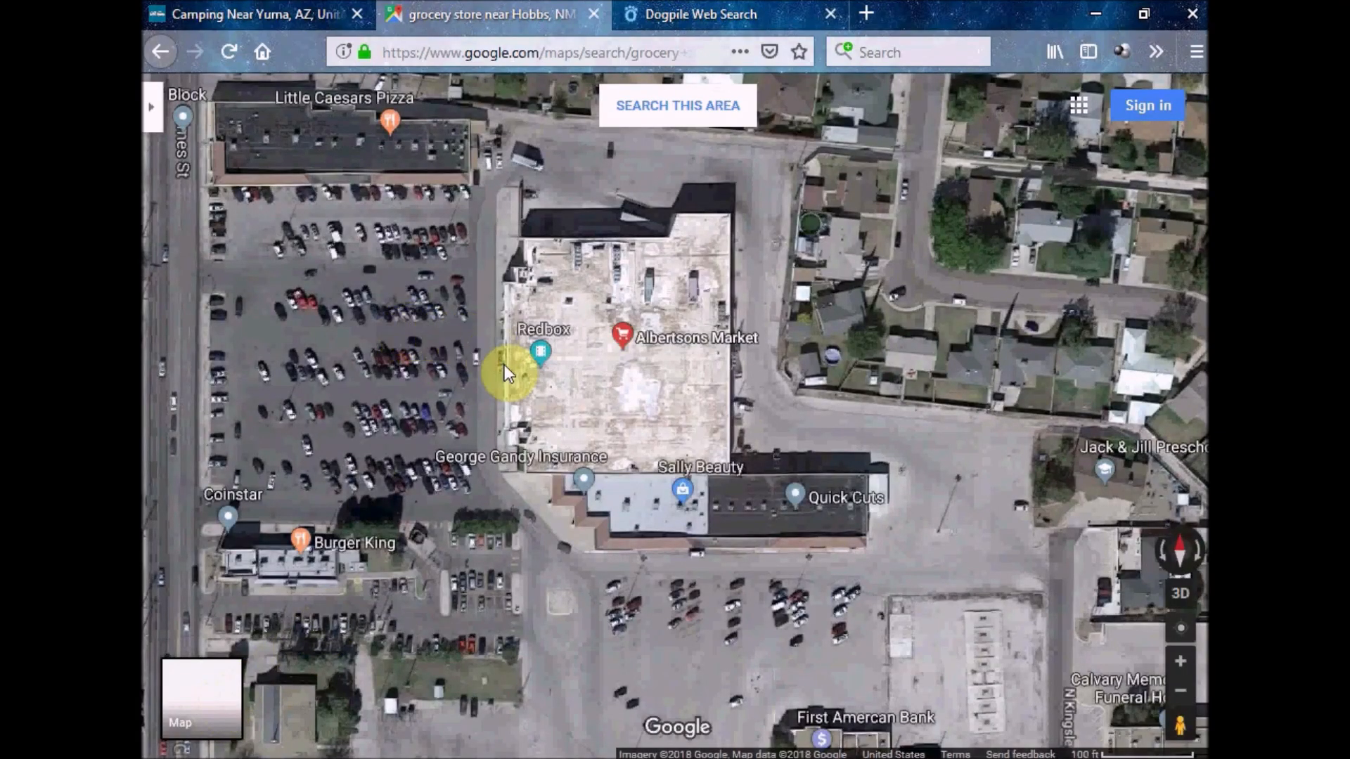
drag(481, 347, 651, 381)
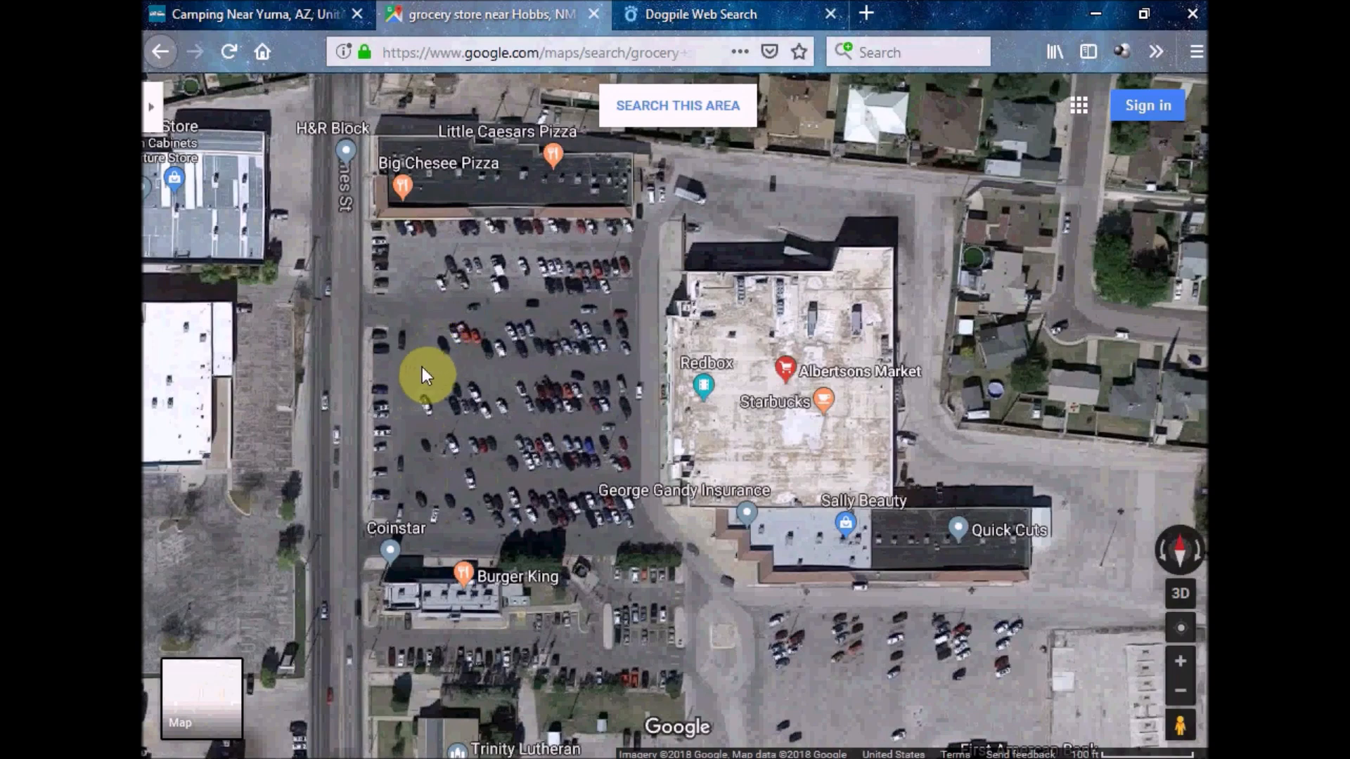
View the Albertsons storefront and parking lot in Street View from Co Rd 61
scroll(444, 379, up, 2)
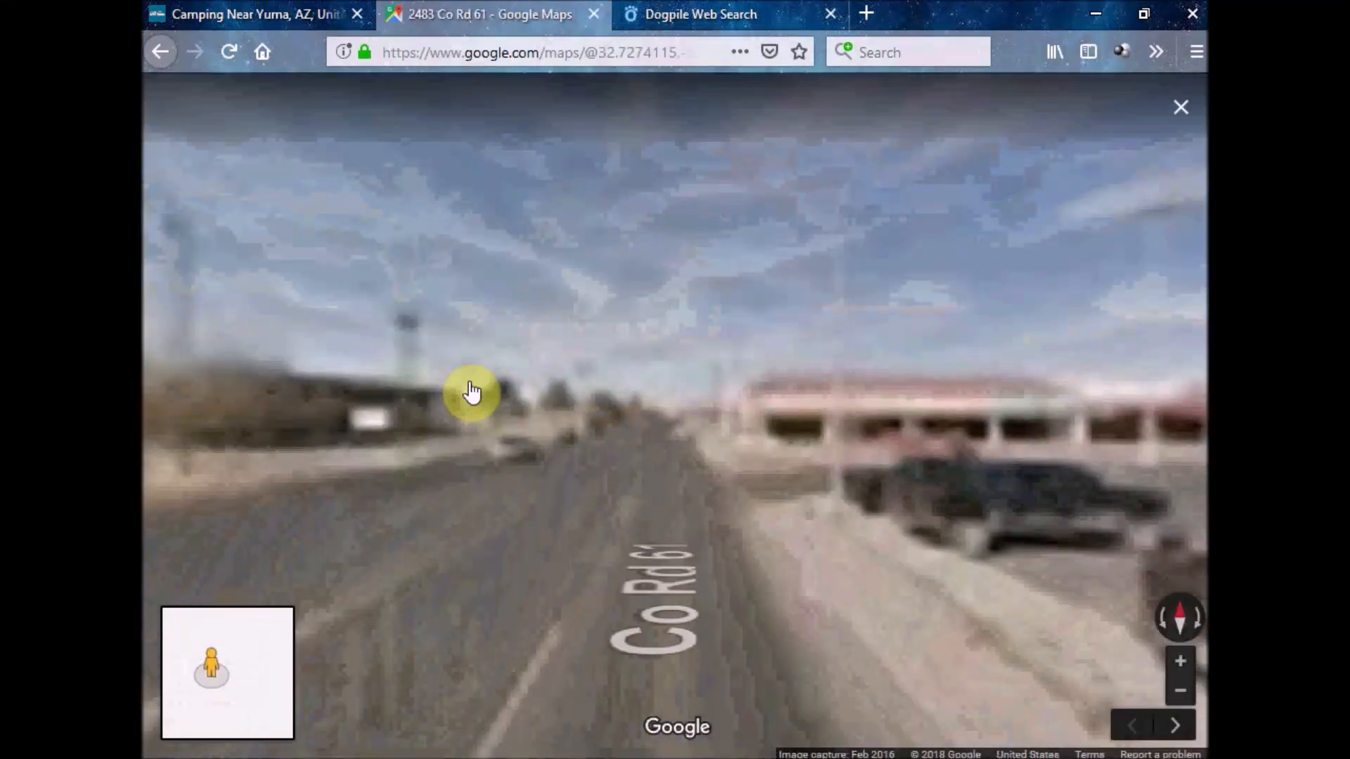
drag(718, 488, 217, 503)
drag(678, 475, 187, 467)
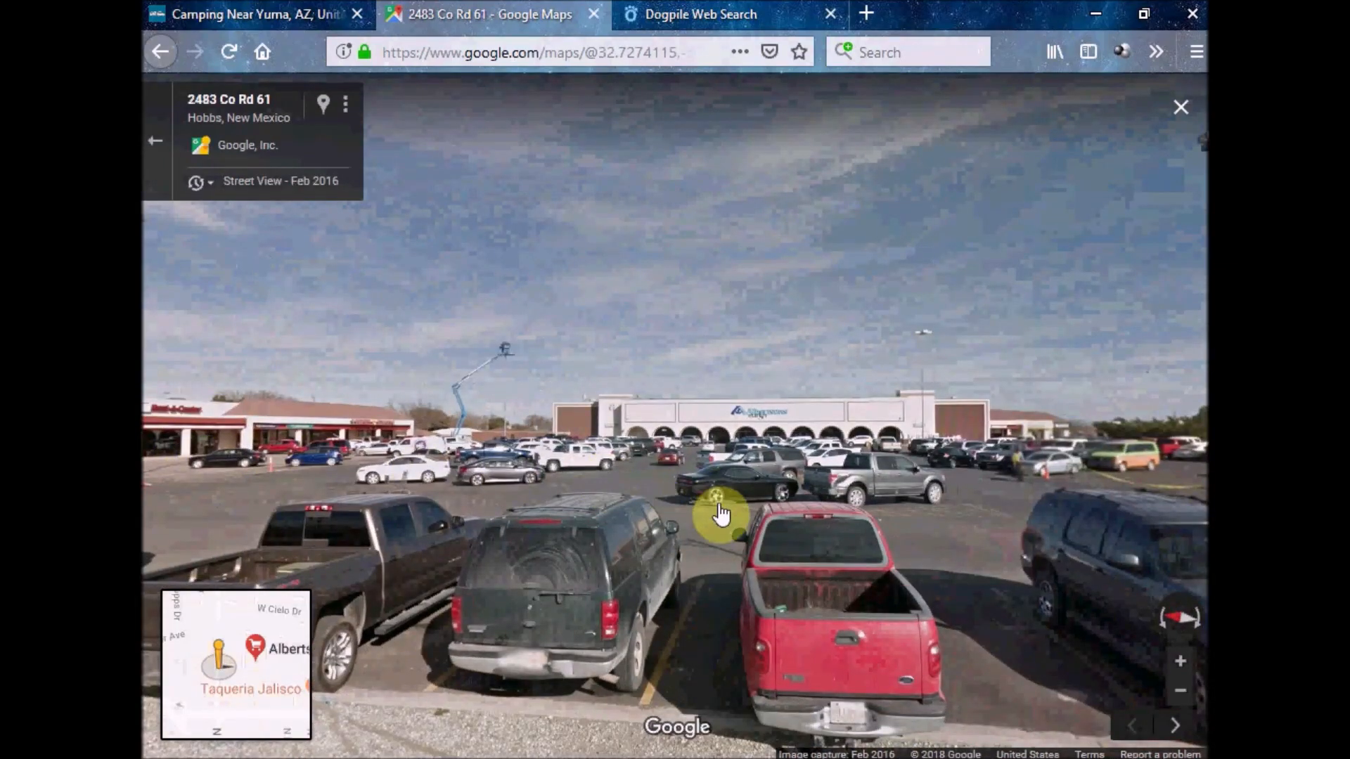
drag(721, 515, 671, 513)
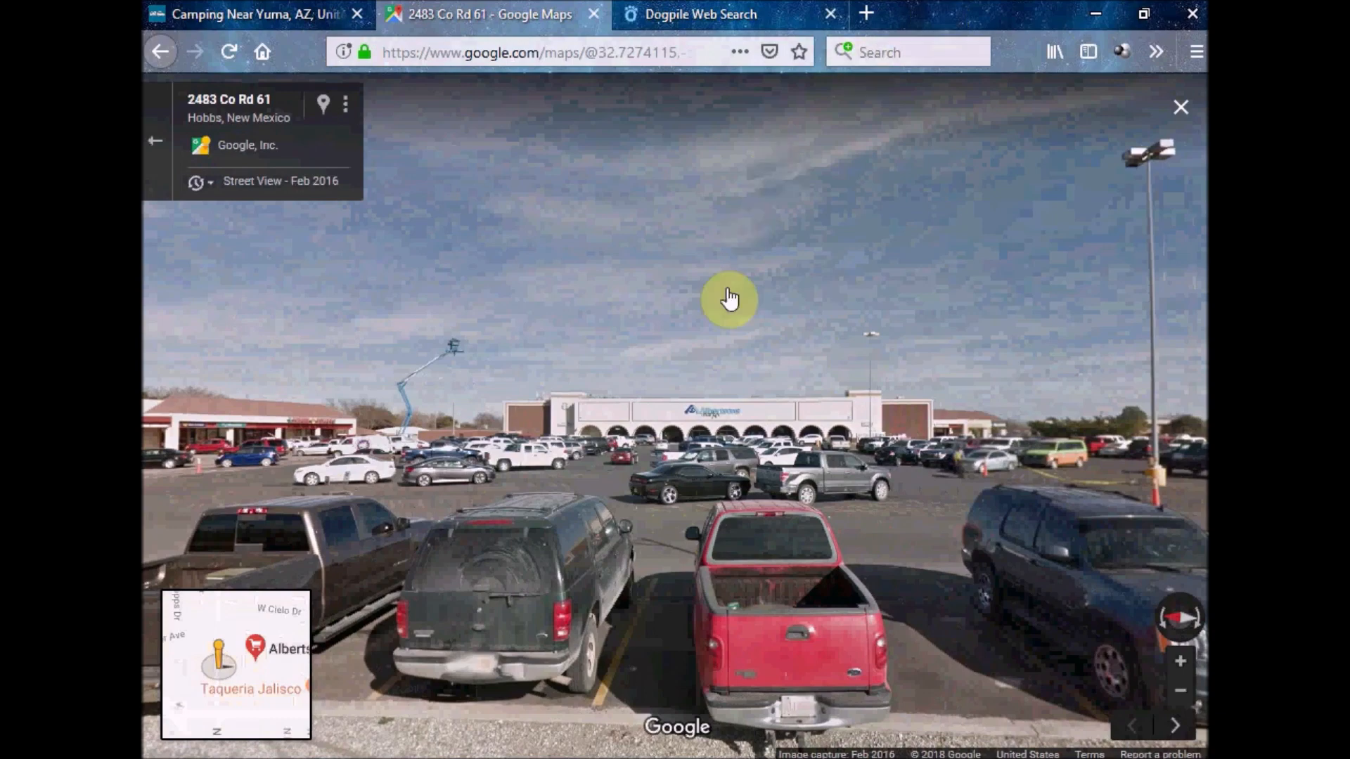
scroll(708, 444, up, 3)
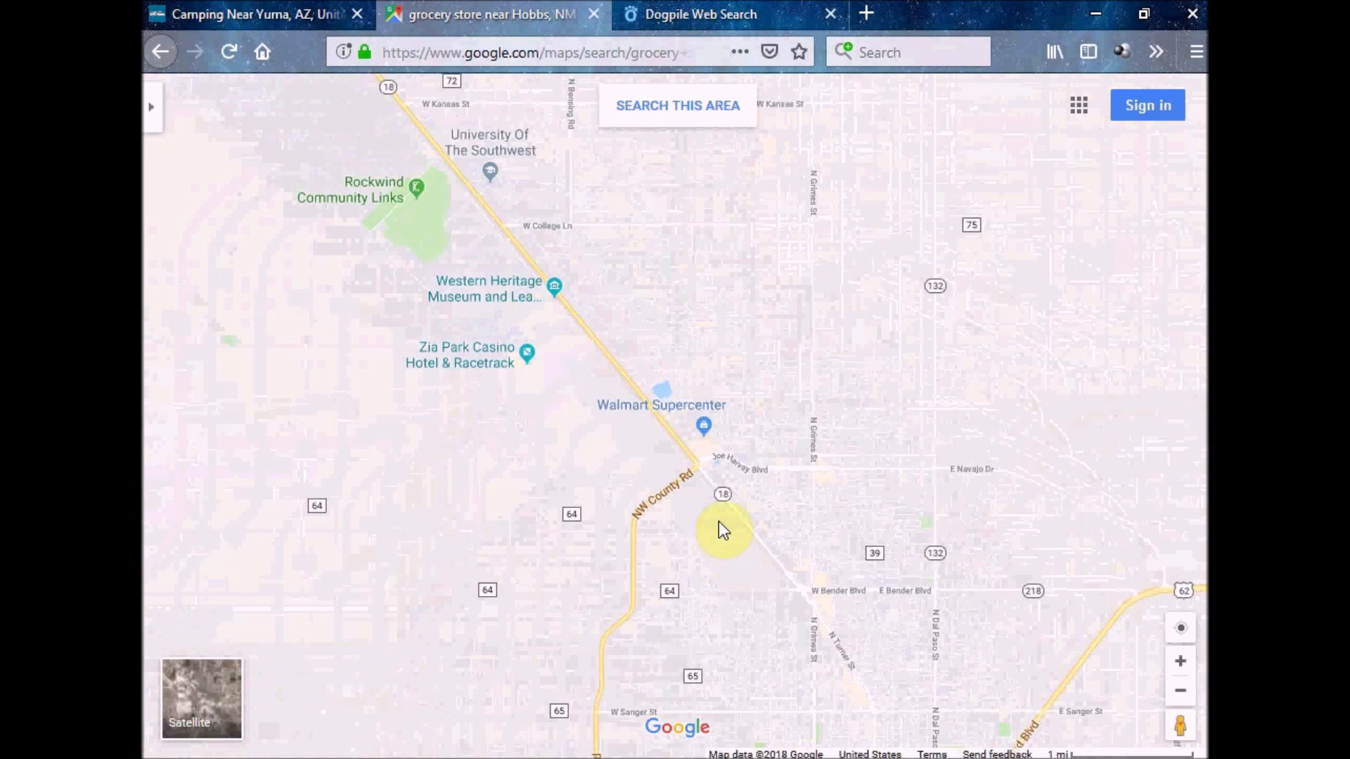
Find the Walmart Supercenter near Joe Harvey Blvd and N Lovington Hwy and show it in satellite view
scroll(718, 521, up, 3)
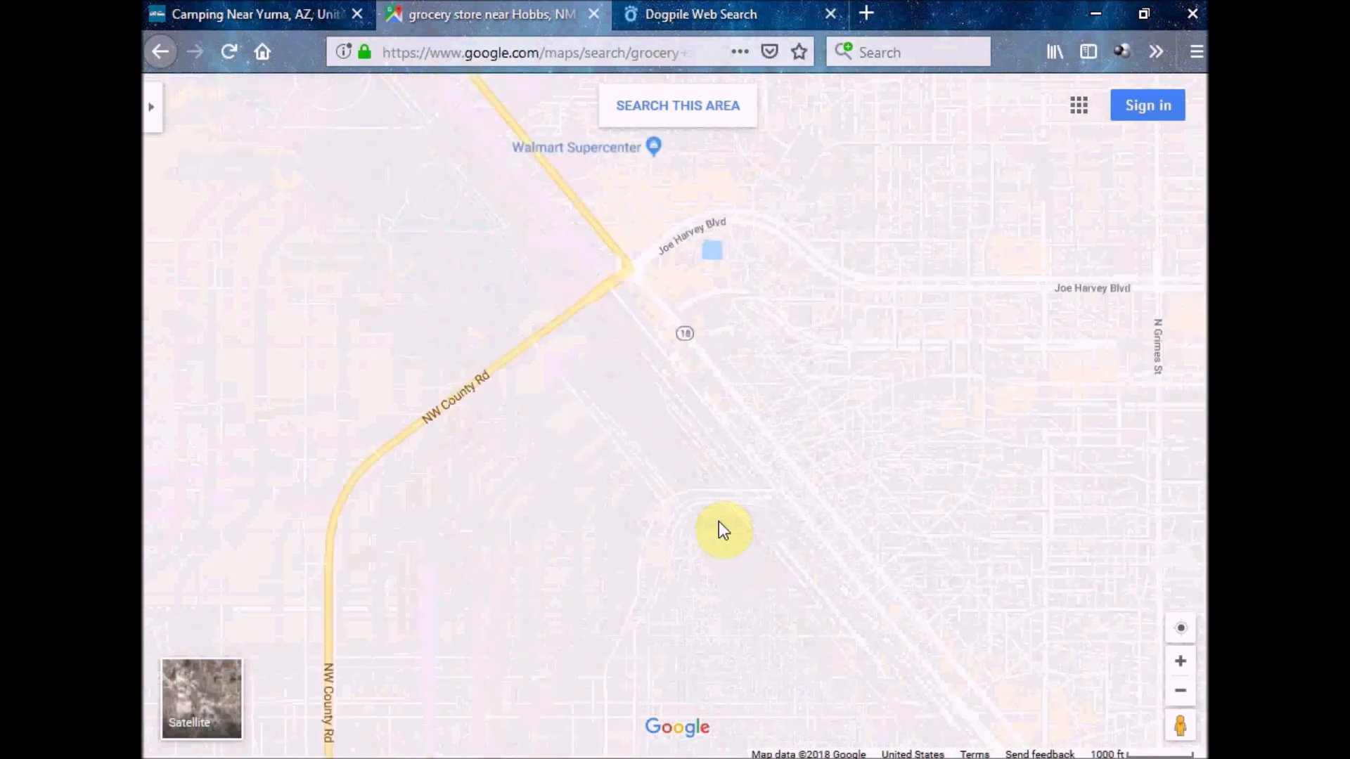
drag(661, 422, 675, 647)
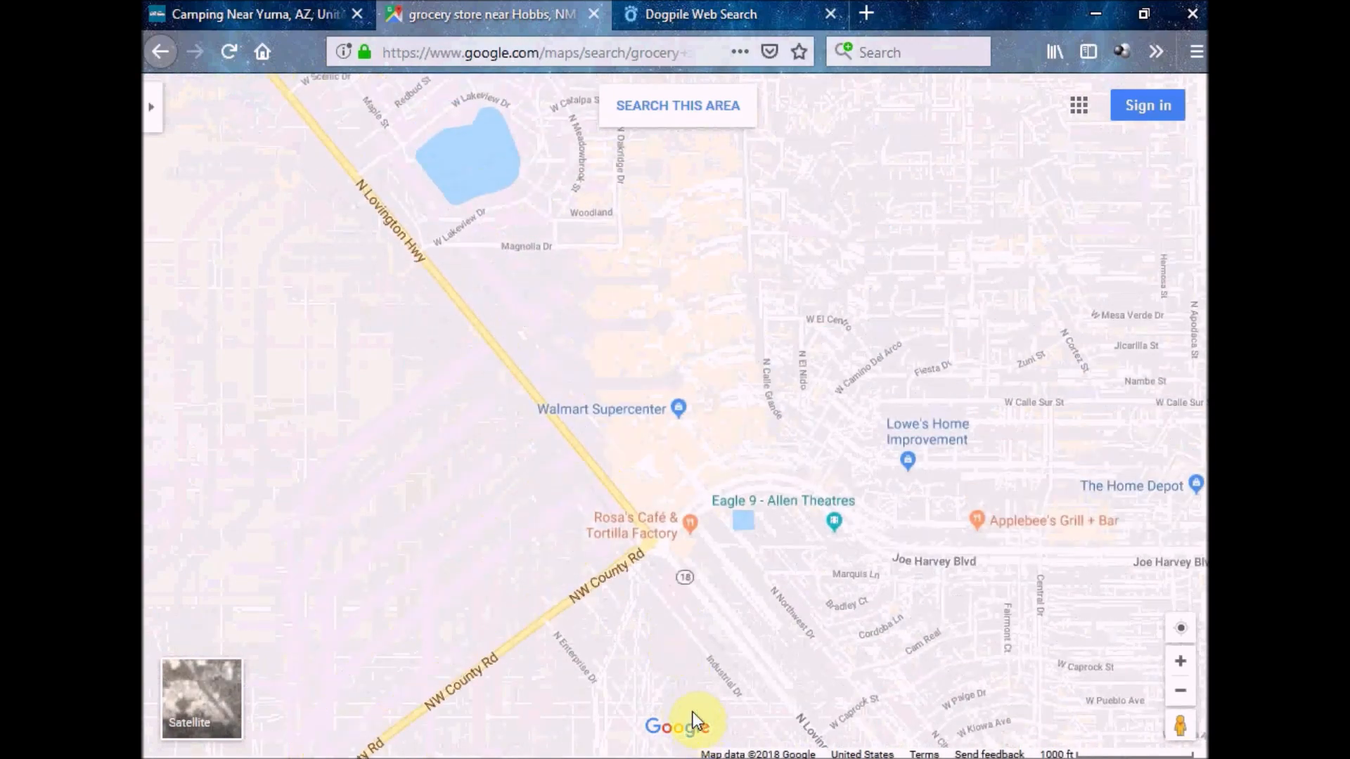
scroll(687, 466, up, 2)
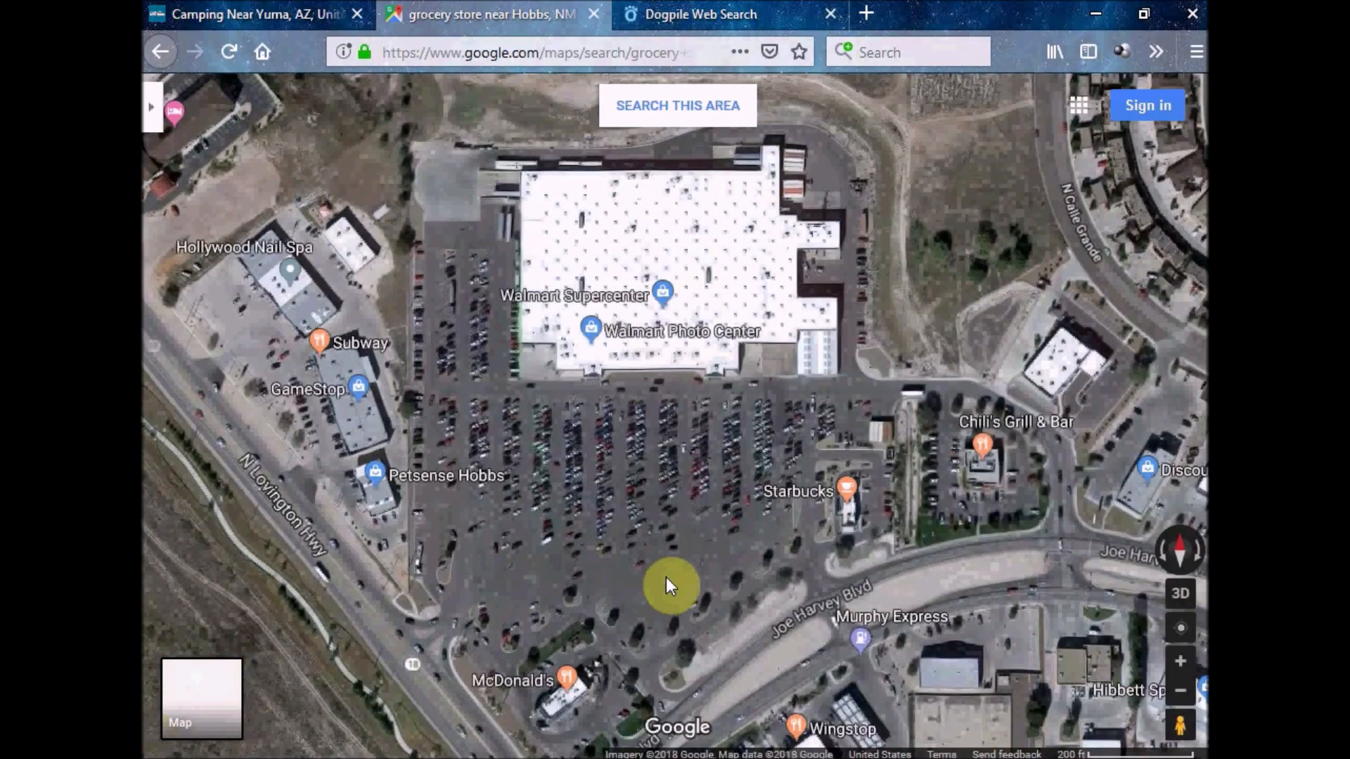
Examine the Walmart Supercenter's parking lot for RV parking space, from the store front to Joe Harvey Blvd
scroll(666, 580, up, 3)
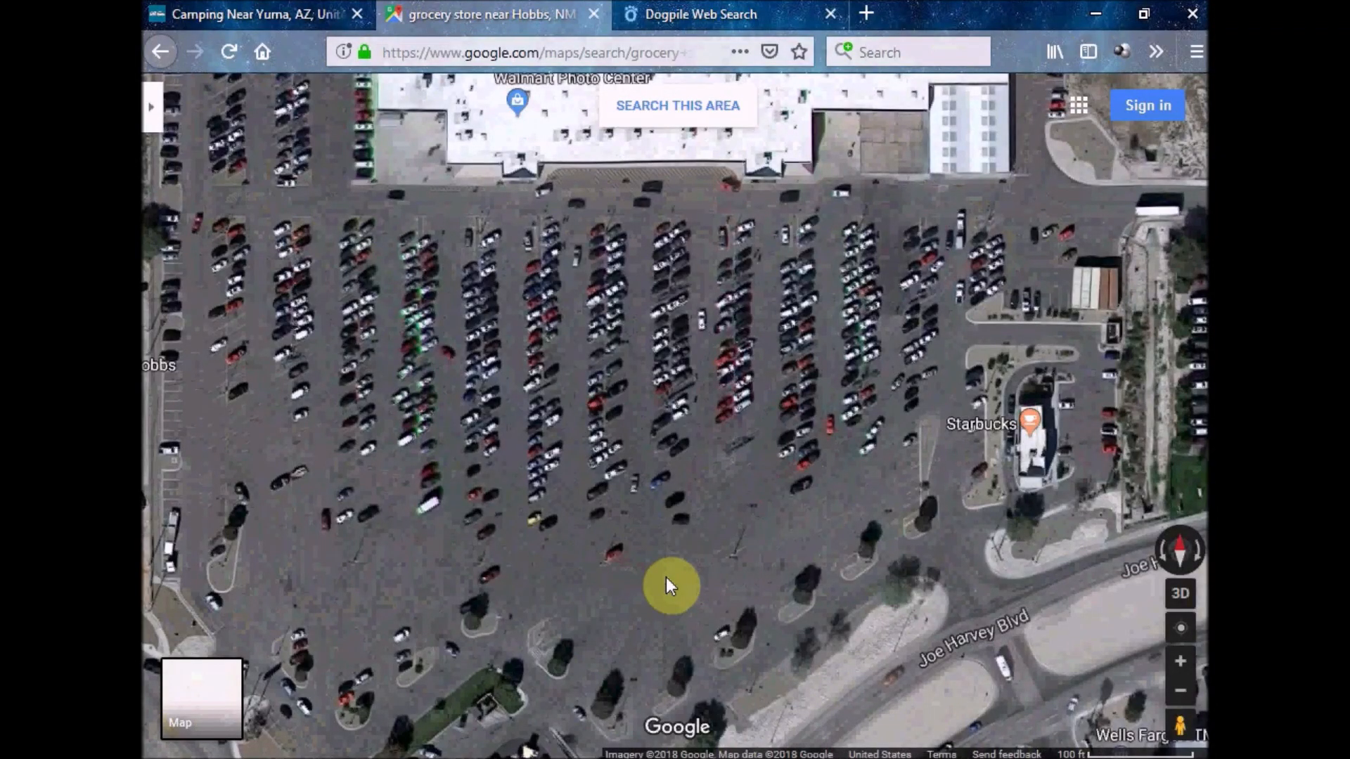
drag(648, 602, 879, 536)
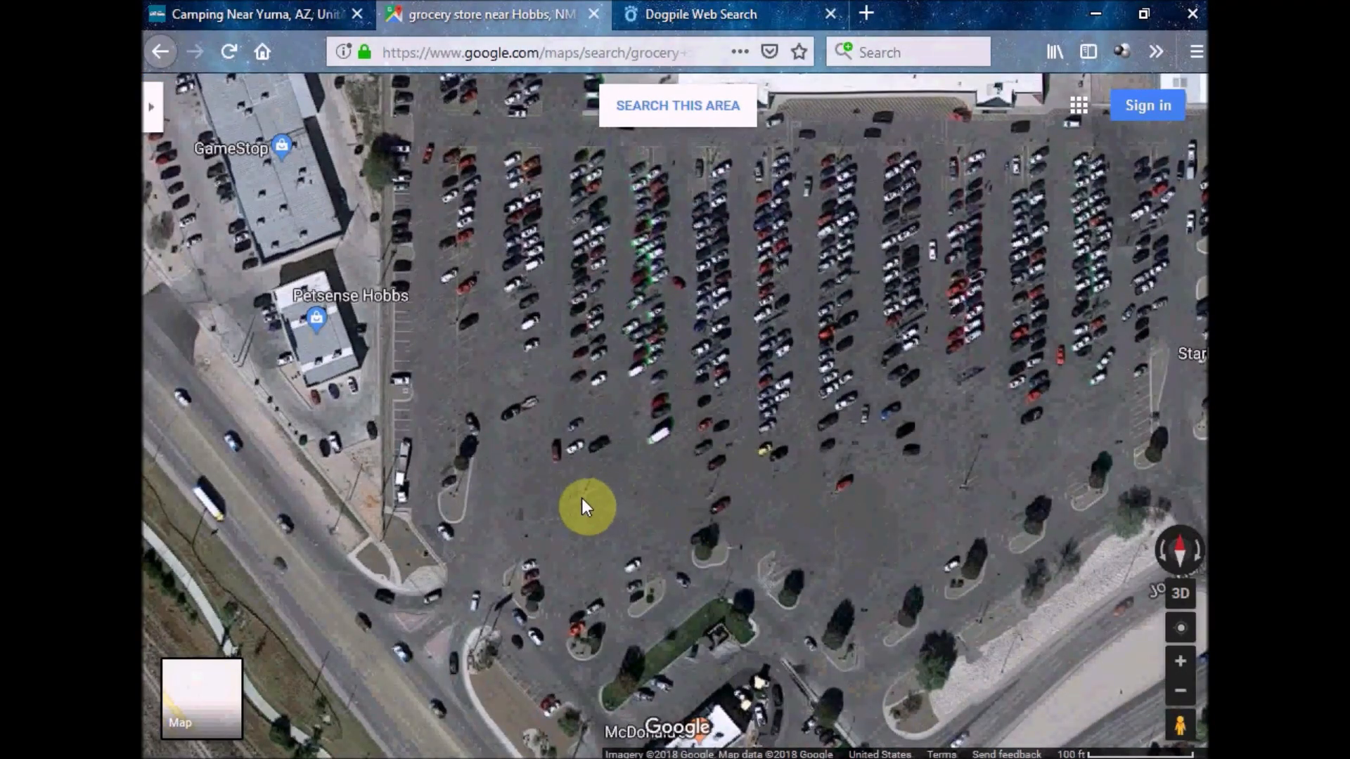
drag(581, 499, 589, 654)
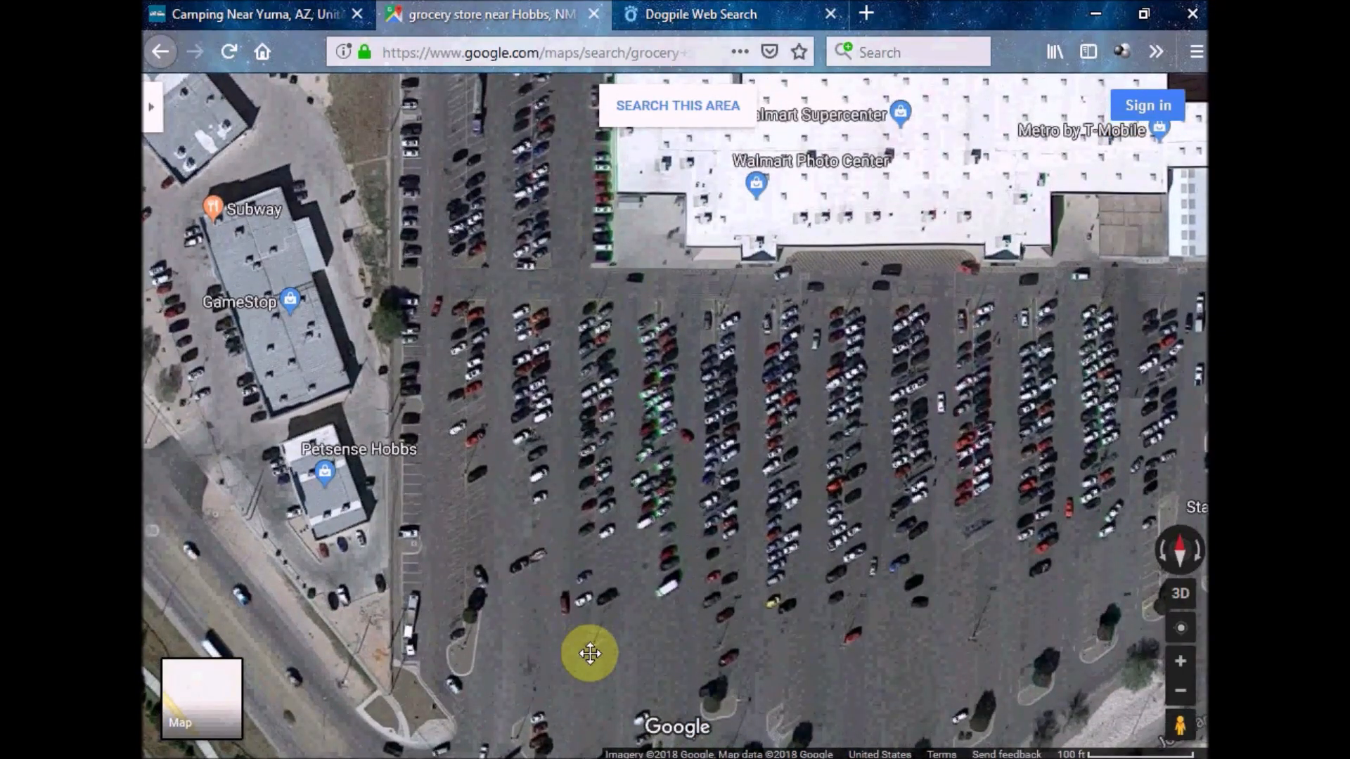
drag(590, 654, 502, 530)
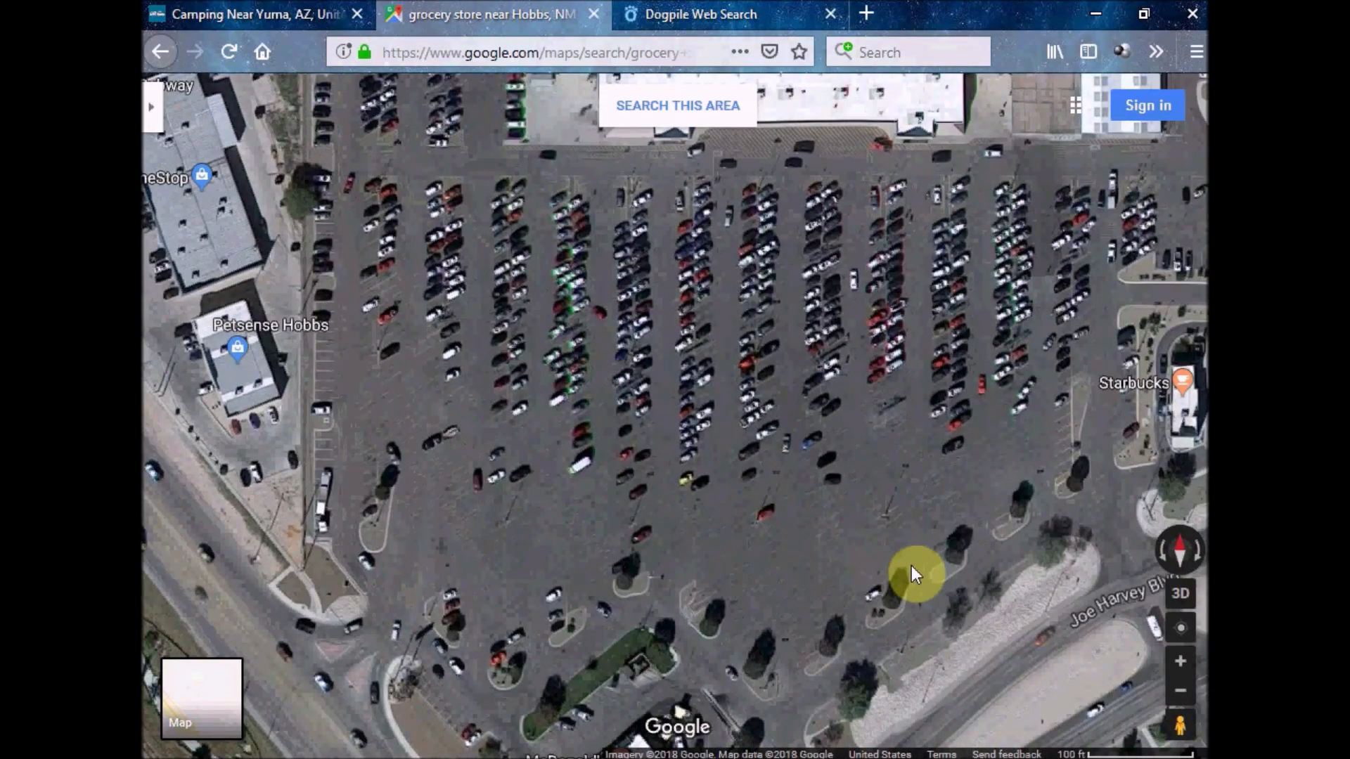
drag(854, 541, 812, 516)
scroll(811, 516, up, 1)
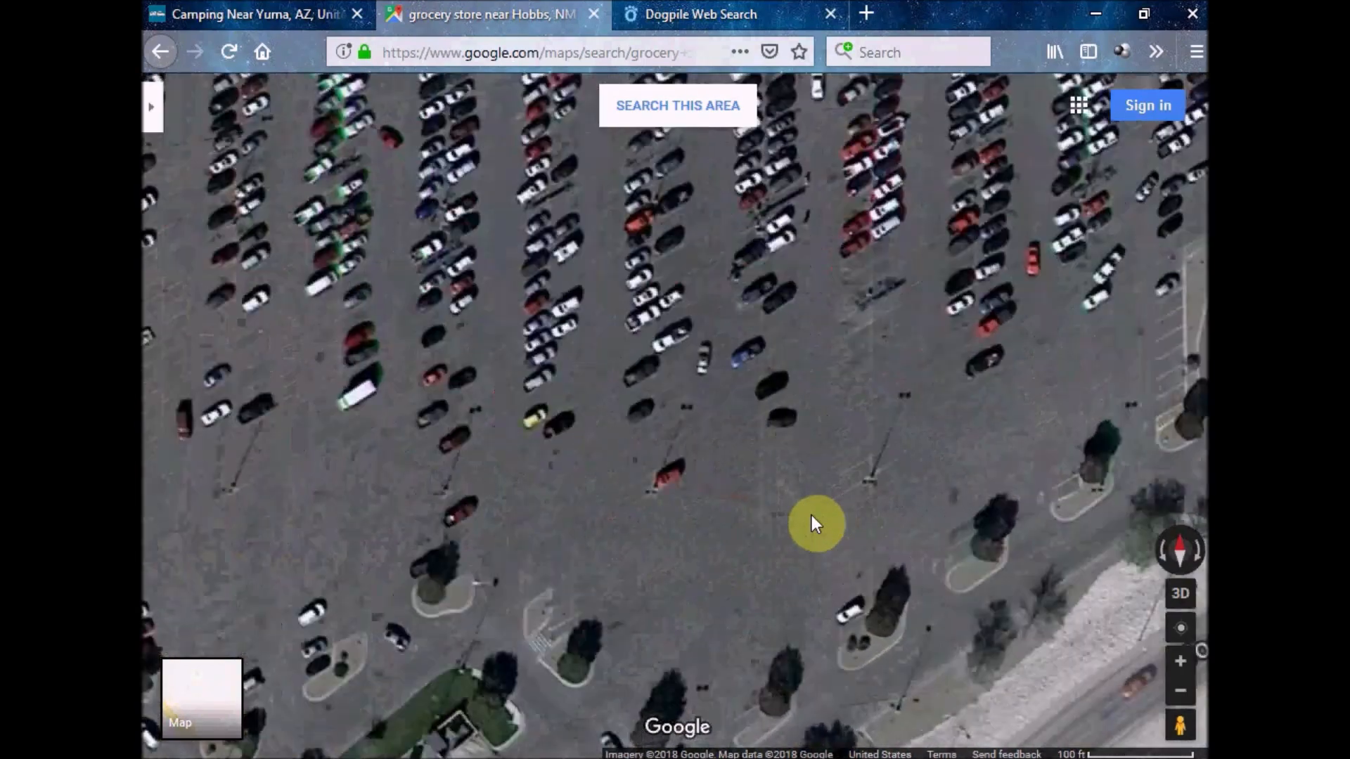